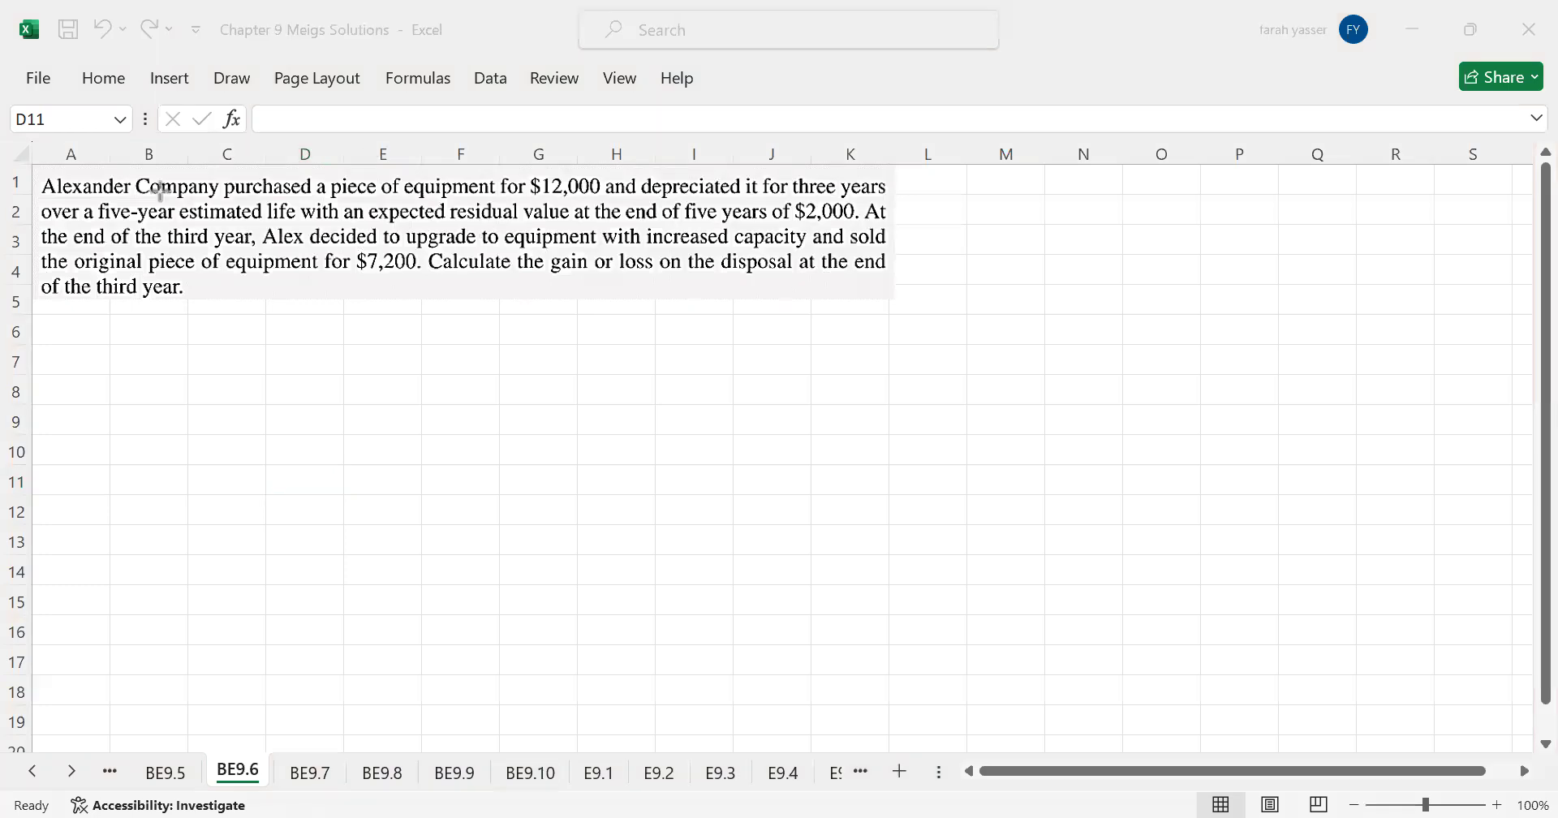
Step: Box the $12,000 cost, $2,000 residual value and $7,200 sale price in red
left_click_drag(504, 163, 617, 197)
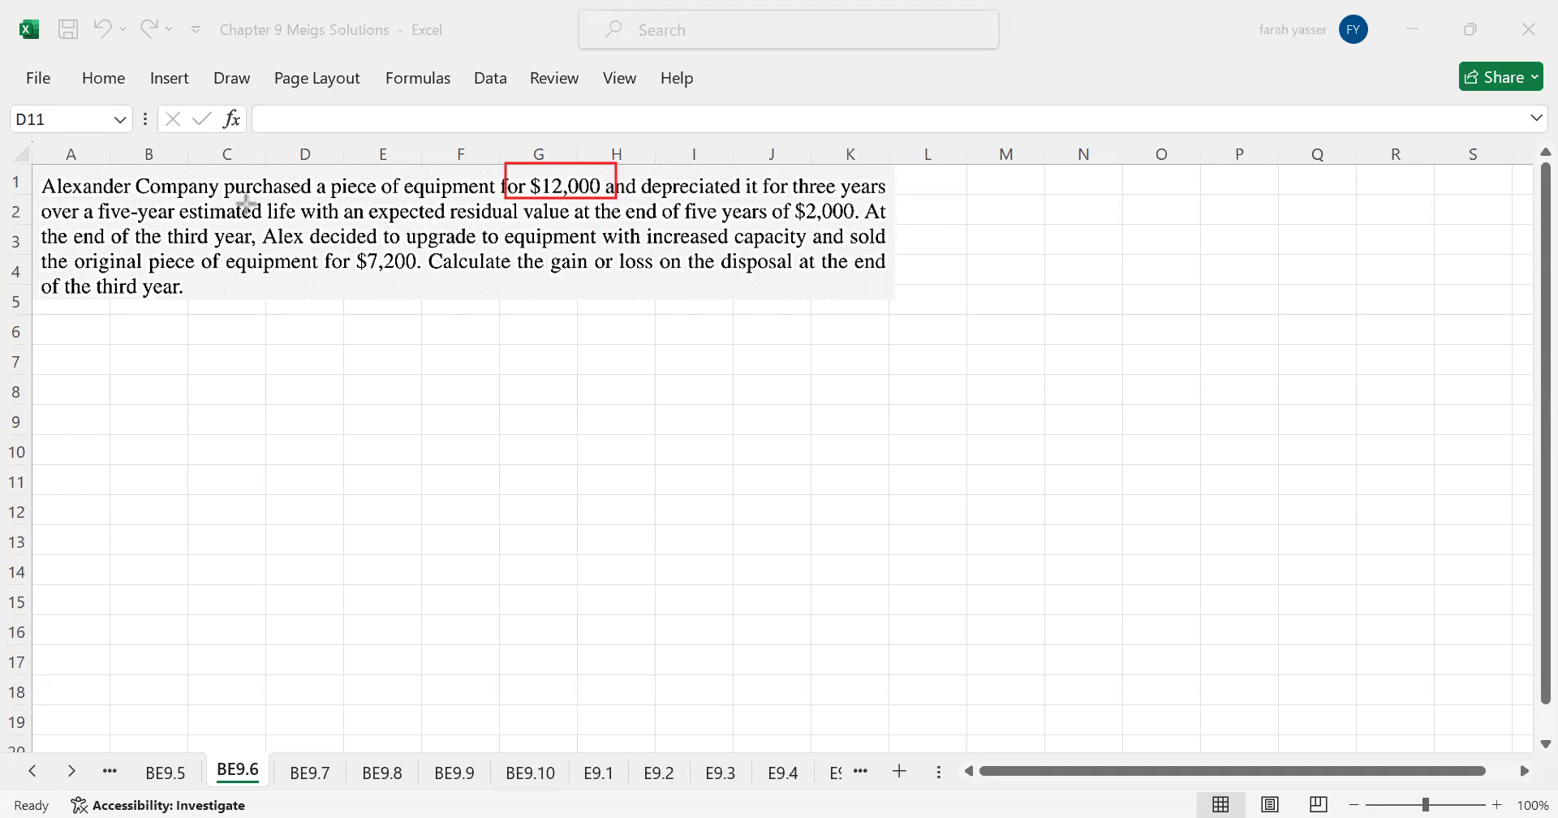
left_click_drag(766, 193, 858, 219)
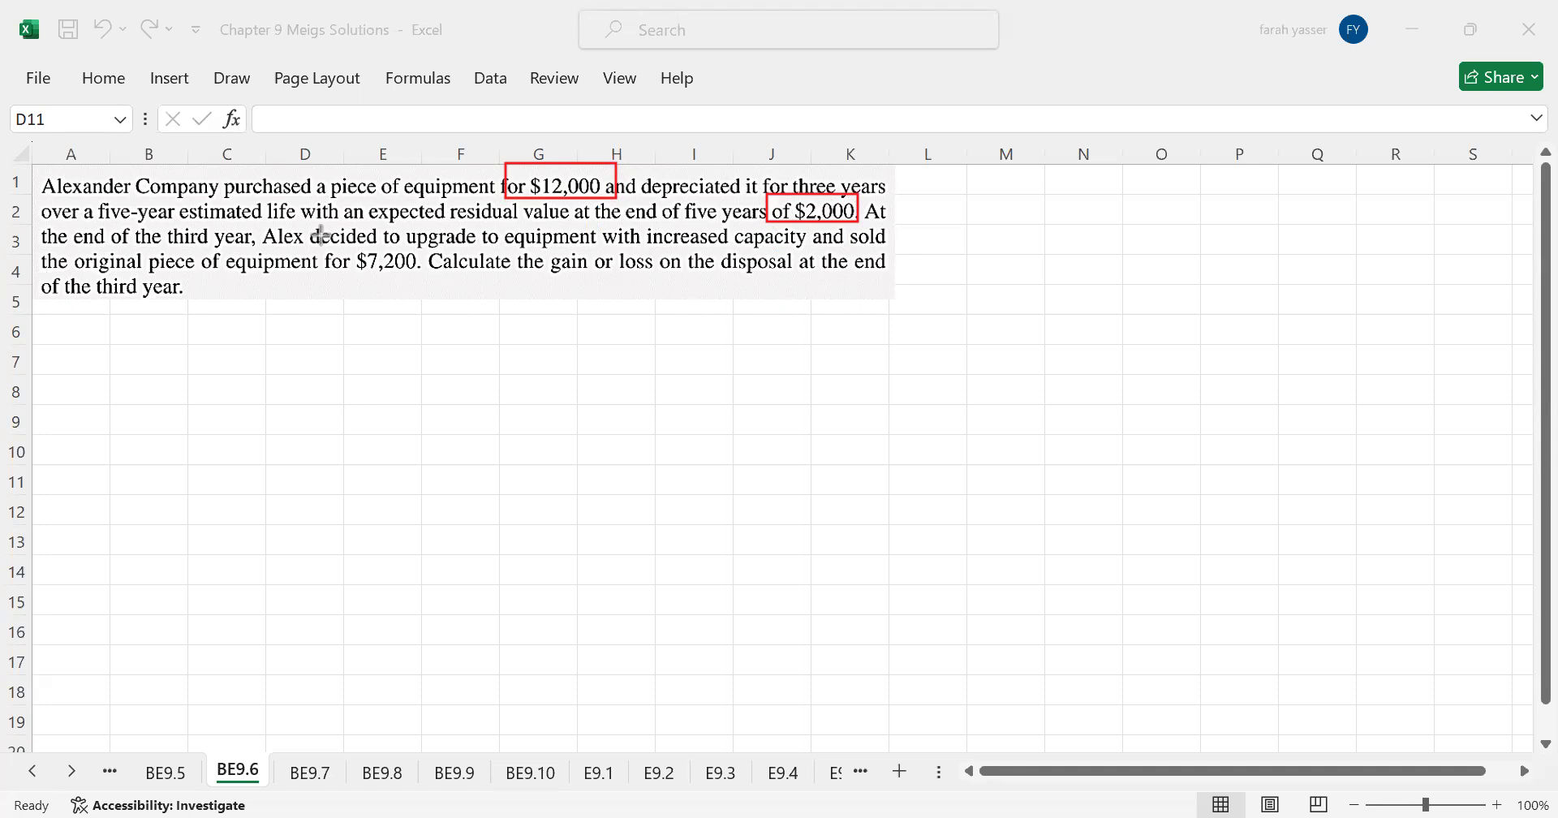
left_click_drag(355, 249, 423, 282)
Step: Enter the label SLM= in A6 and (12000-2000)/5 in B6
left_click(84, 334)
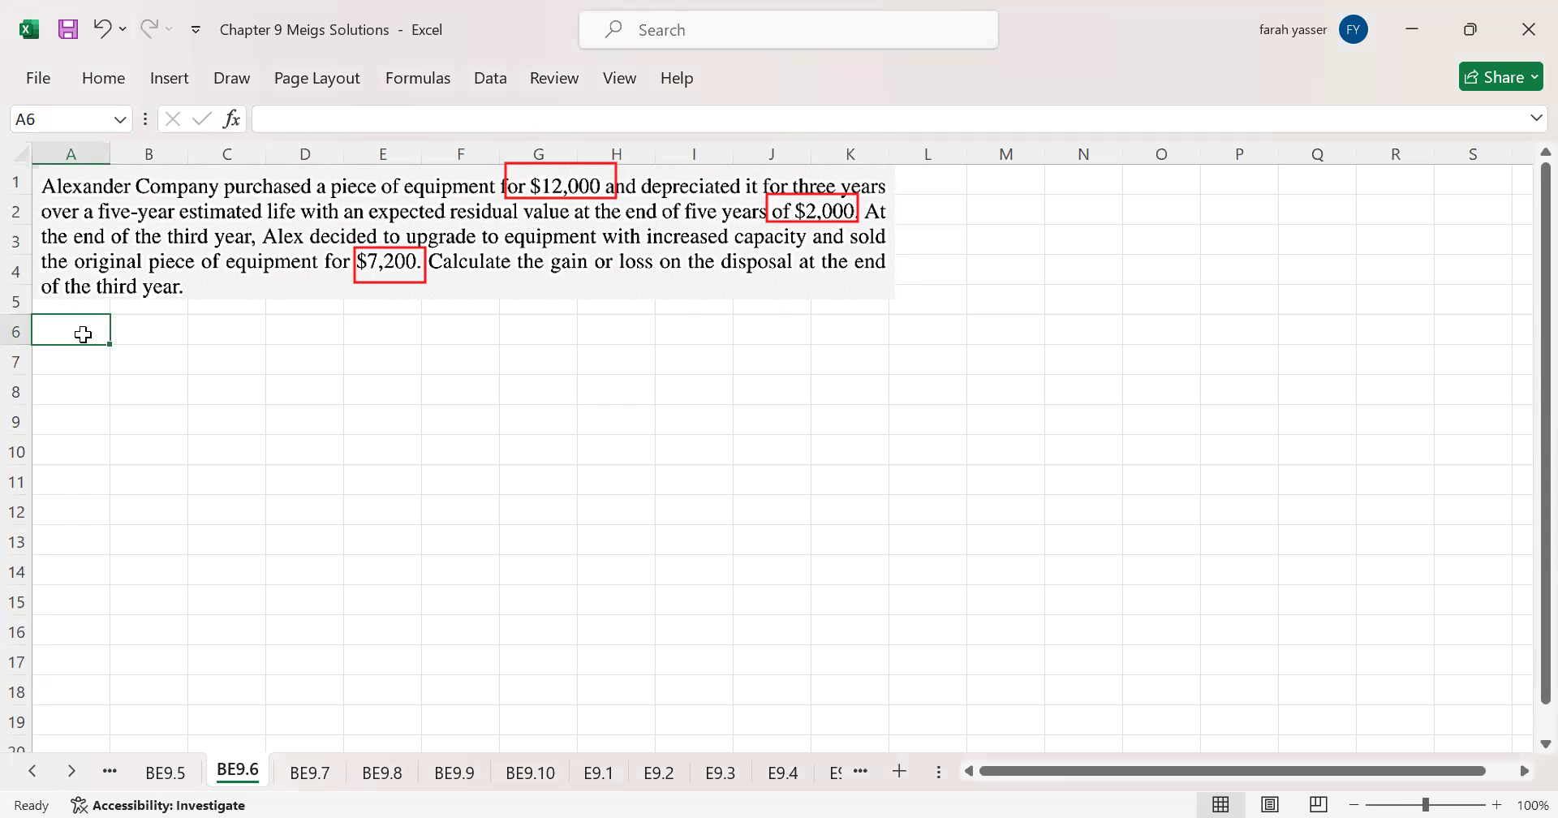
type("SLM=")
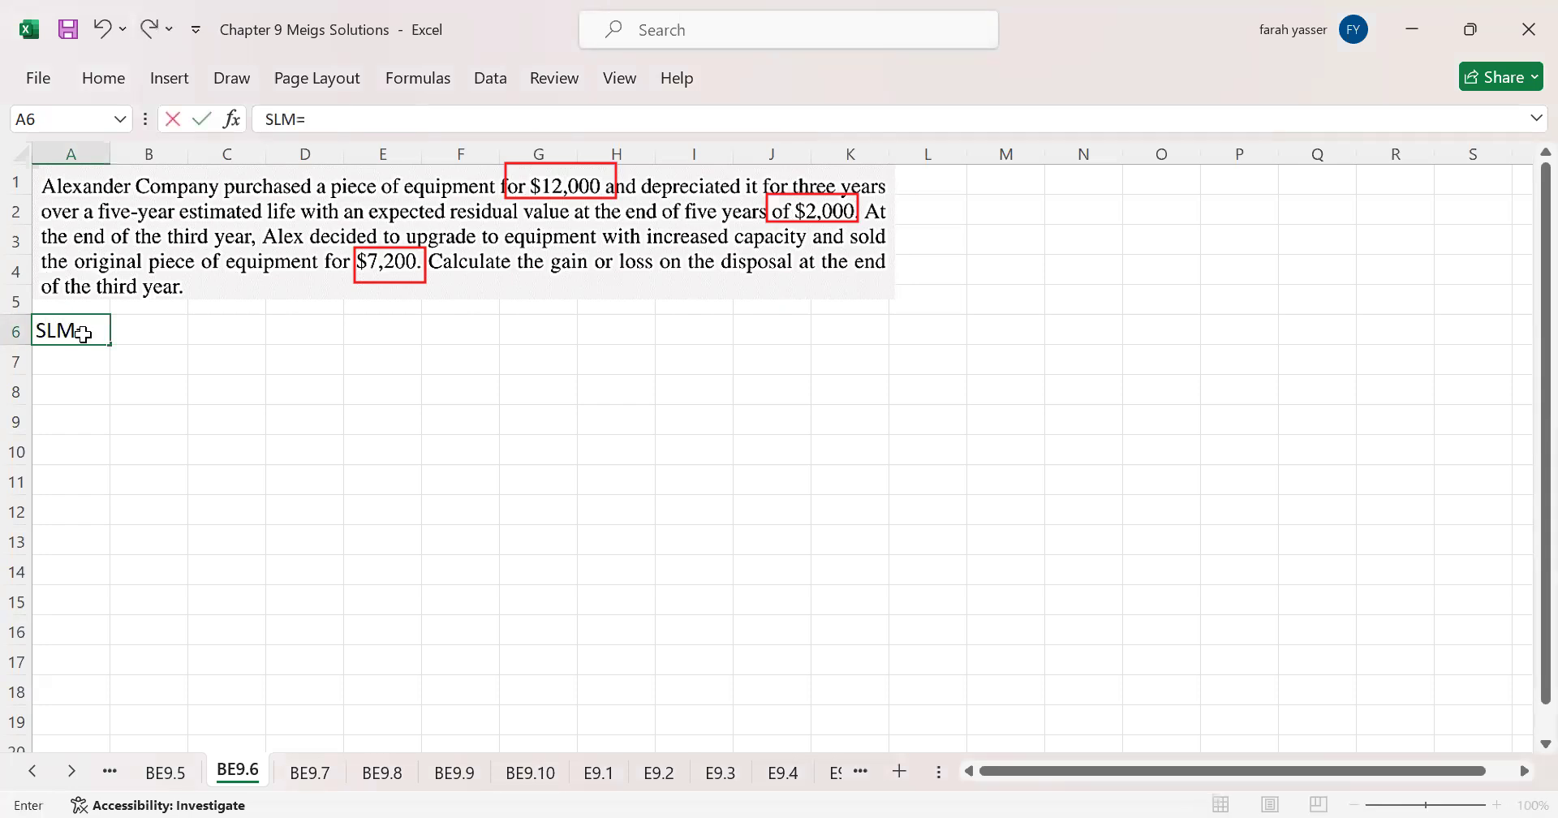
key("Tab")
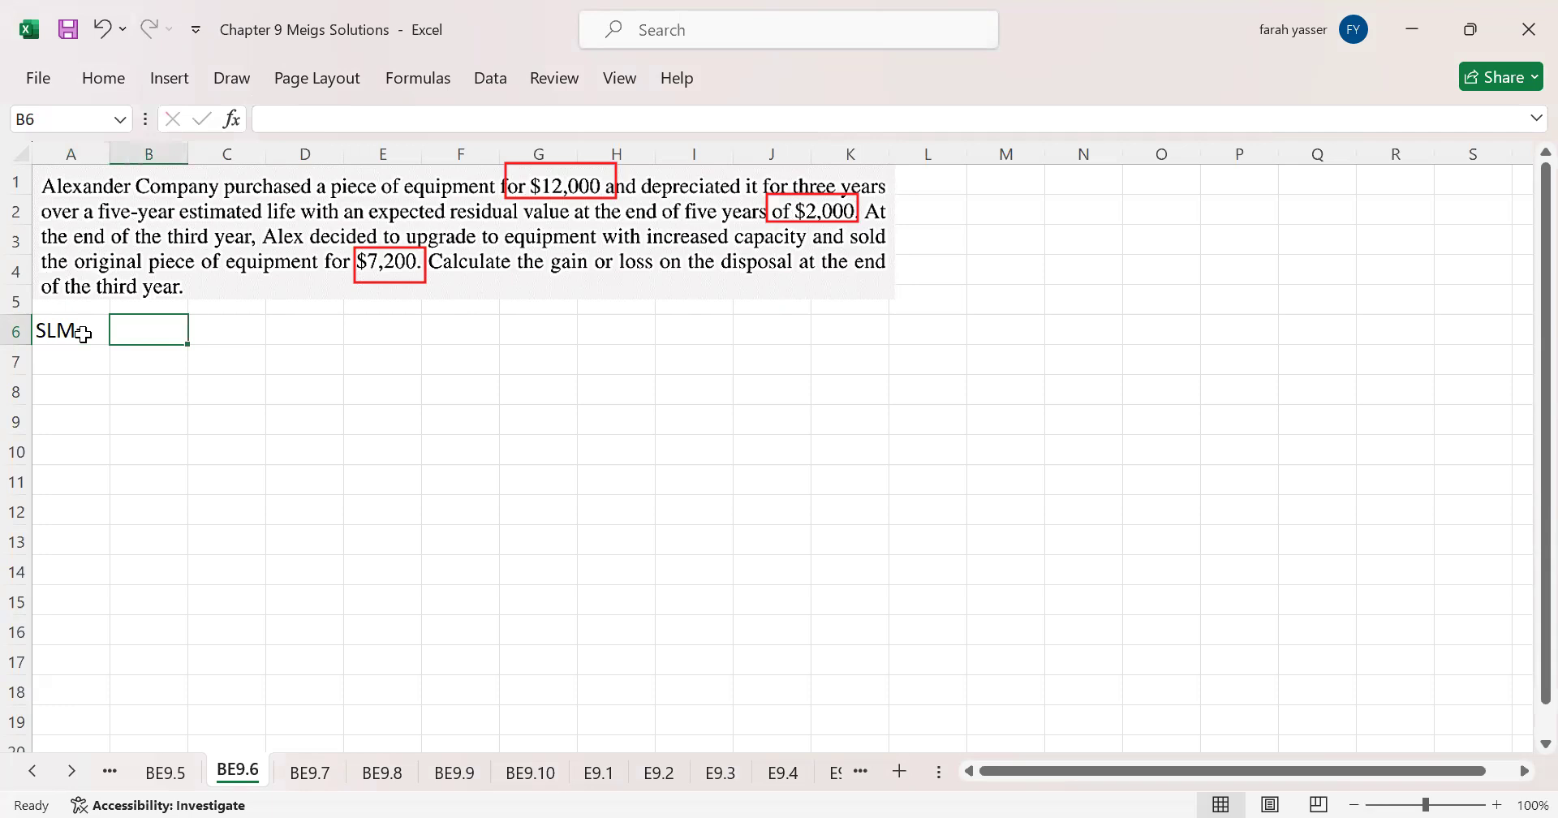
type("(1200")
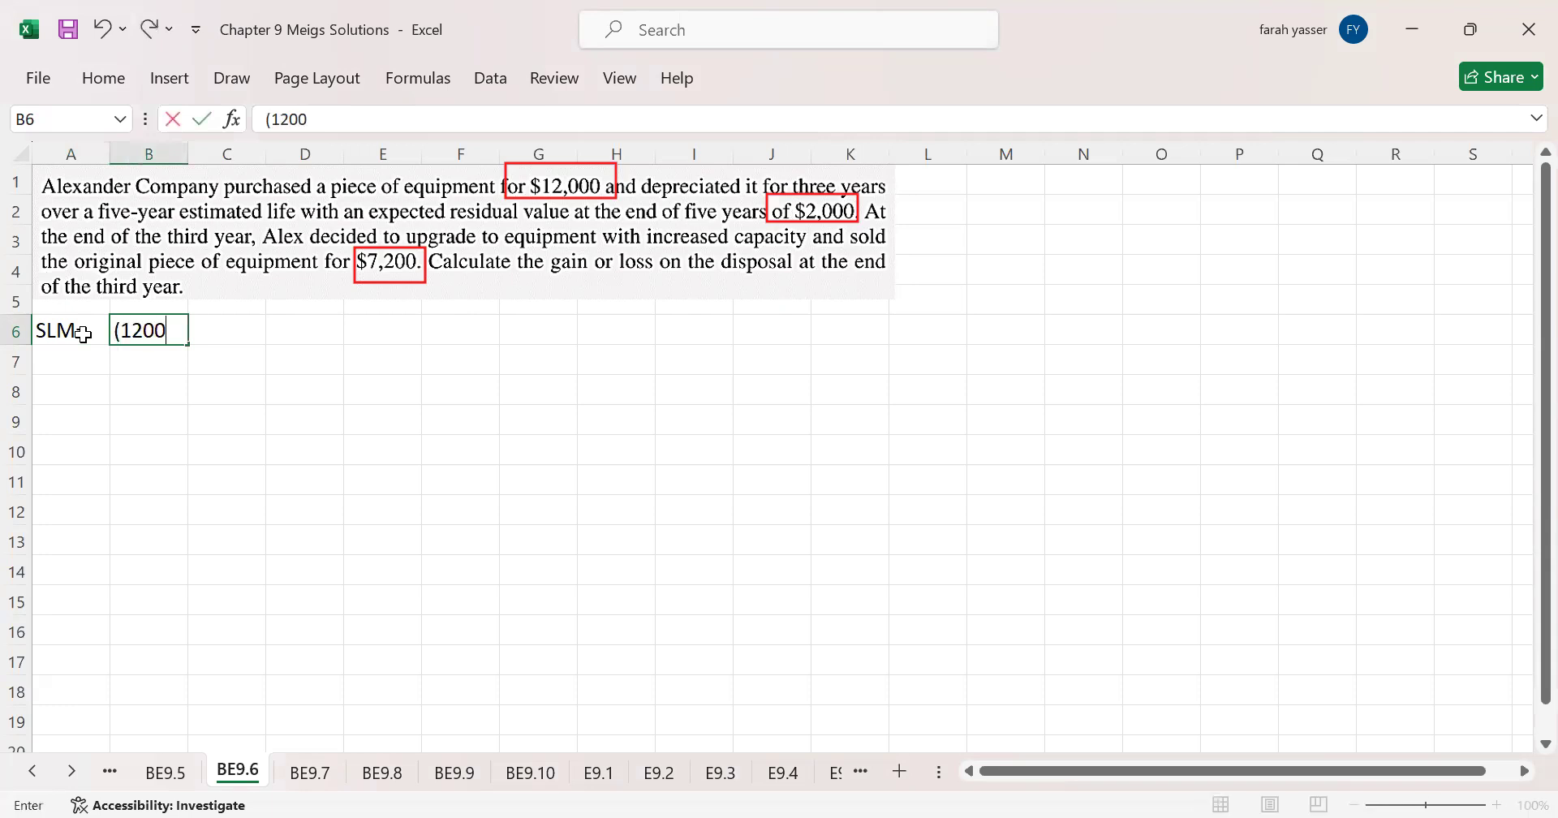
type("0-2000)")
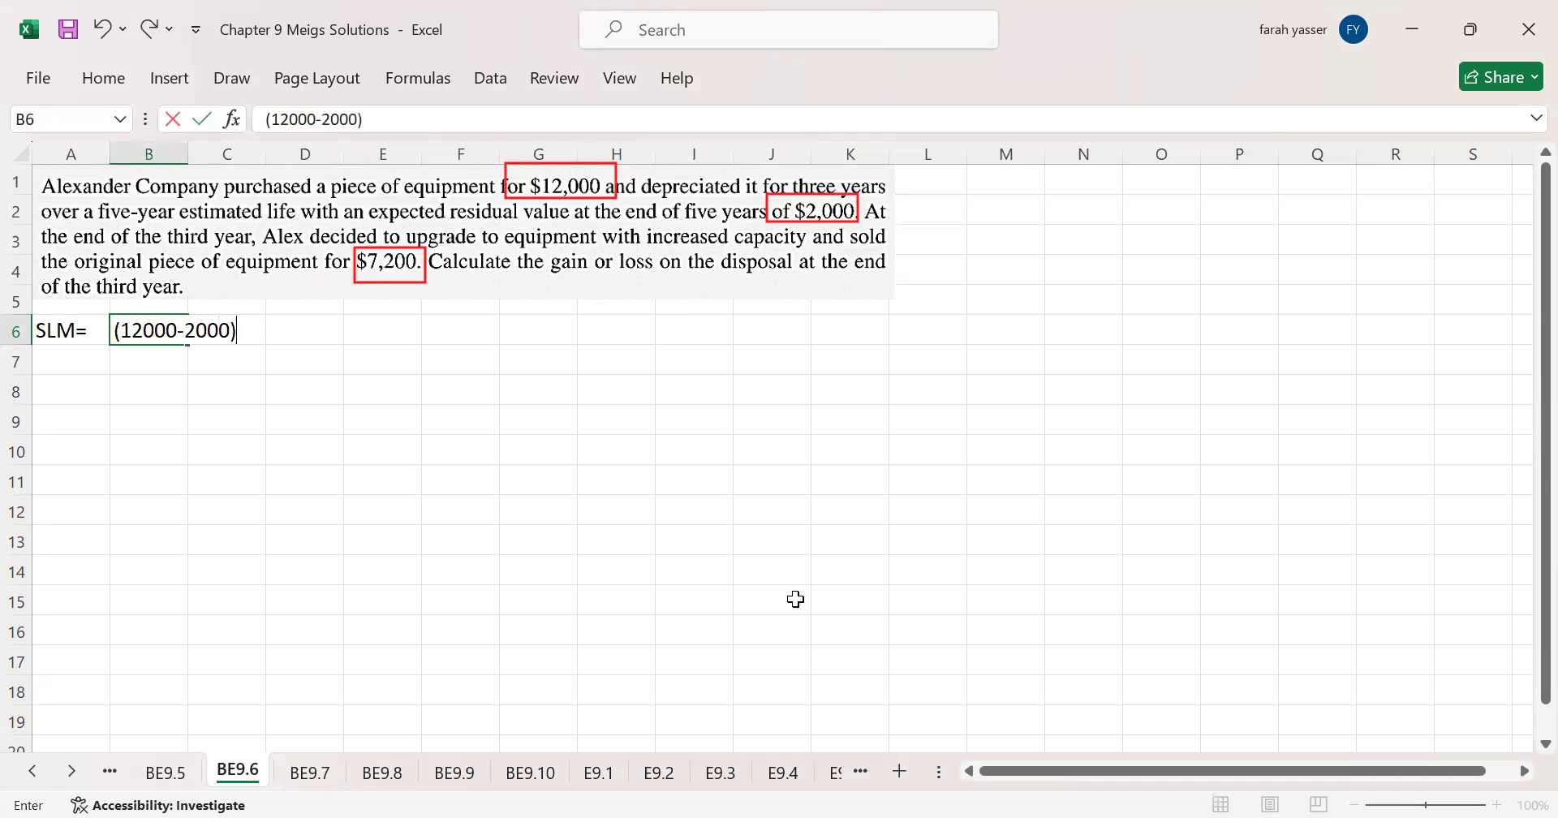
type("/5")
key("Return")
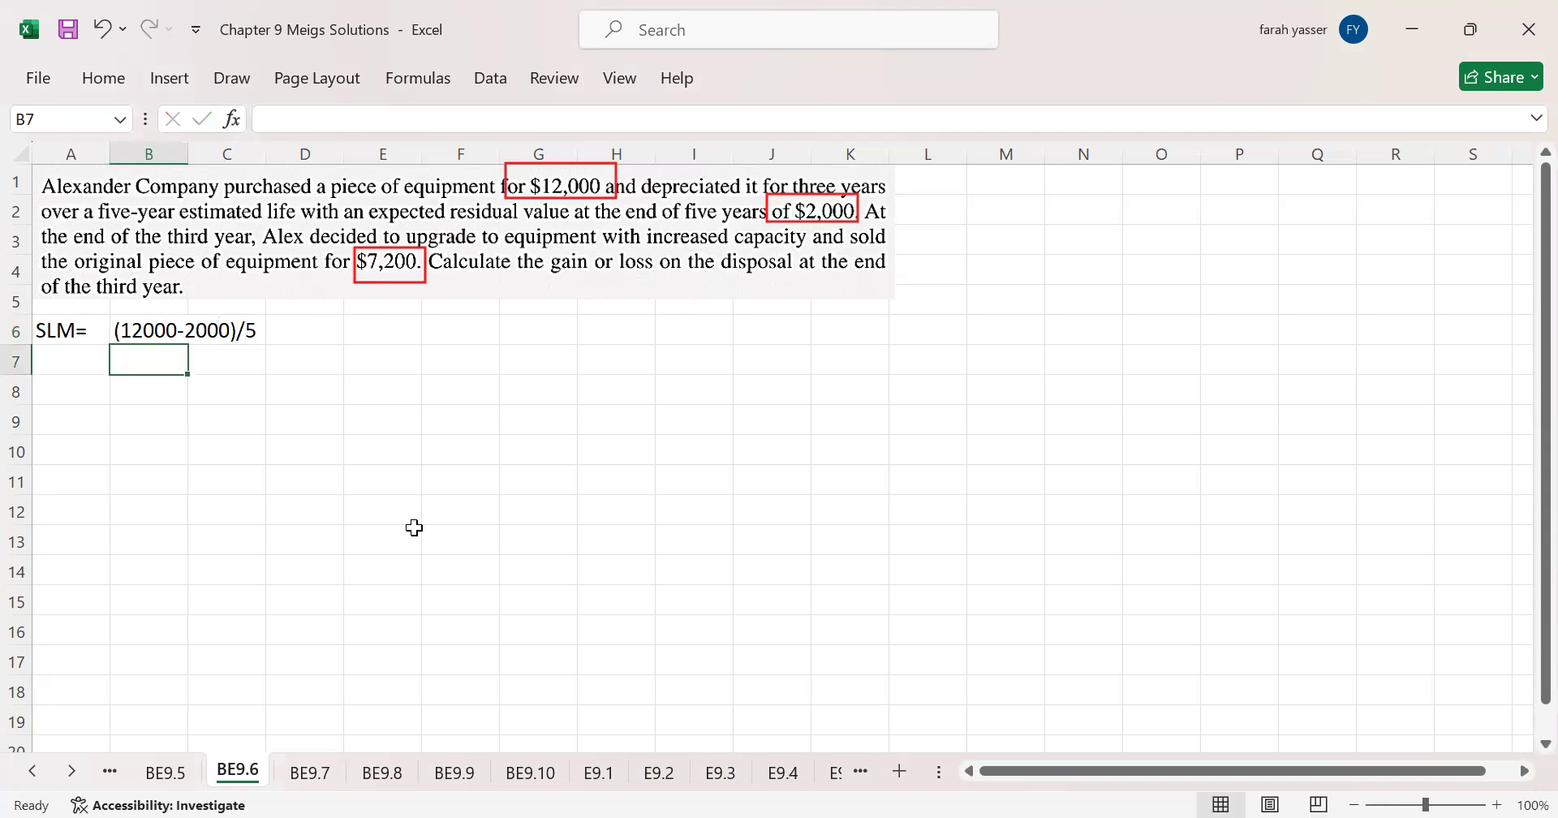
Step: Copy the B6 expression to E6 and prefix it with = so it computes 2000
left_click(135, 334)
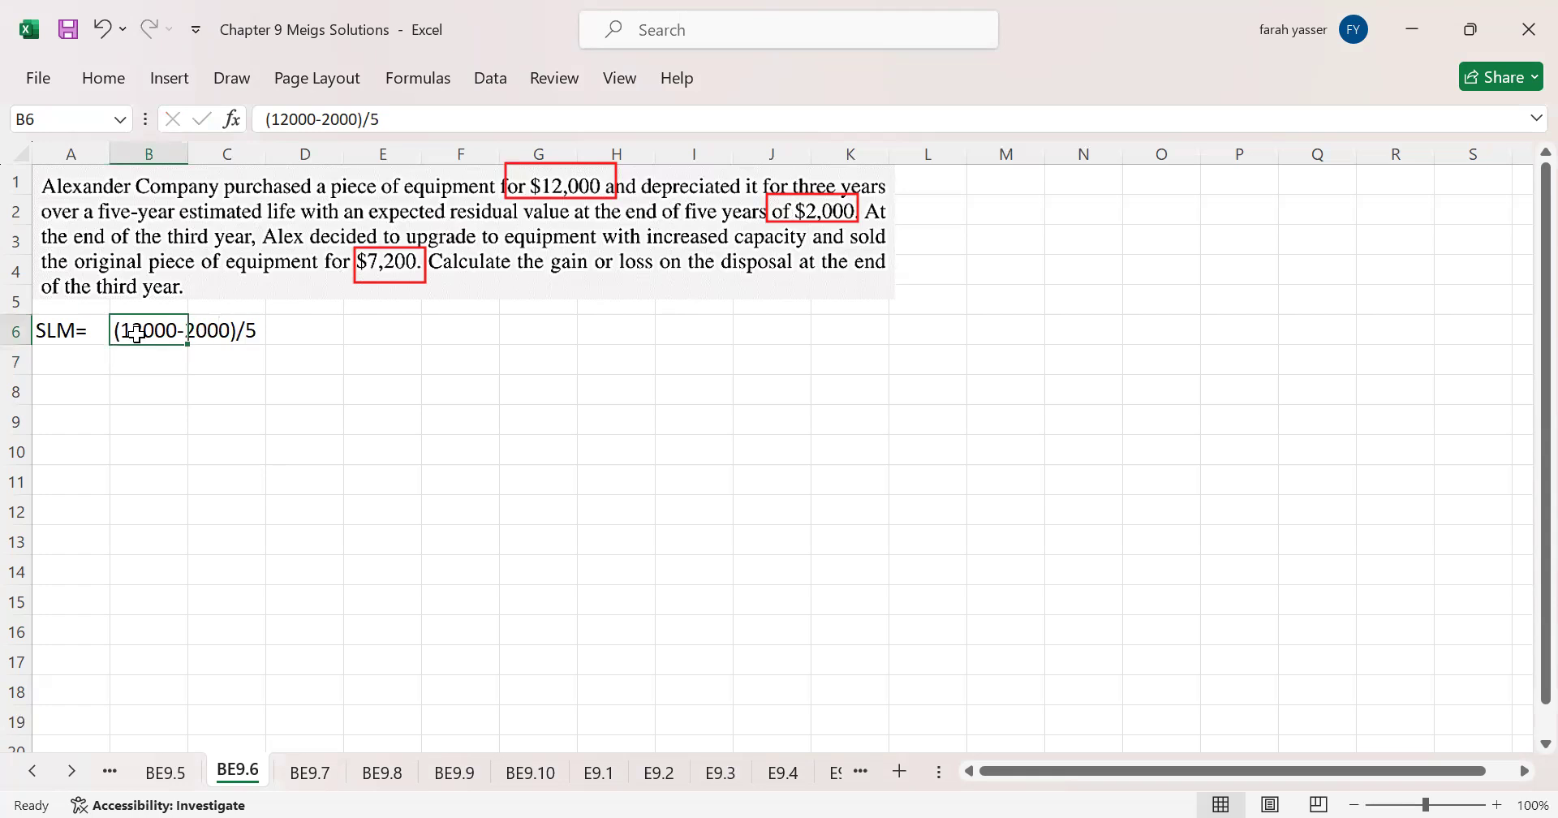
key("ctrl+c")
left_click(373, 332)
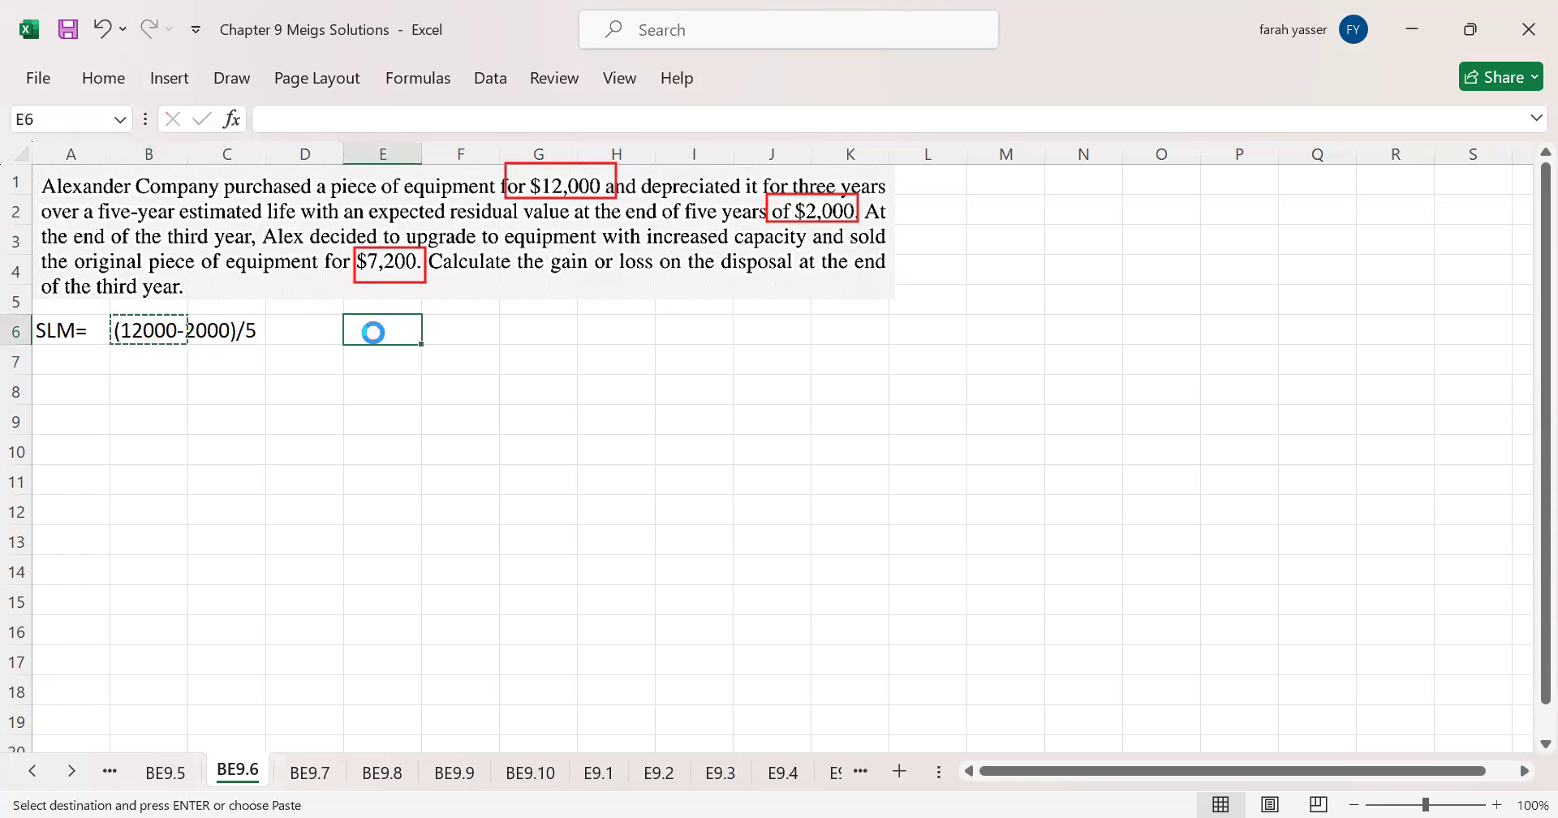
key("Return")
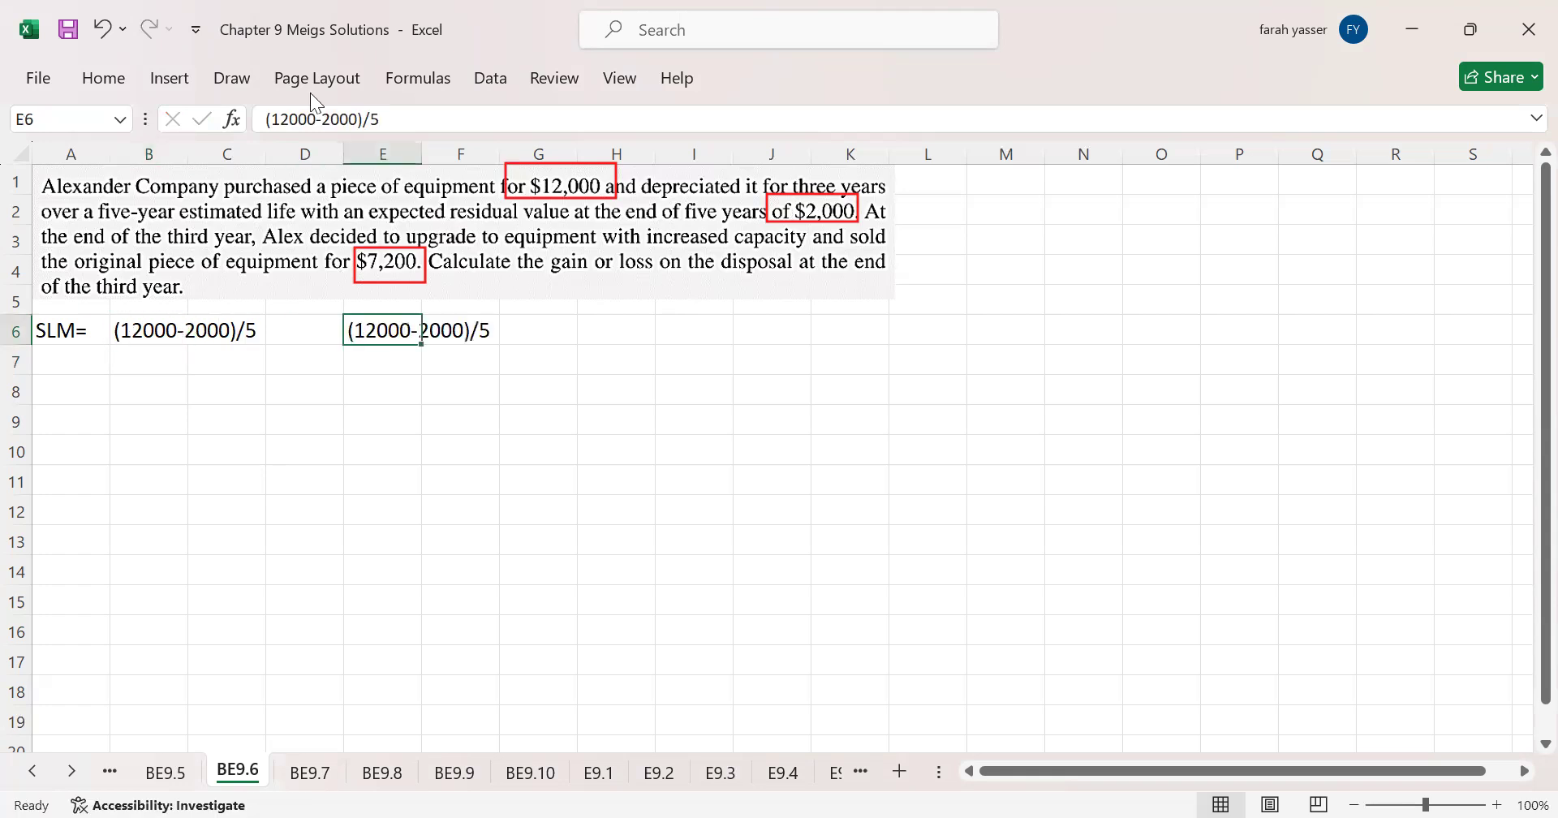
left_click(265, 119)
type("=")
key("Return")
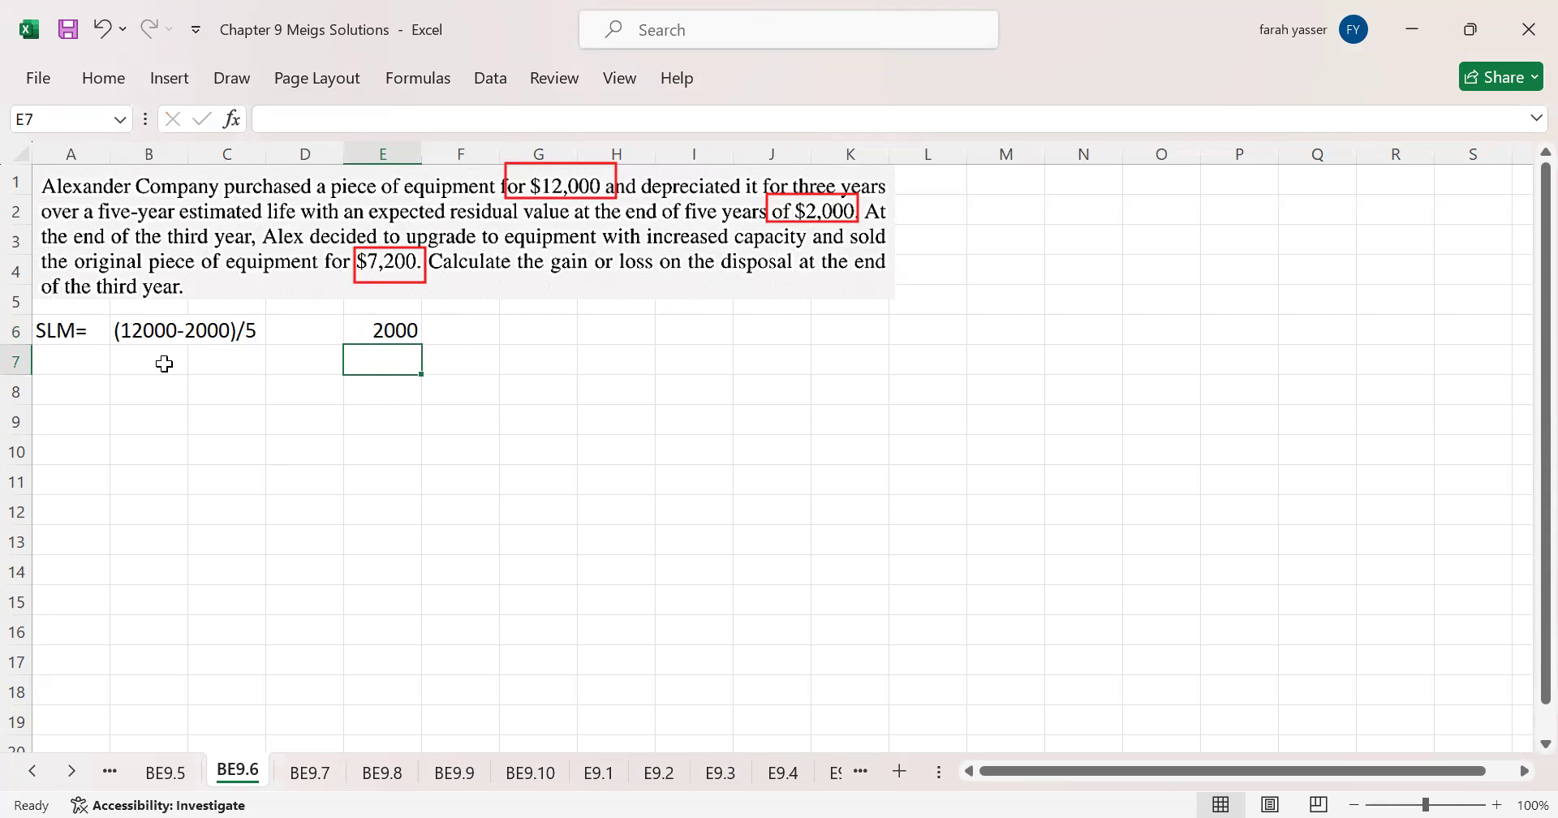
Step: Label A7 'Accumulated Deprecation =' and enter 2000*3= 6000 in E7
left_click(88, 368)
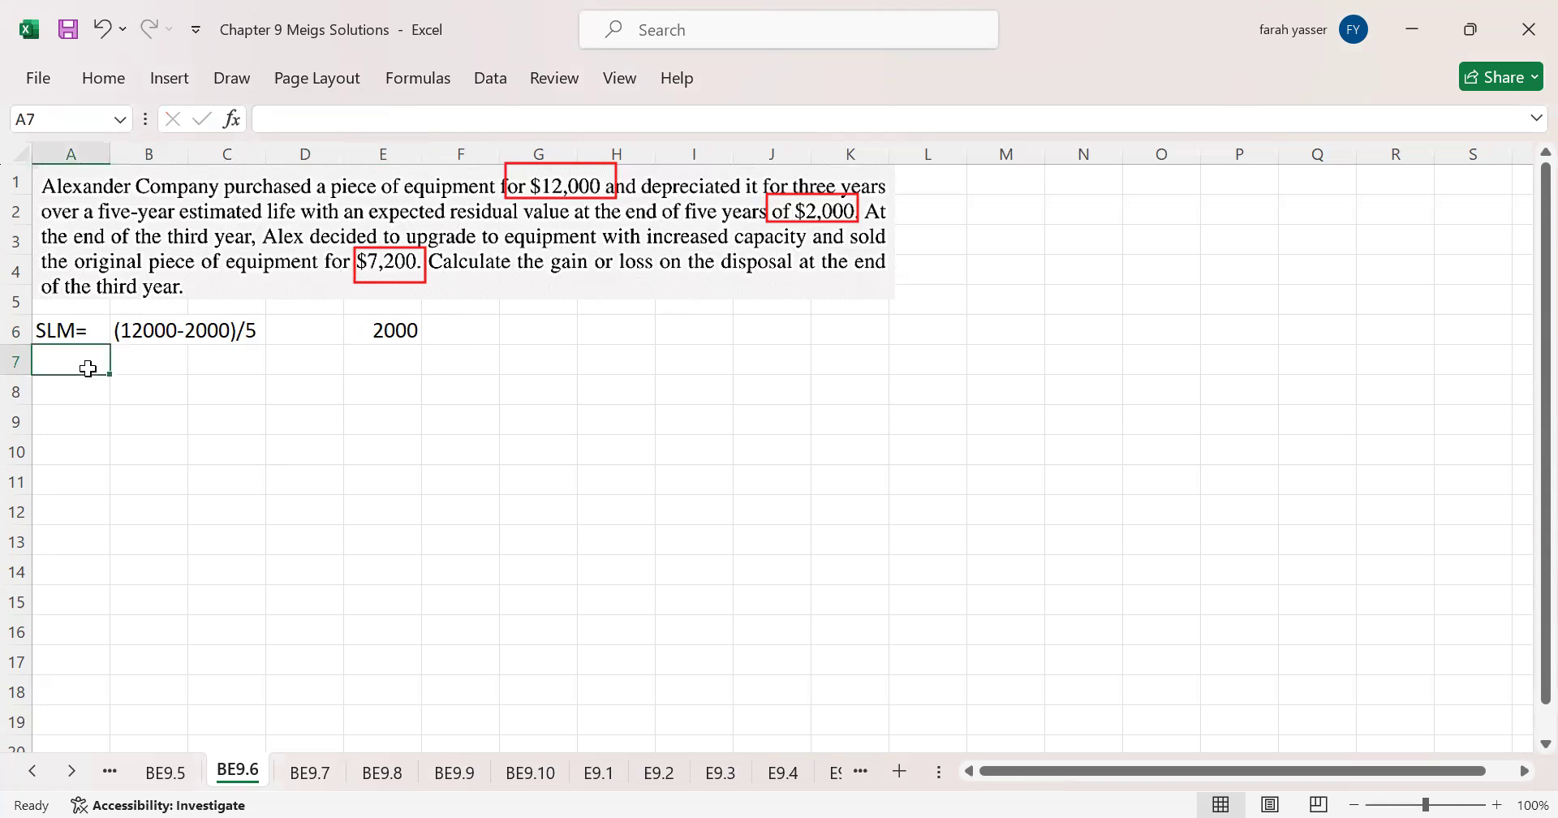
type("Accumulated Deprecation =")
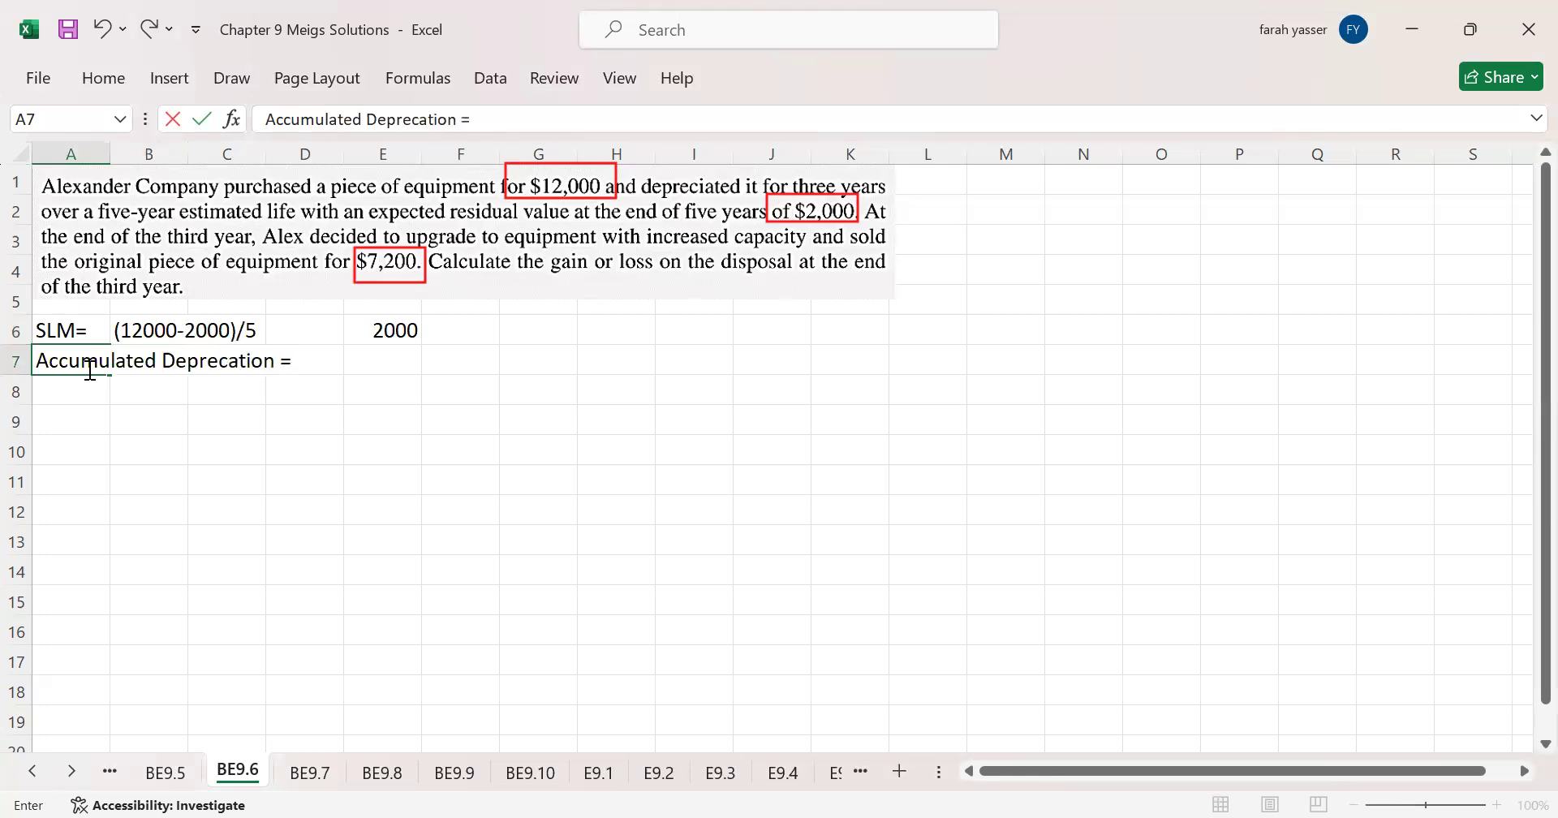
key("Right")
key("Right")
key("Right")
key("Right")
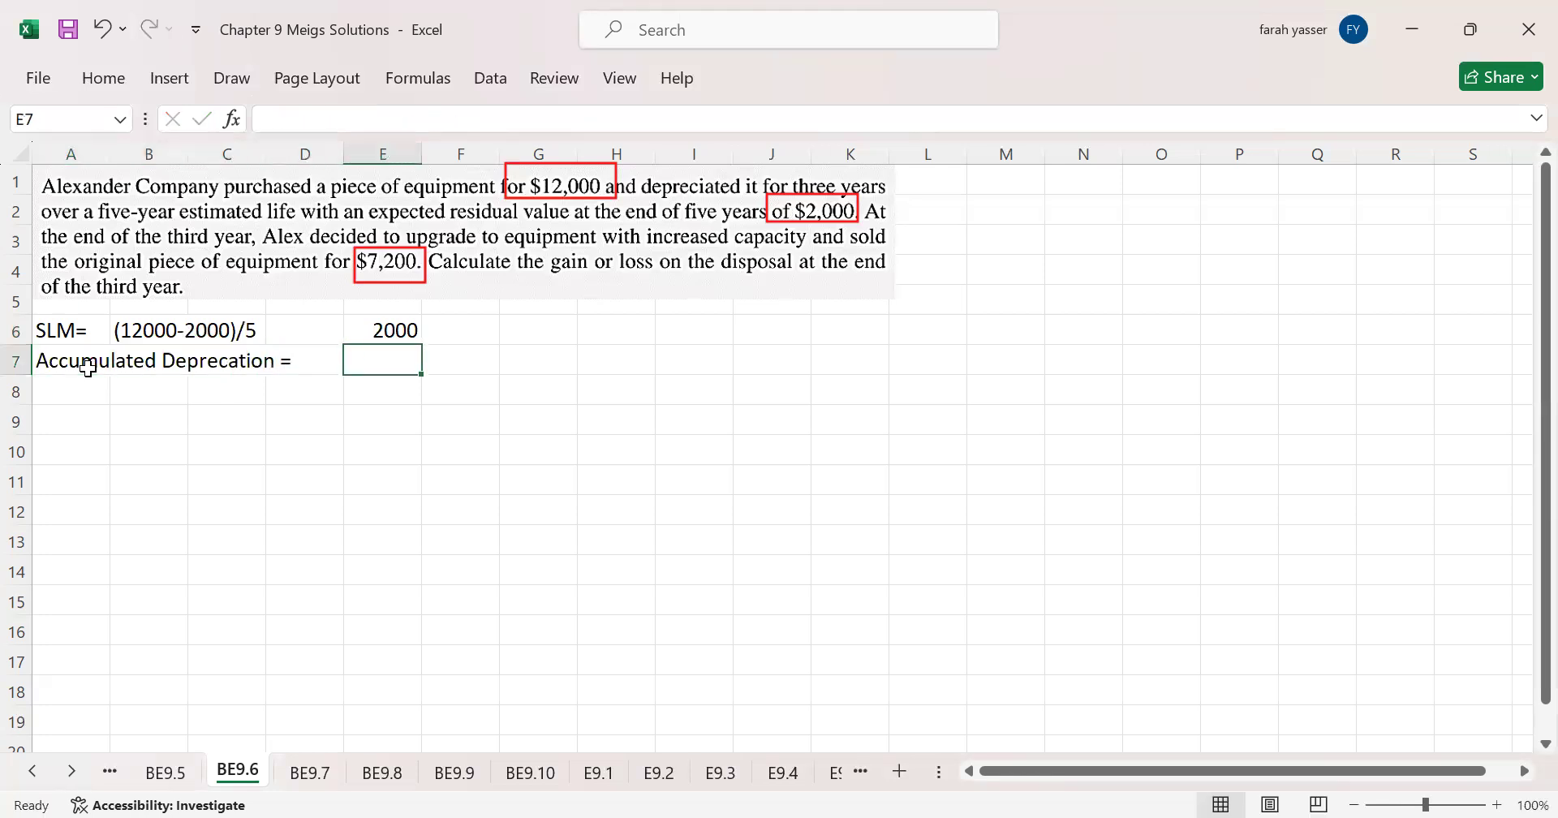
type("2000*")
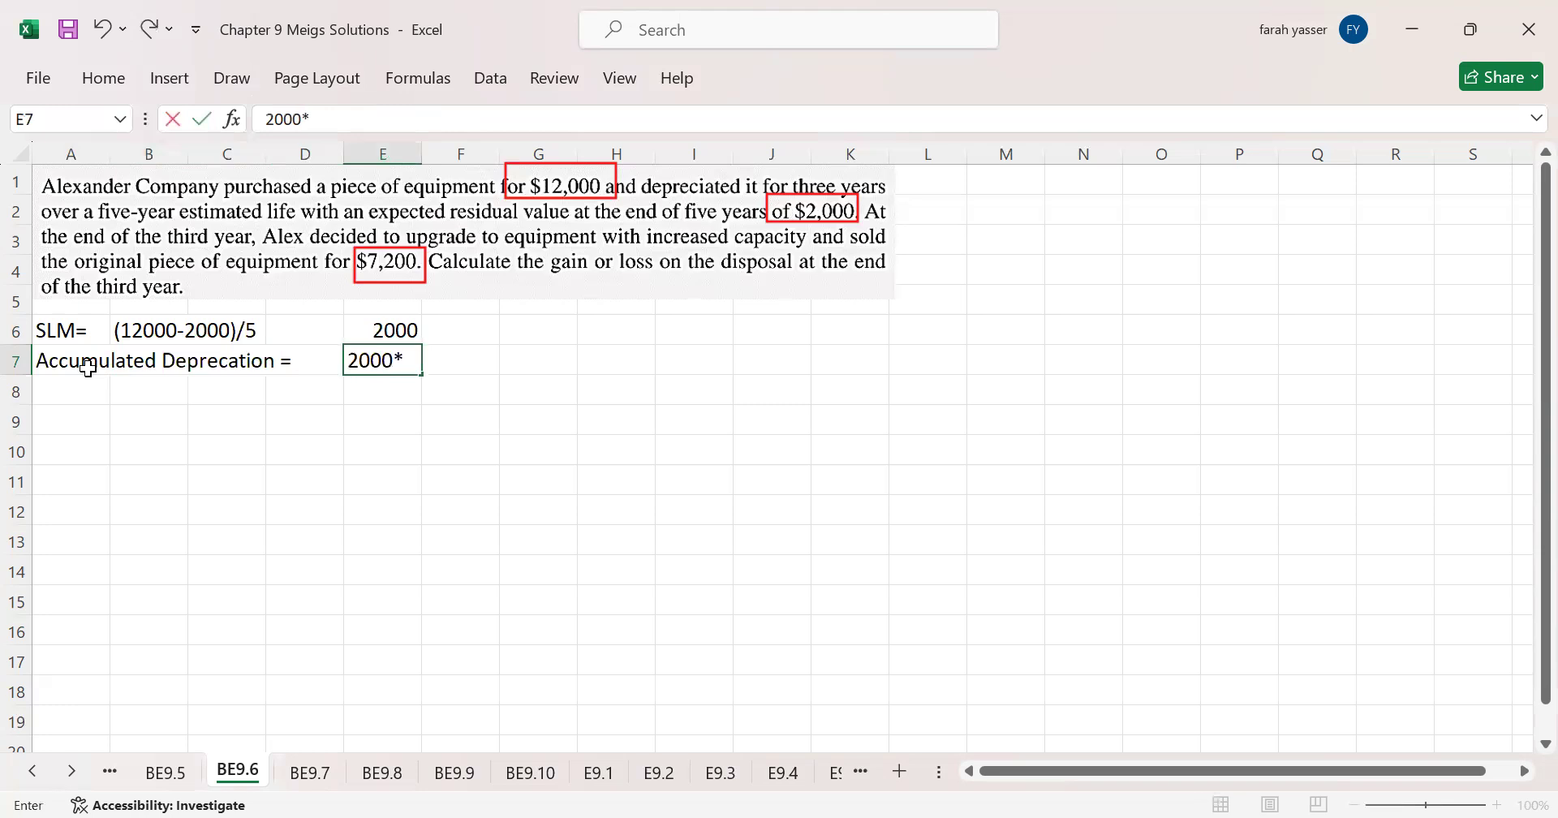
type("3= 6000")
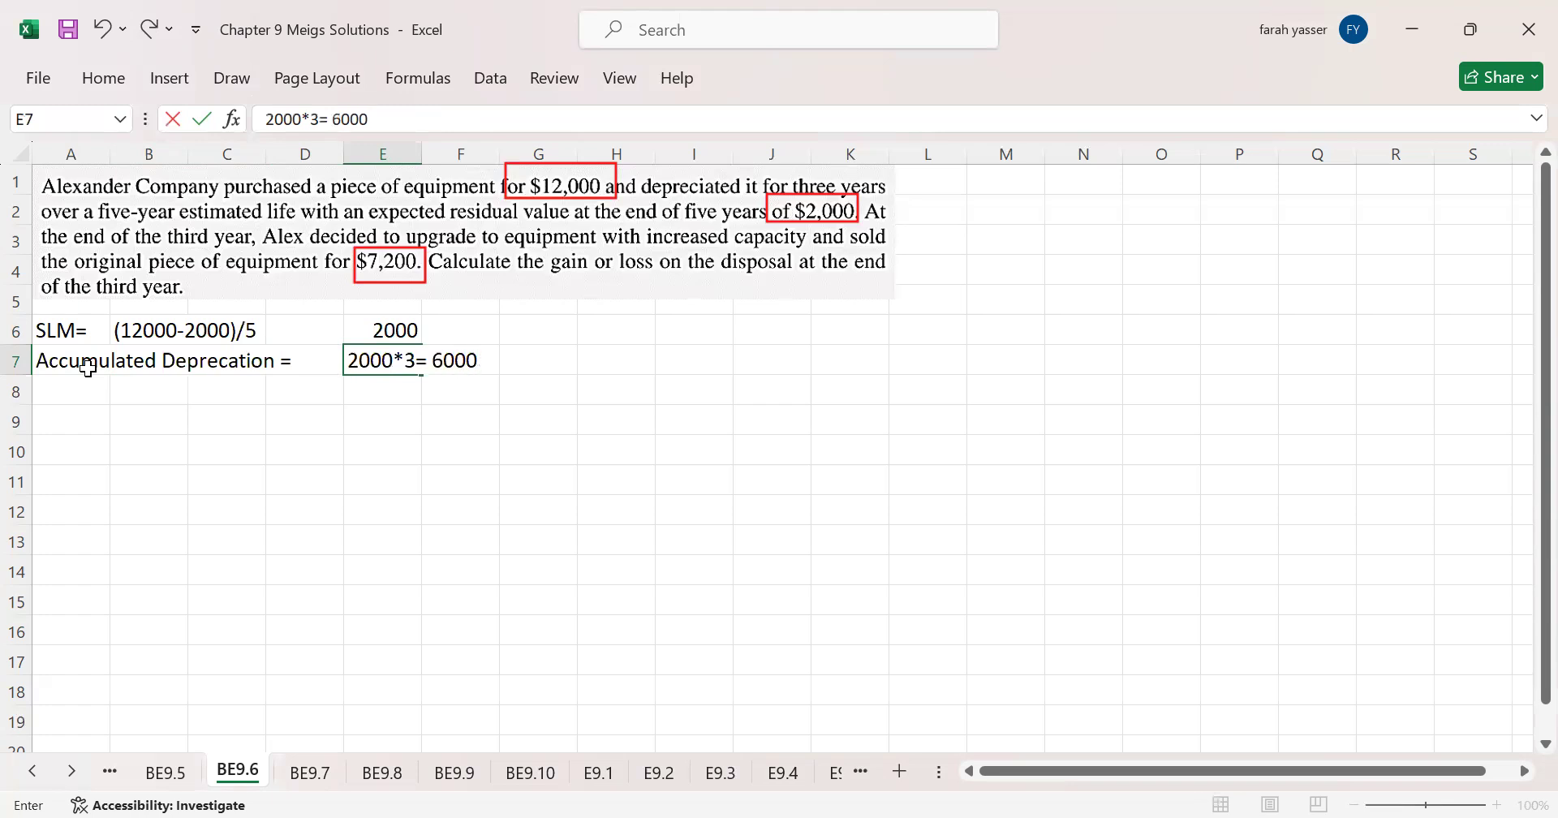
key("Return")
key("Down")
key("Left")
key("Left")
key("Left")
key("Left")
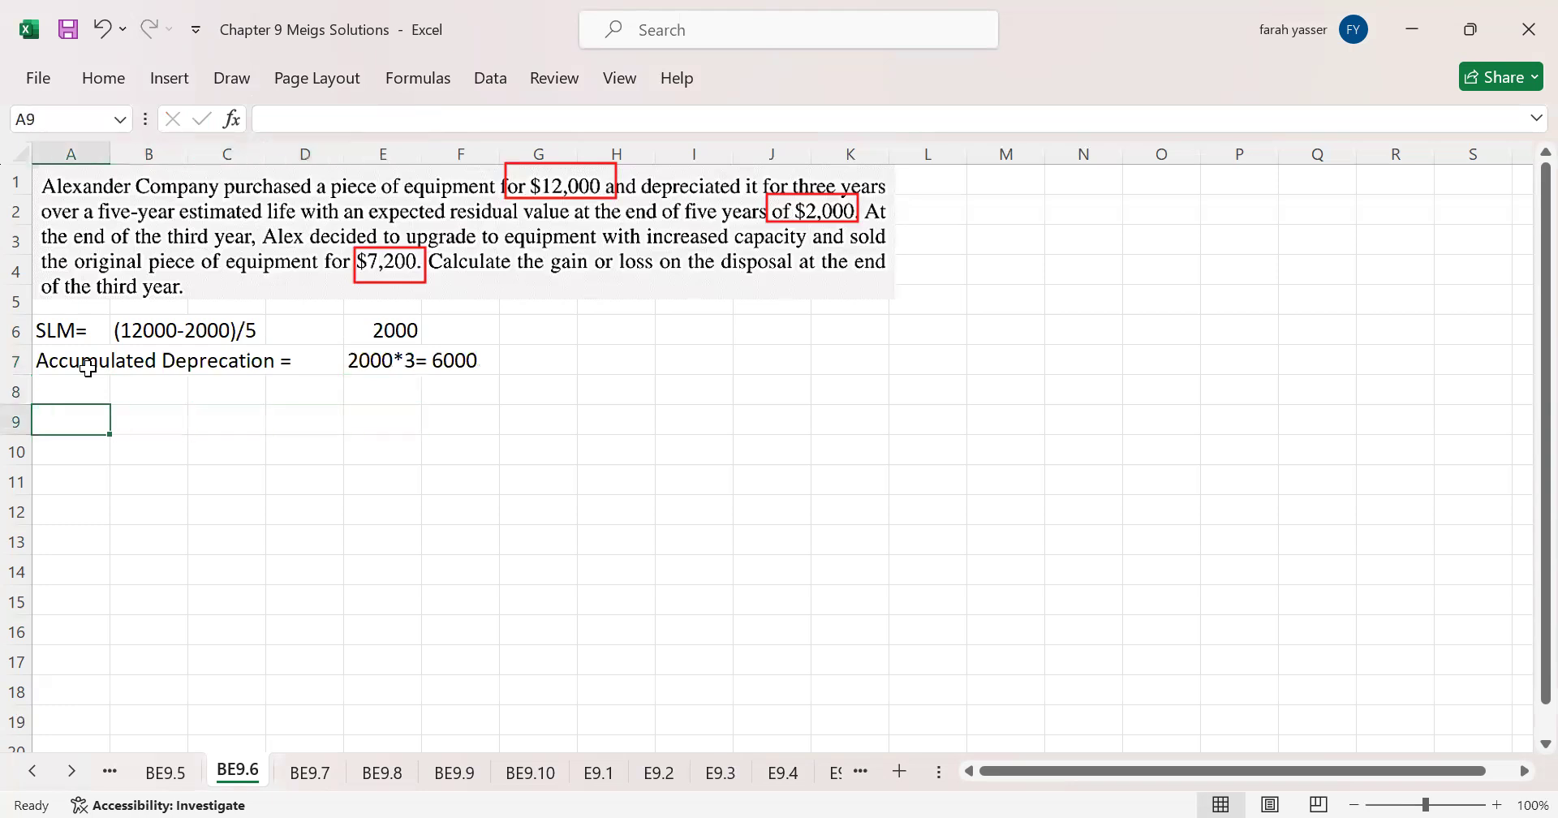
Step: Enter the labels Cost in A9 and 'Less: Accu Deprecation' in A10
type("Cost")
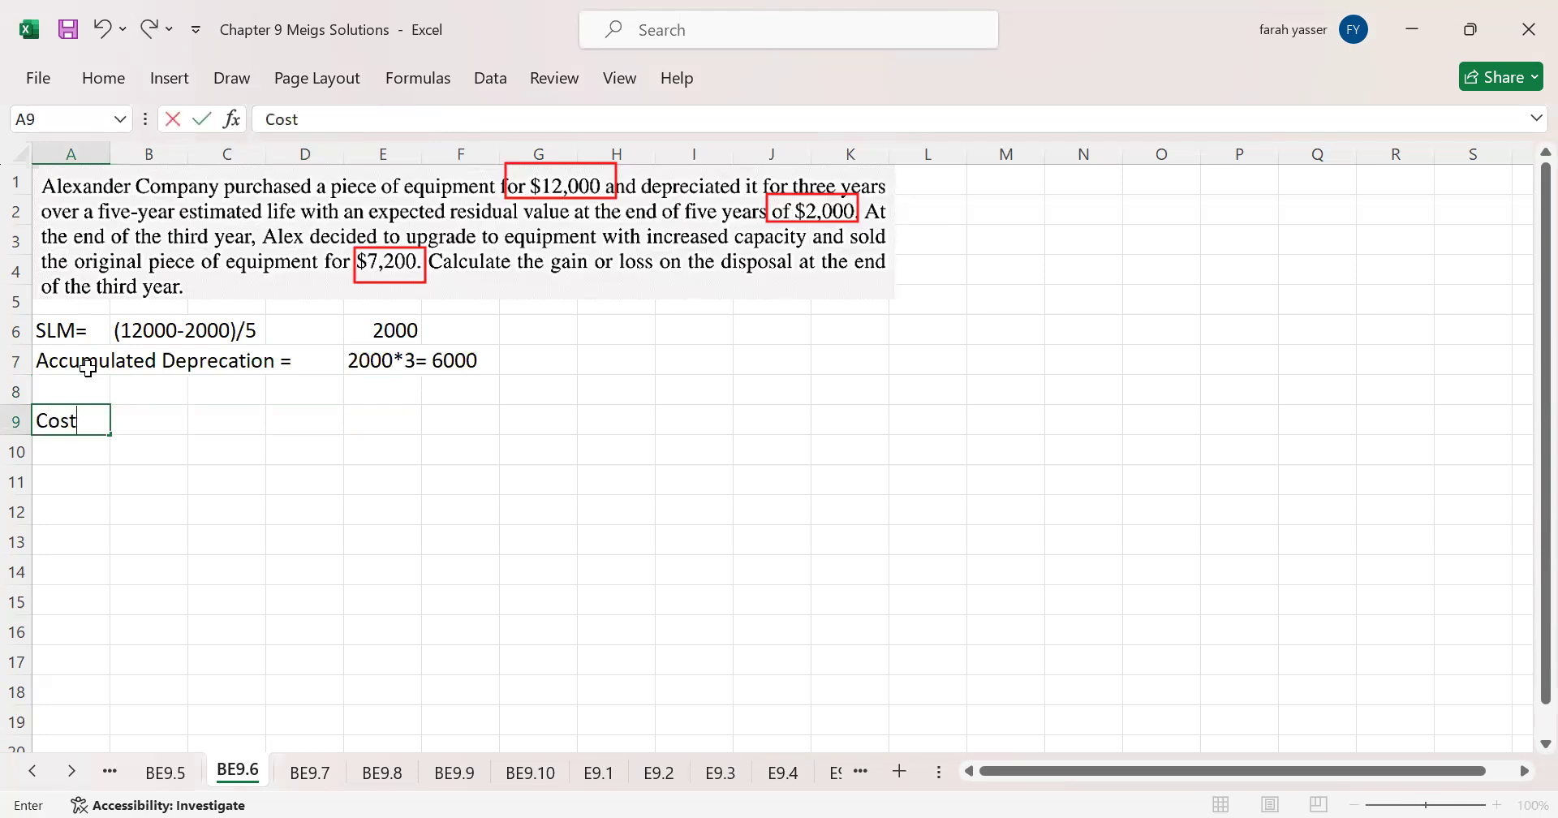
key("Return")
type("Less| A")
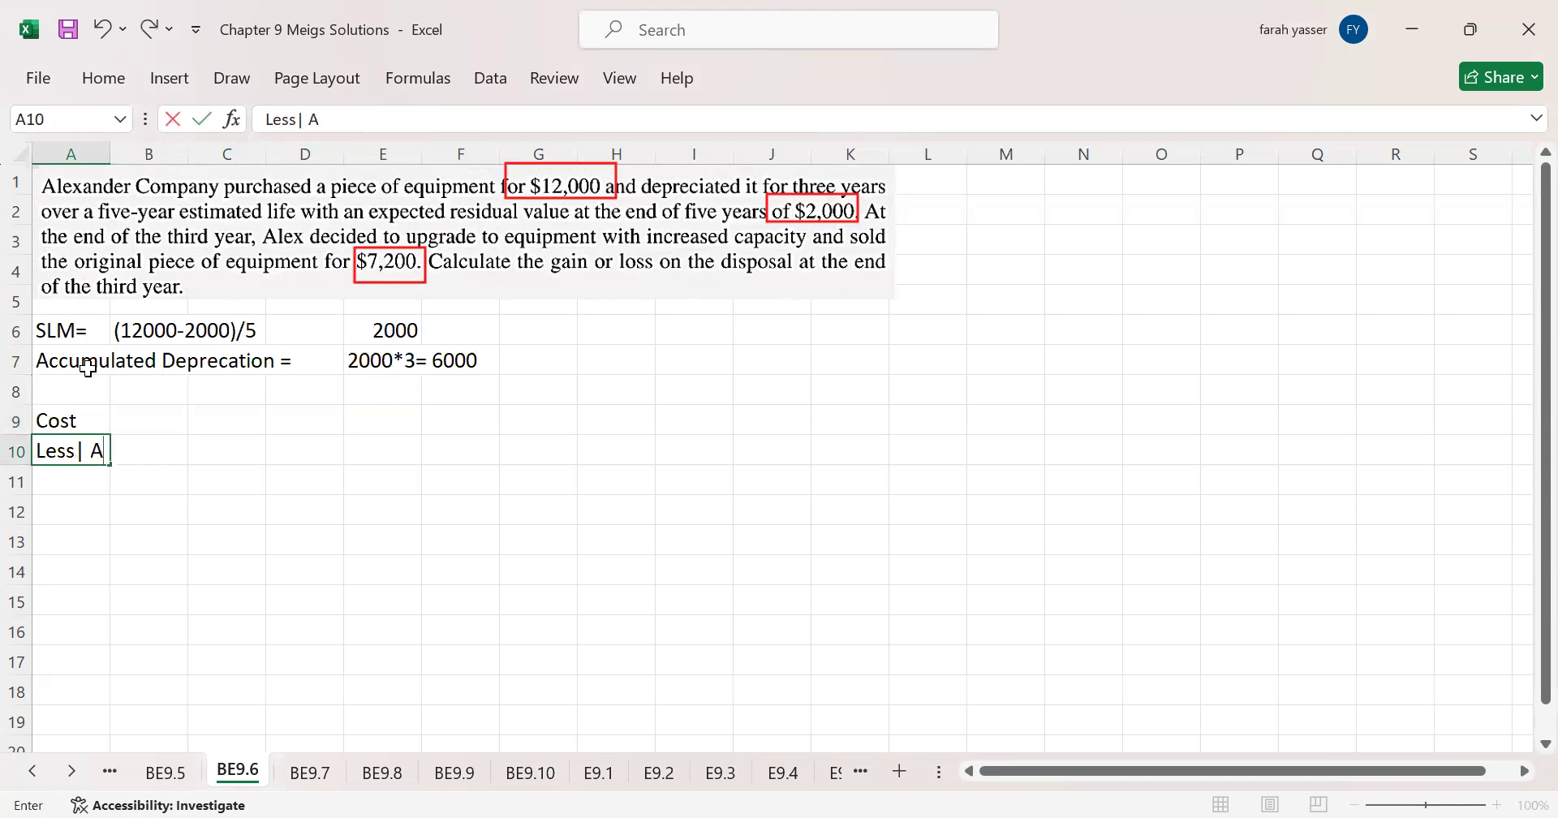
type("ccu Deprecation")
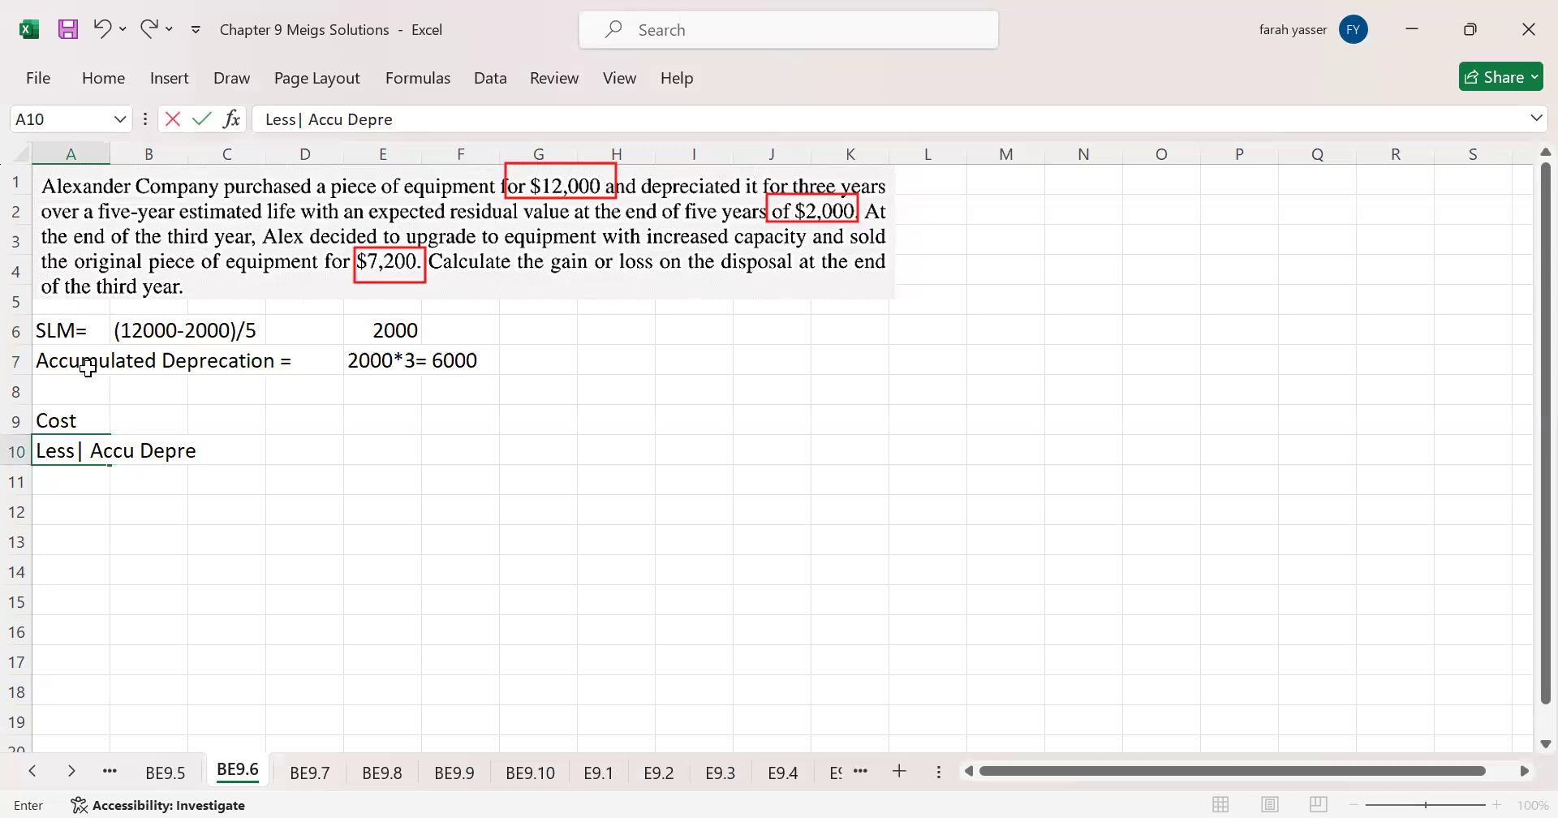
left_click(84, 451)
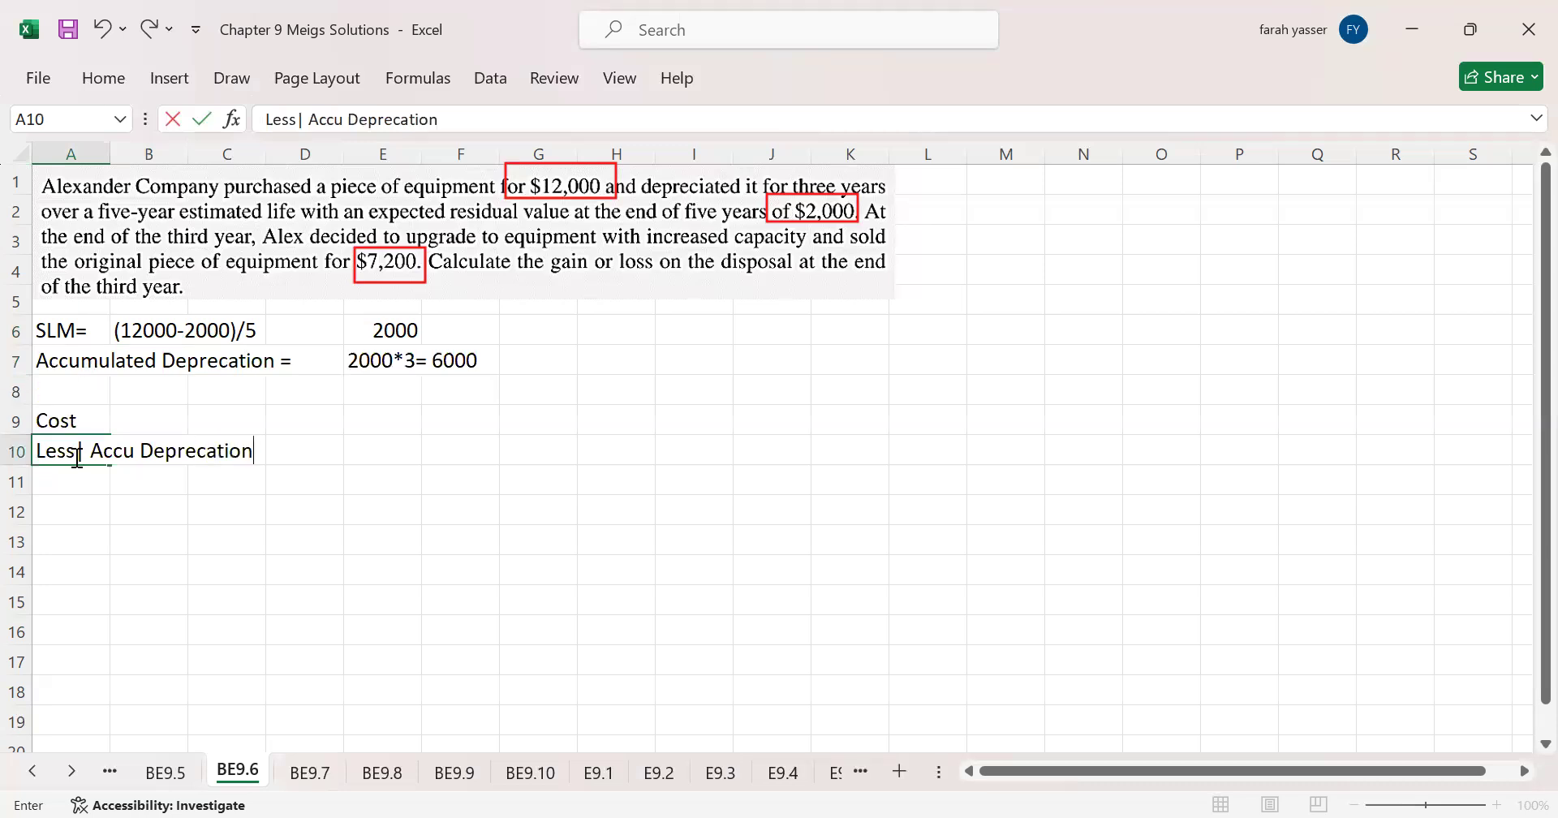
key("BackSpace")
type(":")
key("Return")
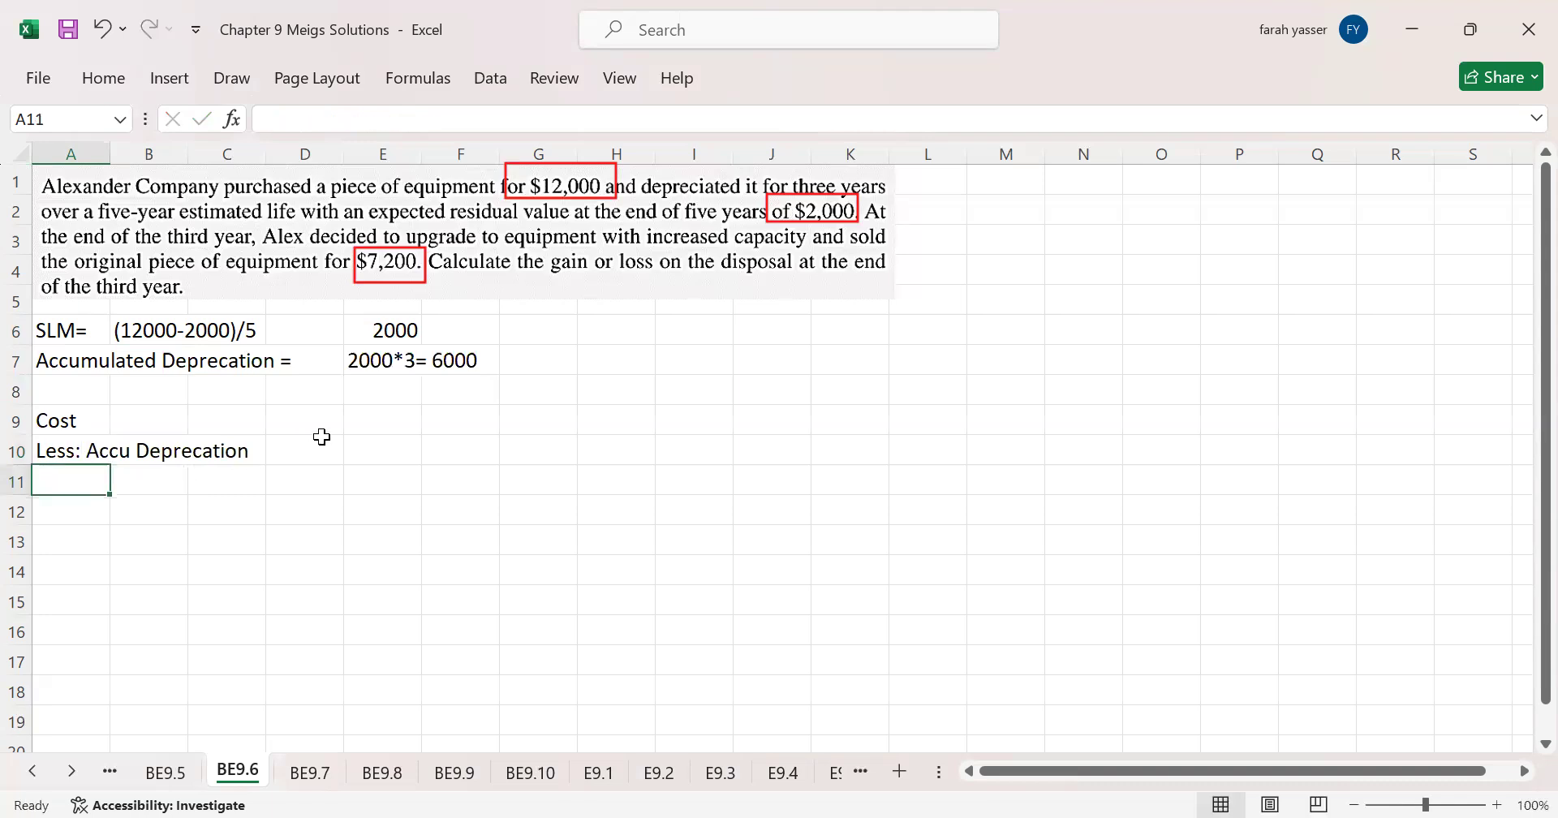
Step: Enter 12000 in E9 and -6000 in E10, and label A11 Book Value
left_click(385, 416)
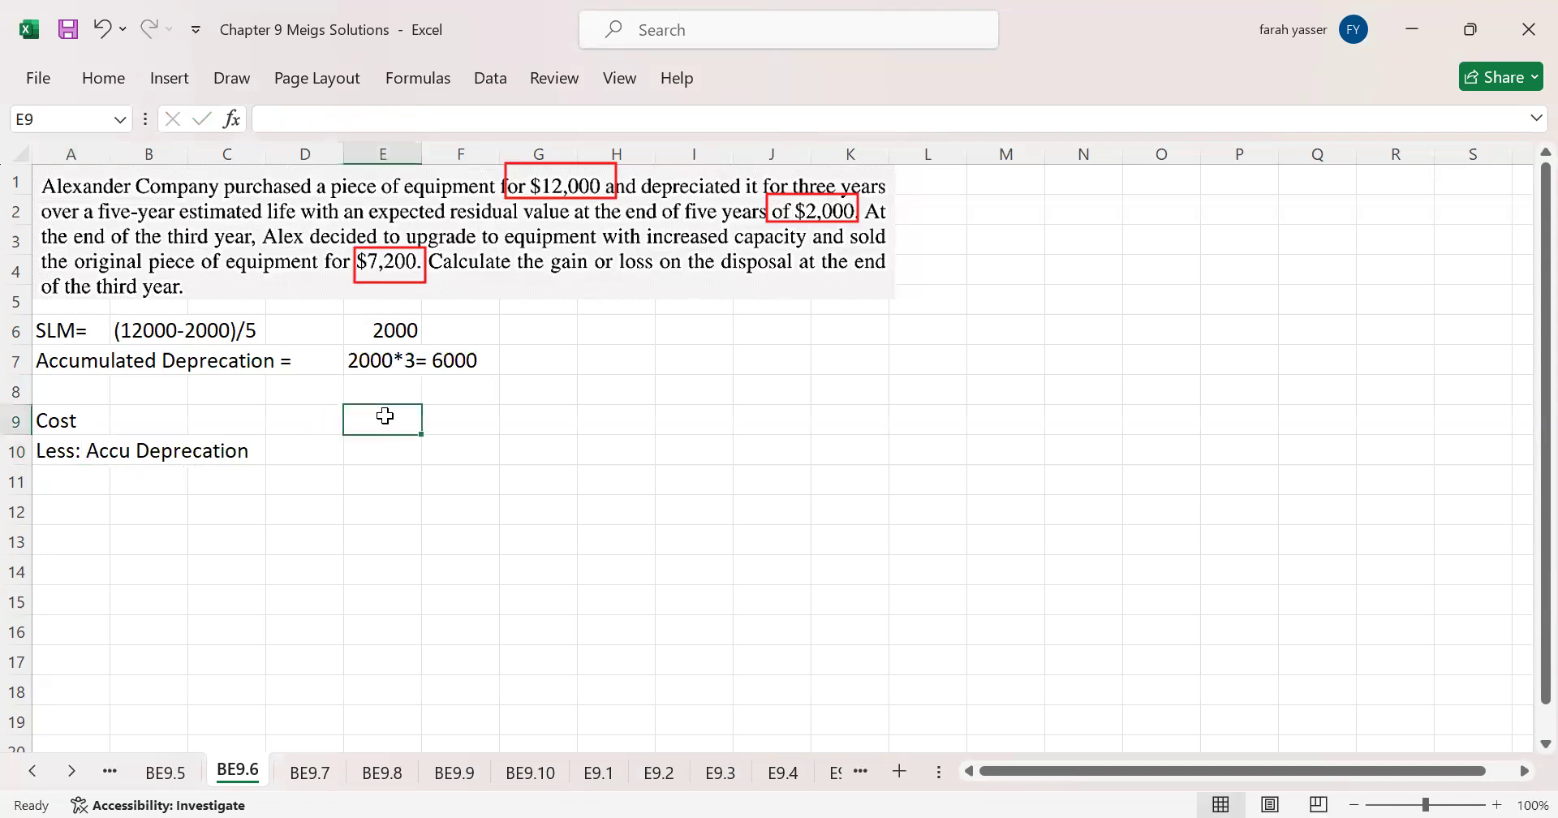
type("12000")
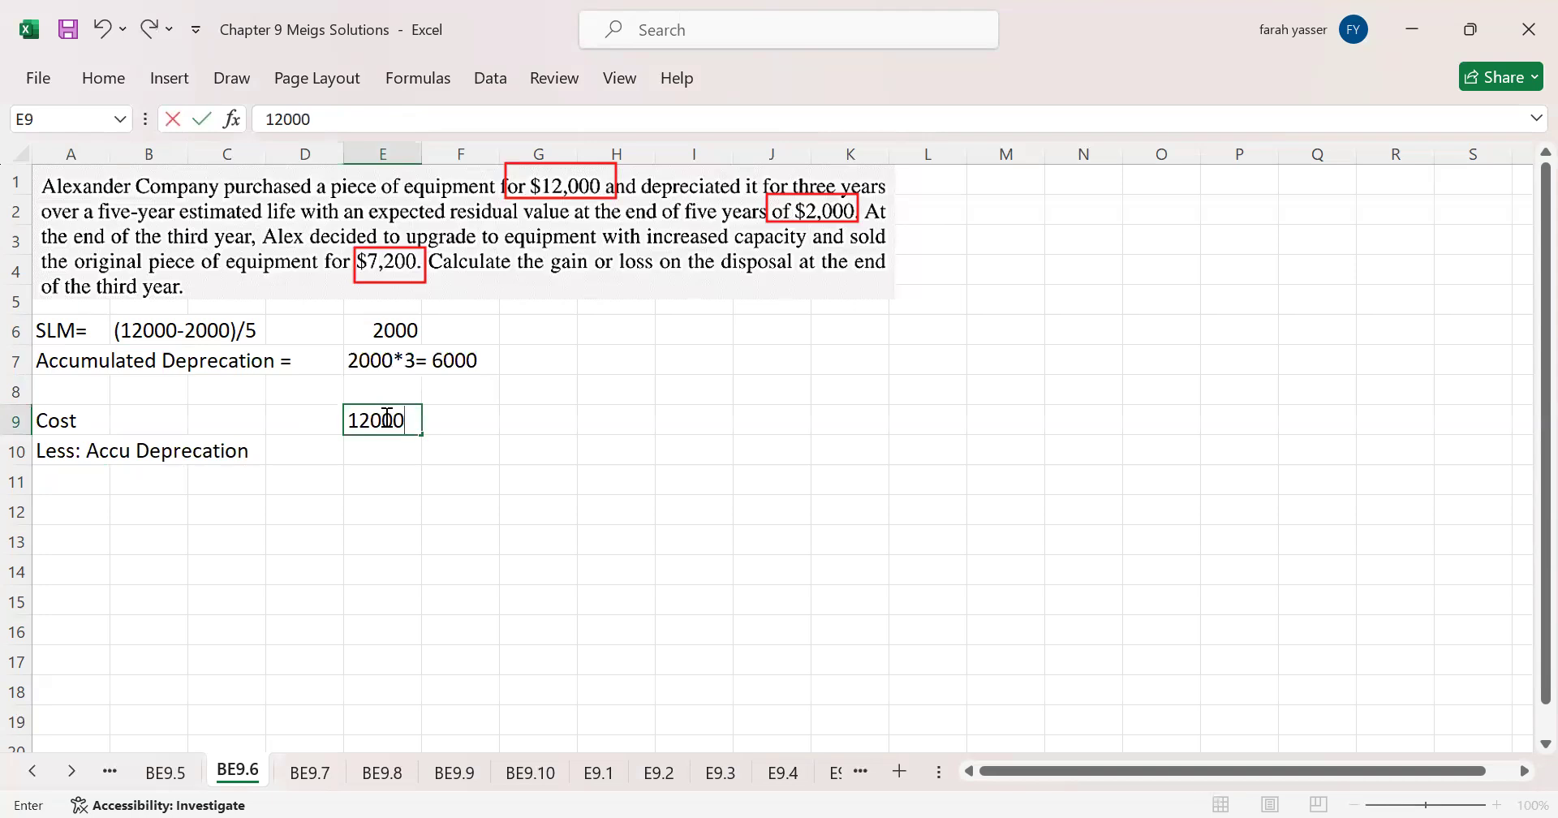
key("Return")
type("-(")
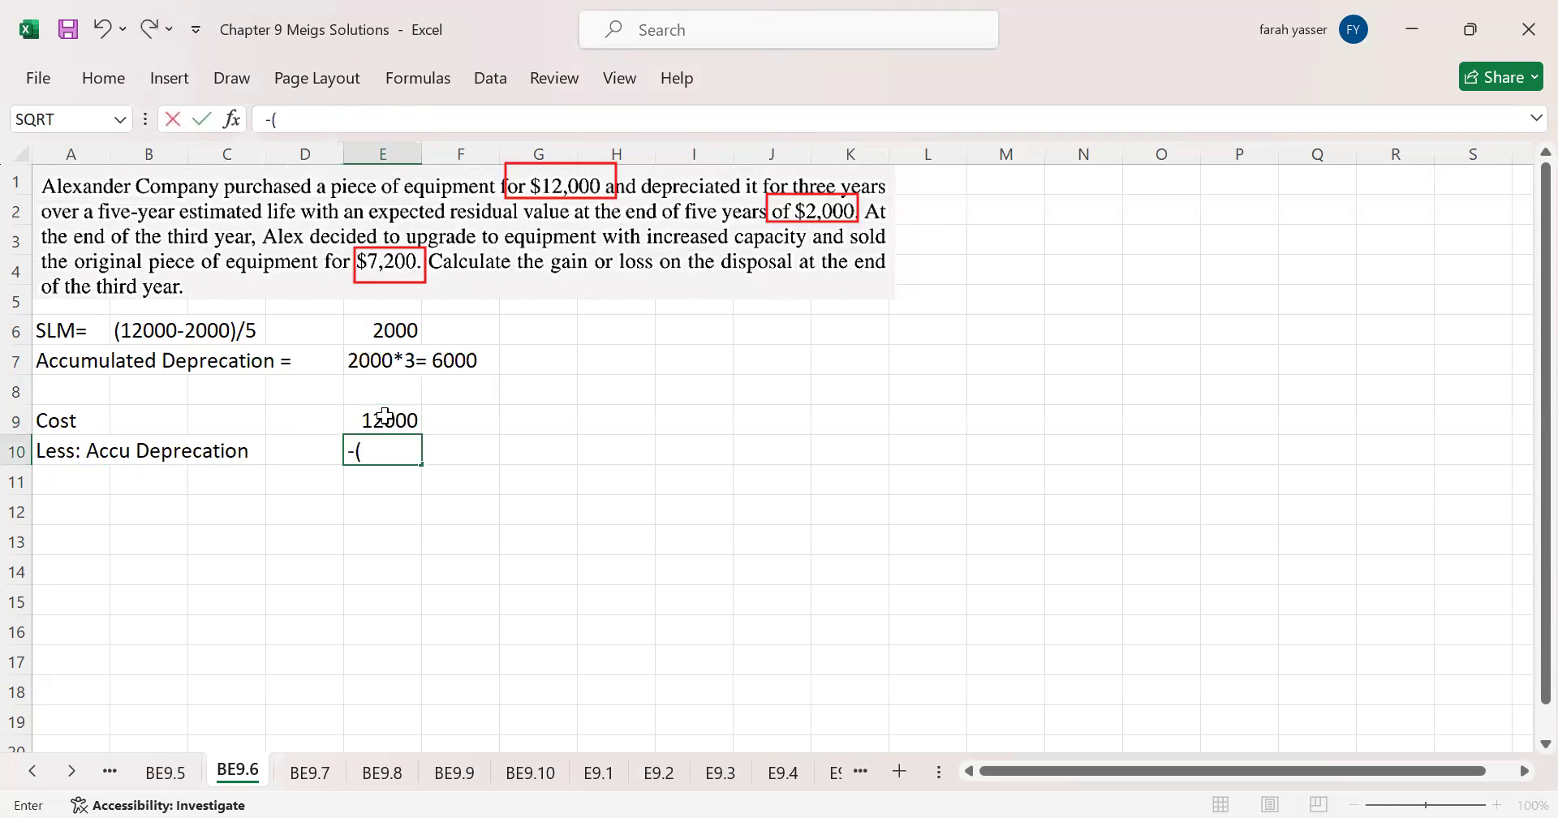
key("BackSpace")
type("6000")
key("Return")
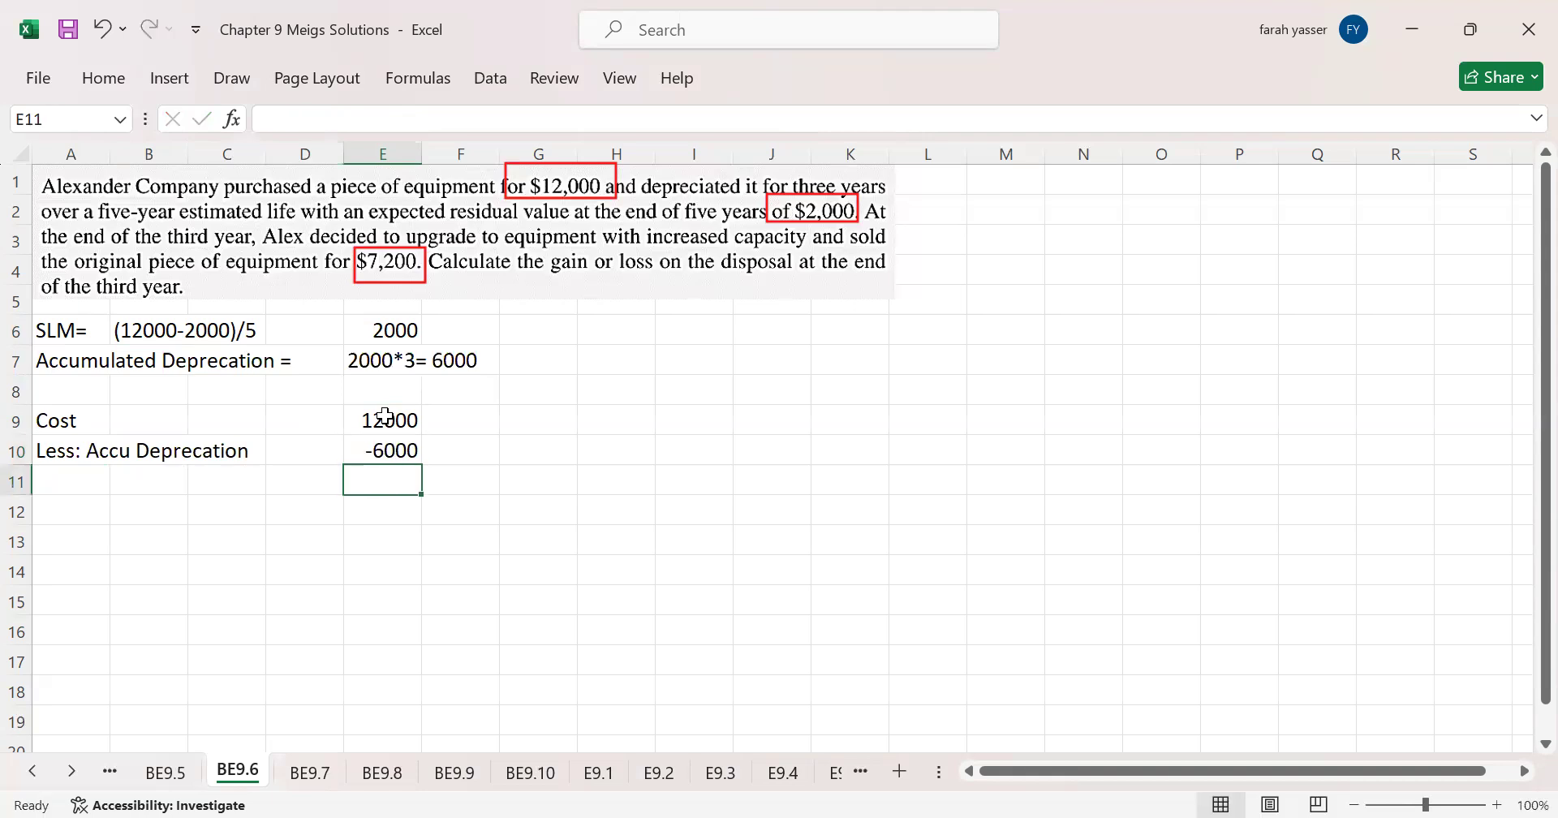
left_click(68, 478)
type("Book Value")
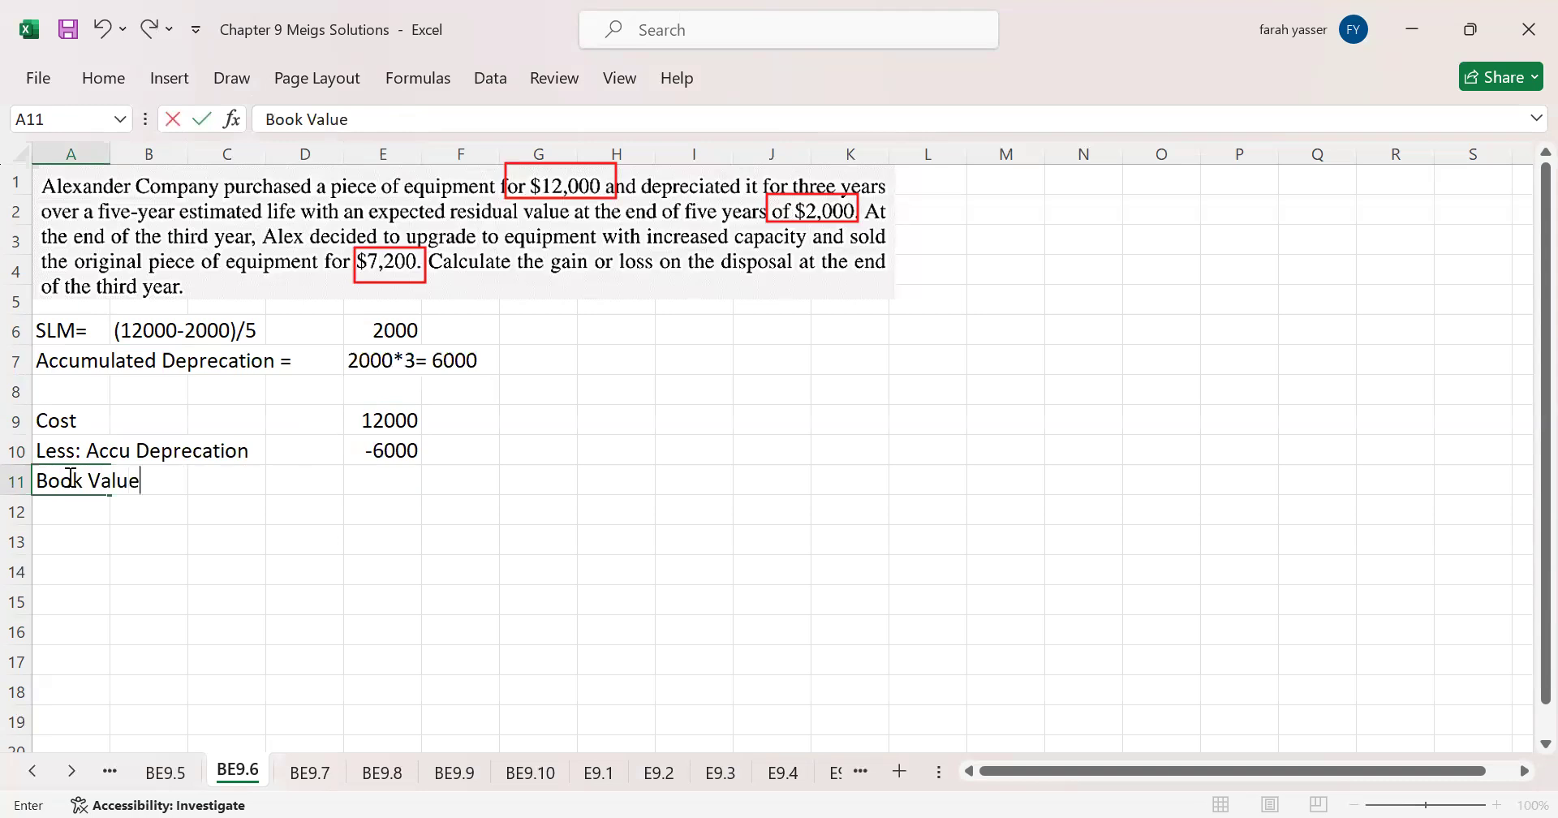
left_click(364, 420)
Step: AutoSum E9:E10 into E11 so the Book Value reads 6000
left_click_drag(364, 420, 369, 480)
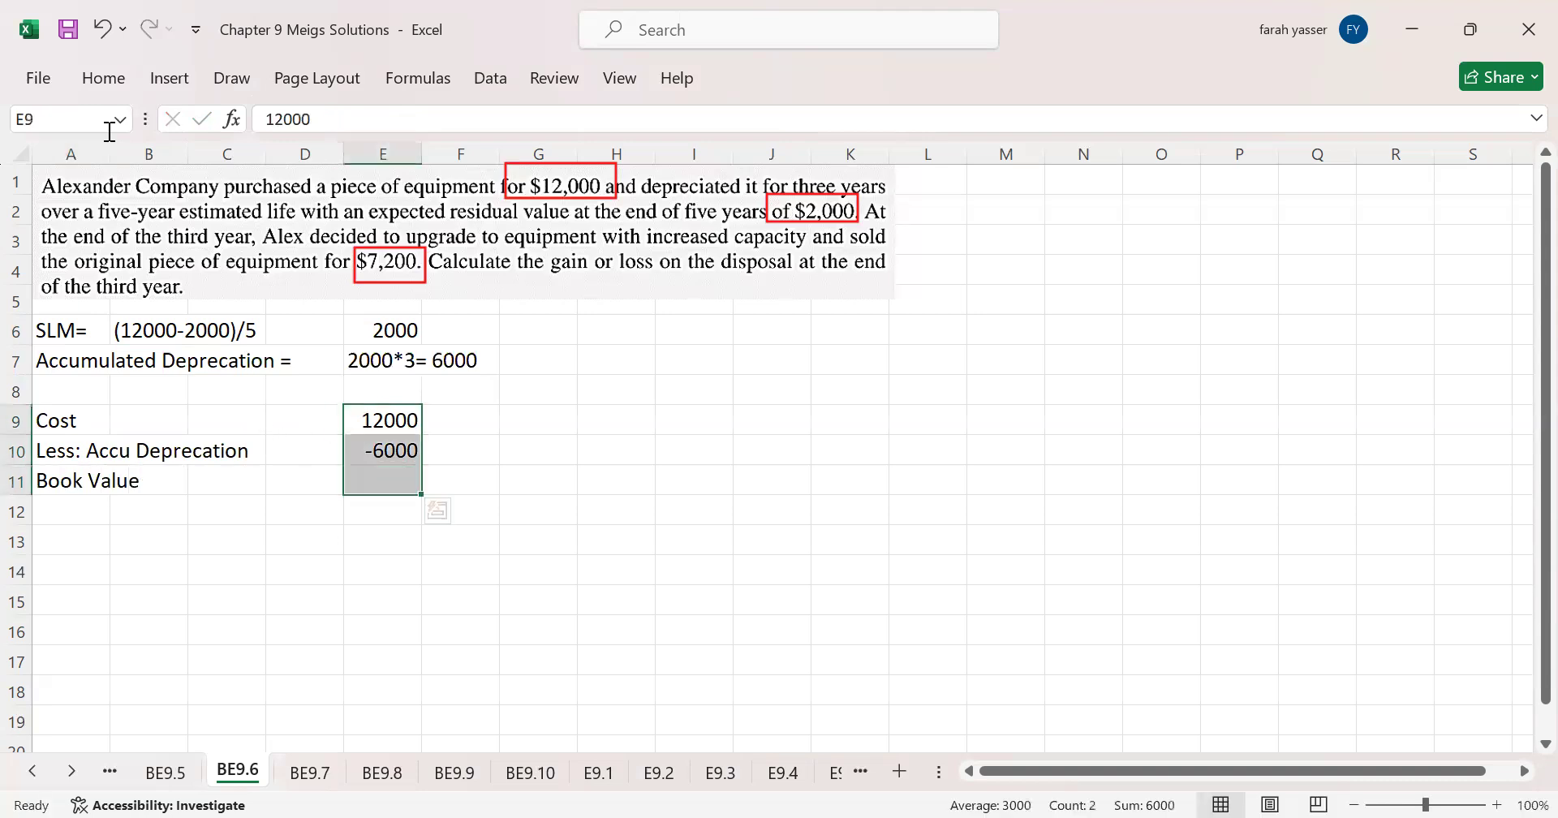
left_click(94, 81)
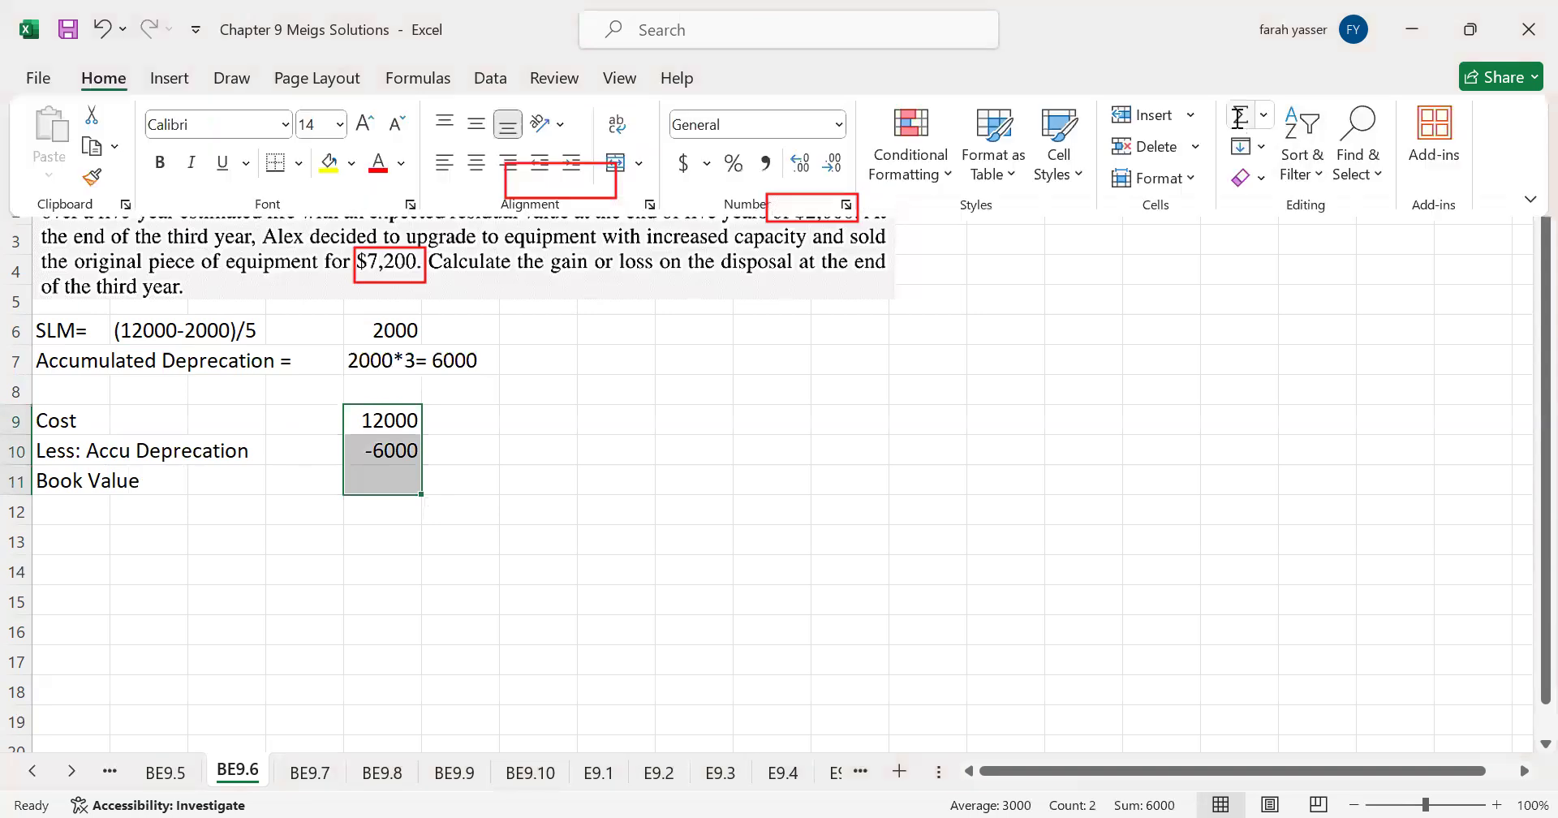
left_click(1239, 118)
left_click(380, 478)
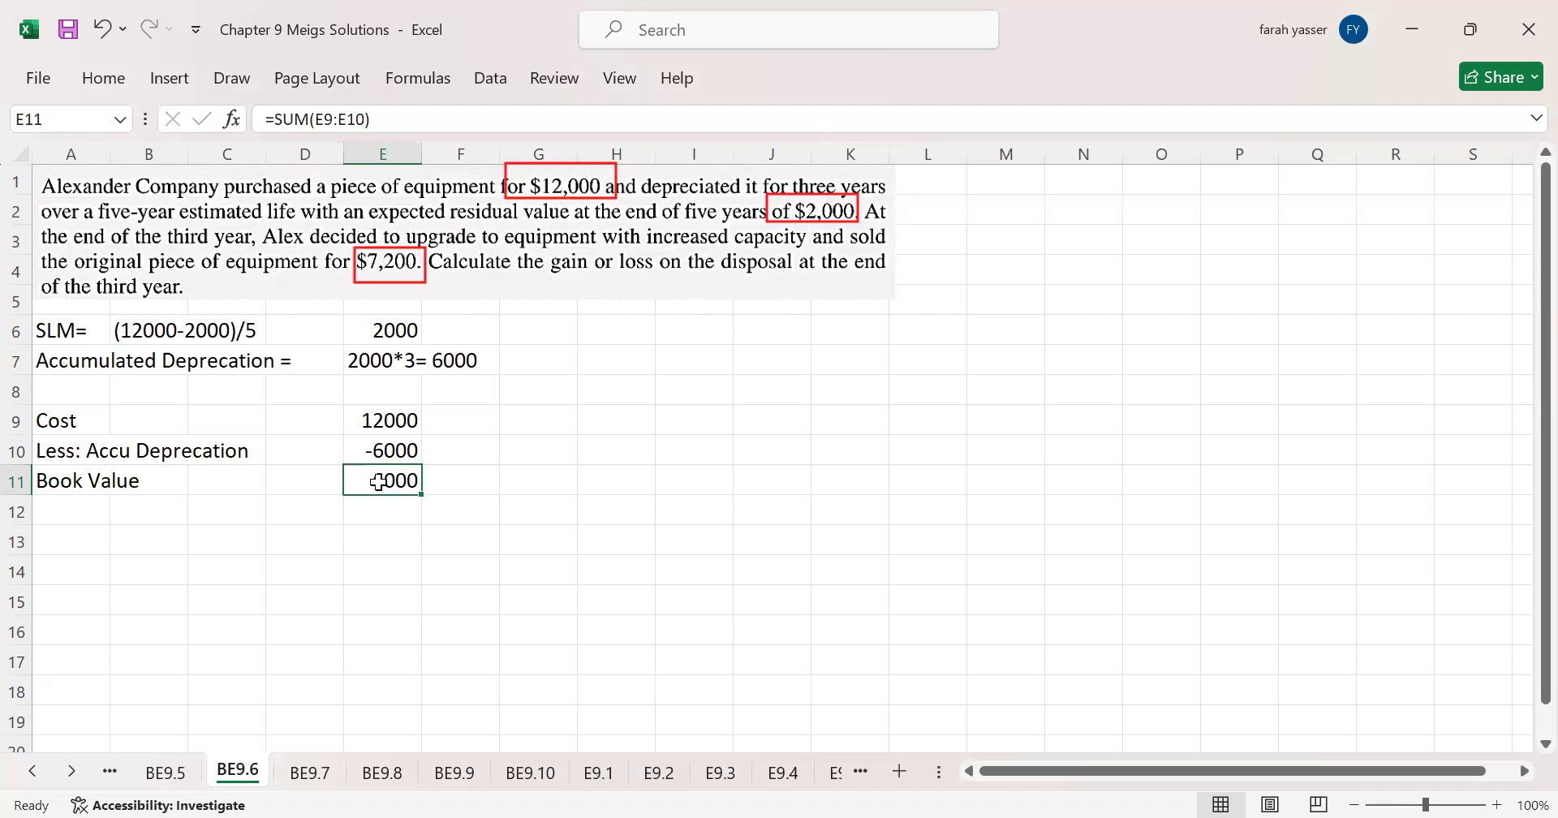
left_click(73, 509)
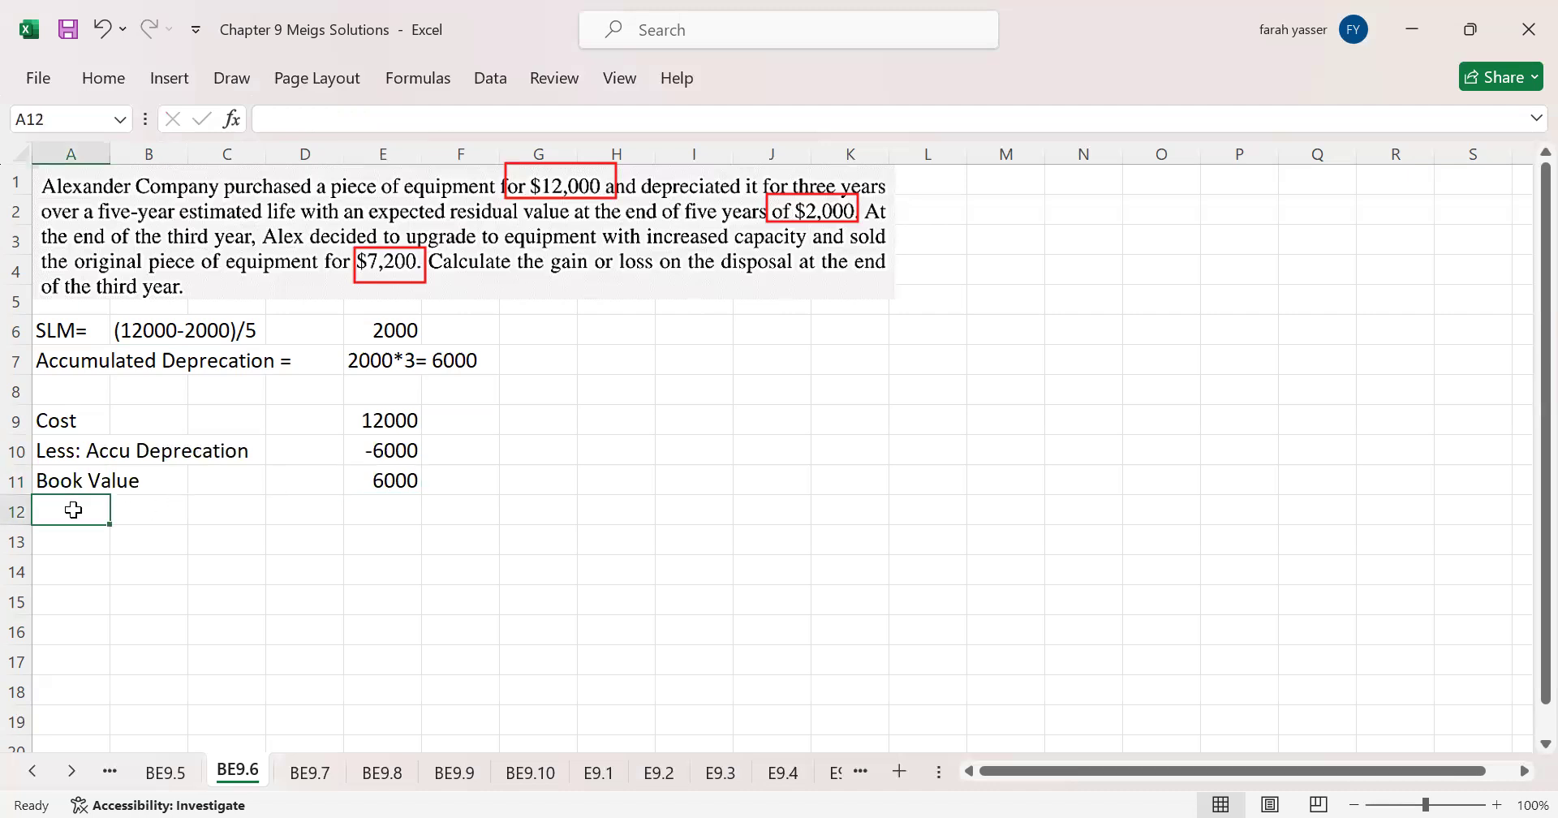
Step: Add the line 'Less: Cash Recevied' with -7200 in E12
type("Less")
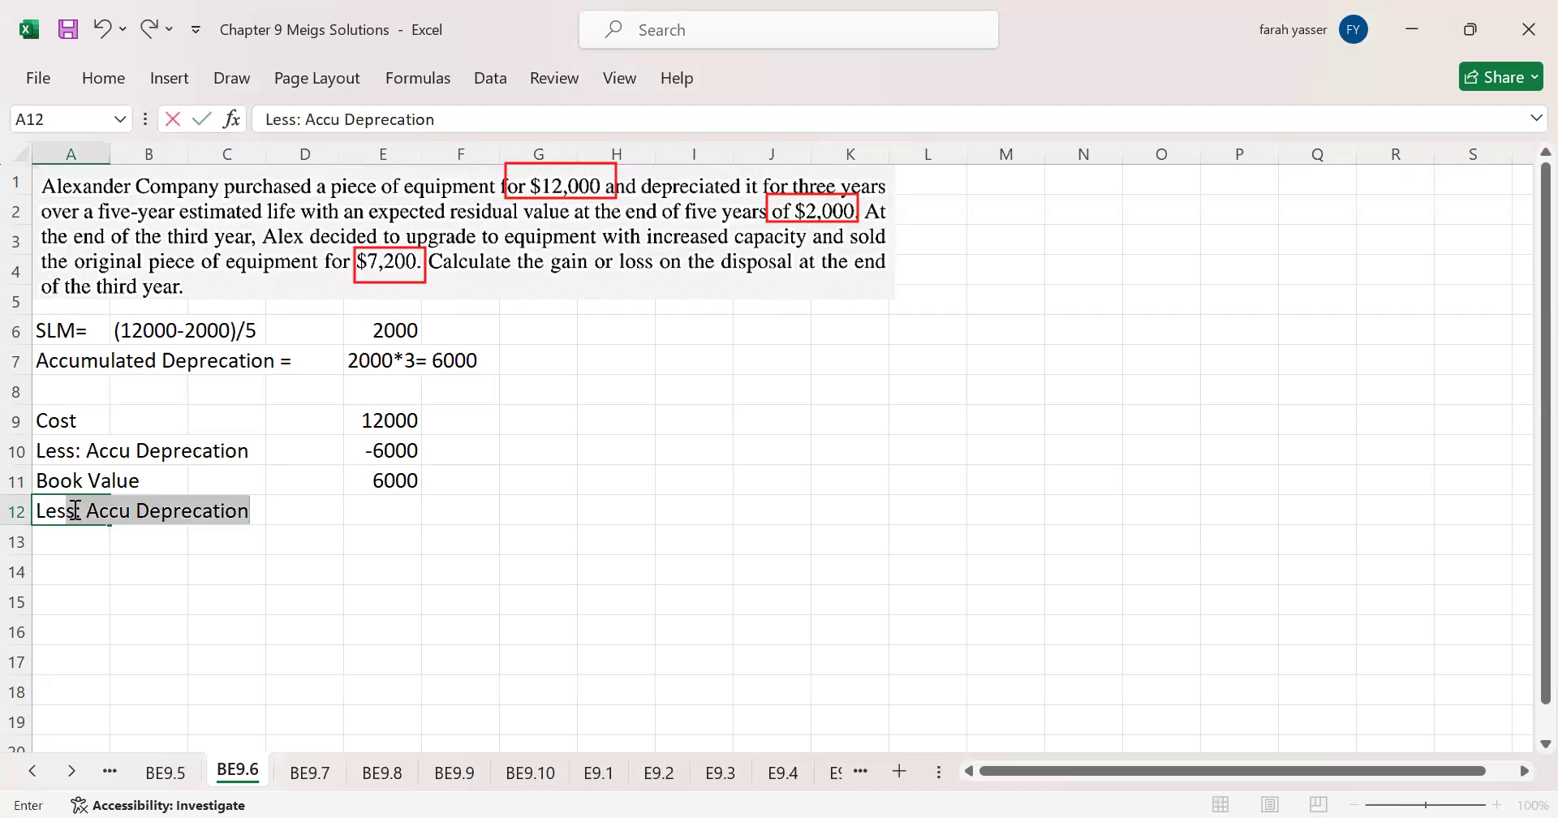
type(": Cash")
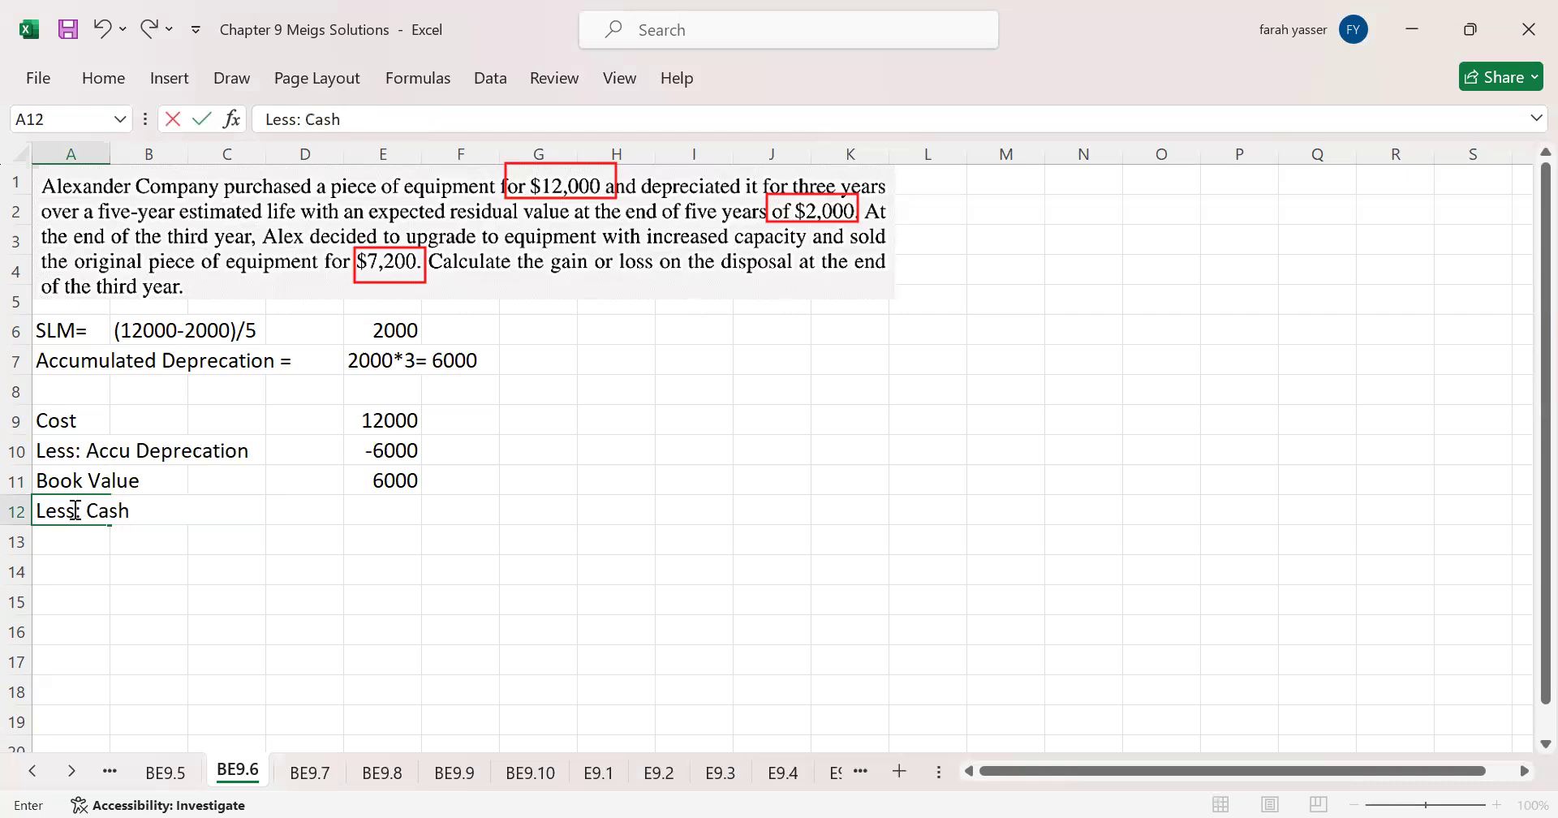
type(" Recevied")
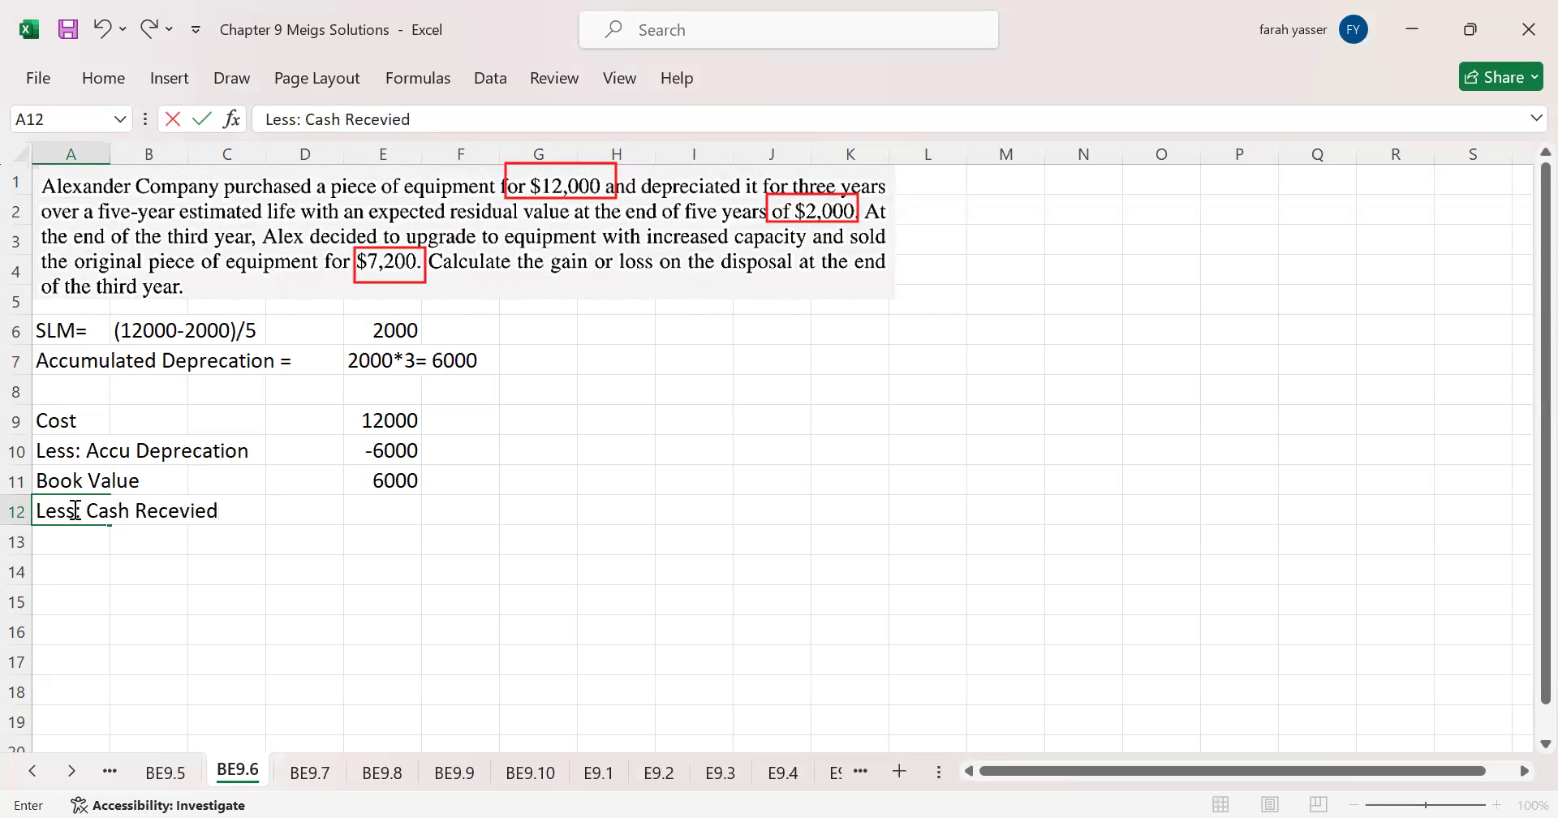
key("Tab")
key("Right")
key("Right")
key("Right")
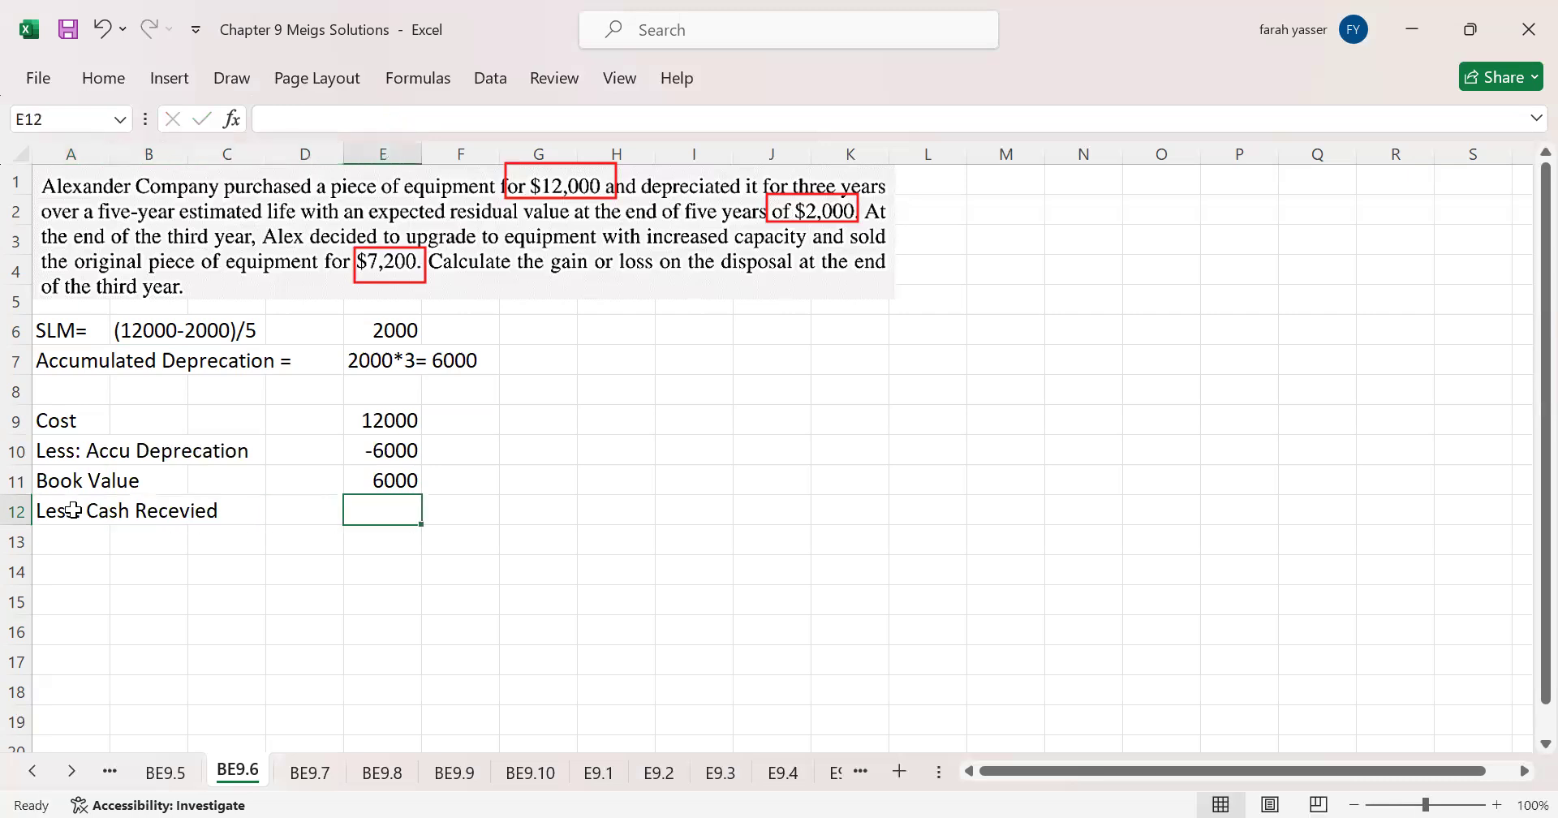
type("-7")
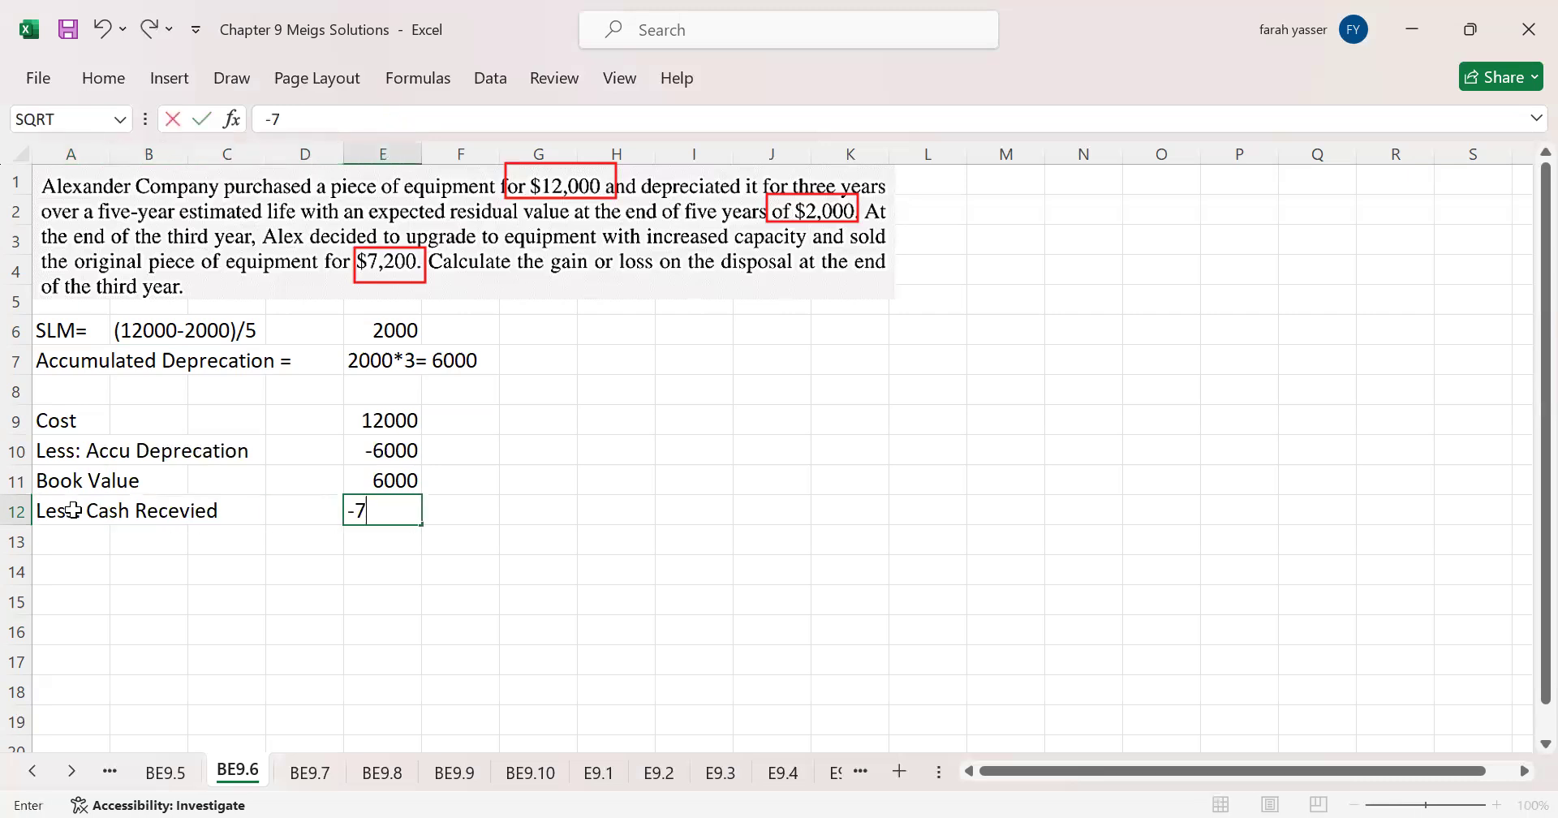
type("200")
key("Return")
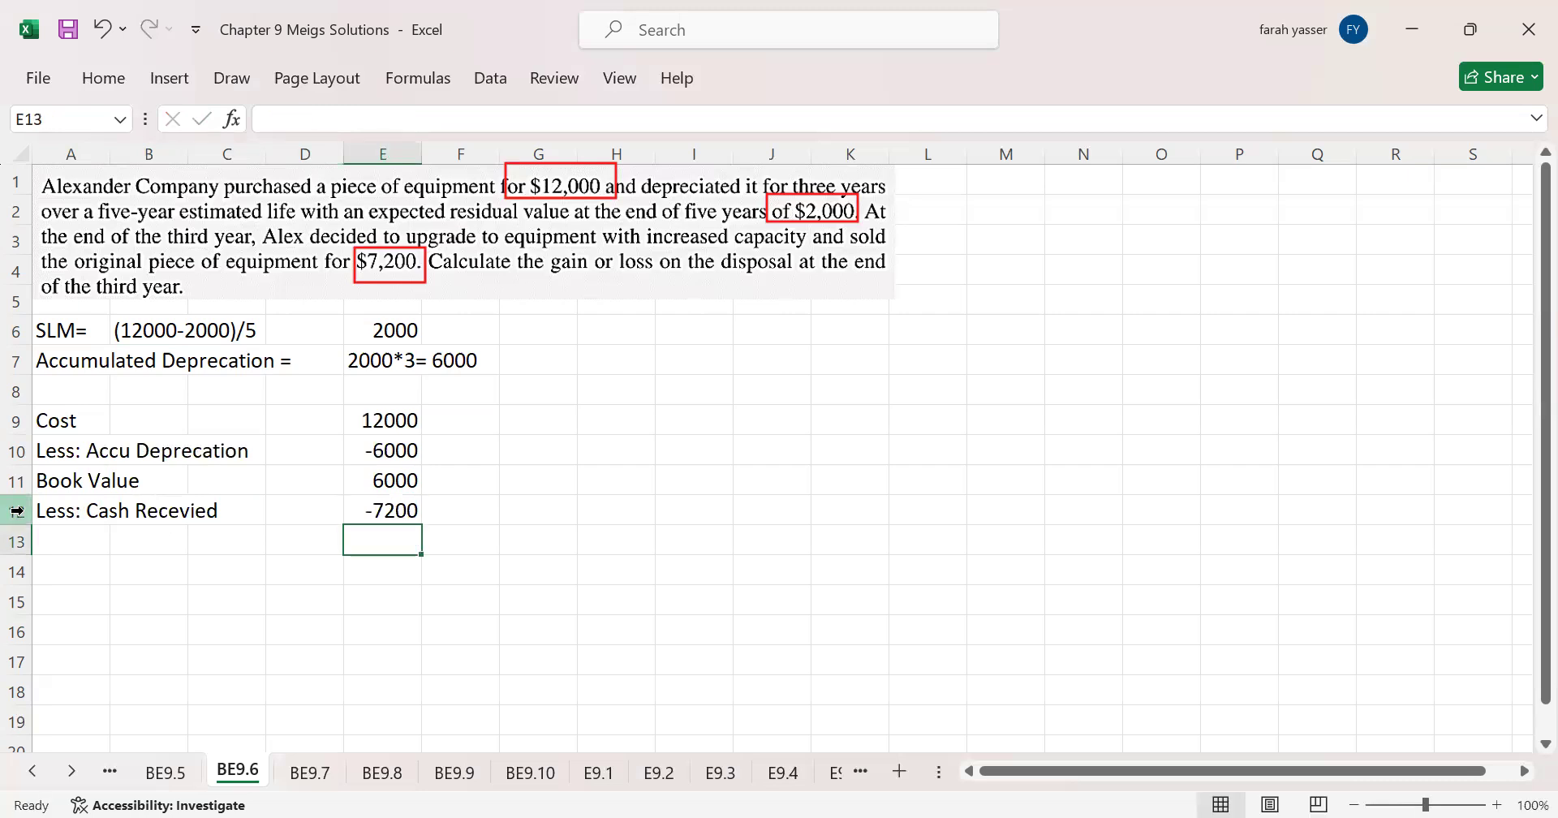
Step: AutoSum E11:E12 into E13 for -1200 and start the A13 result label
left_click_drag(354, 482, 358, 531)
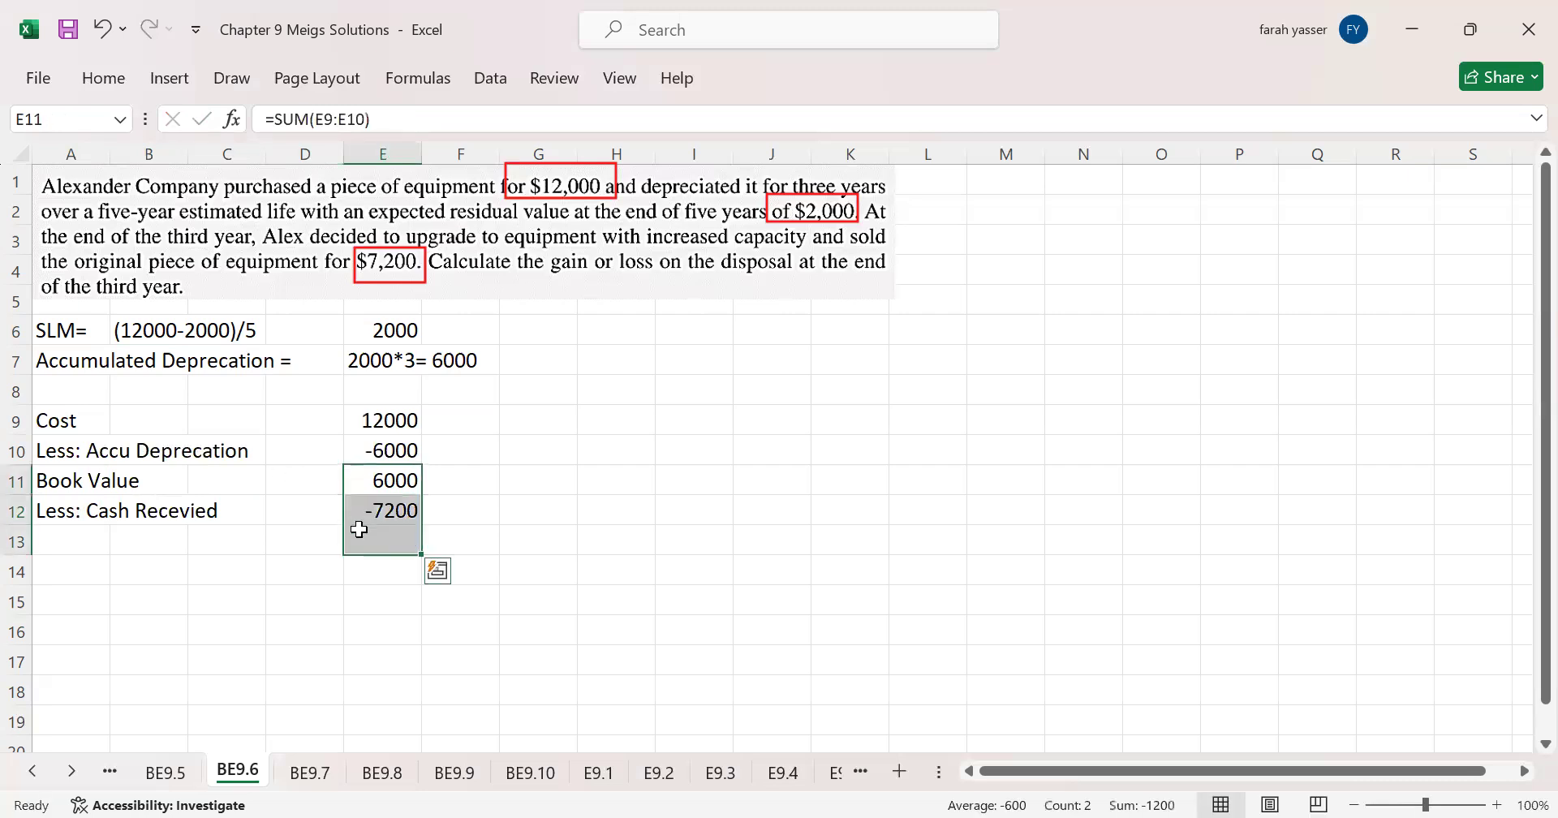
left_click(98, 78)
left_click(1243, 119)
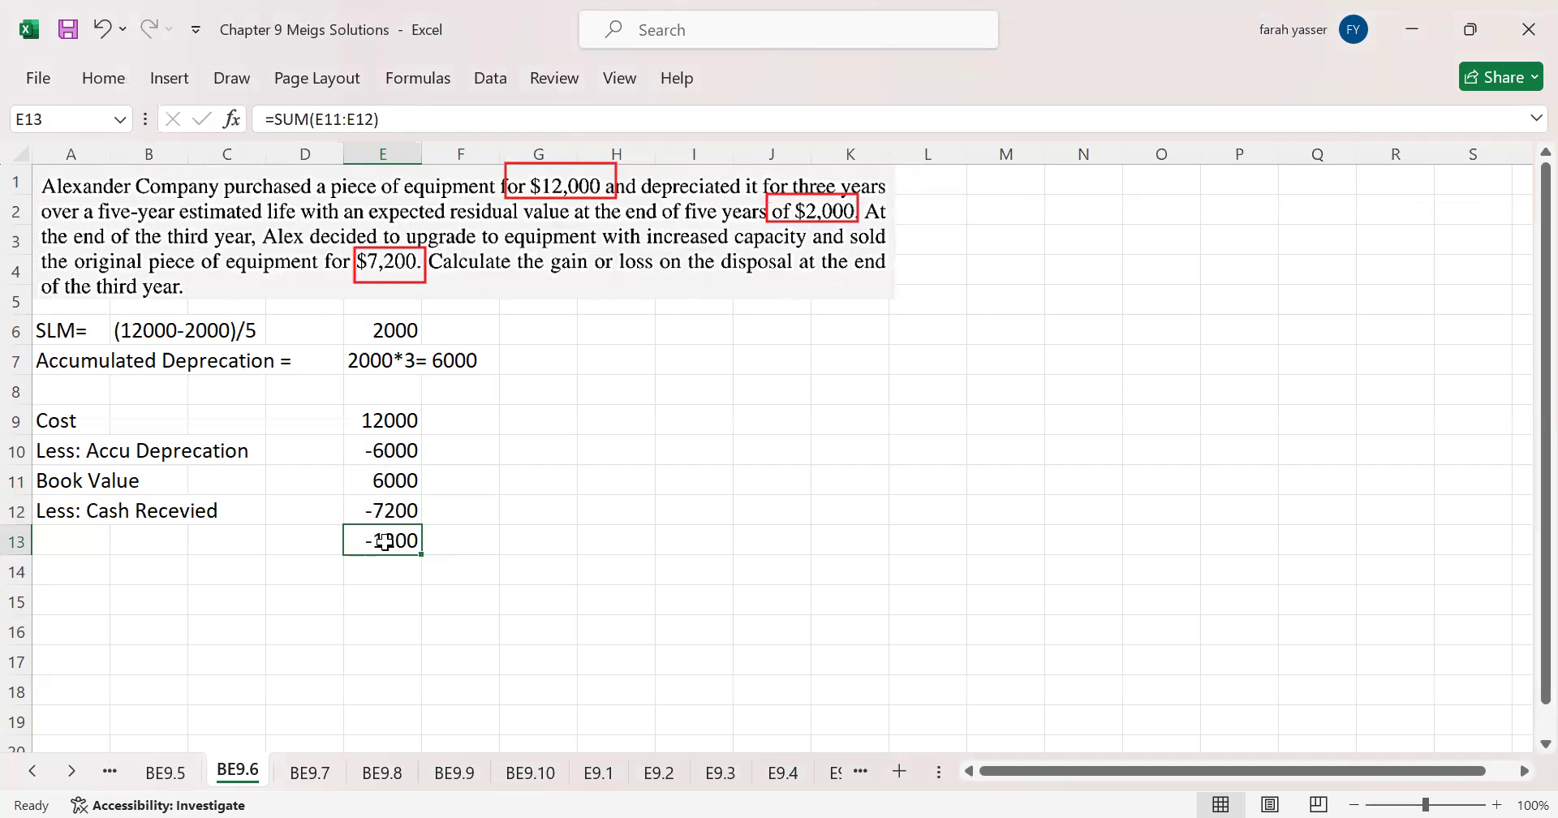
left_click(78, 542)
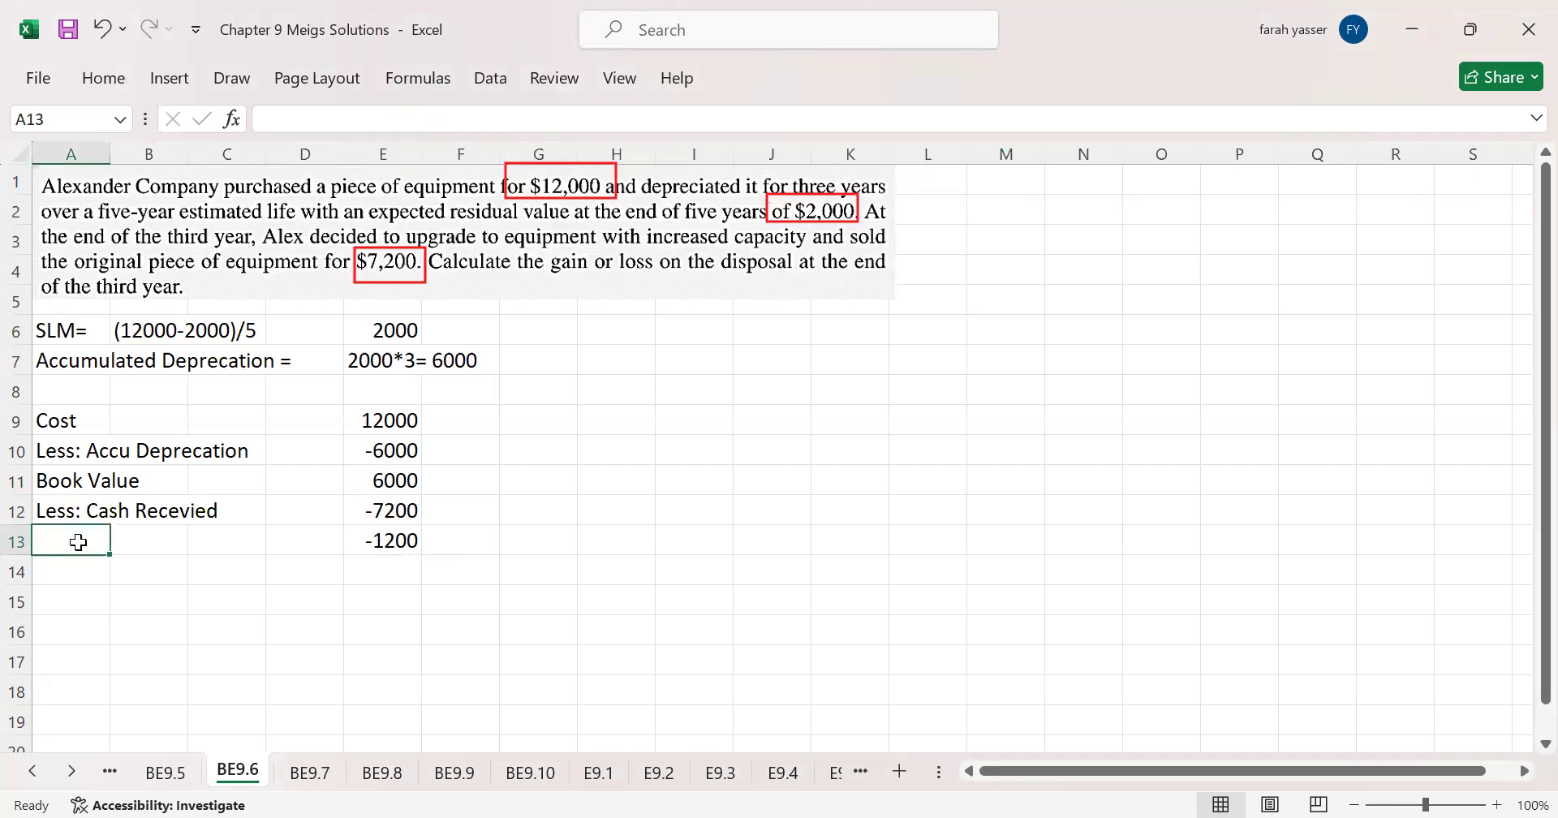
type("Gain on Sale of Disposal")
Step: Correct the A13 label to 'Gain on Sale of Asset'
key("BackSpace")
key("BackSpace")
key("BackSpace")
key("BackSpace")
key("BackSpace")
key("BackSpace")
key("BackSpace")
key("BackSpace")
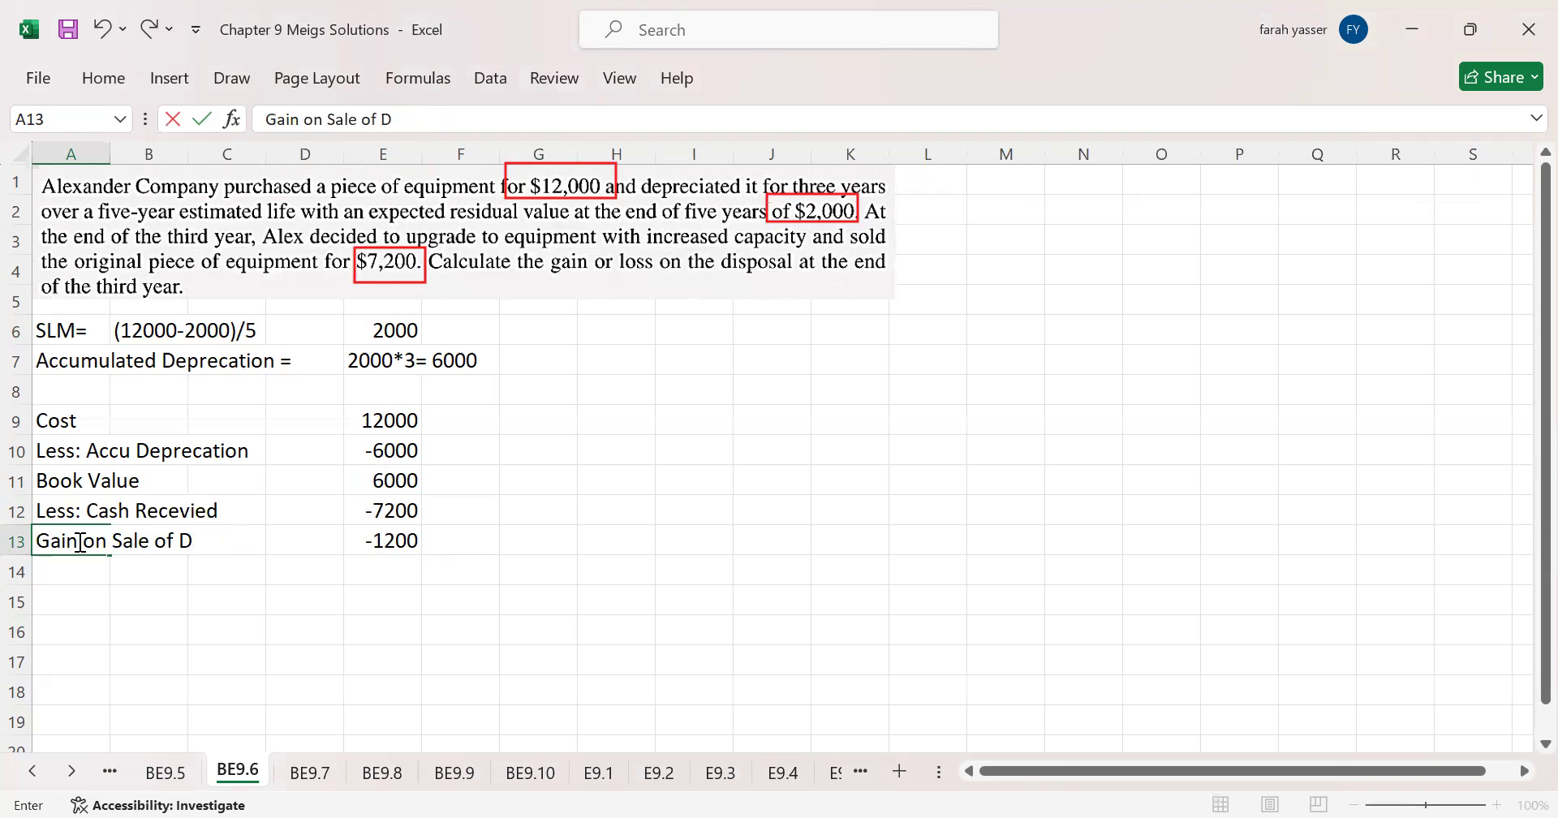
type("Asset")
key("Return")
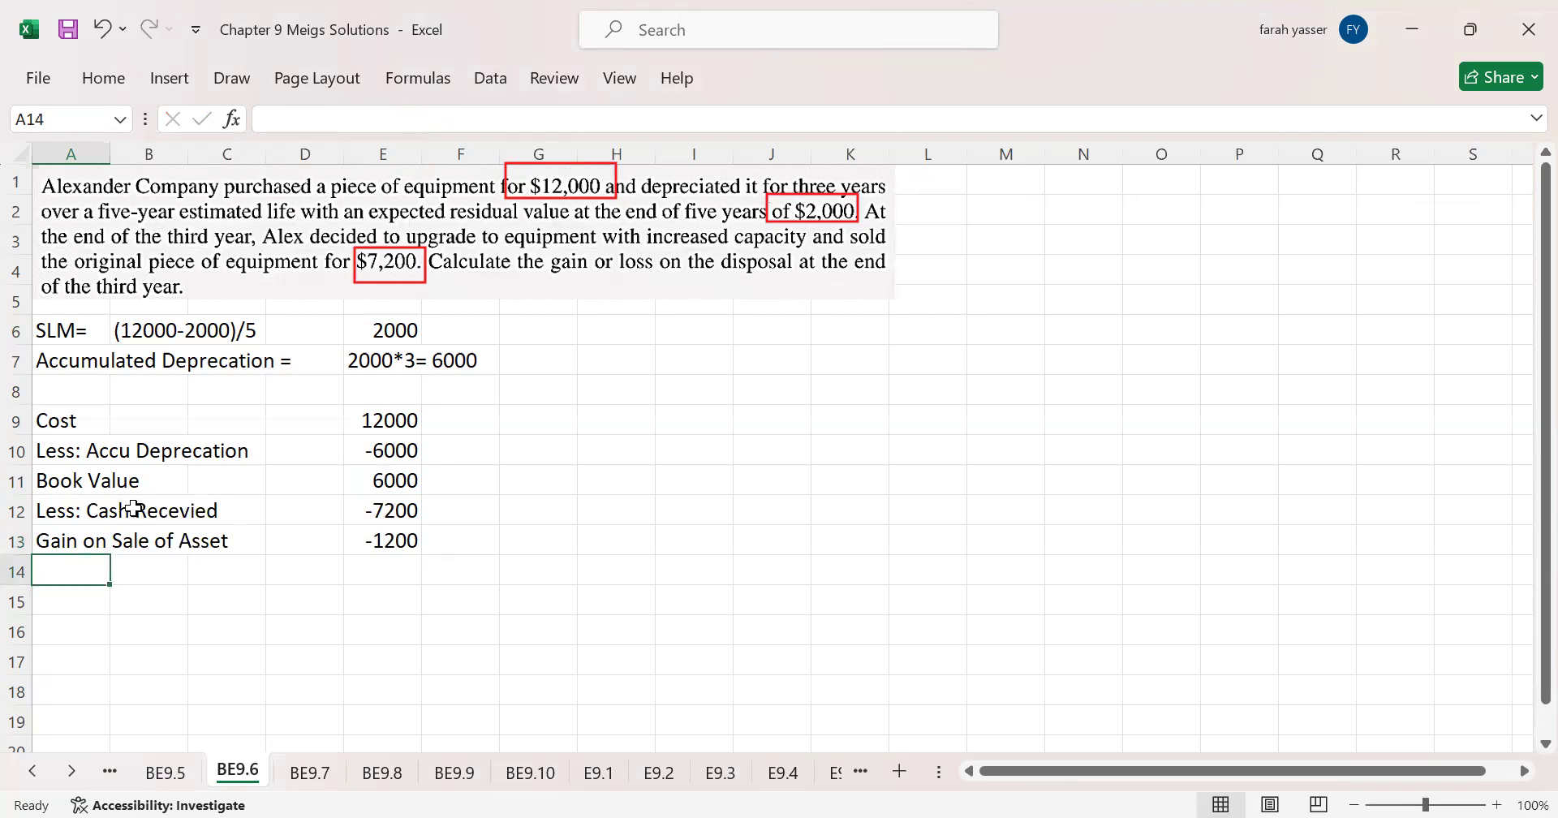
Step: Add a bottom border under the -6000 accumulated depreciation amount in E10
left_click(373, 453)
left_click(99, 78)
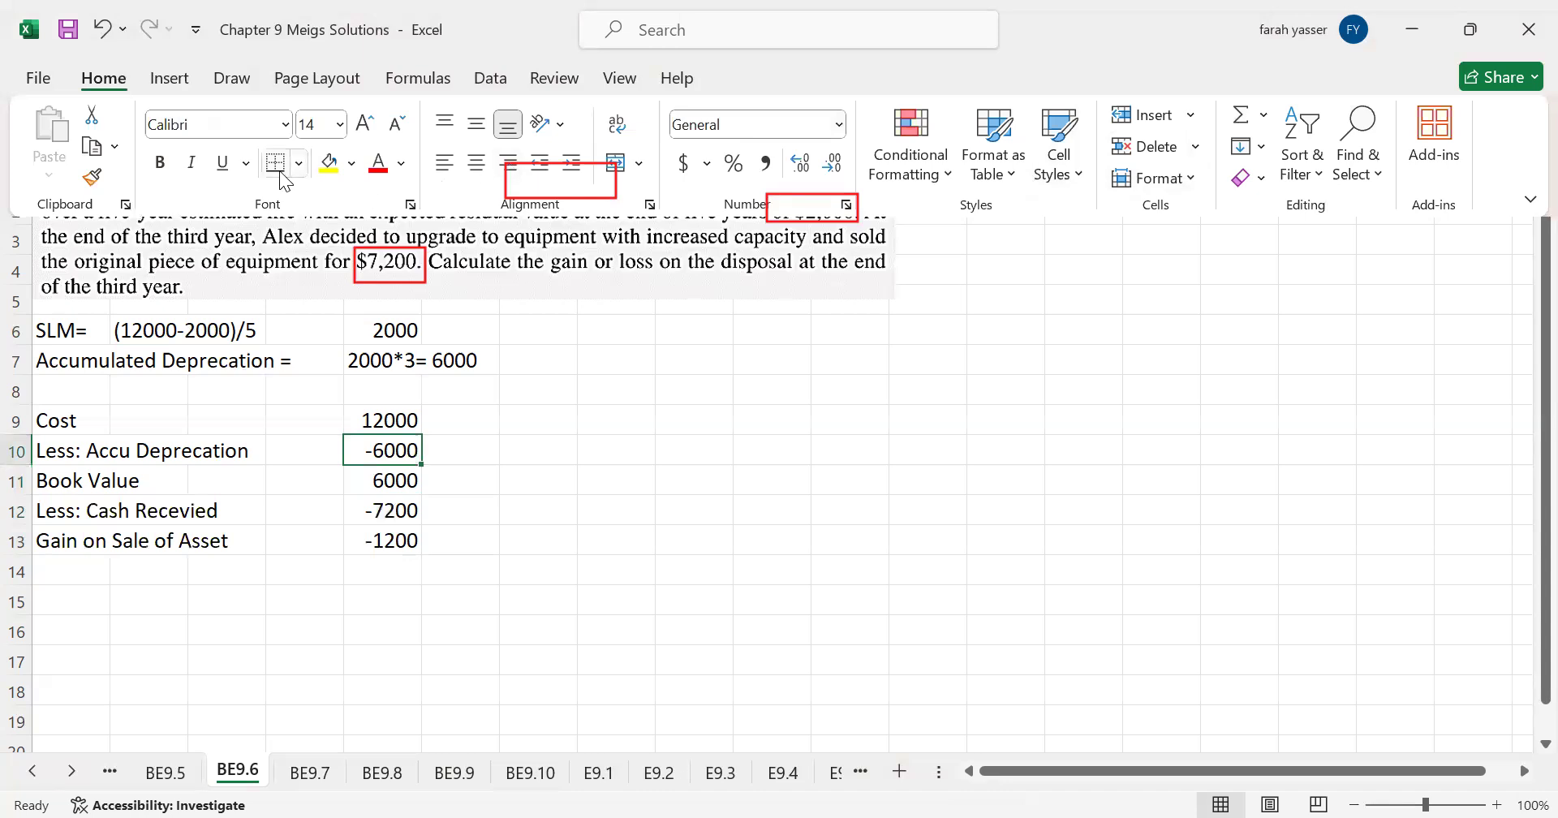
left_click(386, 542)
Step: Fill the -1200 result in E13 yellow with a top and double bottom border
left_click(386, 541)
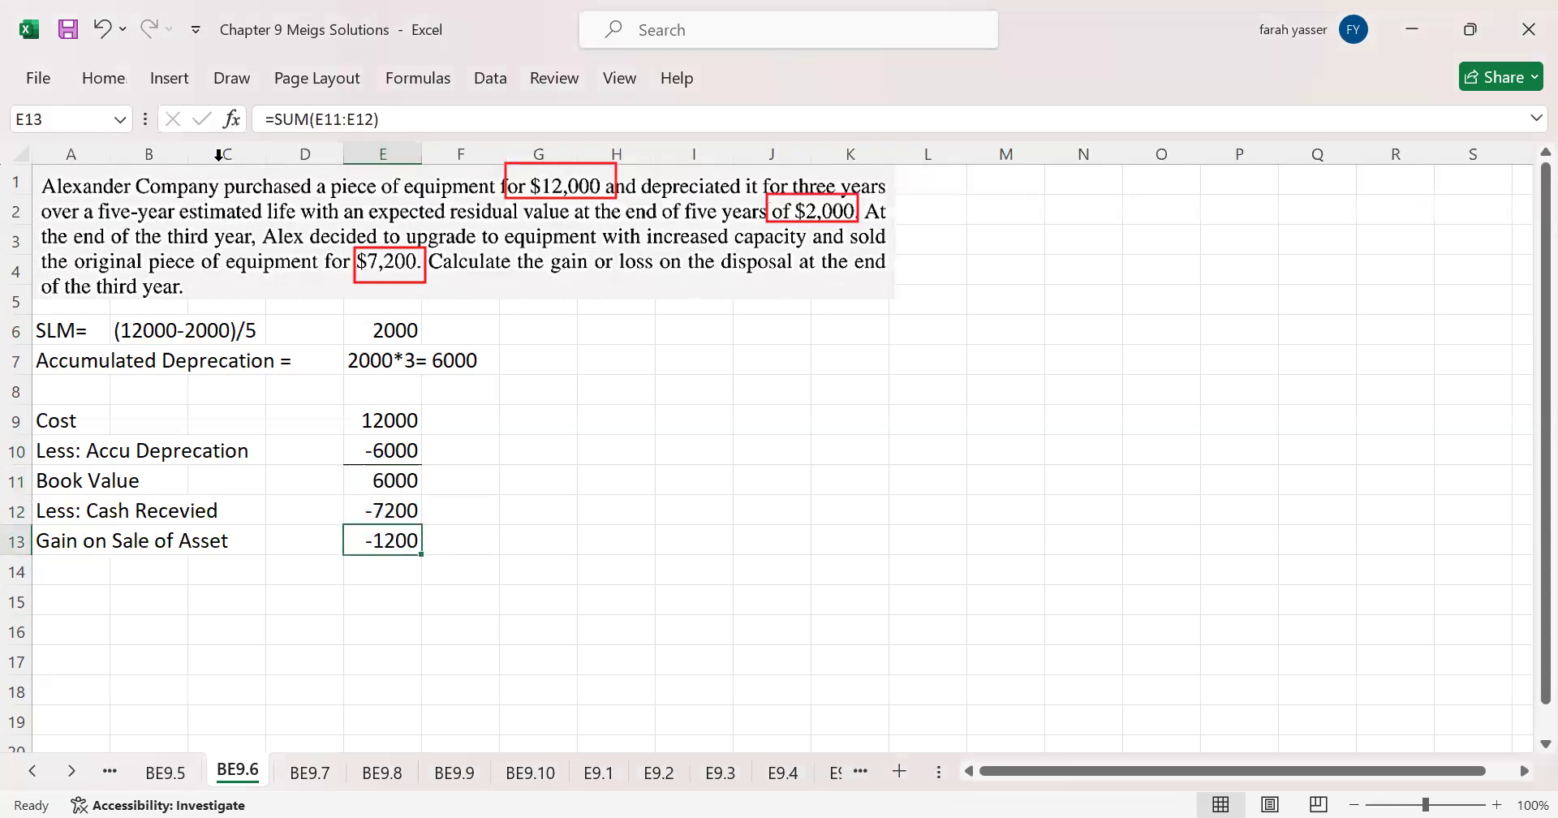
left_click(102, 79)
left_click(325, 162)
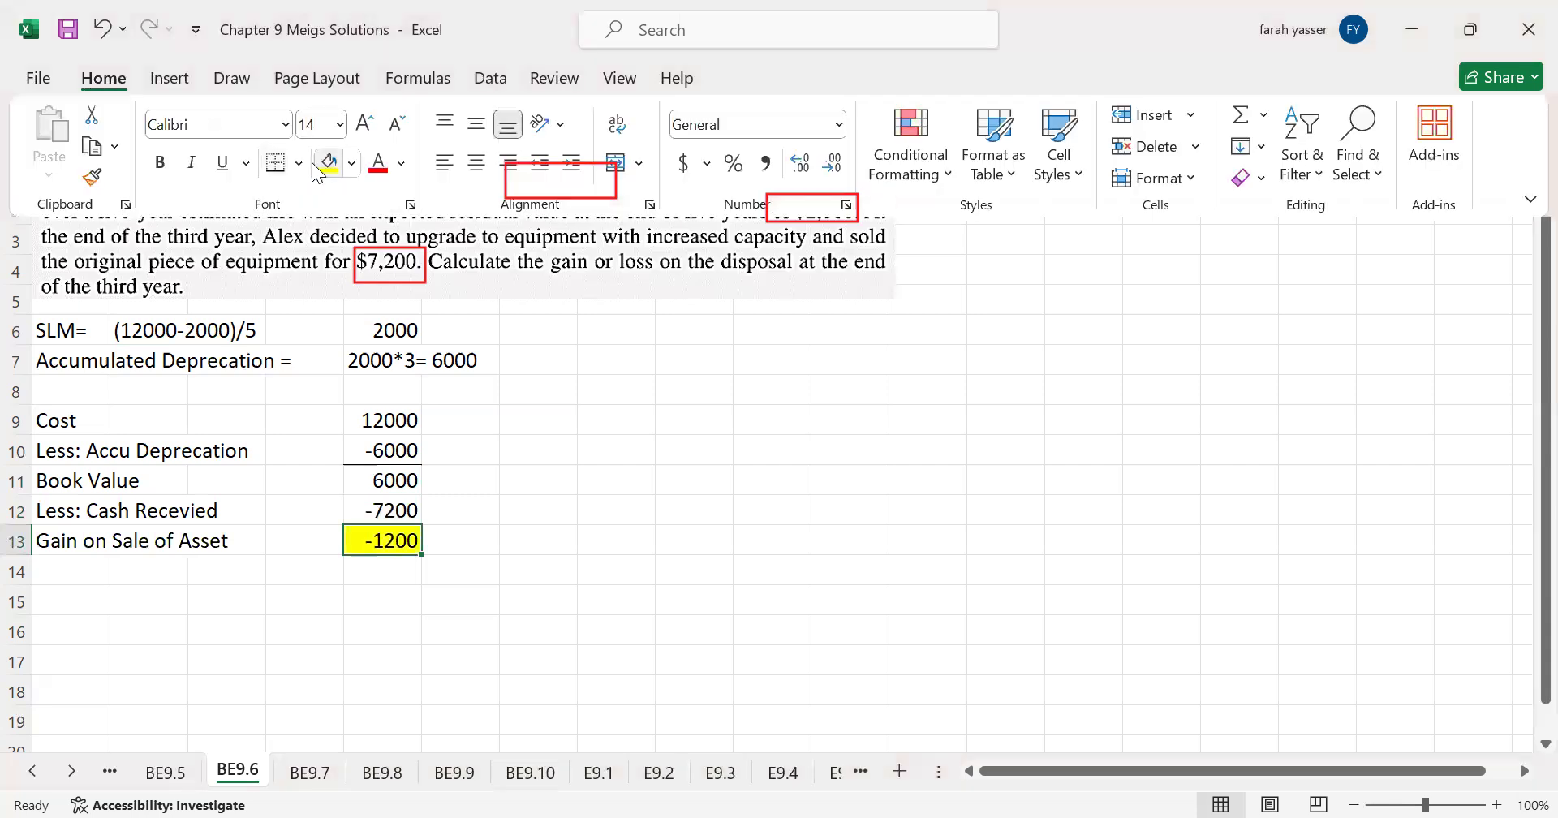
left_click(299, 163)
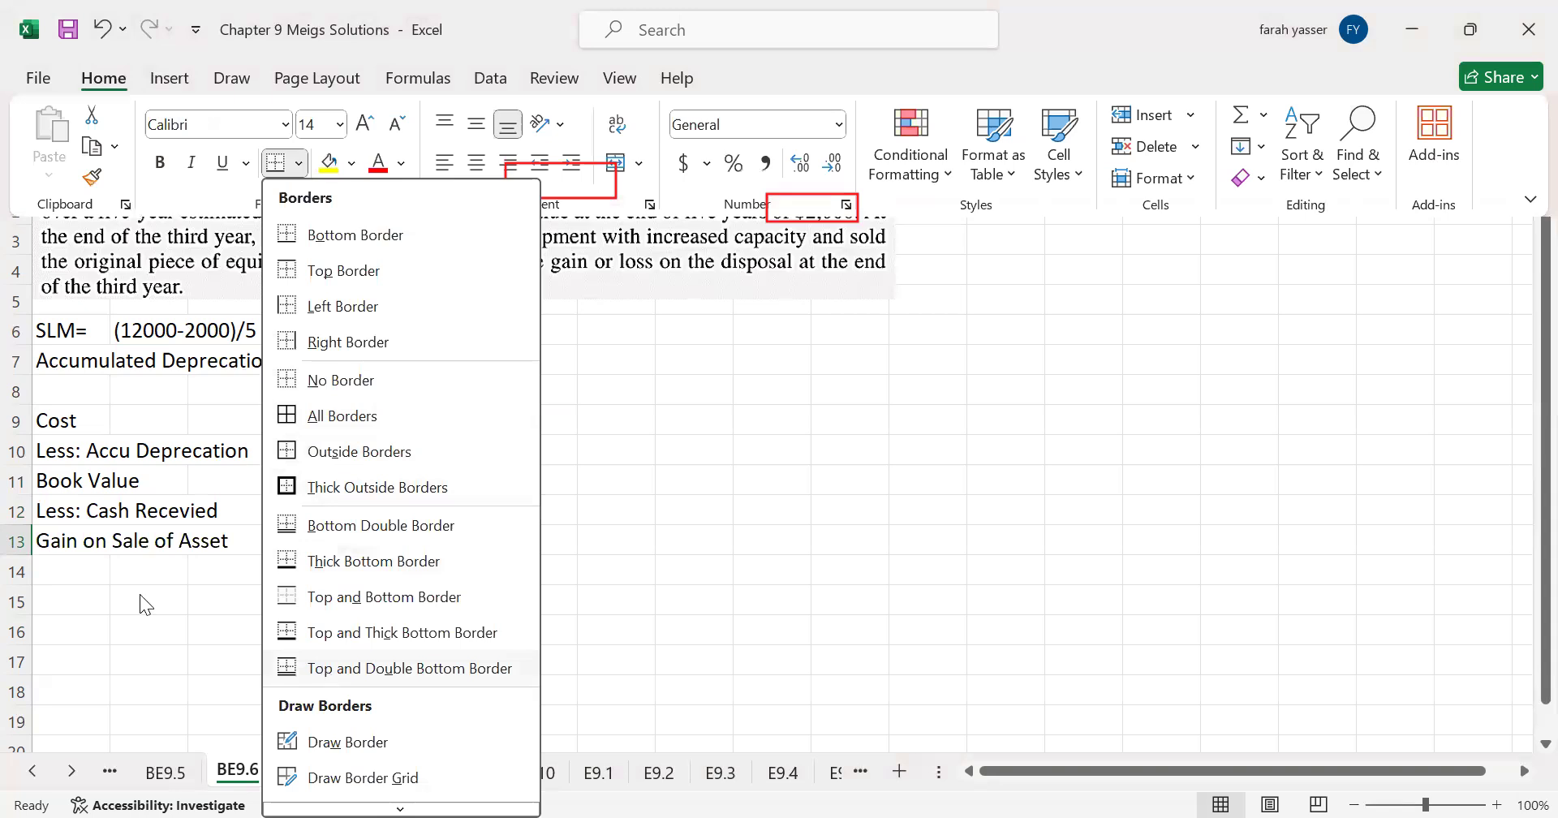
left_click(58, 595)
left_click(59, 594)
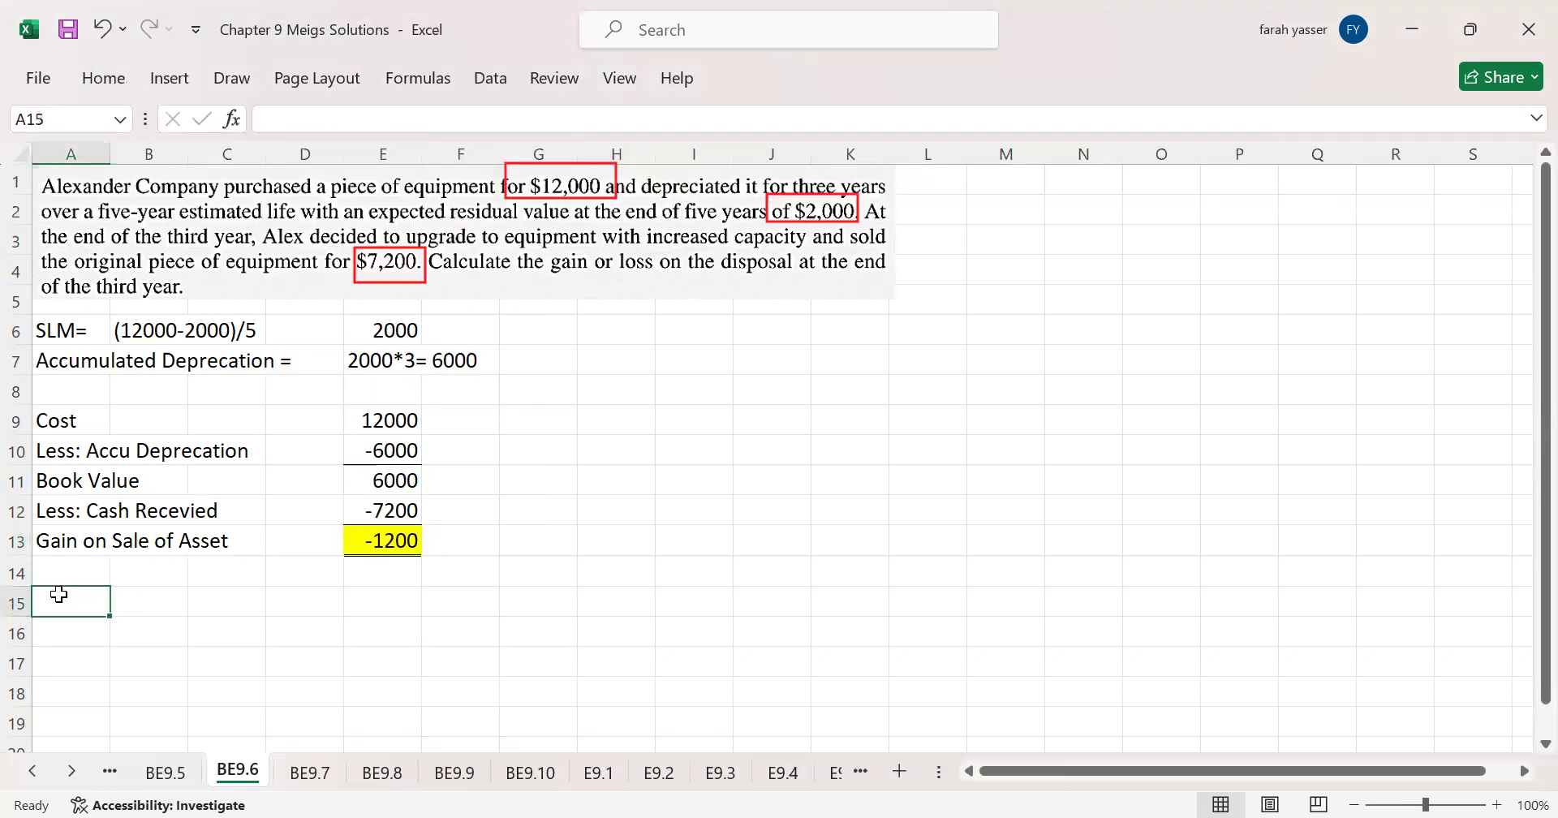
left_click(391, 596)
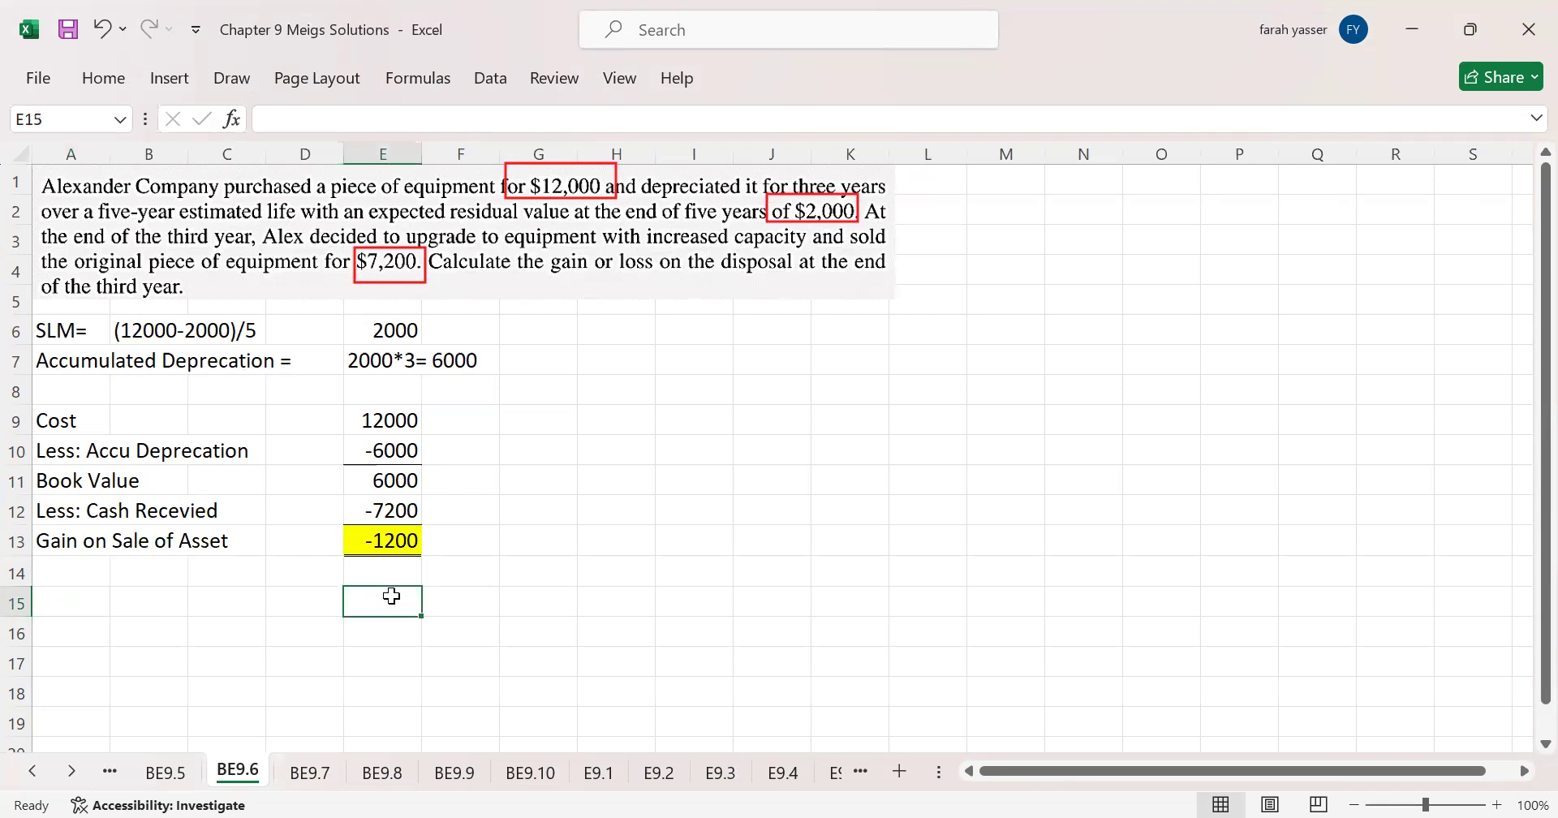
Step: Enter headings Dr. in E15, Cr. in F15, Date in A15 and Accounts Title in B15
type("Dr.")
key("Tab")
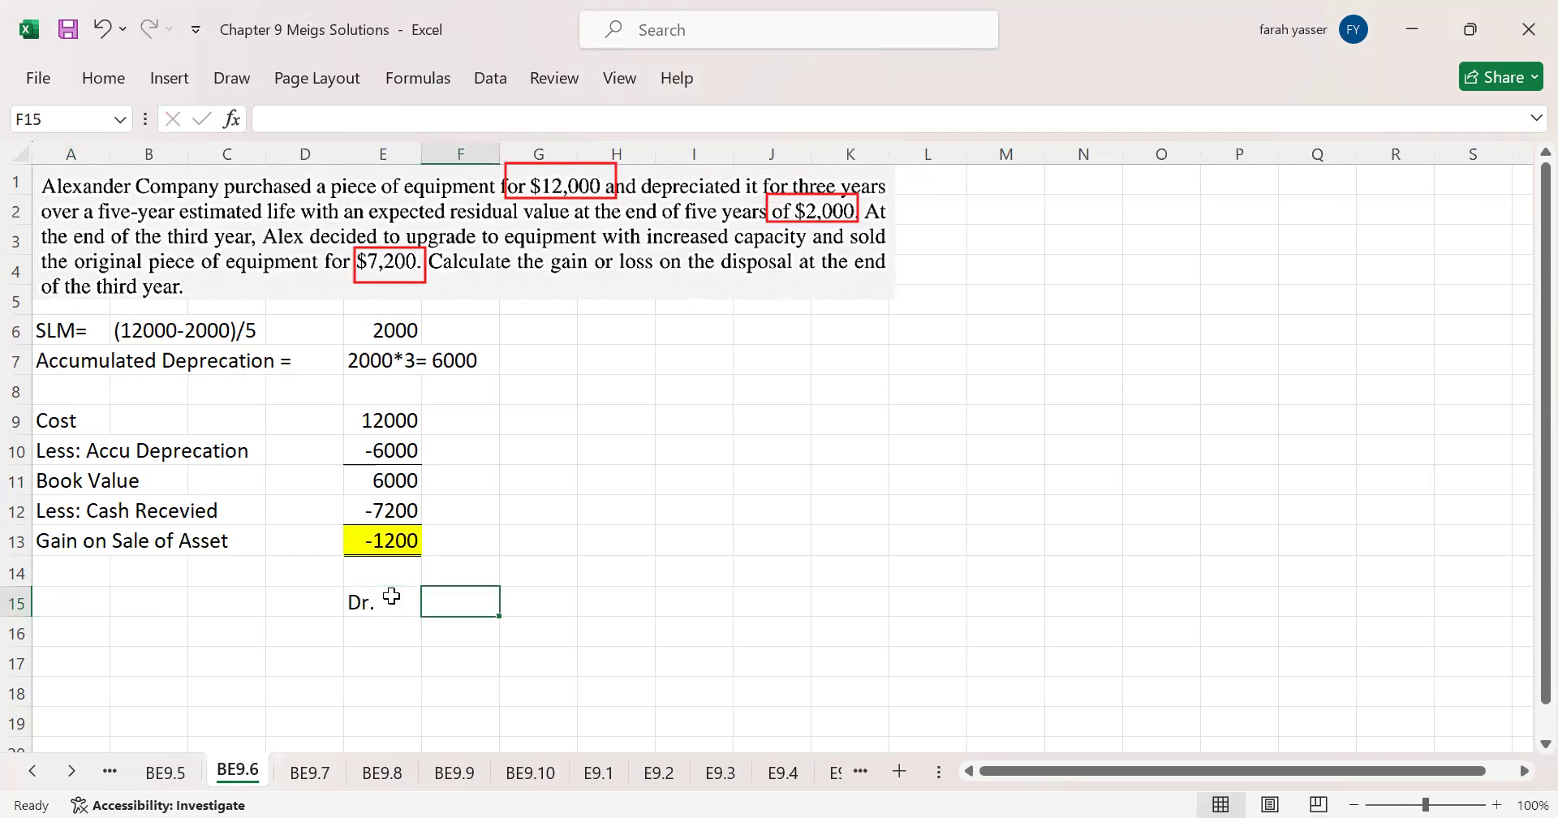
type("Cr.")
key("Left")
key("Left")
key("Left")
key("Left")
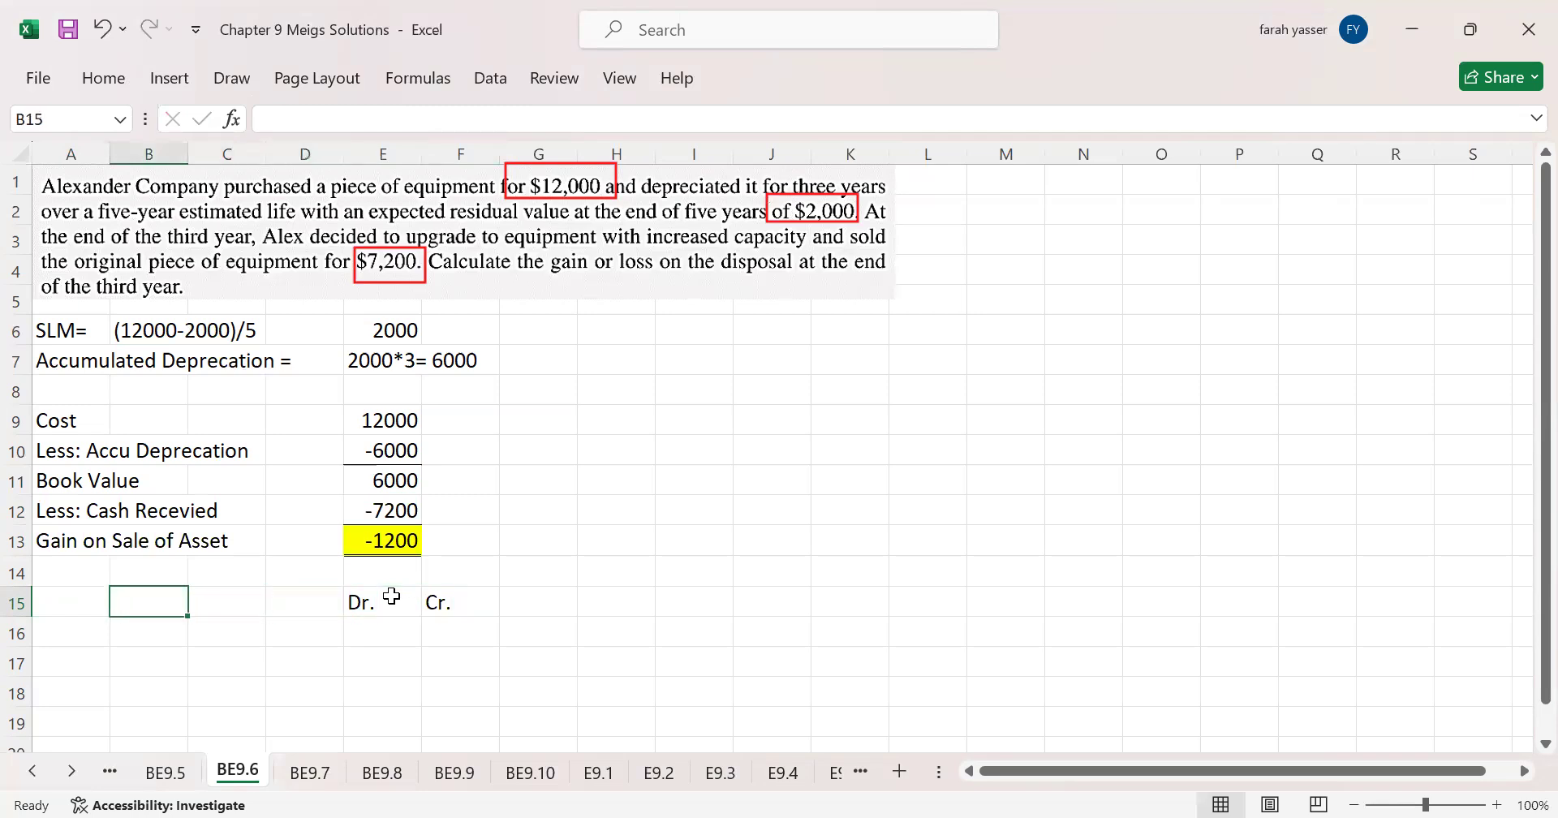
key("Left")
type("Date")
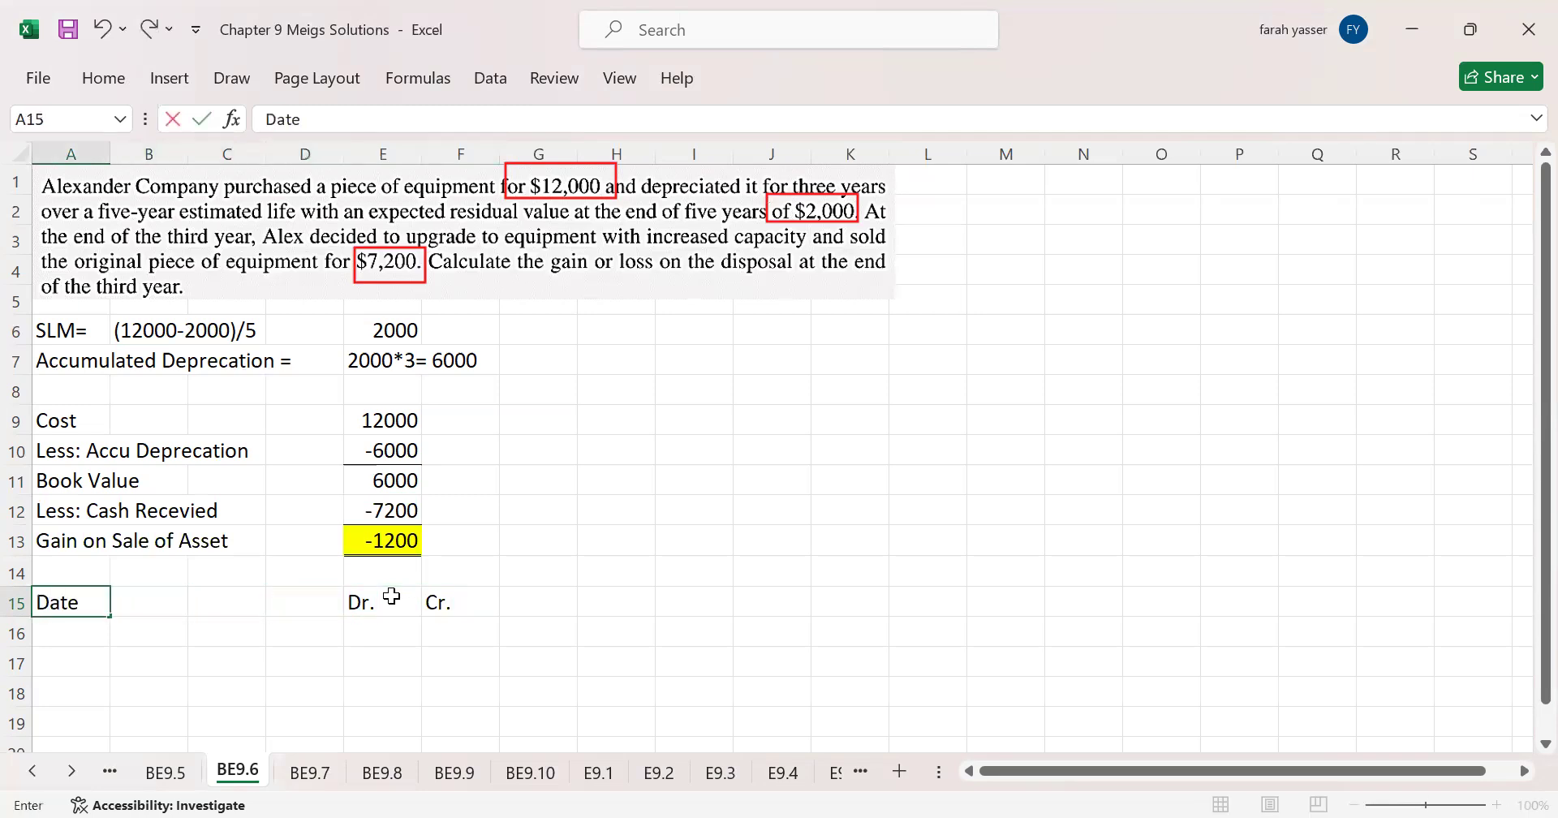
key("Tab")
type("Acco")
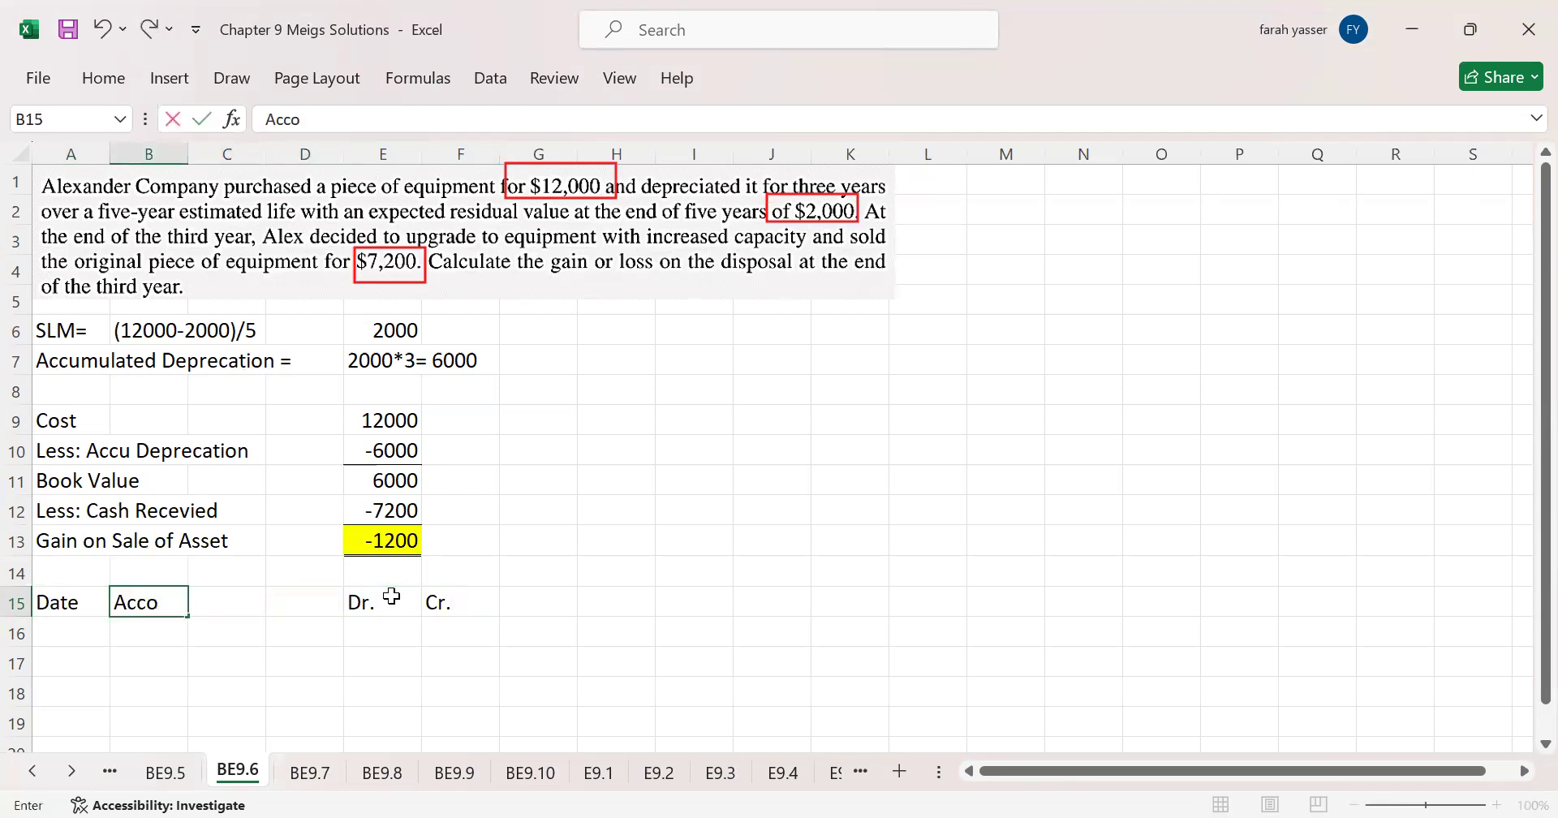
type("unts Title")
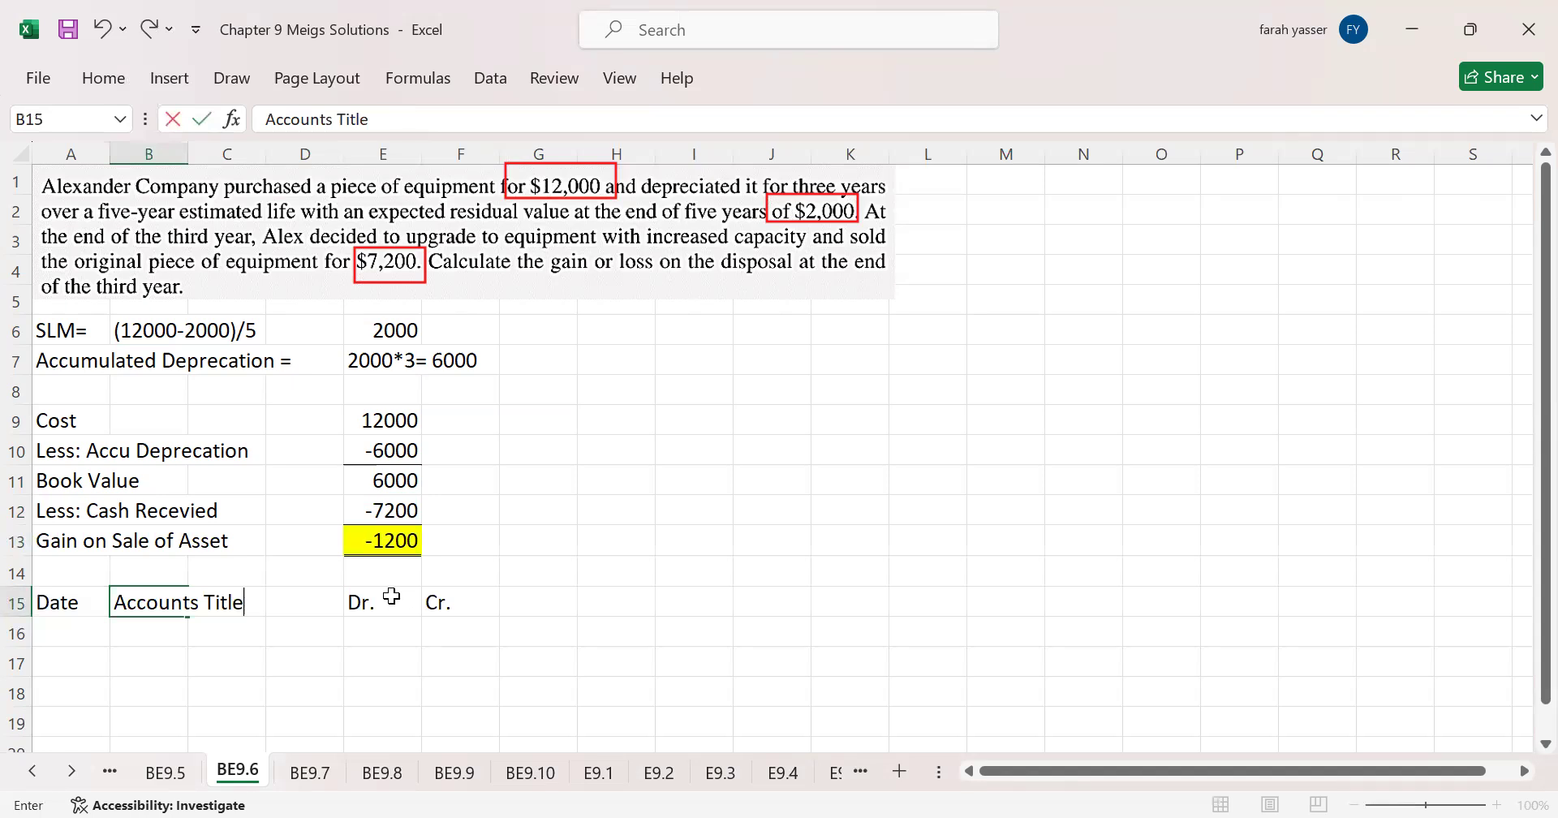
key("Return")
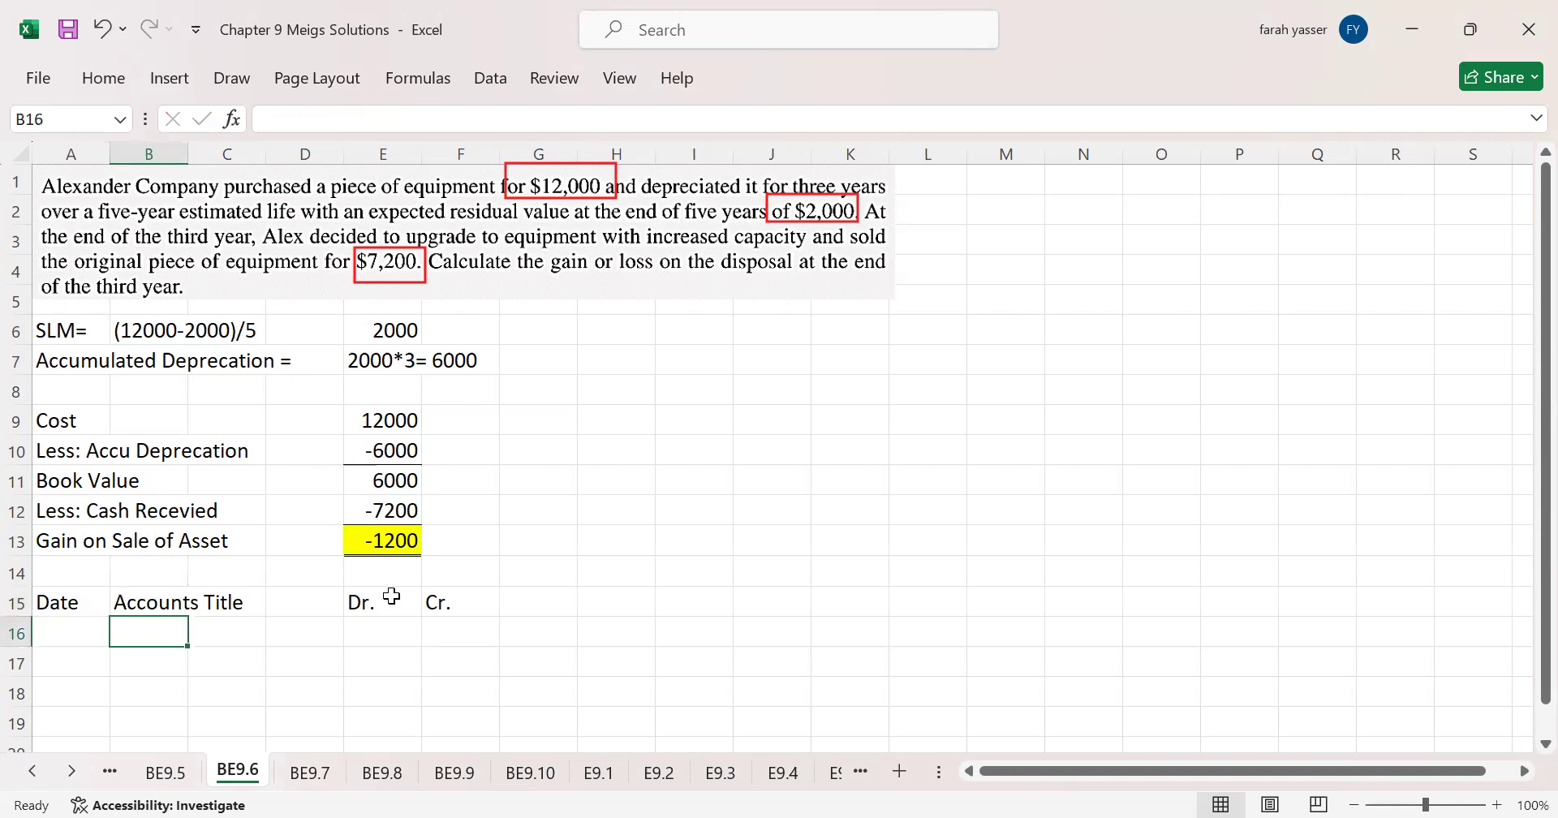
Step: Debit Cash 7200 on row 16 of the journal entry
type("C")
key("BackSpace")
type("Cash")
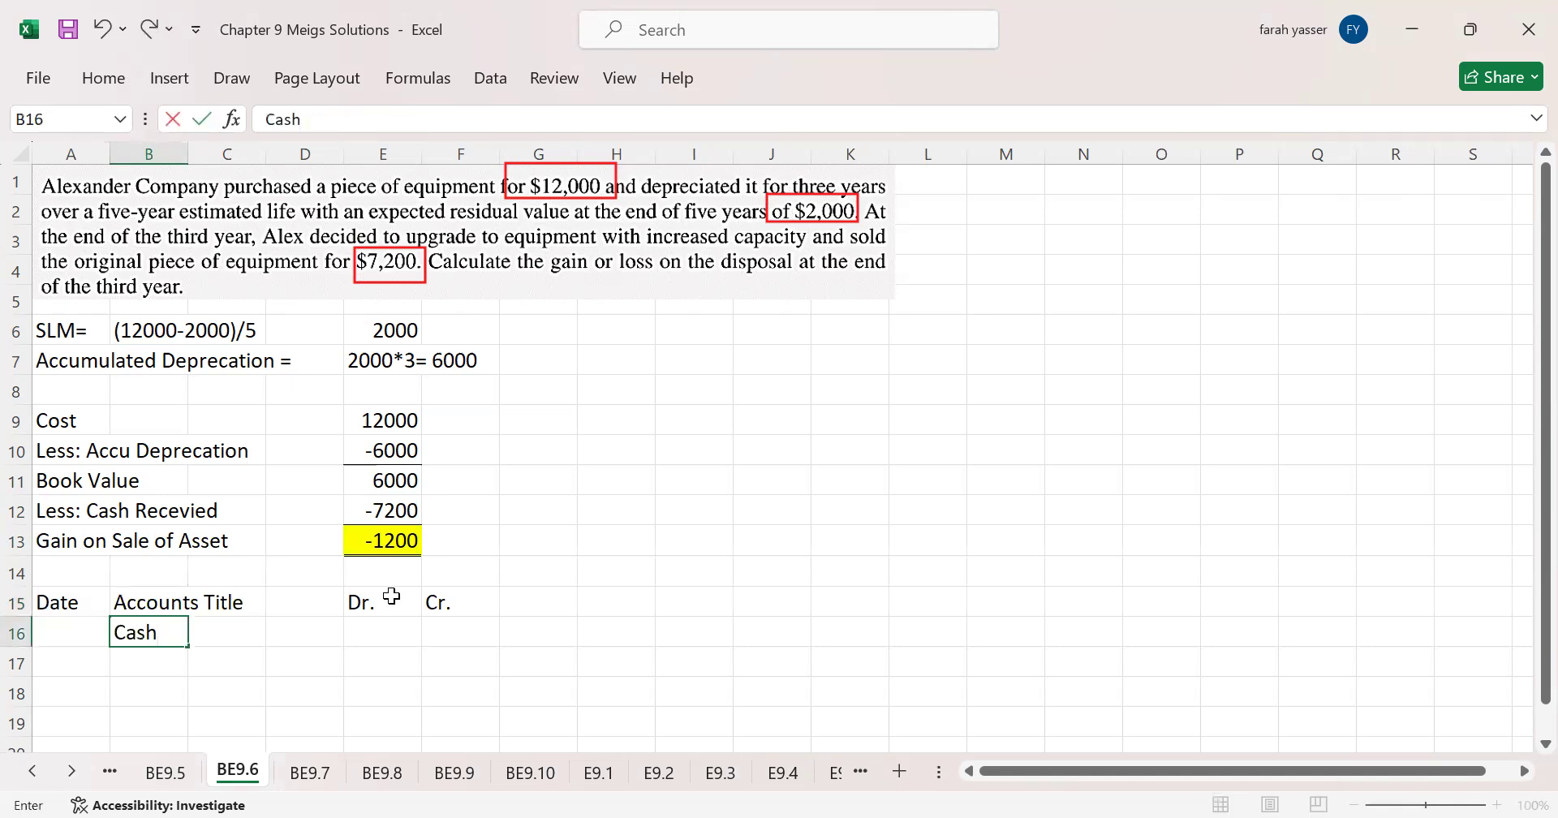
key("Tab")
key("Tab")
key("Tab")
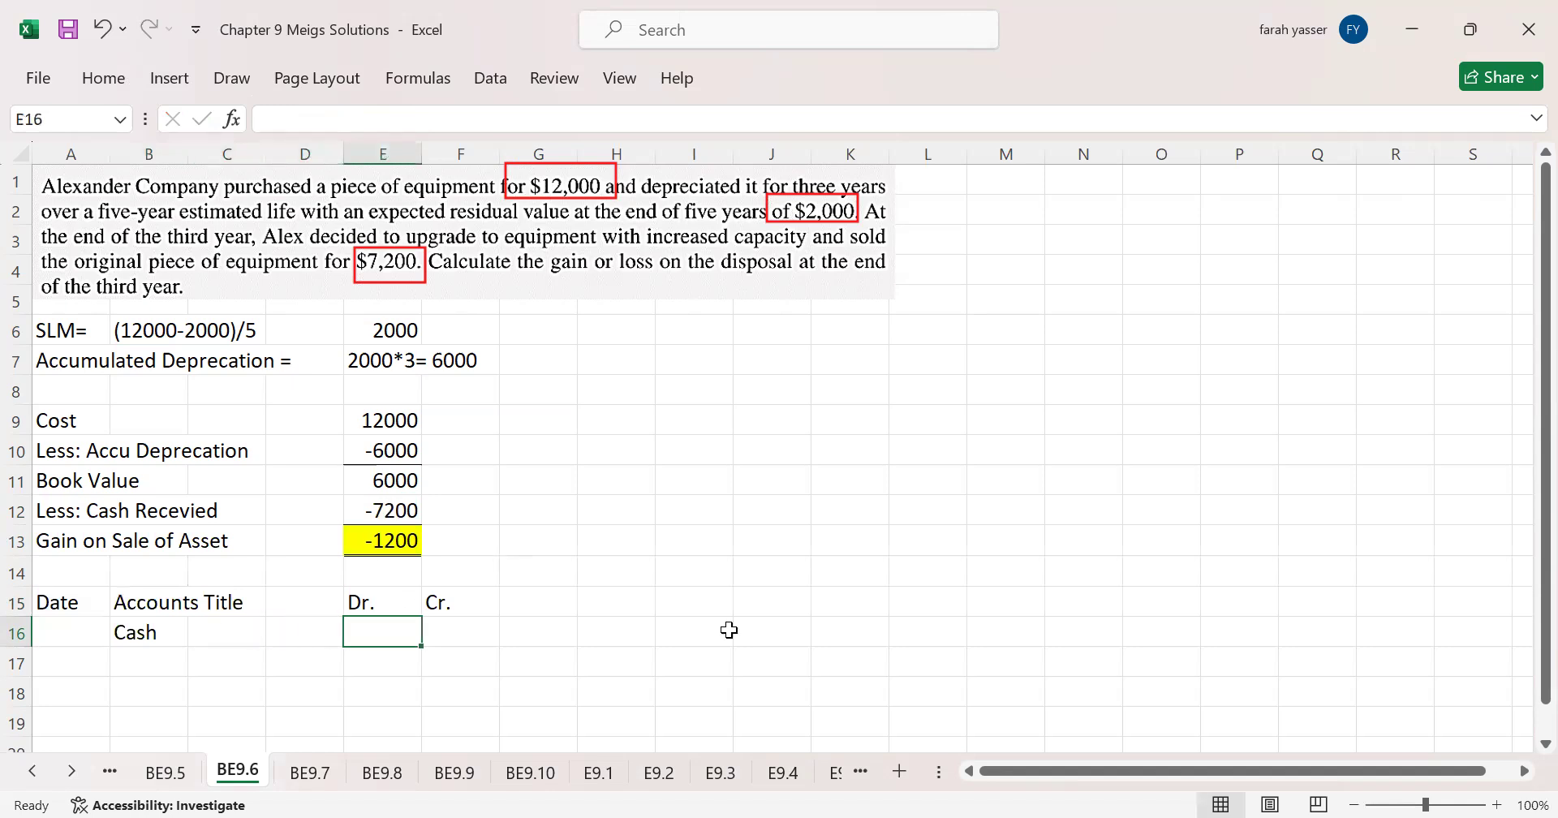
type("7200")
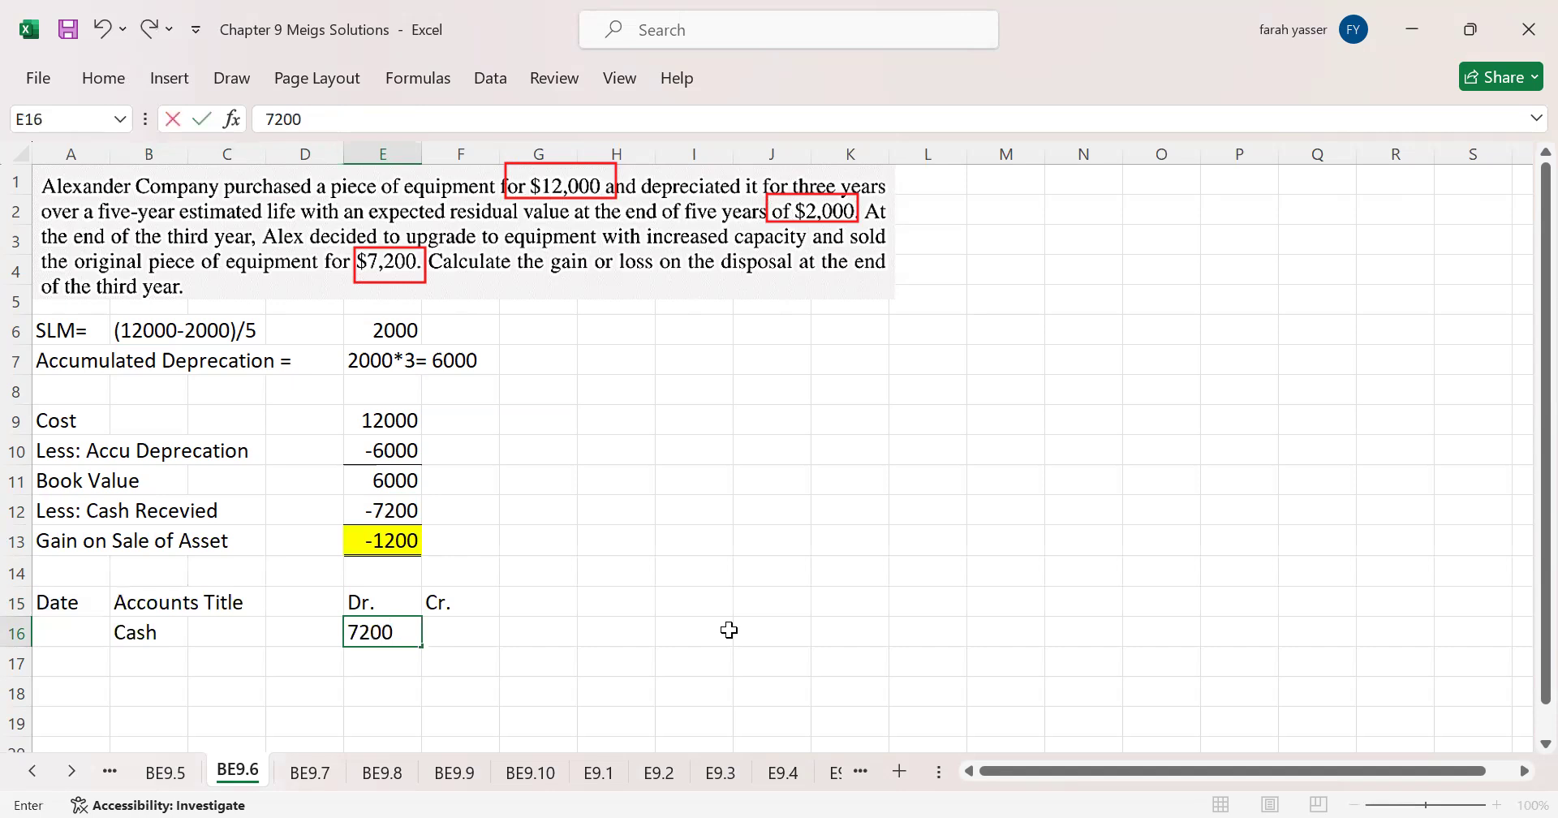
key("Return")
key("Left")
key("Left")
key("Left")
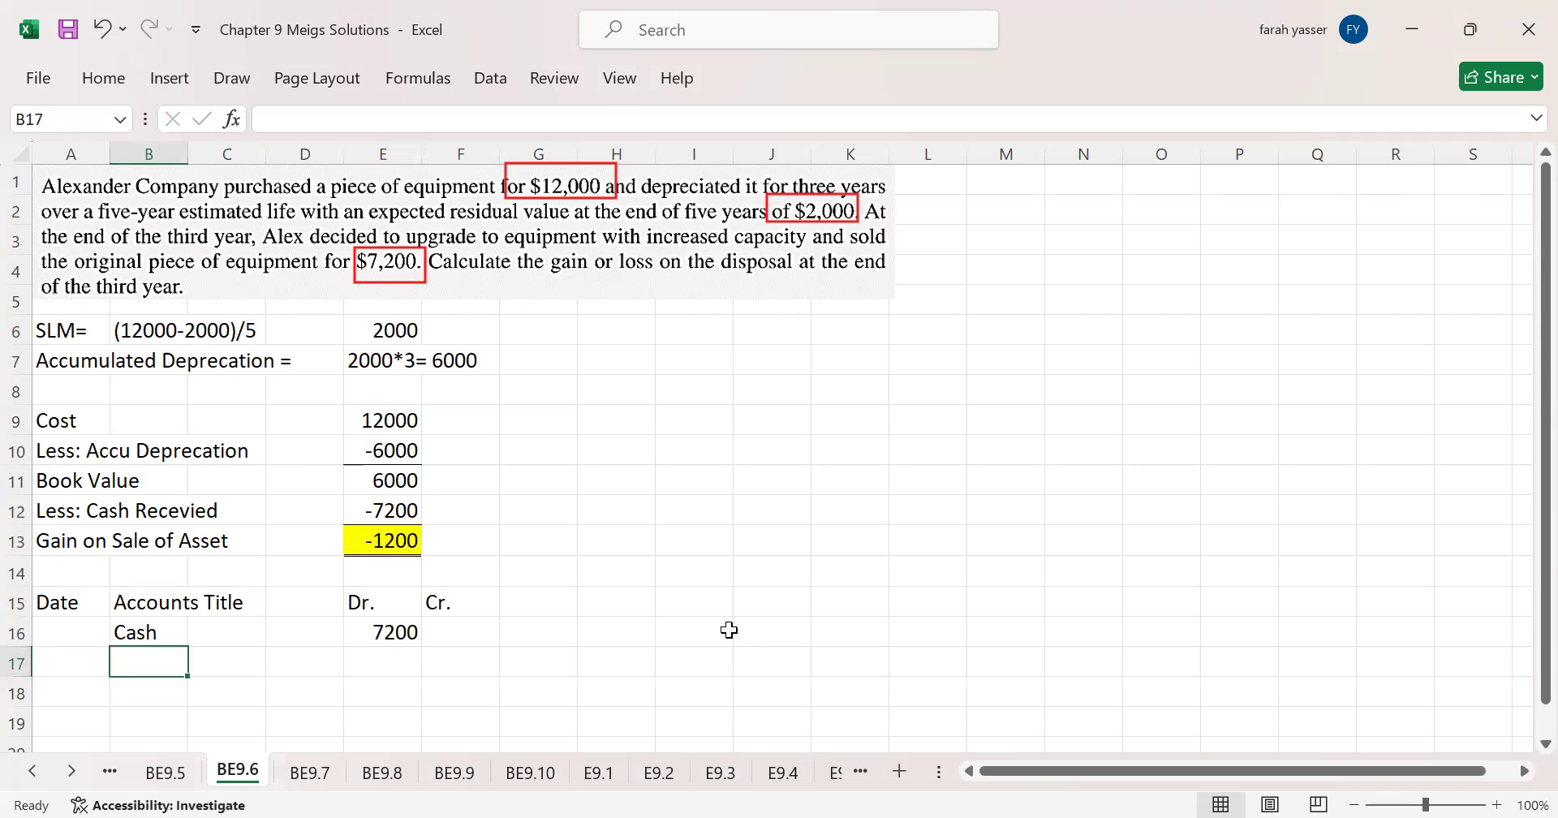
Step: Debit Accumulated Deprecation 6000 on row 17
type("Accumula")
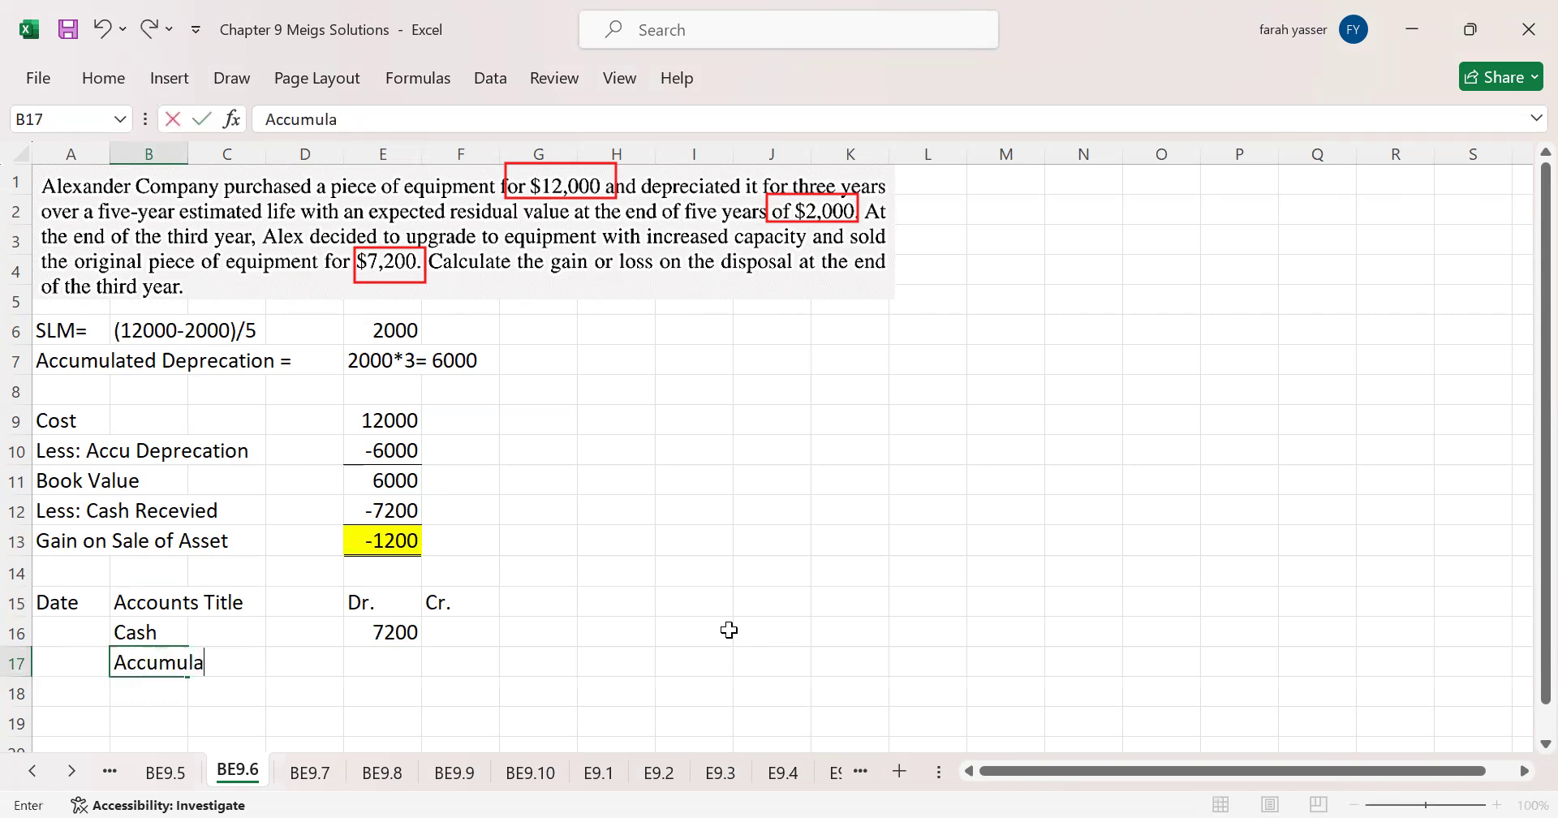
type("ted Deprec")
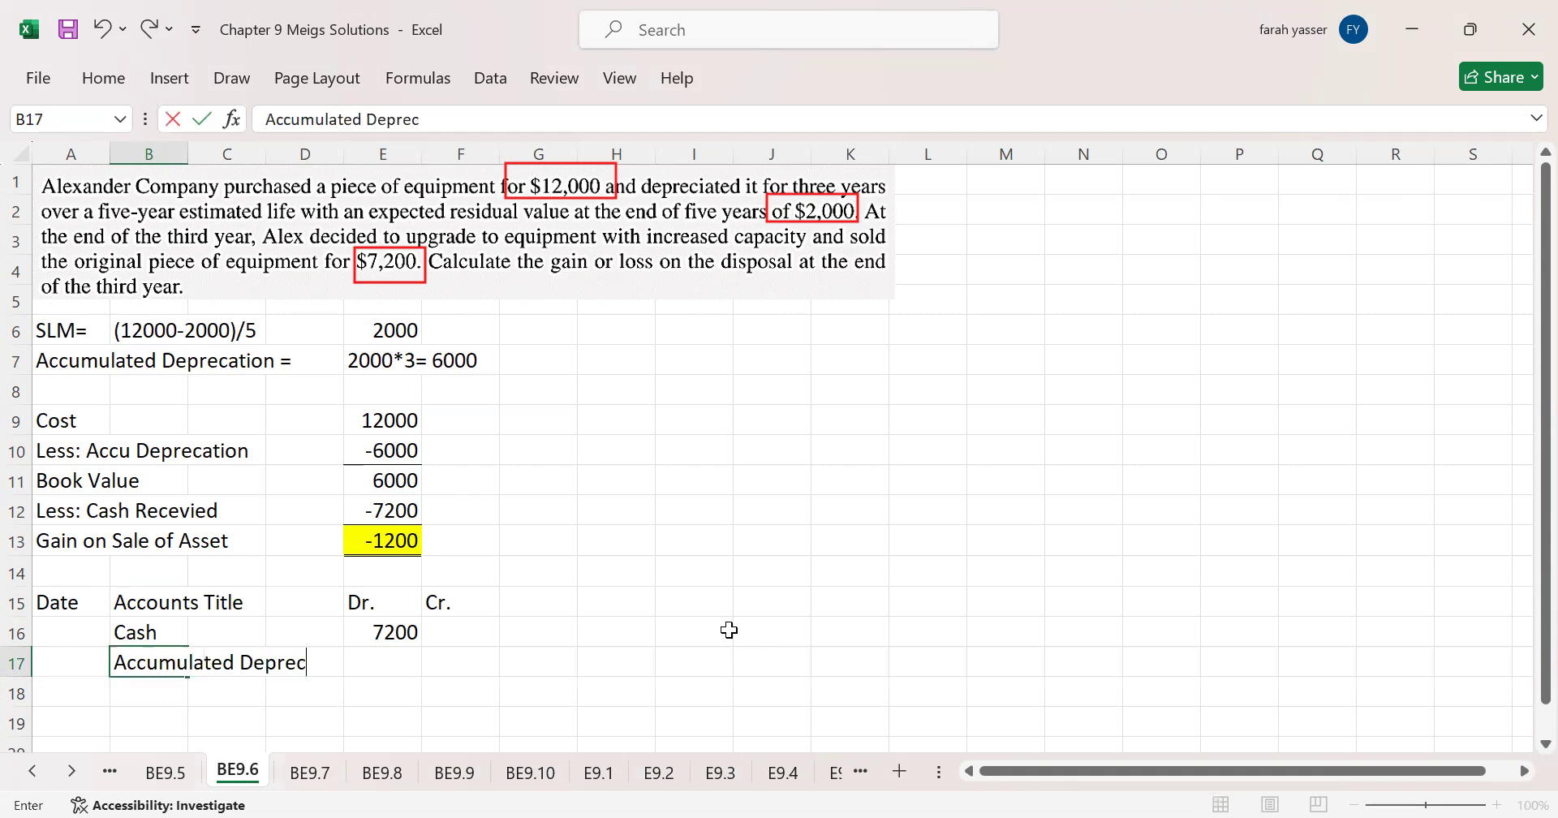
type("ation")
key("Tab")
key("Tab")
key("Tab")
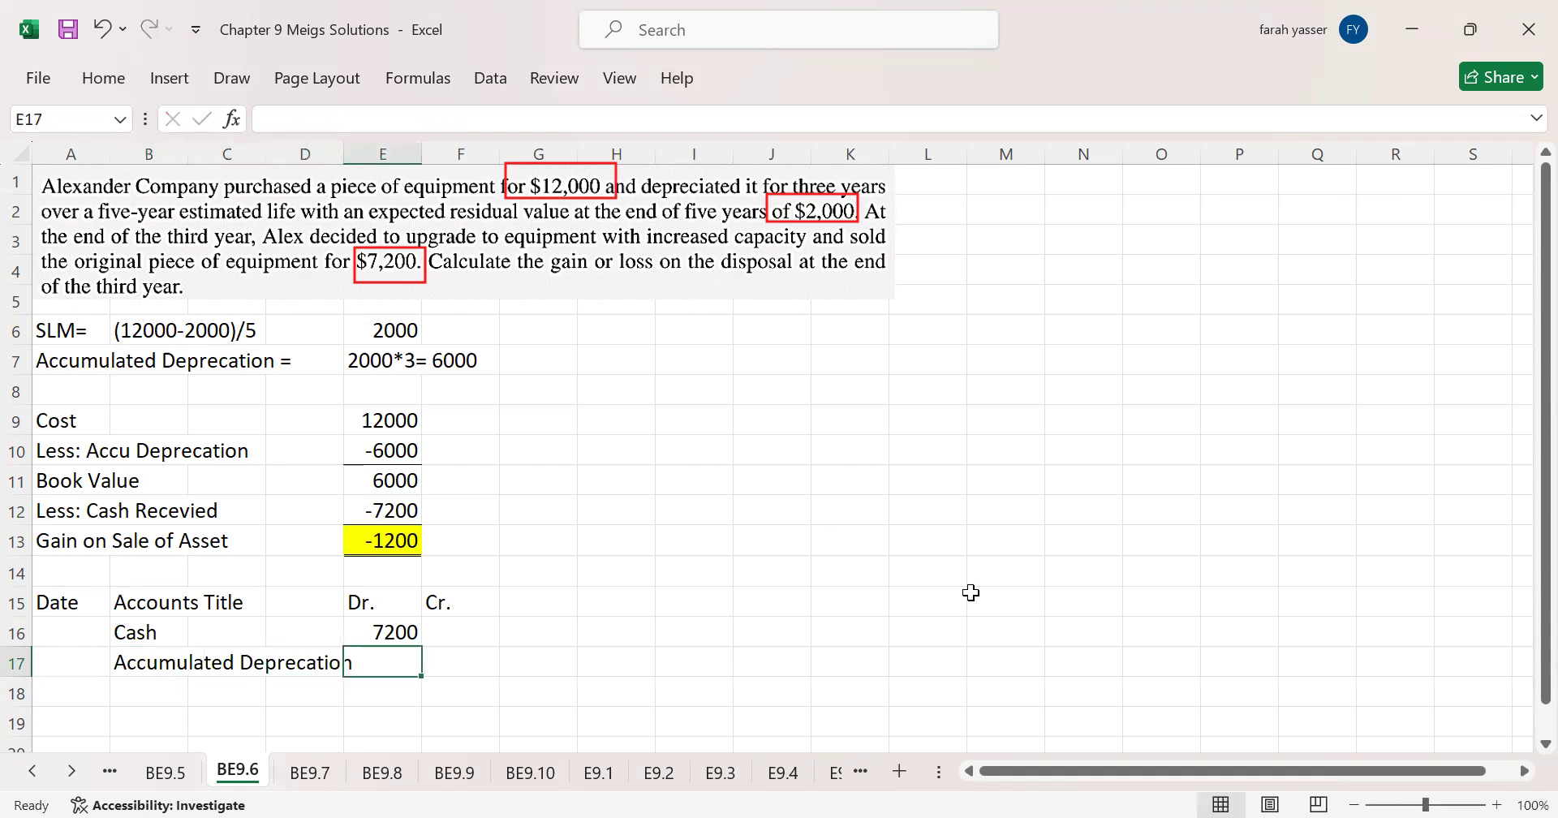
type("6000")
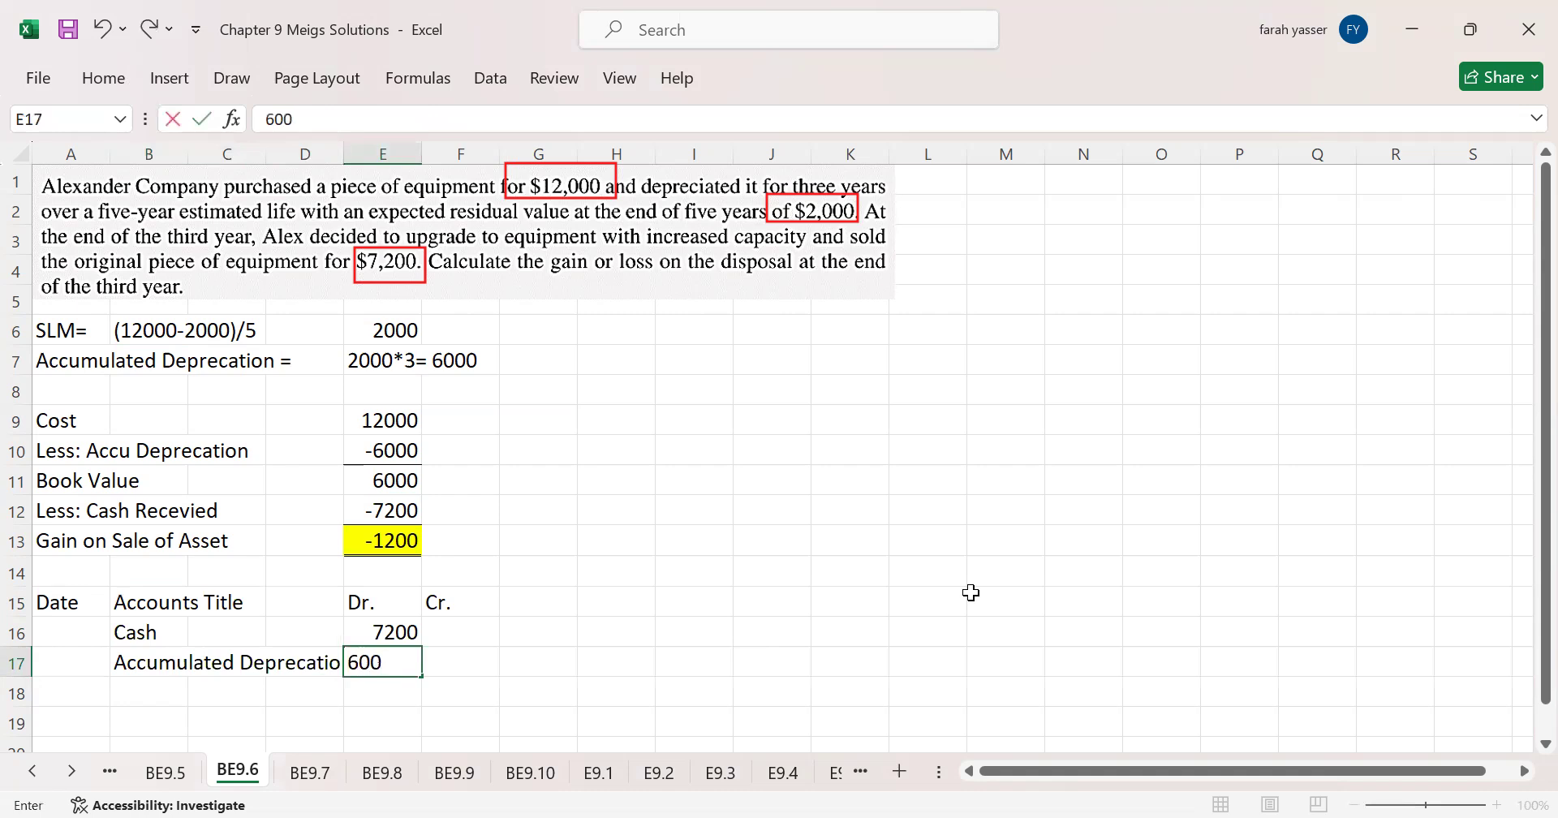
key("Return")
key("Left")
key("Left")
key("Left")
key("Down")
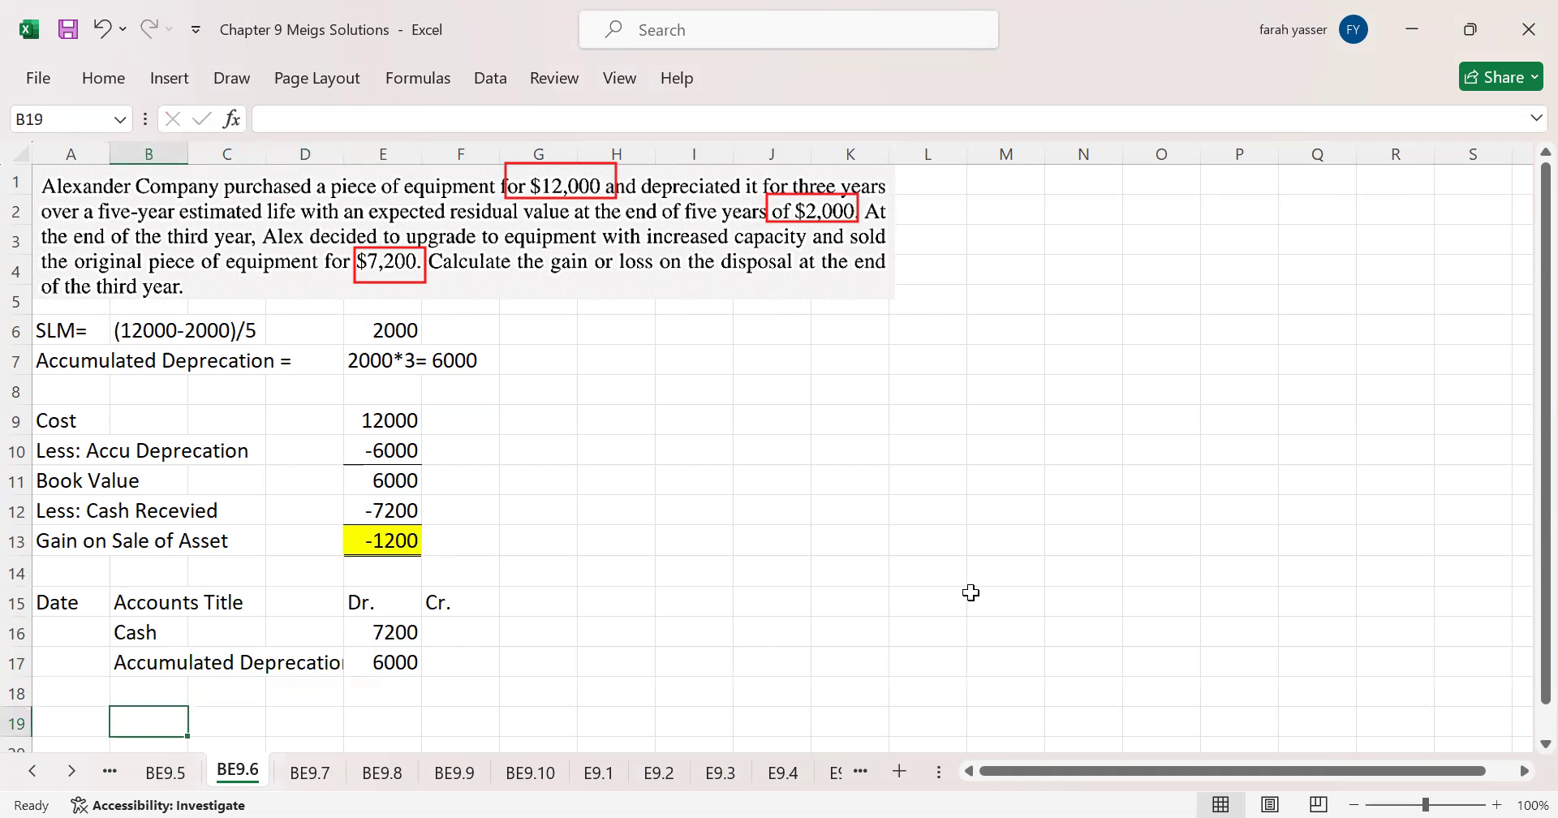
key("Right")
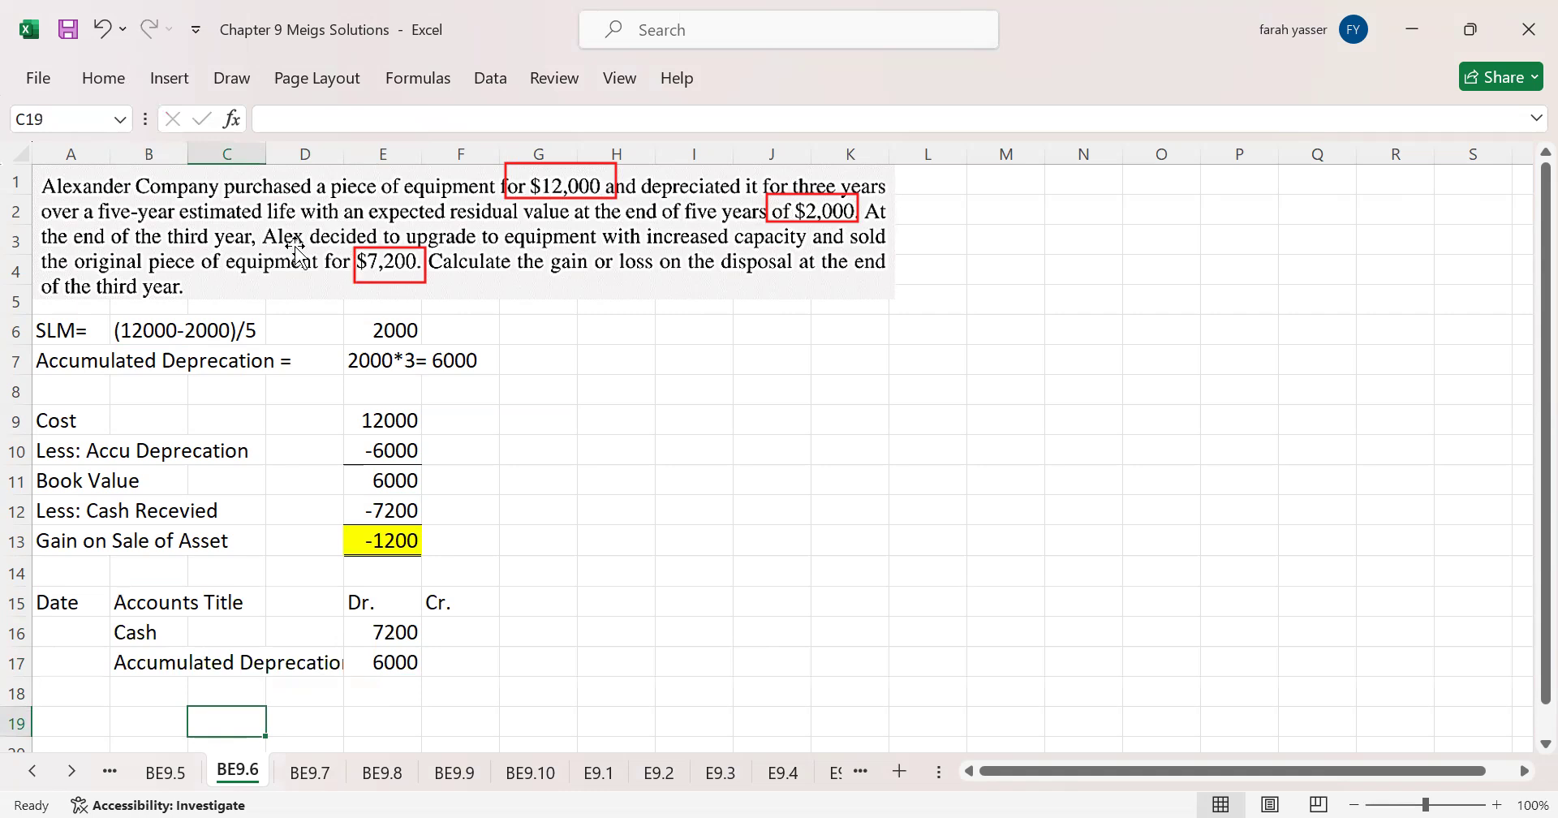
Step: Credit Equipment 12000 on row 18 of the journal entry
left_click(174, 691)
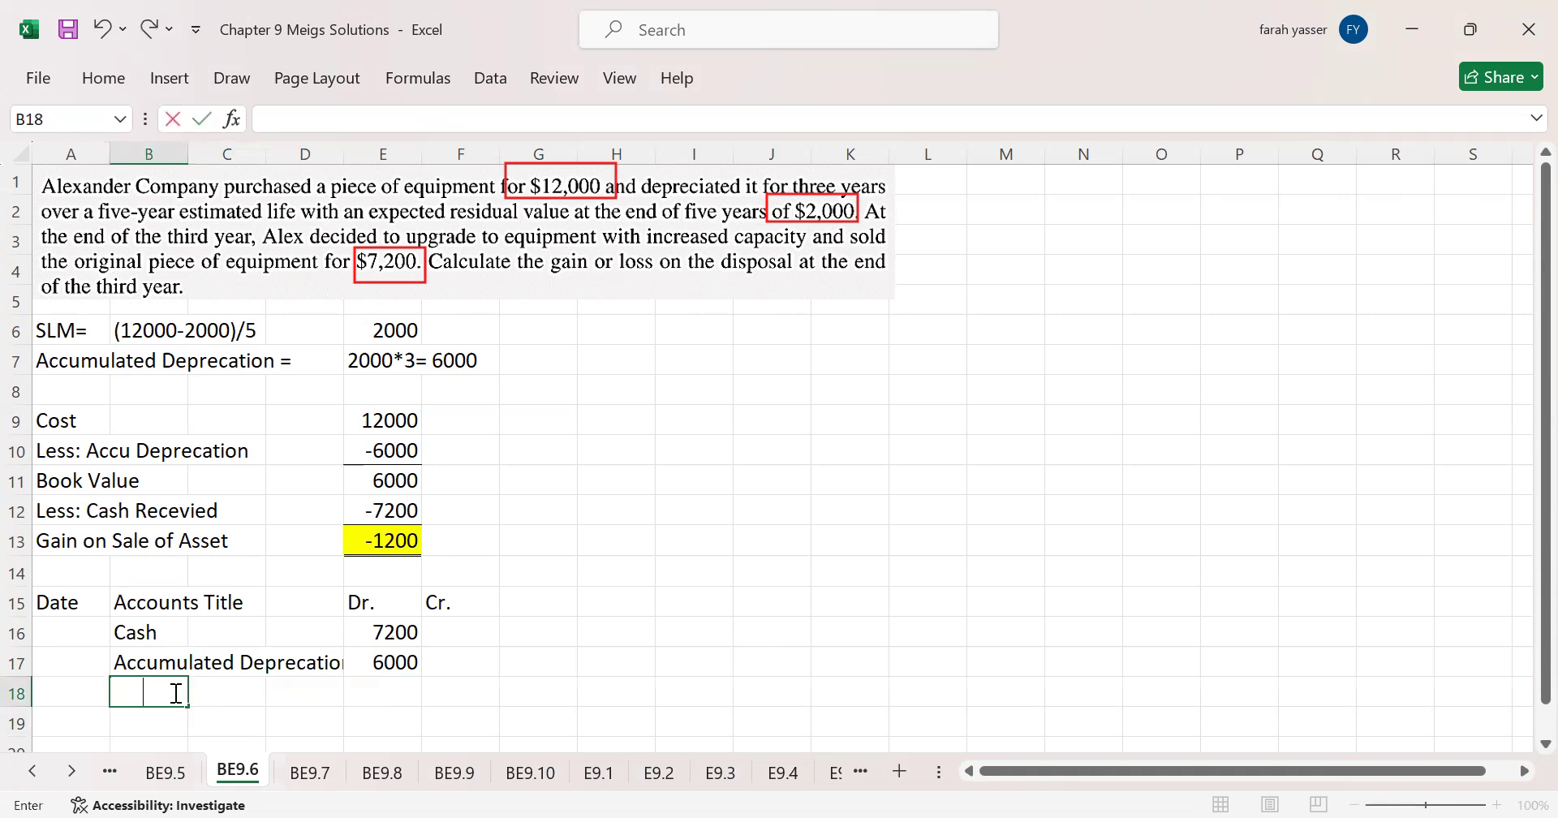
type("Equipment")
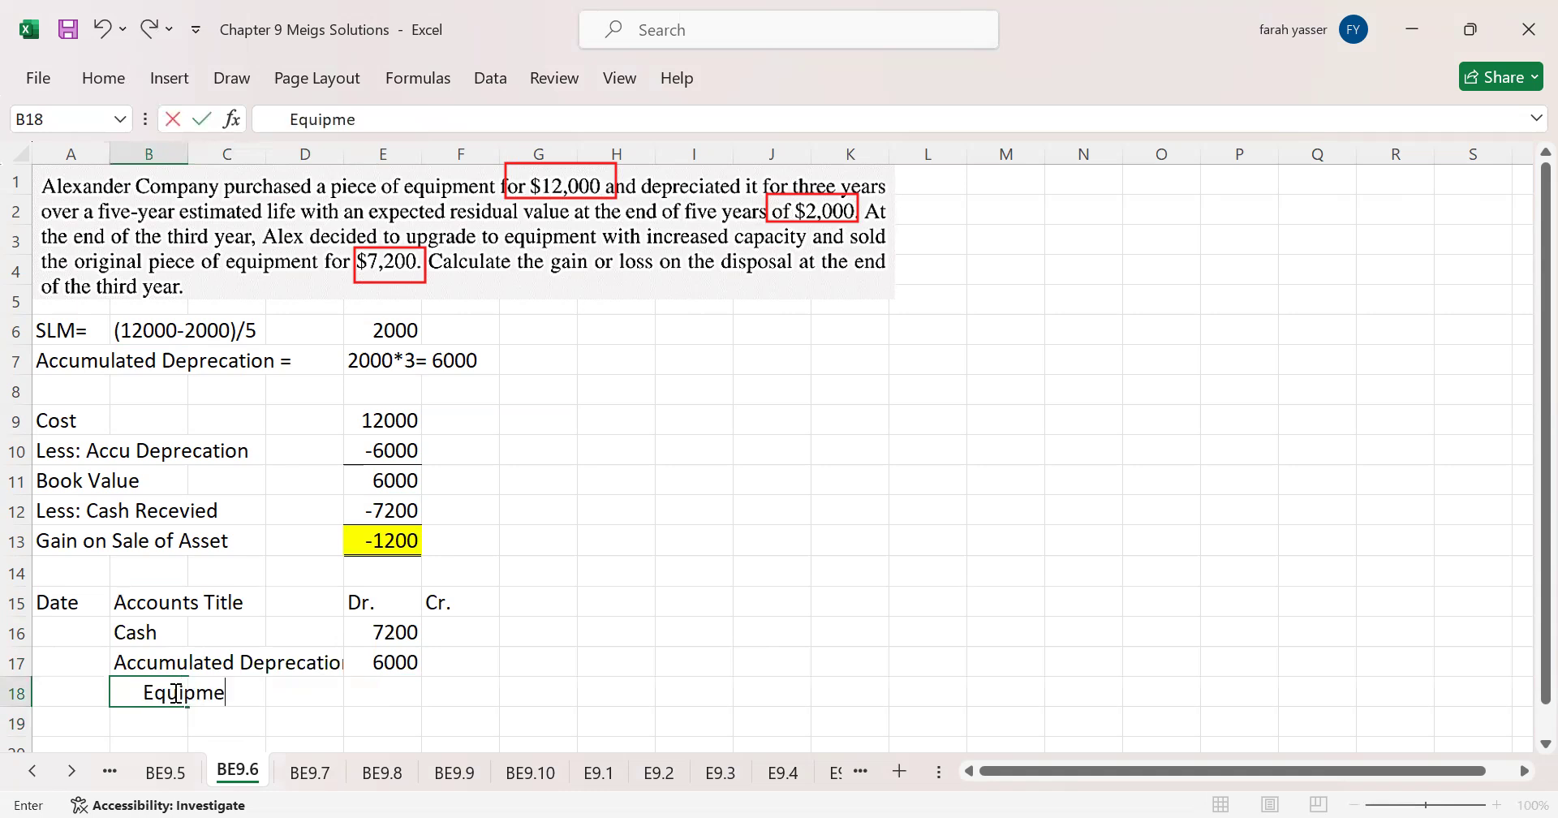
key("Tab")
key("Tab")
key("Tab")
key("Tab")
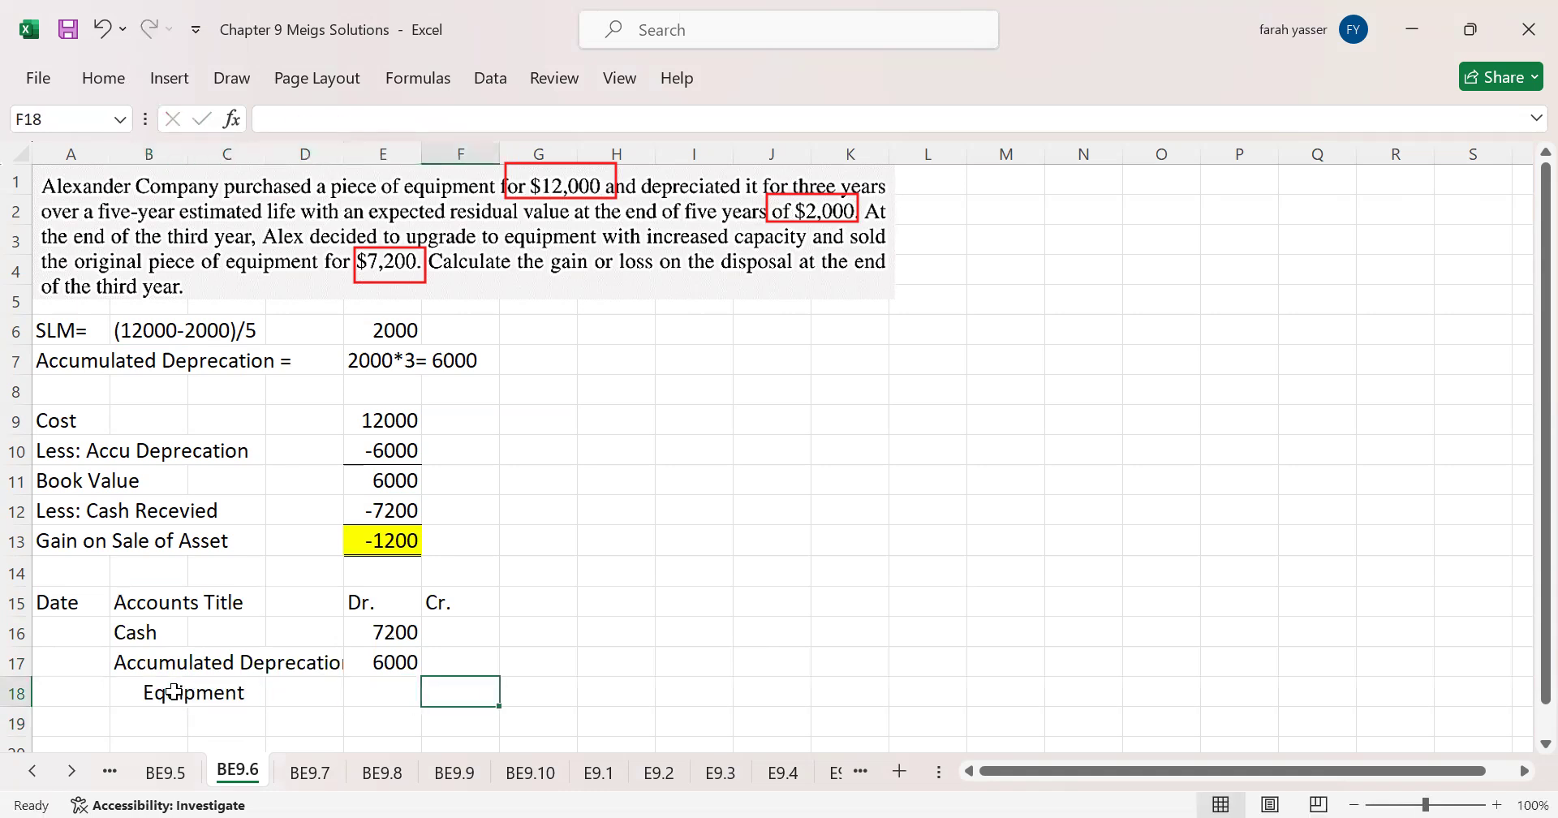
type("12000")
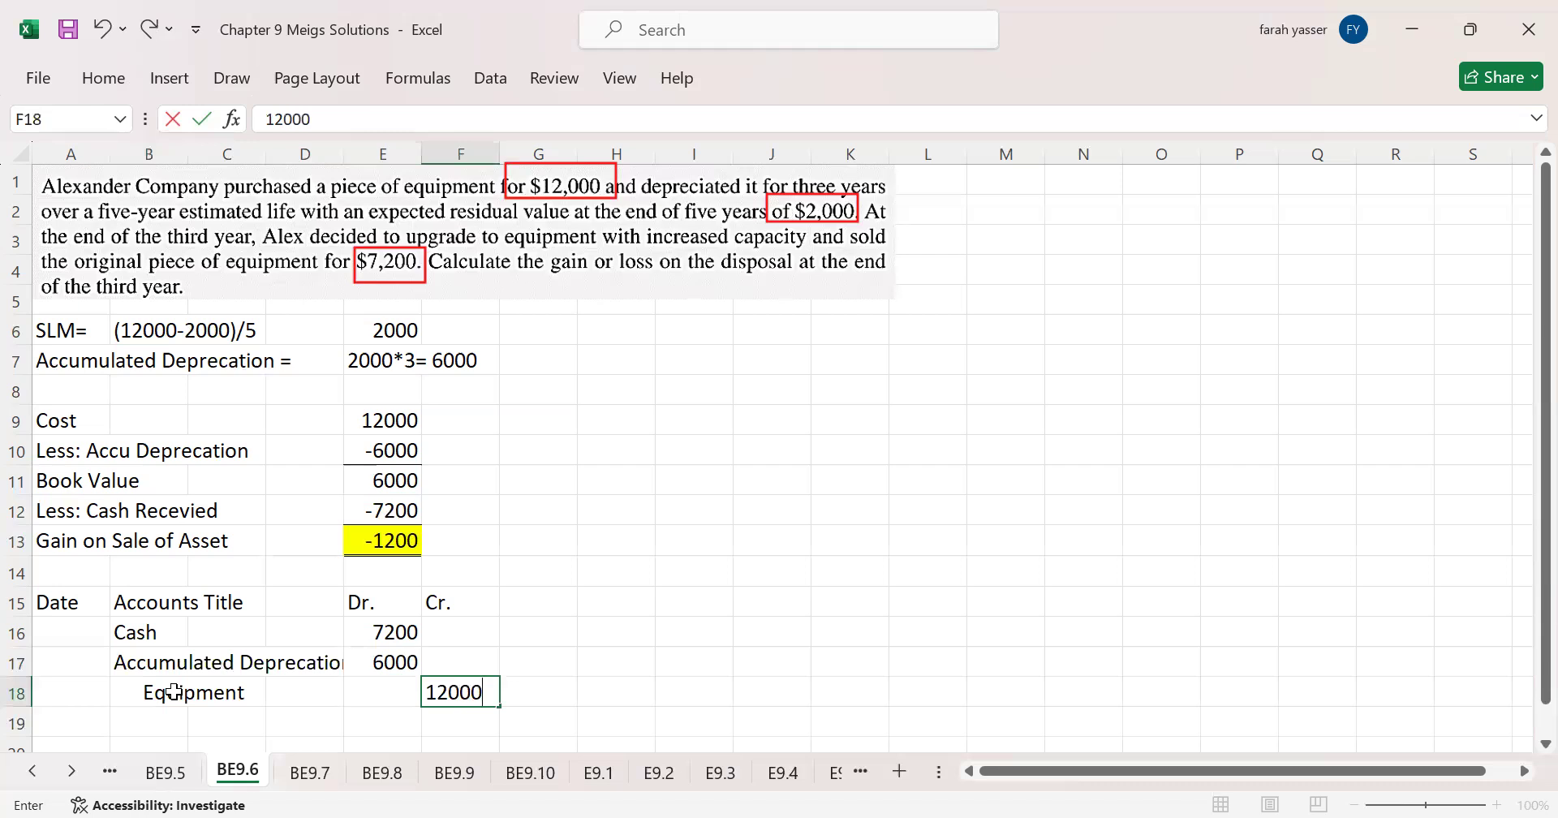
key("Return")
Step: Credit 'Gain on Disposal of asset' 1200 on row 19
key("Left")
key("Left")
key("Left")
key("Left")
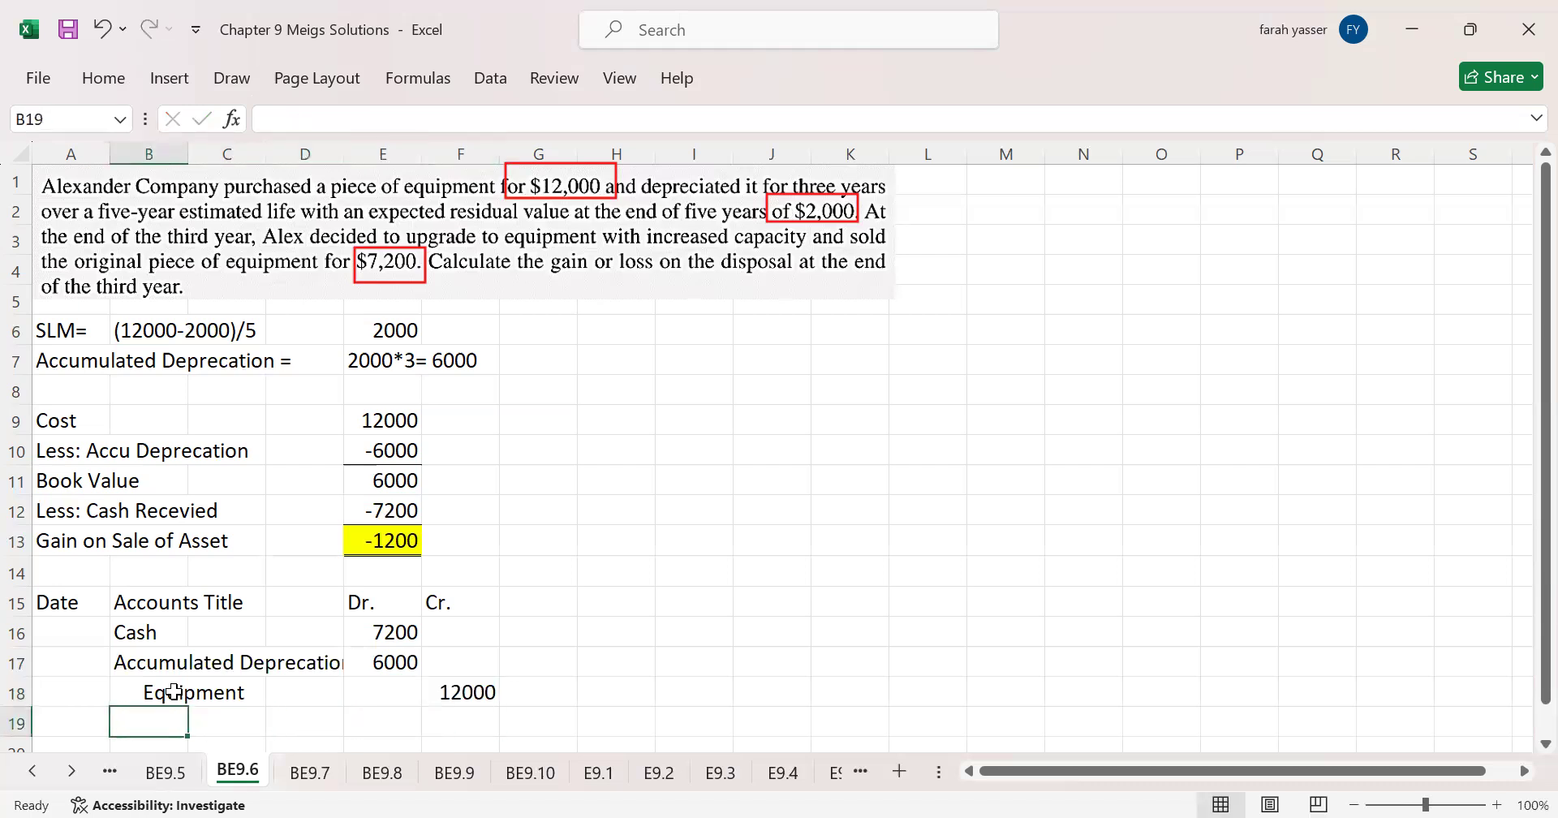
type("Gain on Disposal of asset")
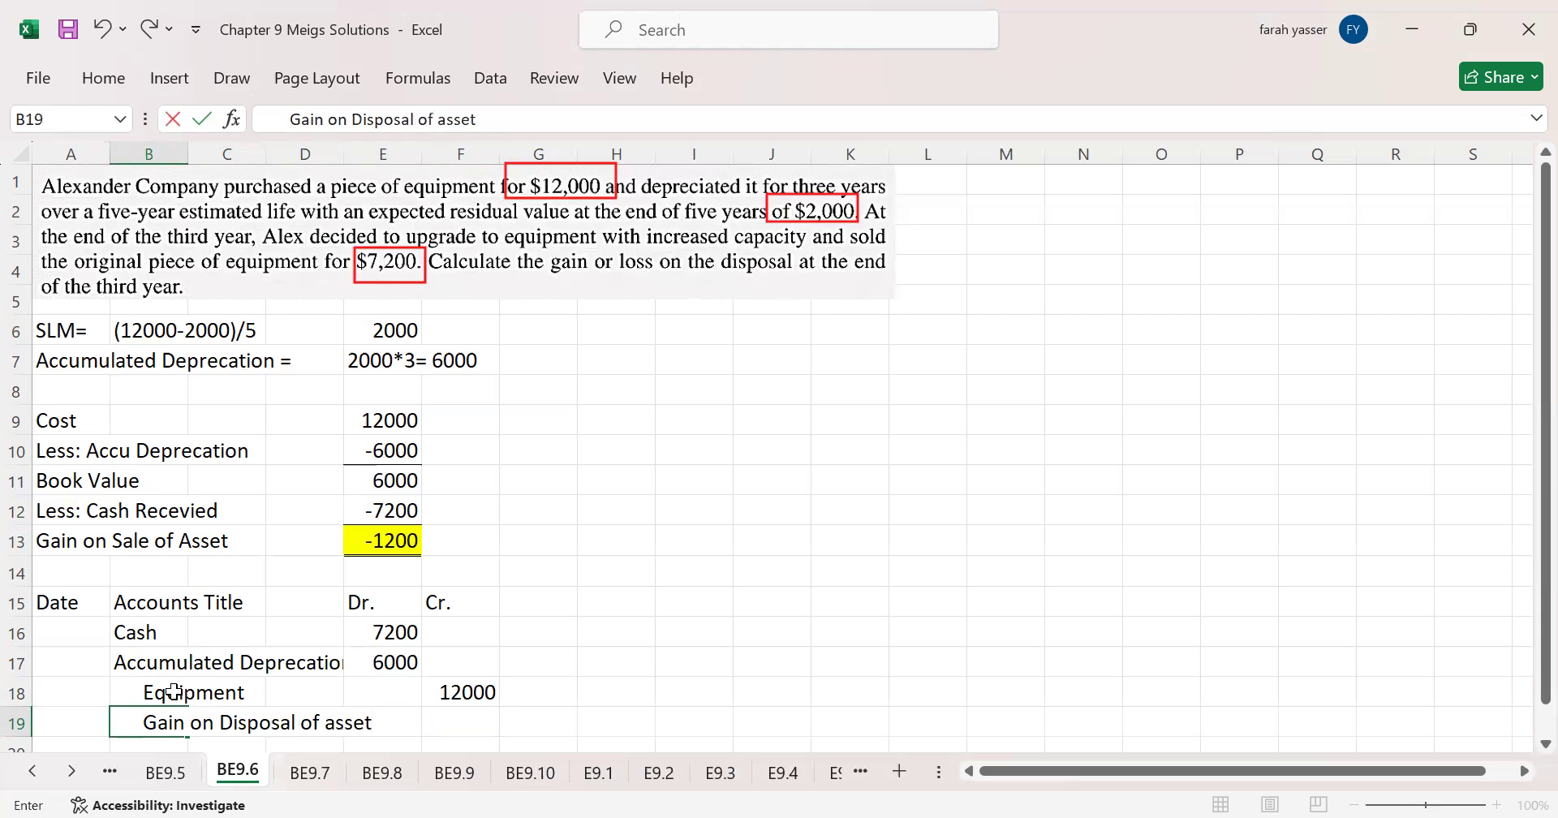
key("Right")
key("Right")
key("Right")
key("Right")
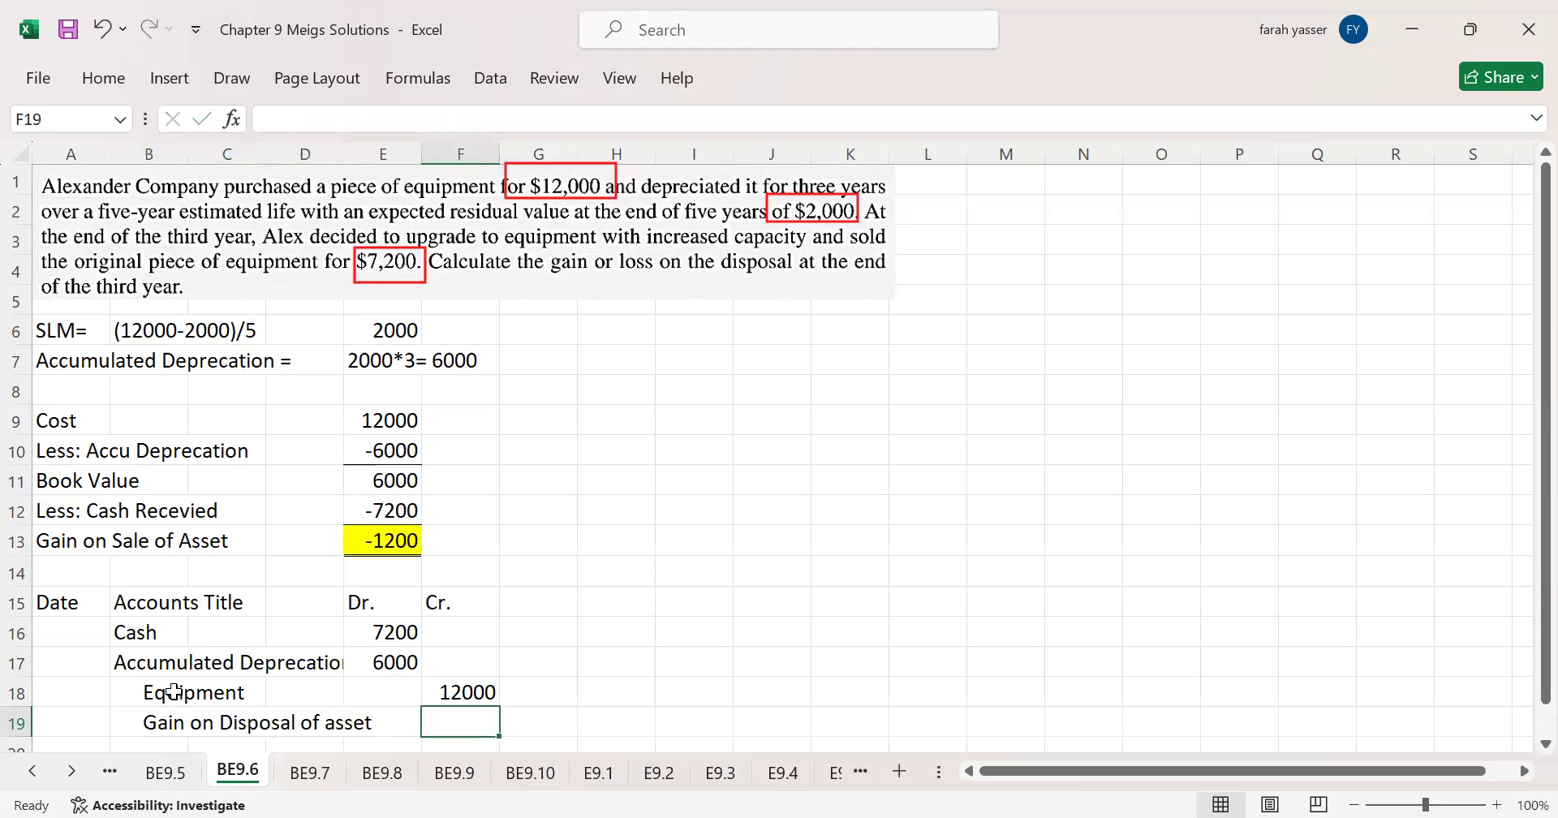
type("12000")
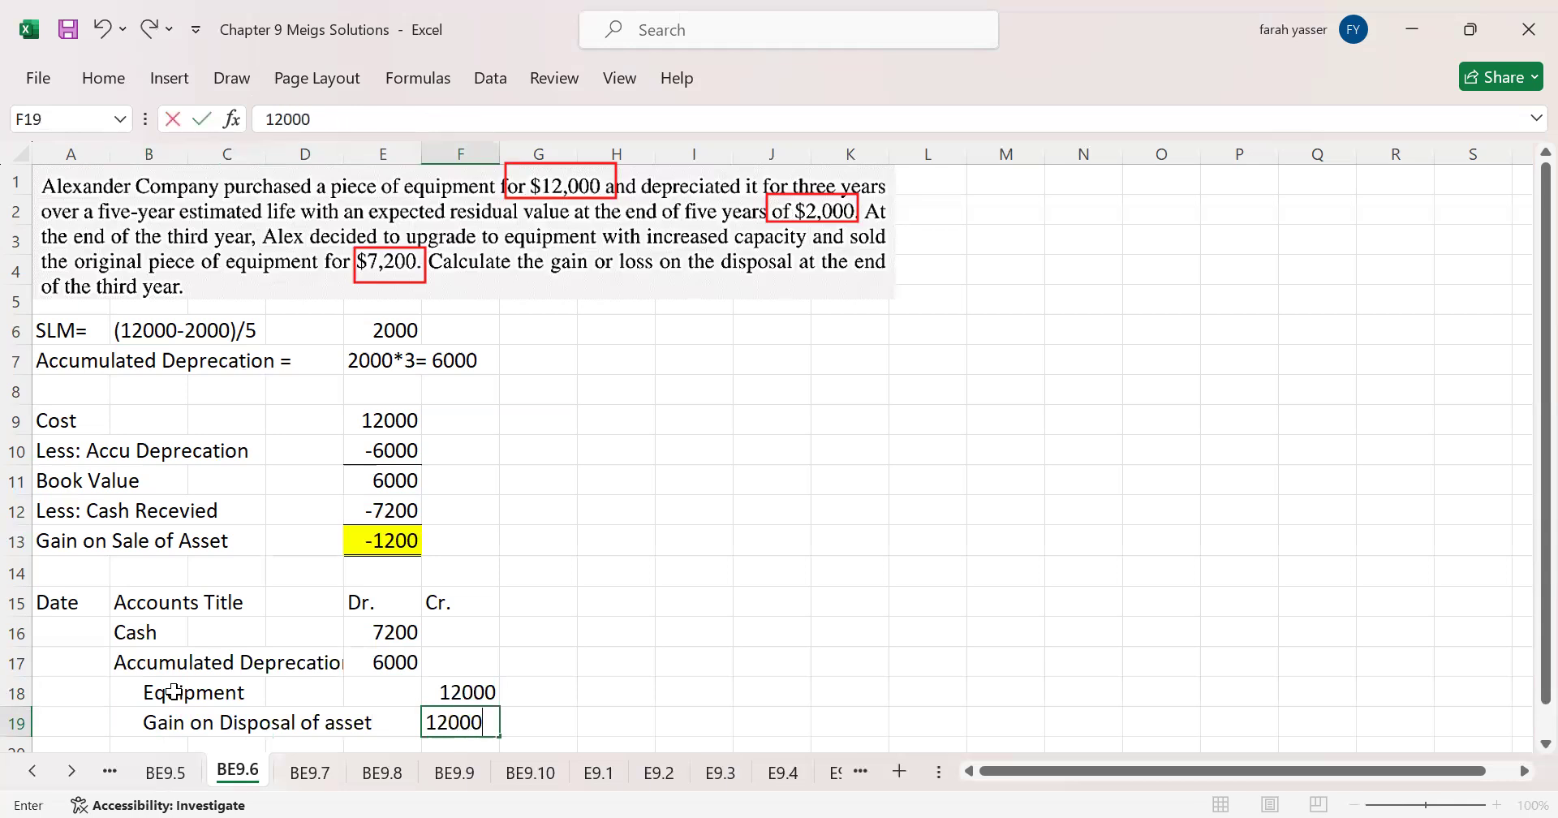
key("BackSpace")
key("Return")
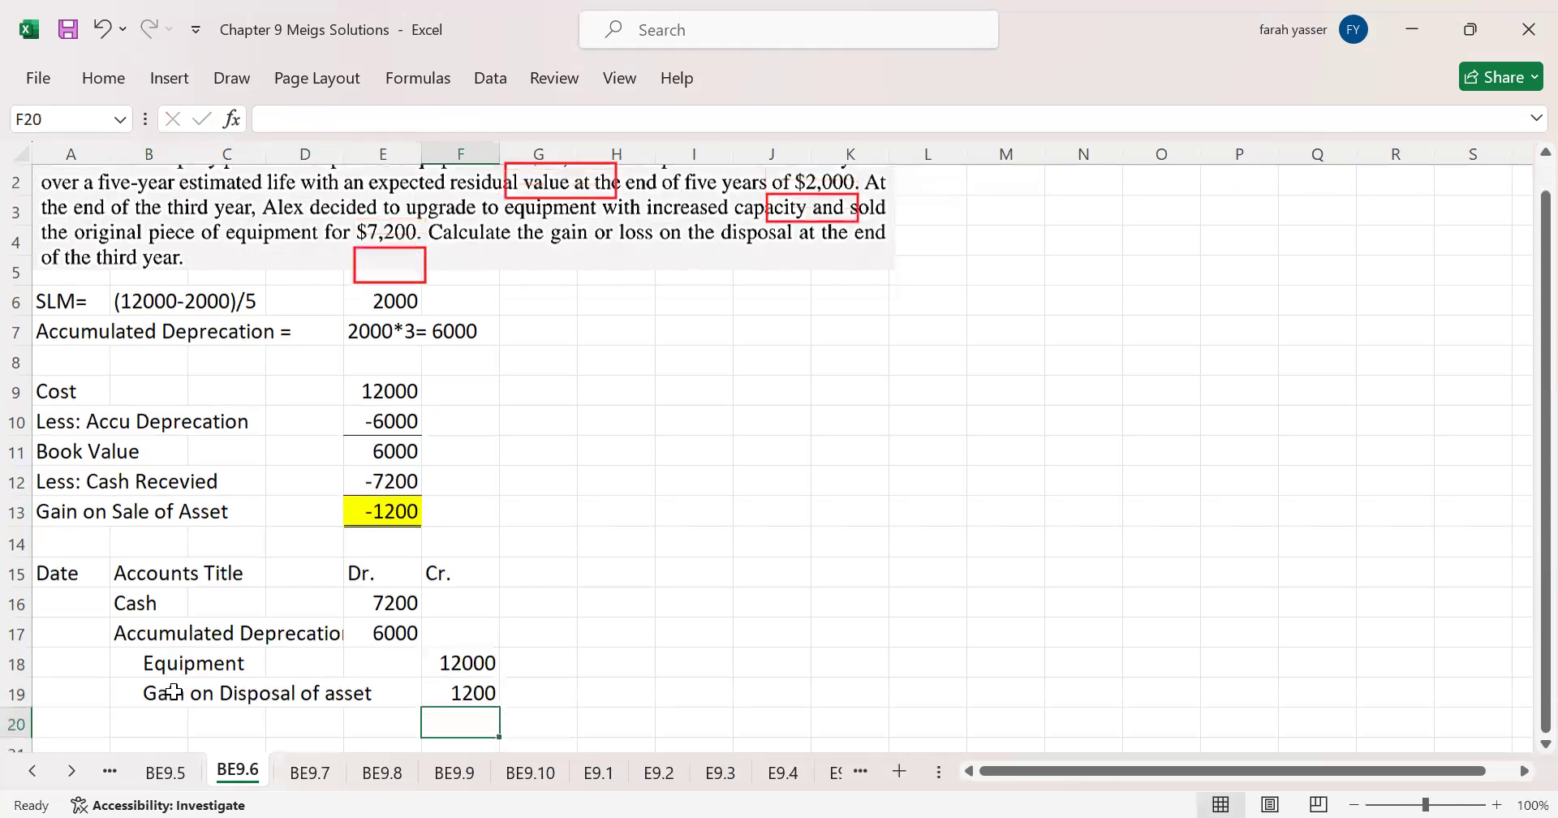
Step: Close the entry with a dotted separator line in B20
left_click(134, 719)
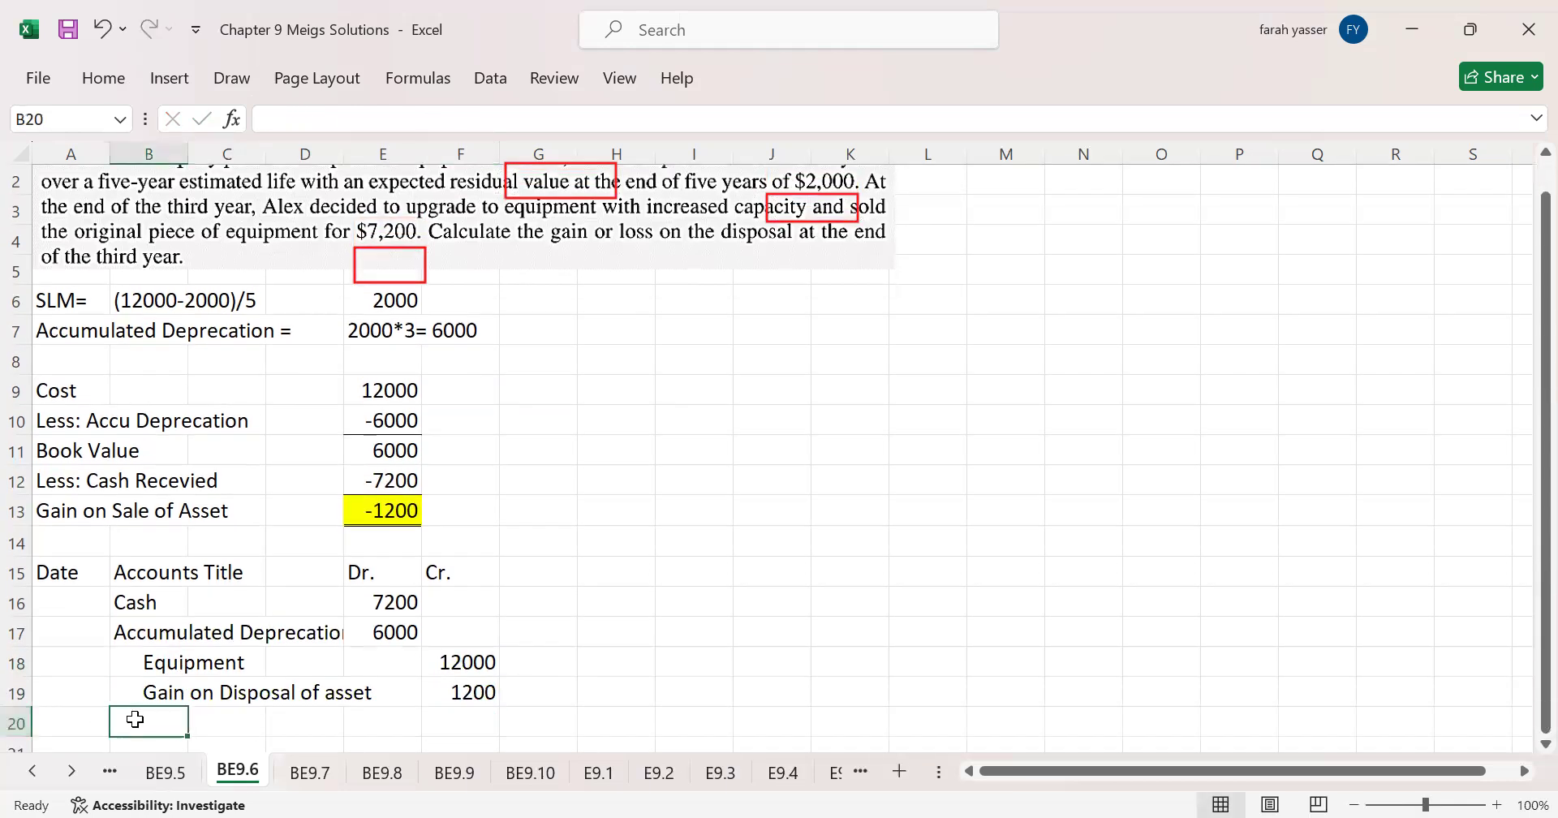
type(".....................................")
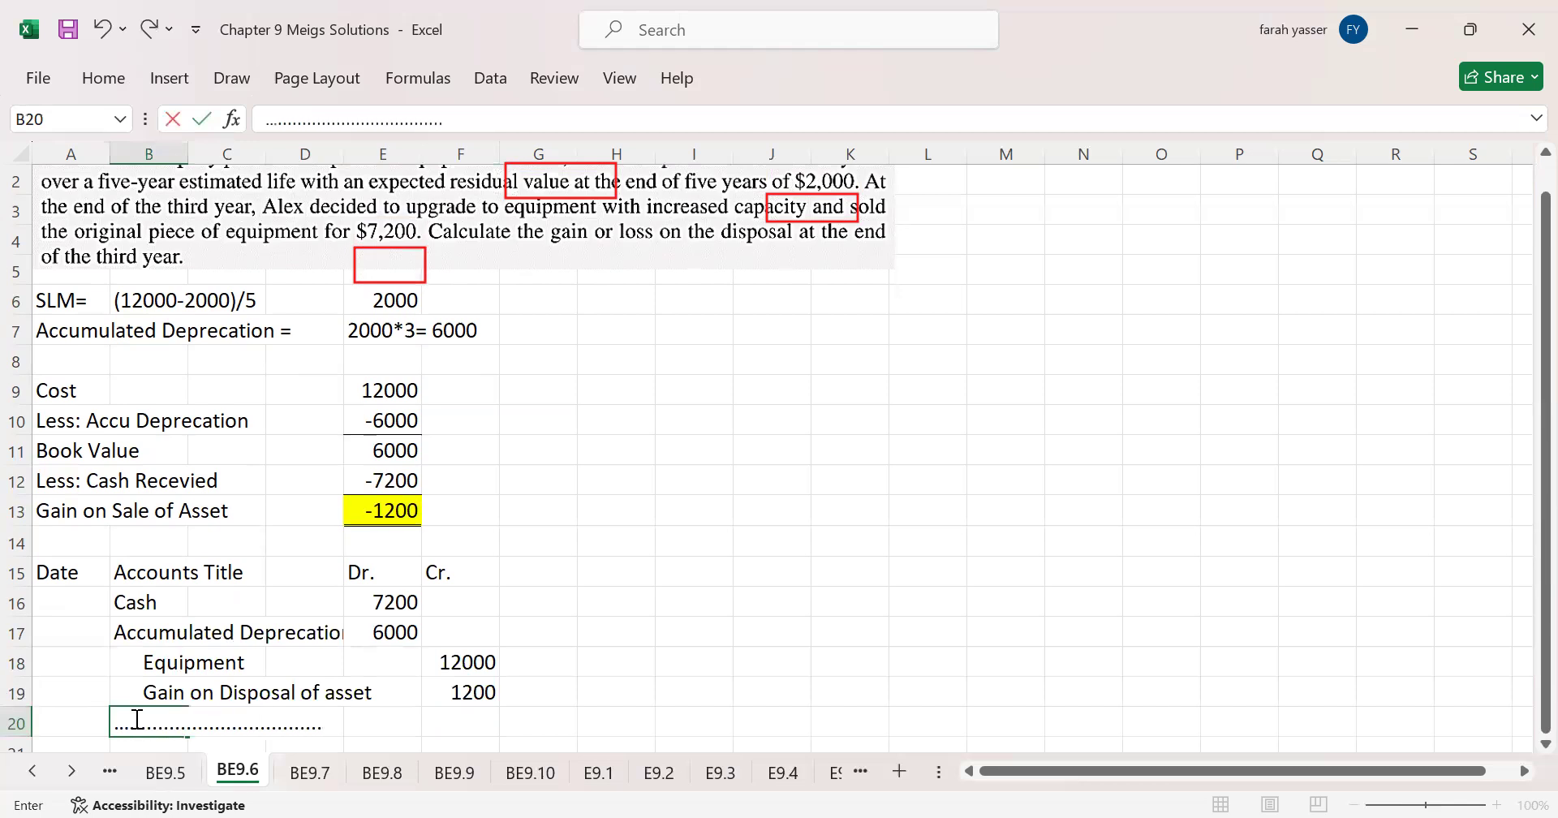
key("Return")
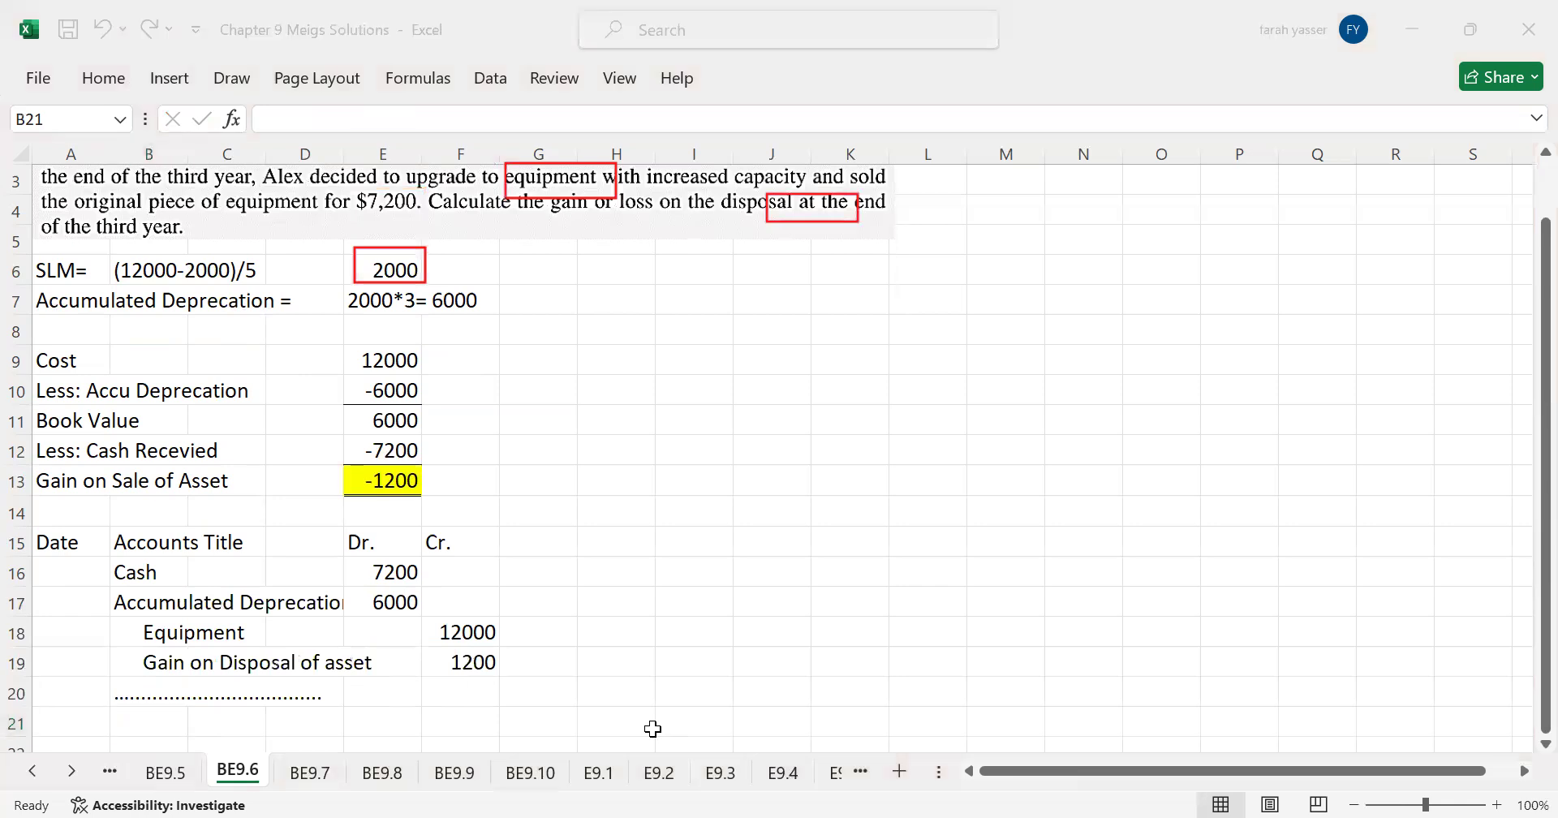
key("Escape")
key("Up")
key("Up")
key("Up")
key("Up")
key("Up")
key("Up")
key("Up")
key("Up")
key("Up")
key("Up")
key("Up")
key("Up")
key("Up")
key("Up")
key("Up")
key("Up")
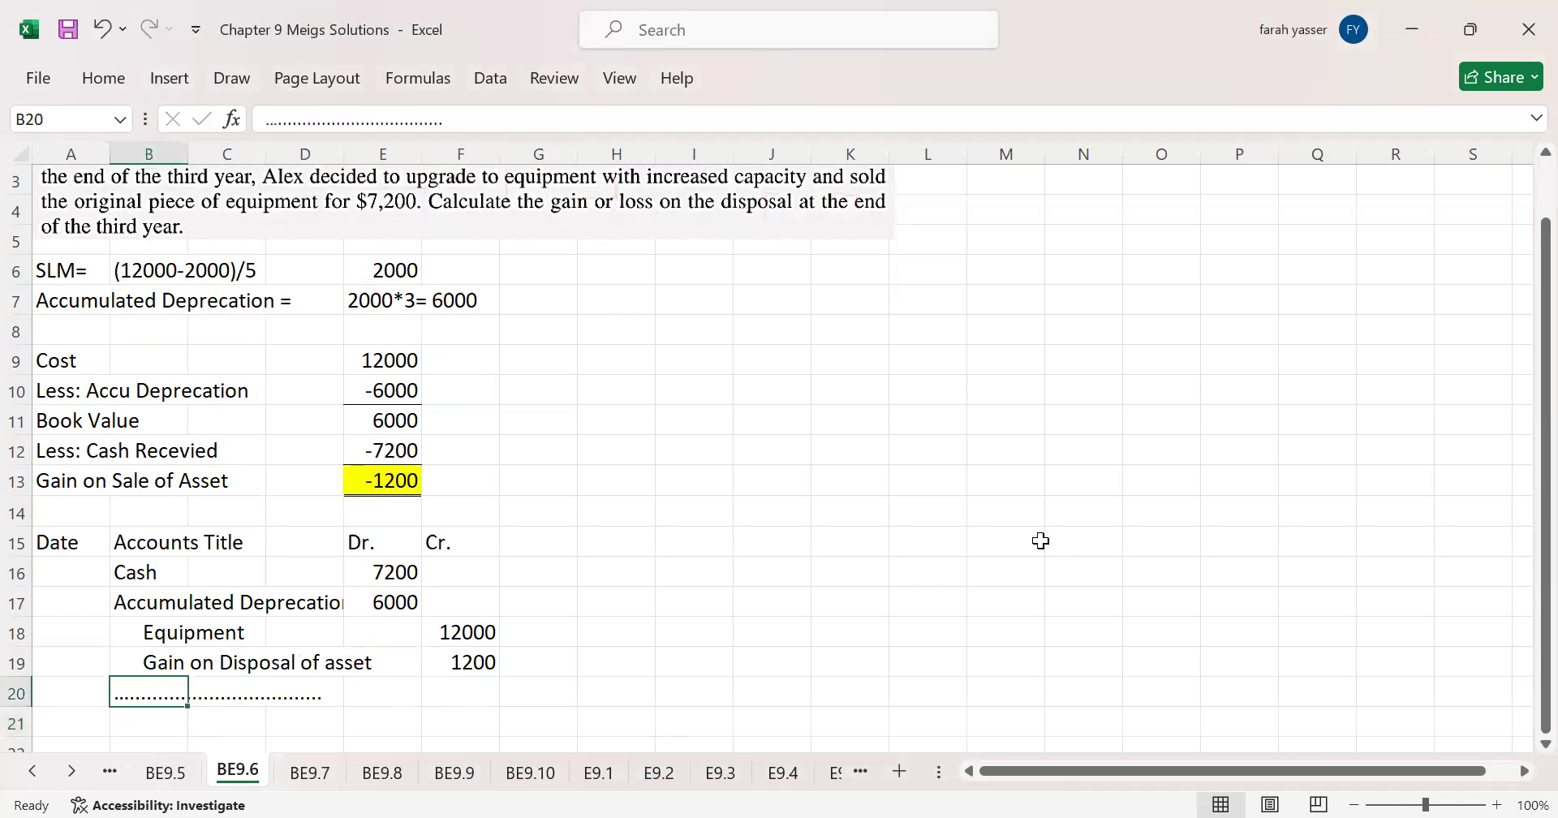
key("Up")
key("Up")
key("Up")
key("Up")
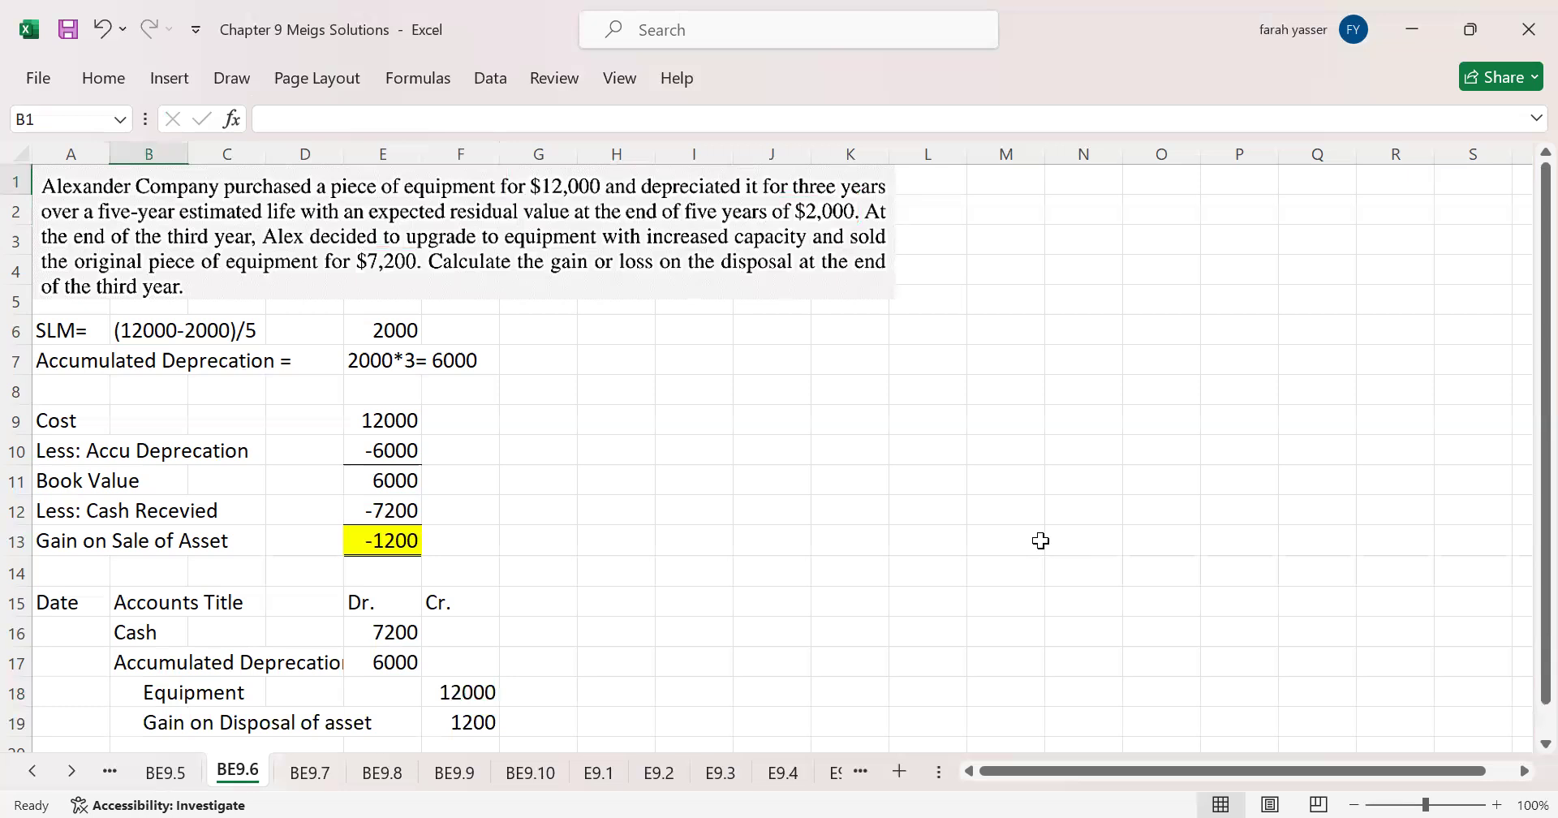
left_click(312, 778)
Step: Box the $27,500 price, five-year life, double-declining method, second year, $8,500 sale and gain/loss question
left_click(868, 422)
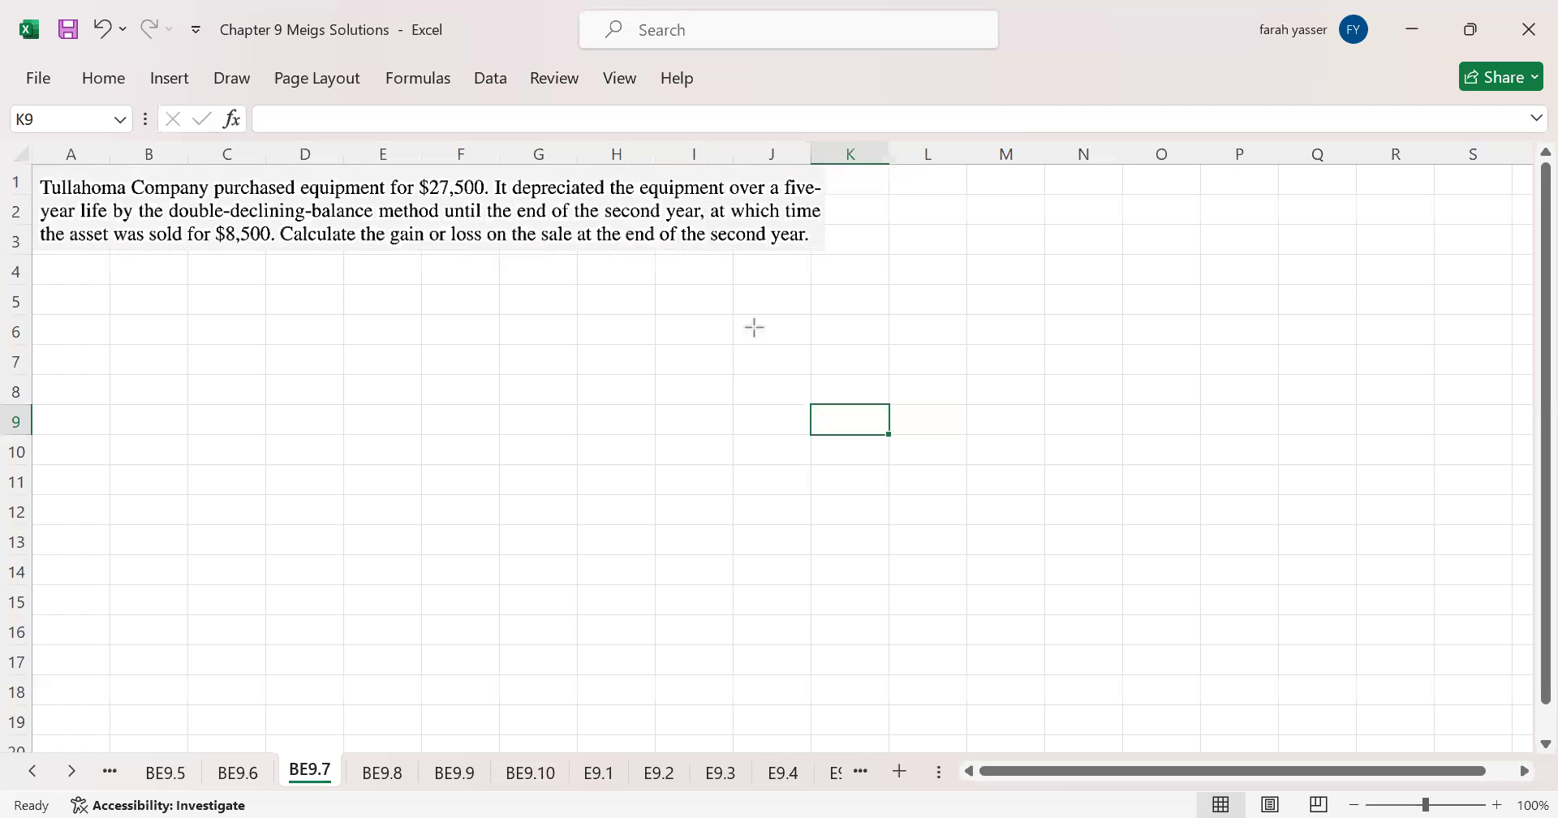
left_click_drag(421, 163, 489, 198)
left_click_drag(771, 165, 825, 200)
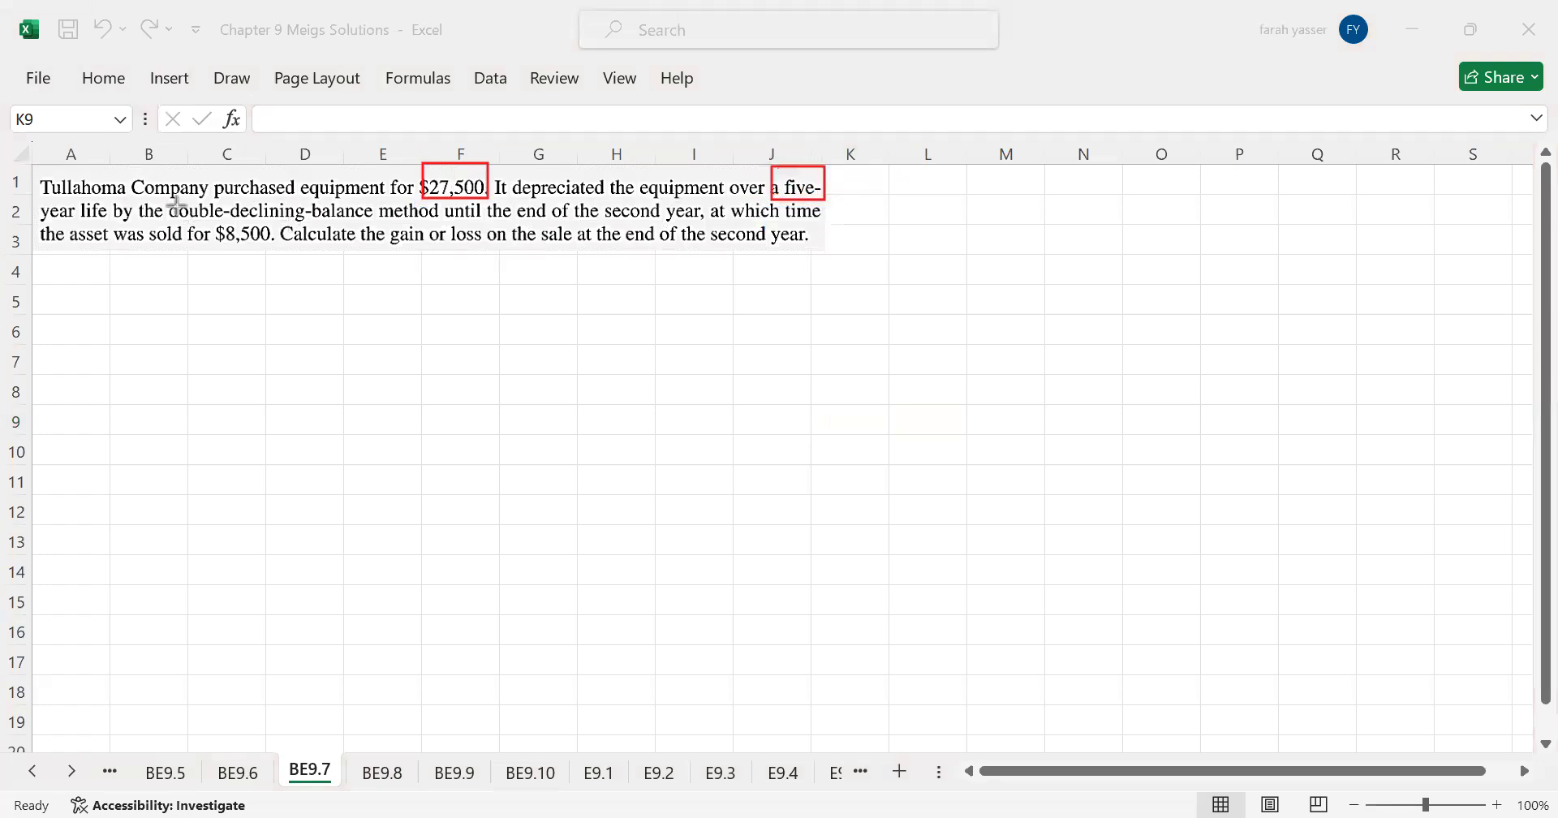
left_click_drag(161, 200, 314, 216)
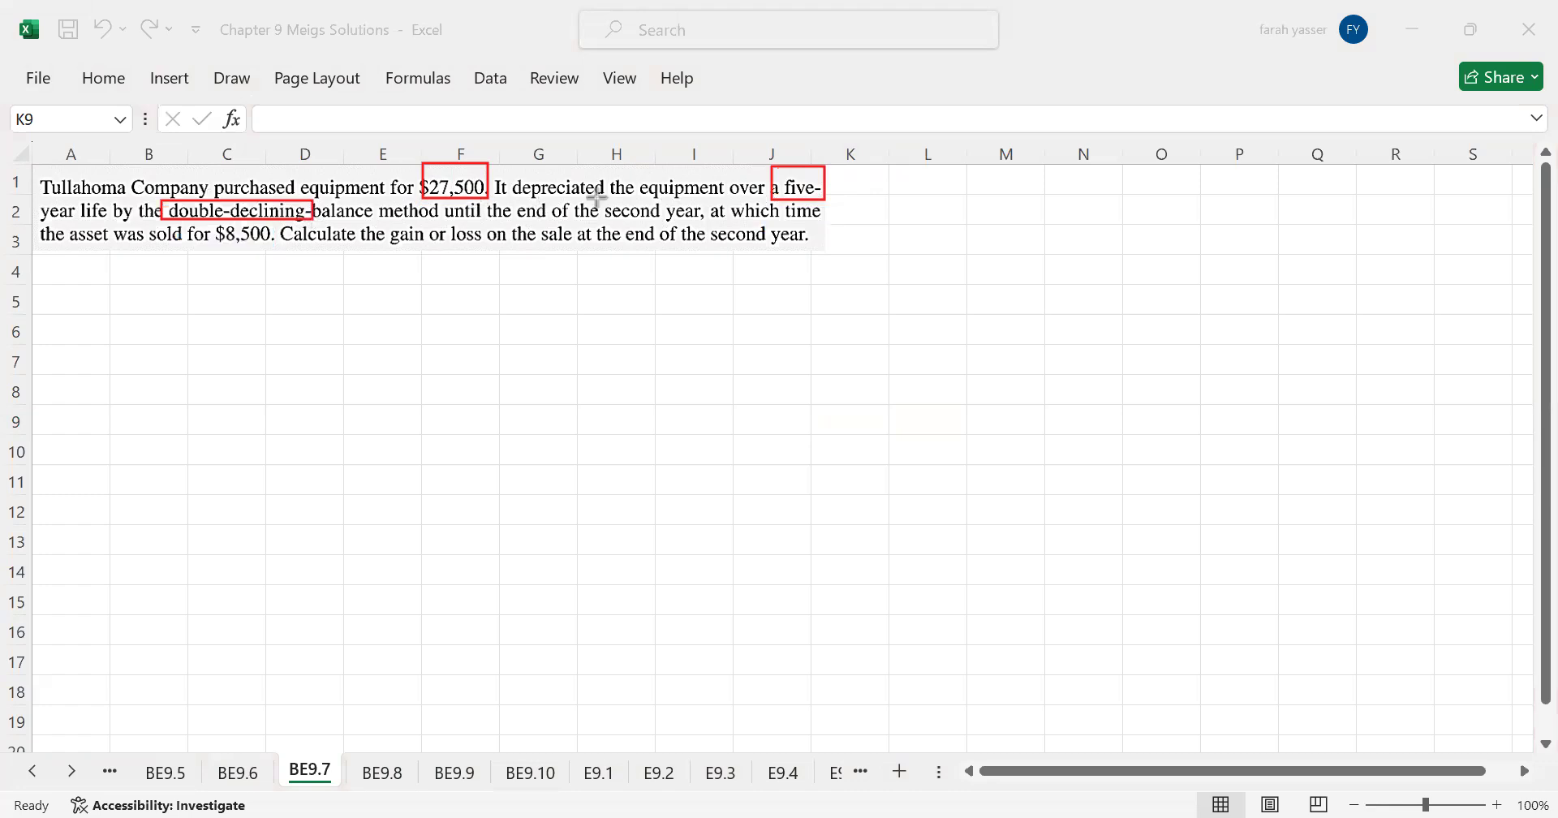
left_click_drag(596, 196, 707, 221)
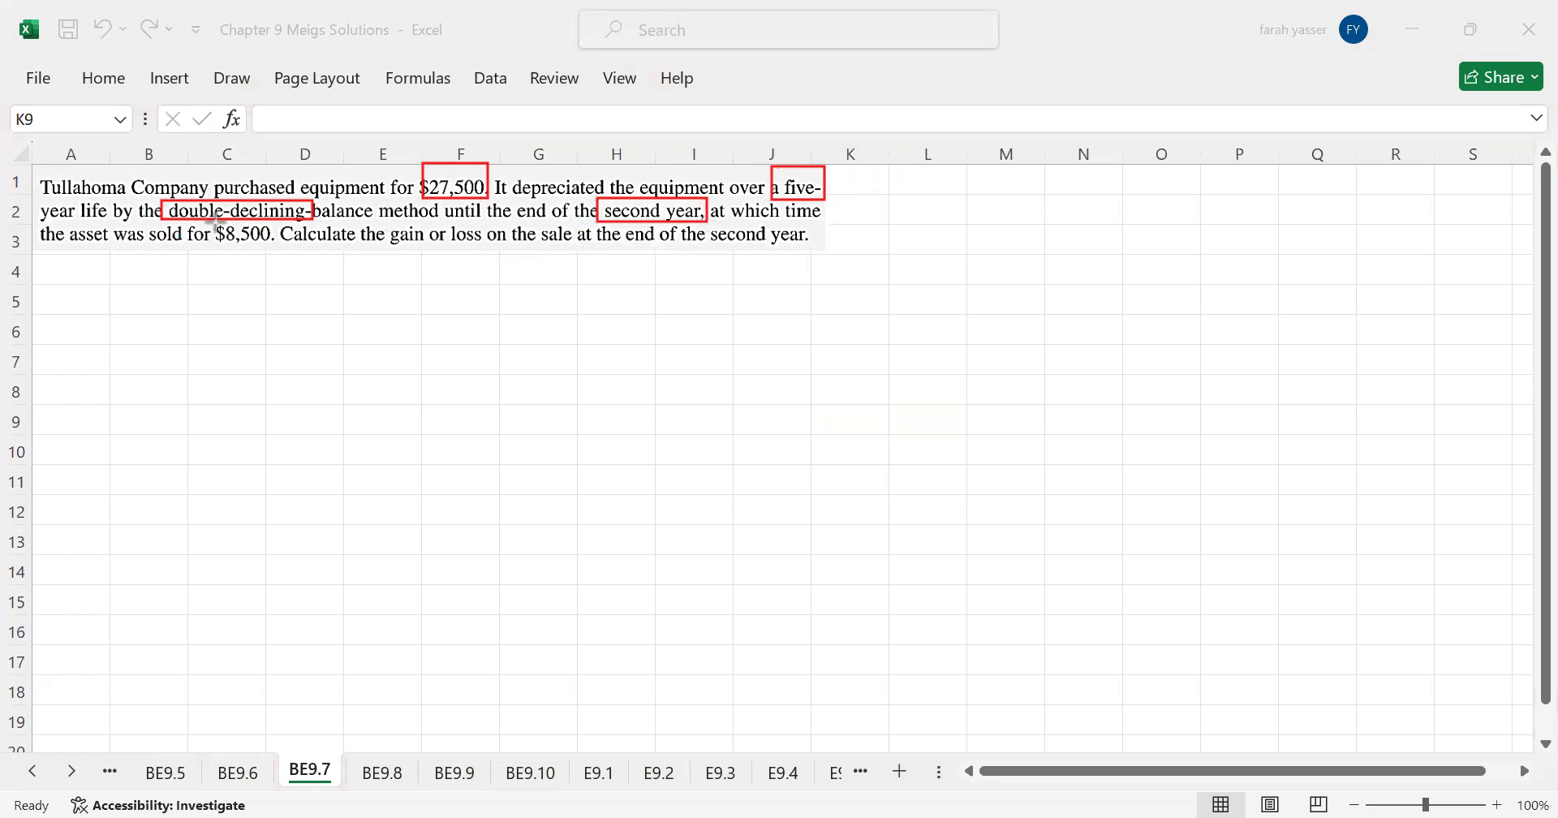
left_click_drag(212, 220, 285, 253)
left_click_drag(371, 221, 594, 247)
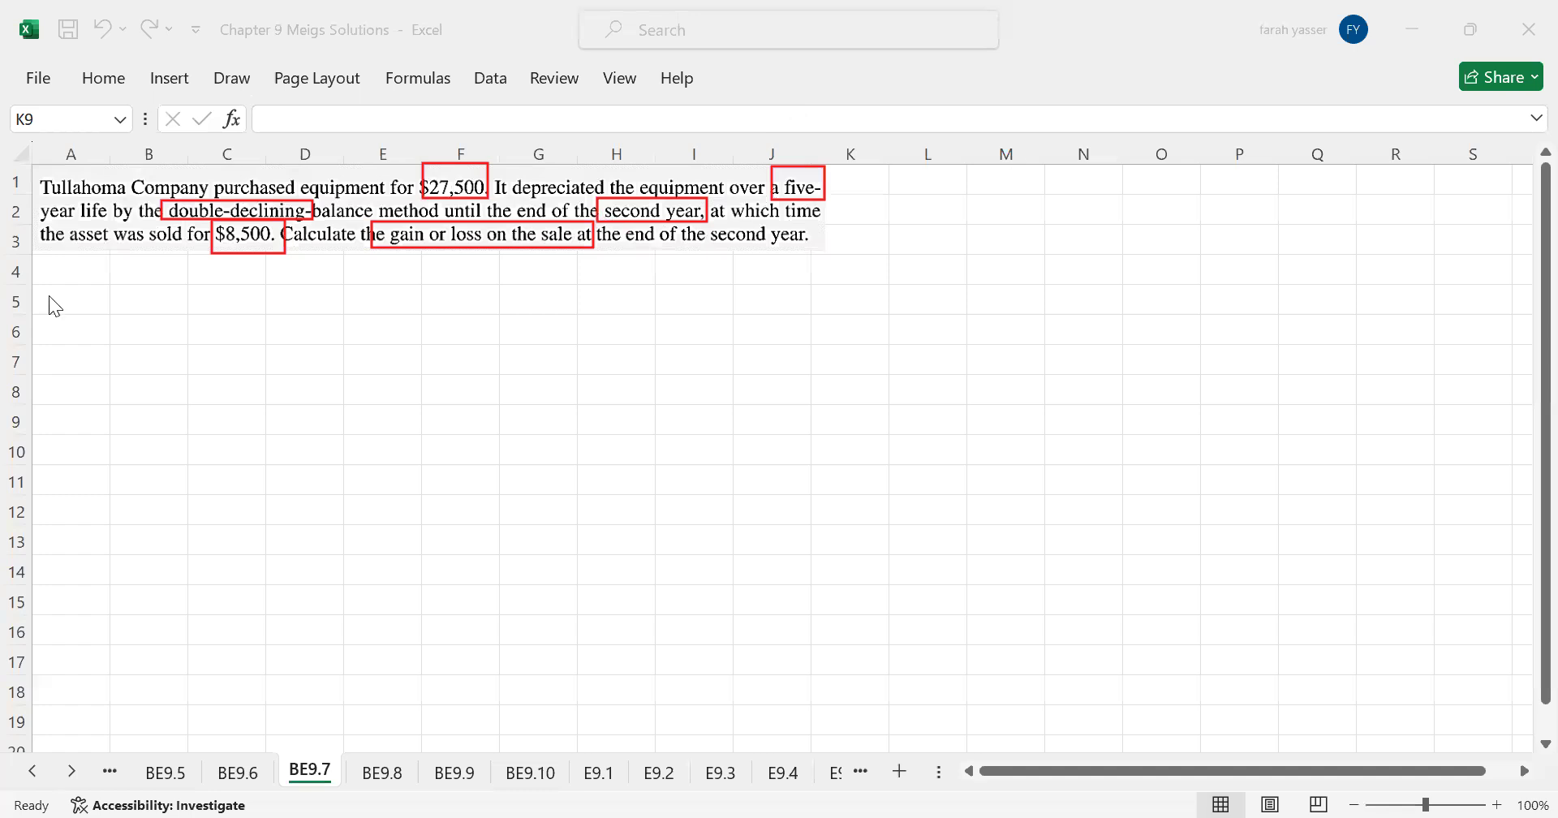
Step: Enter the rate note 100%/5= 20%*2= 40% in A5
left_click(76, 298)
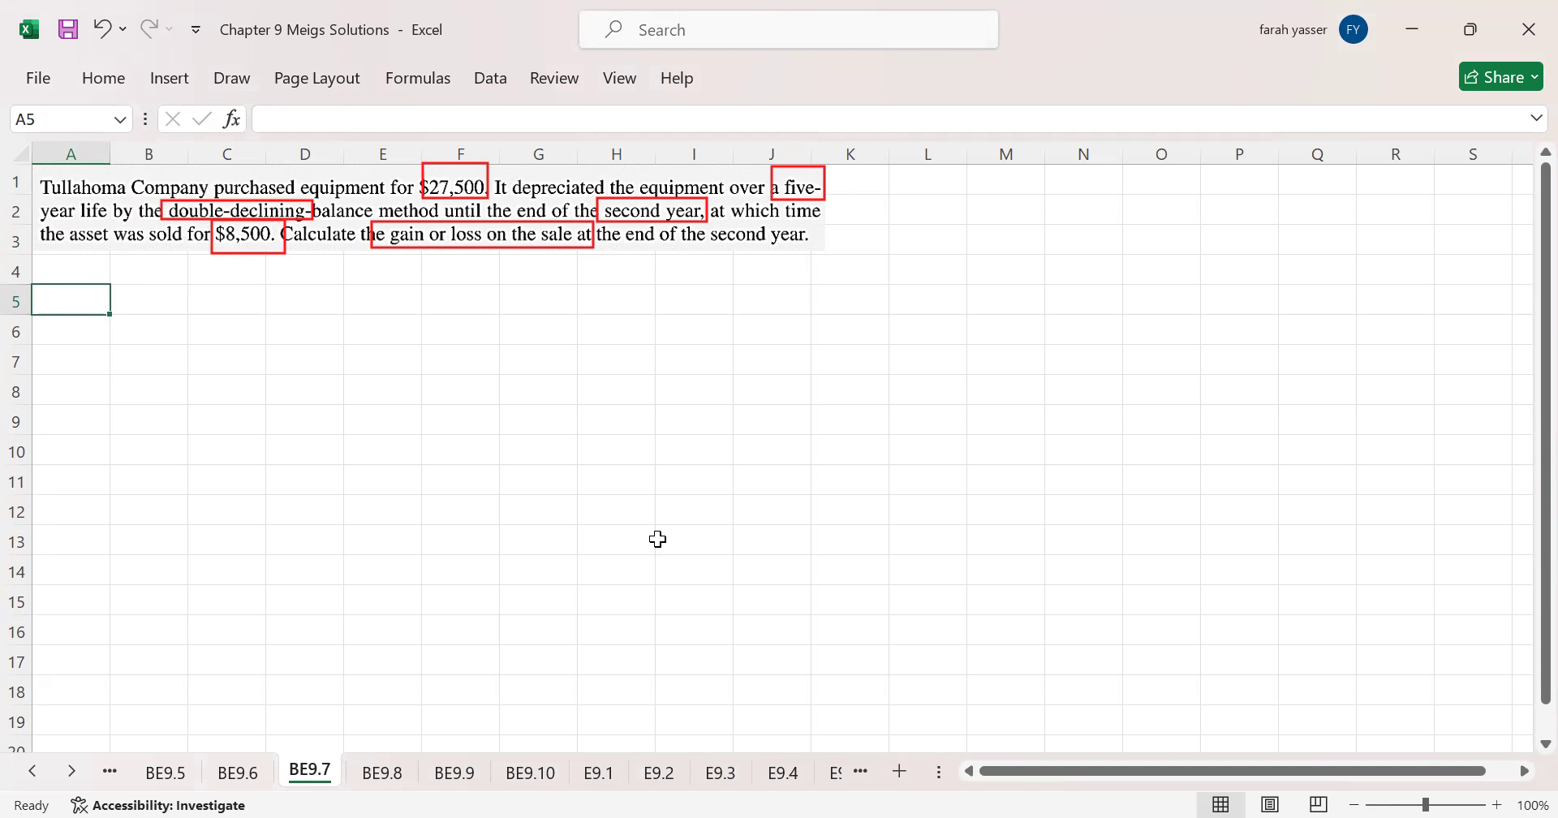
type("00%/")
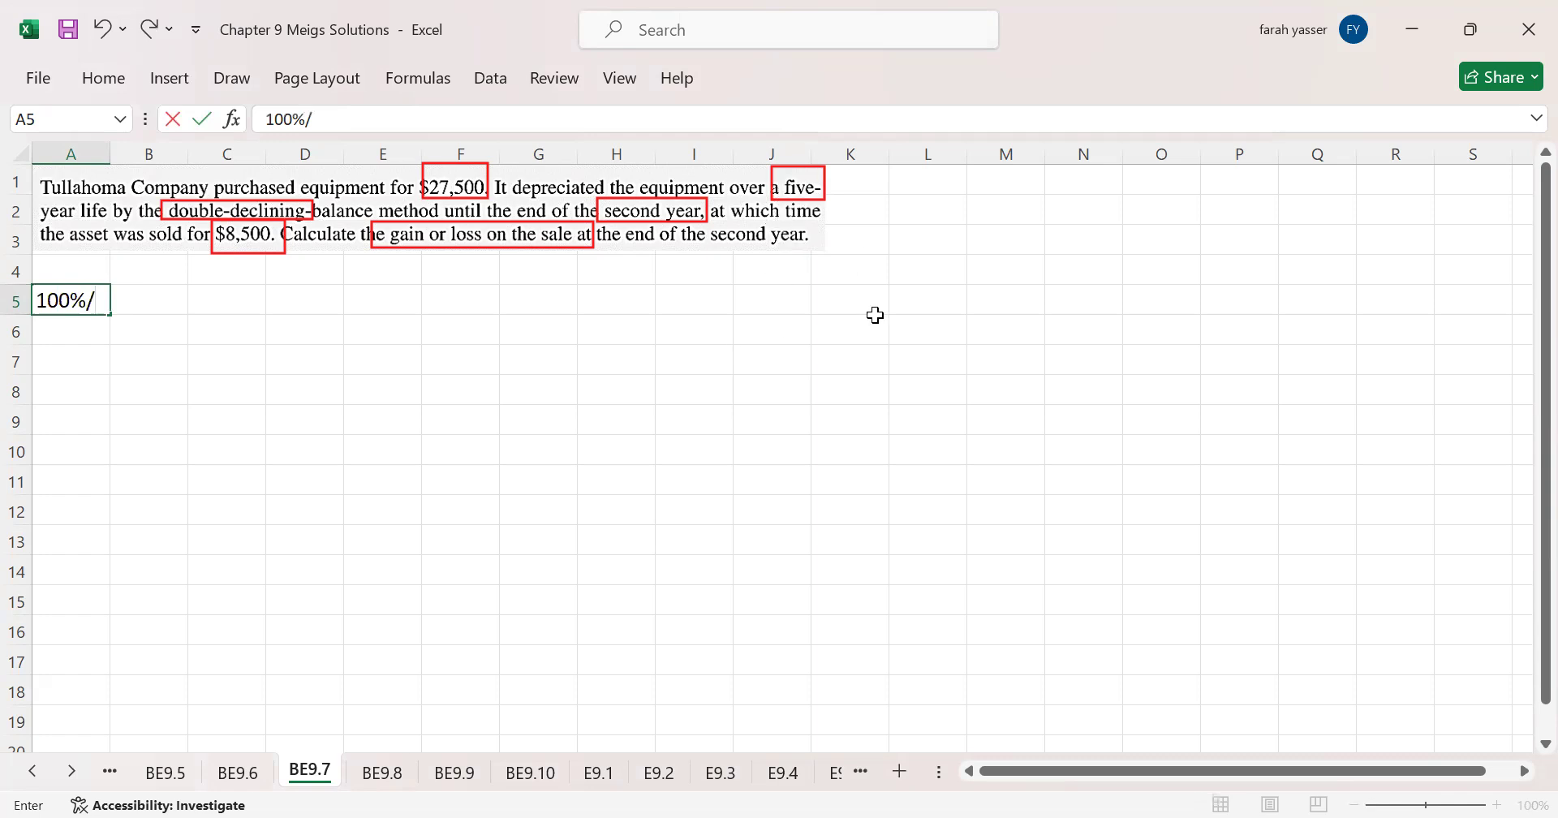
type("5= 20%")
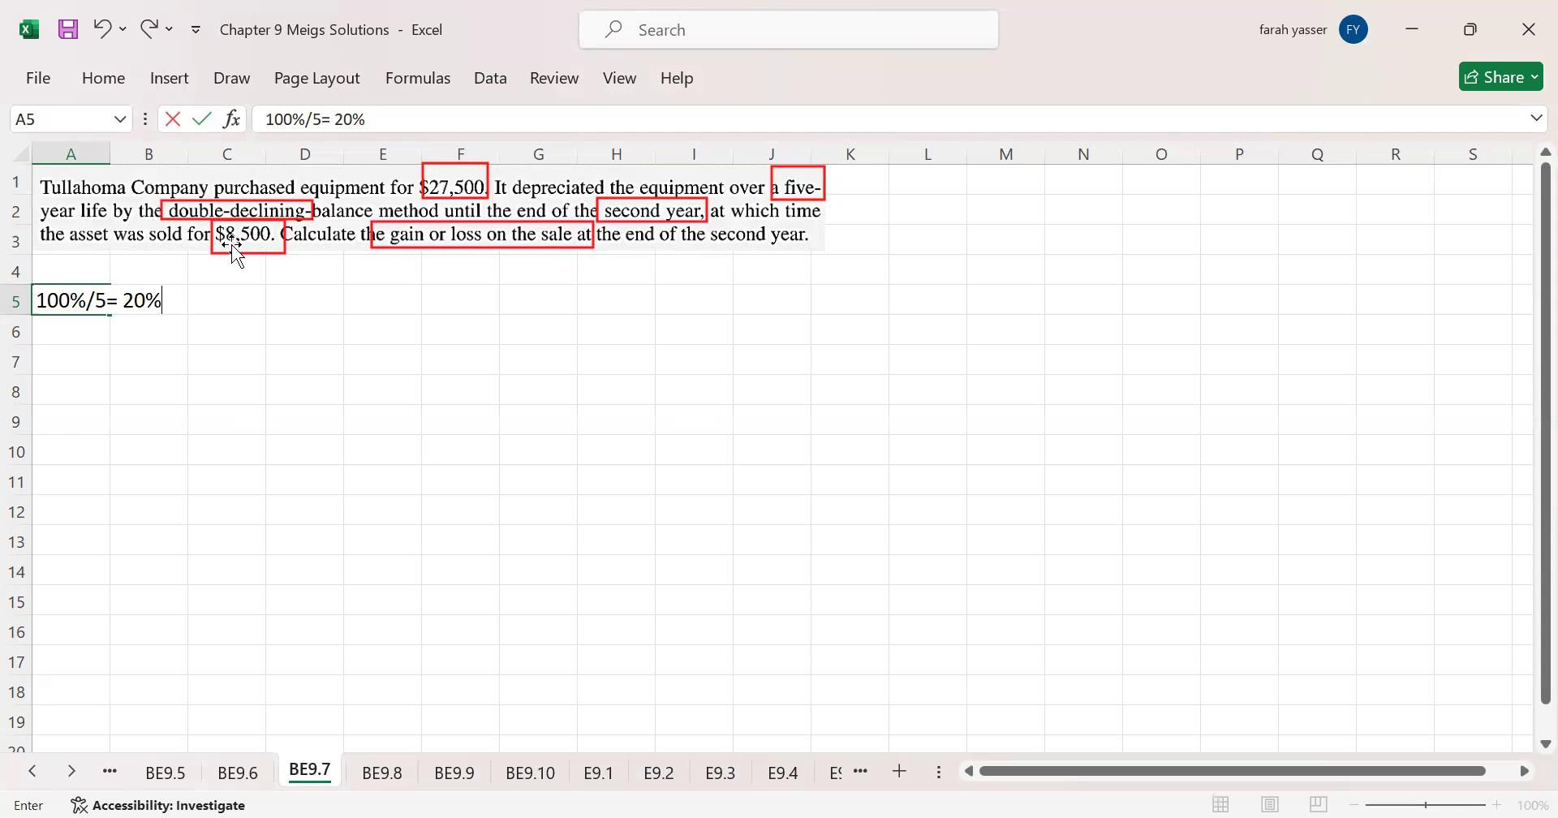
type("*2= 40%")
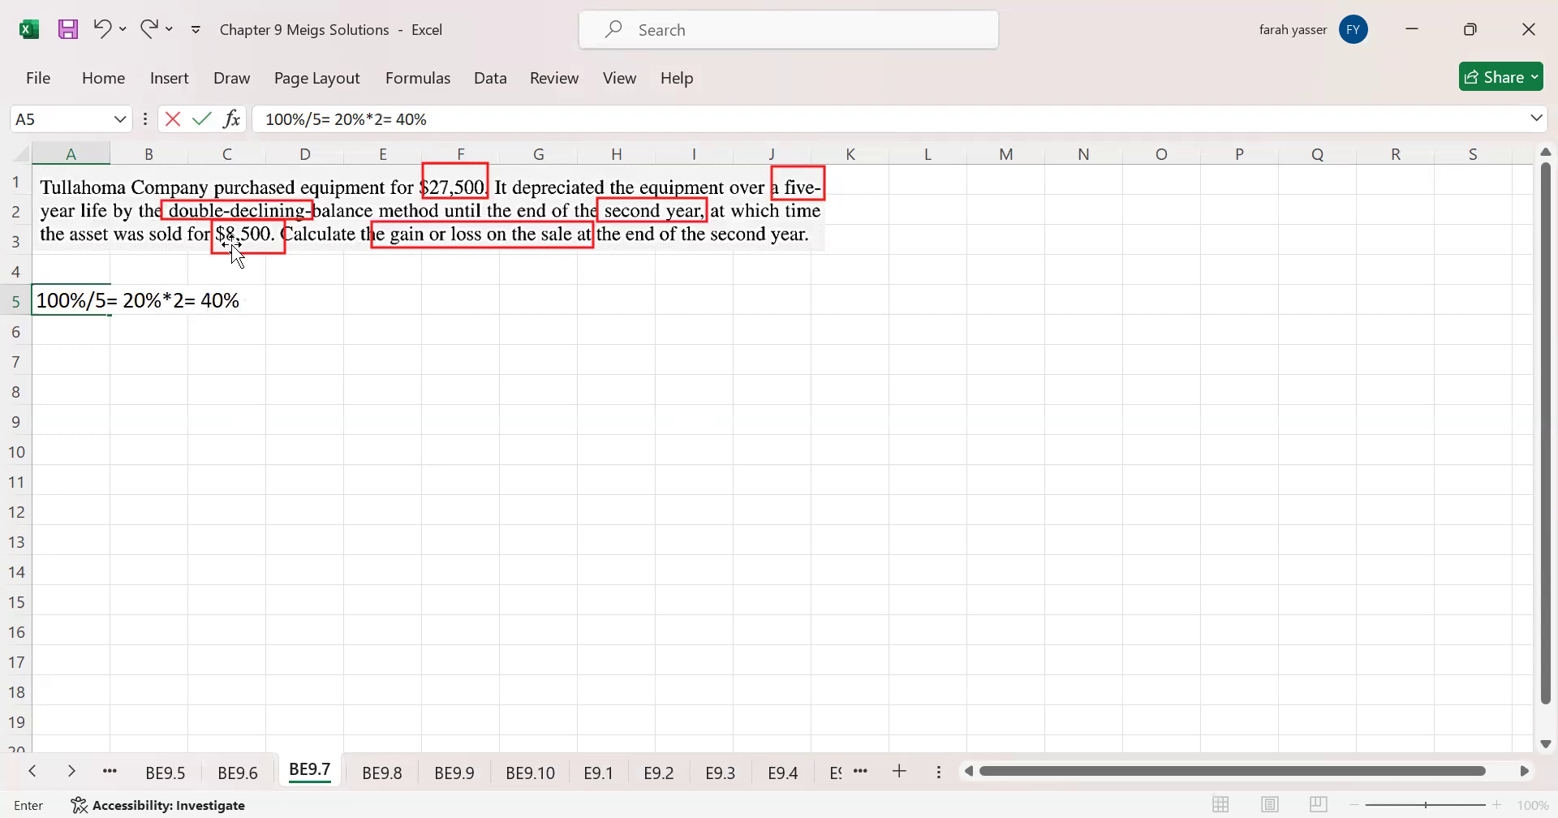
key("Return")
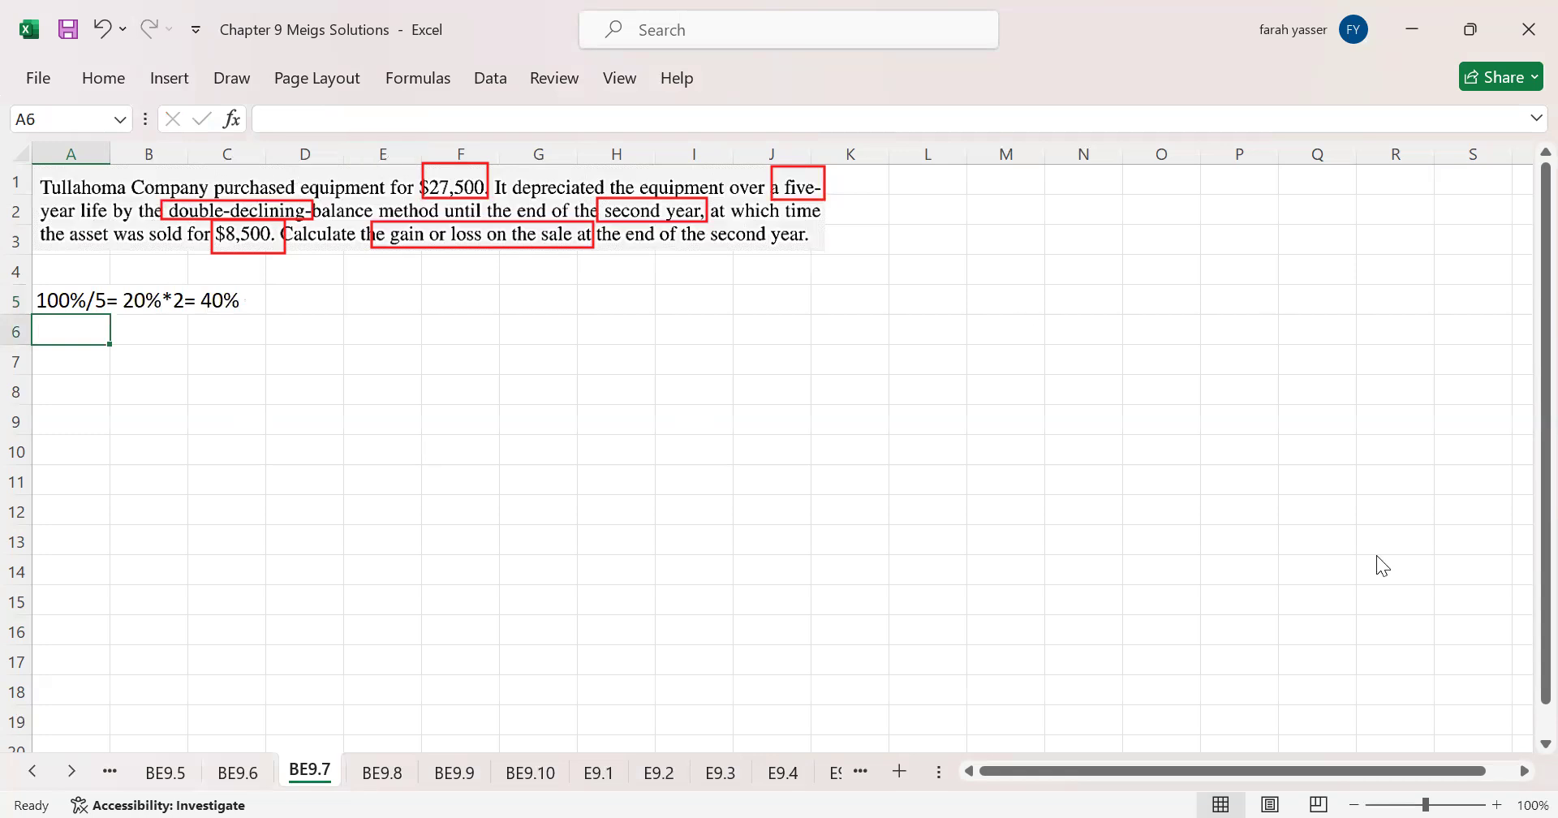
Step: Put Year 1 and Year 2 labels in A7:A8 and a Deprecation Expense heading in B6
left_click(105, 323)
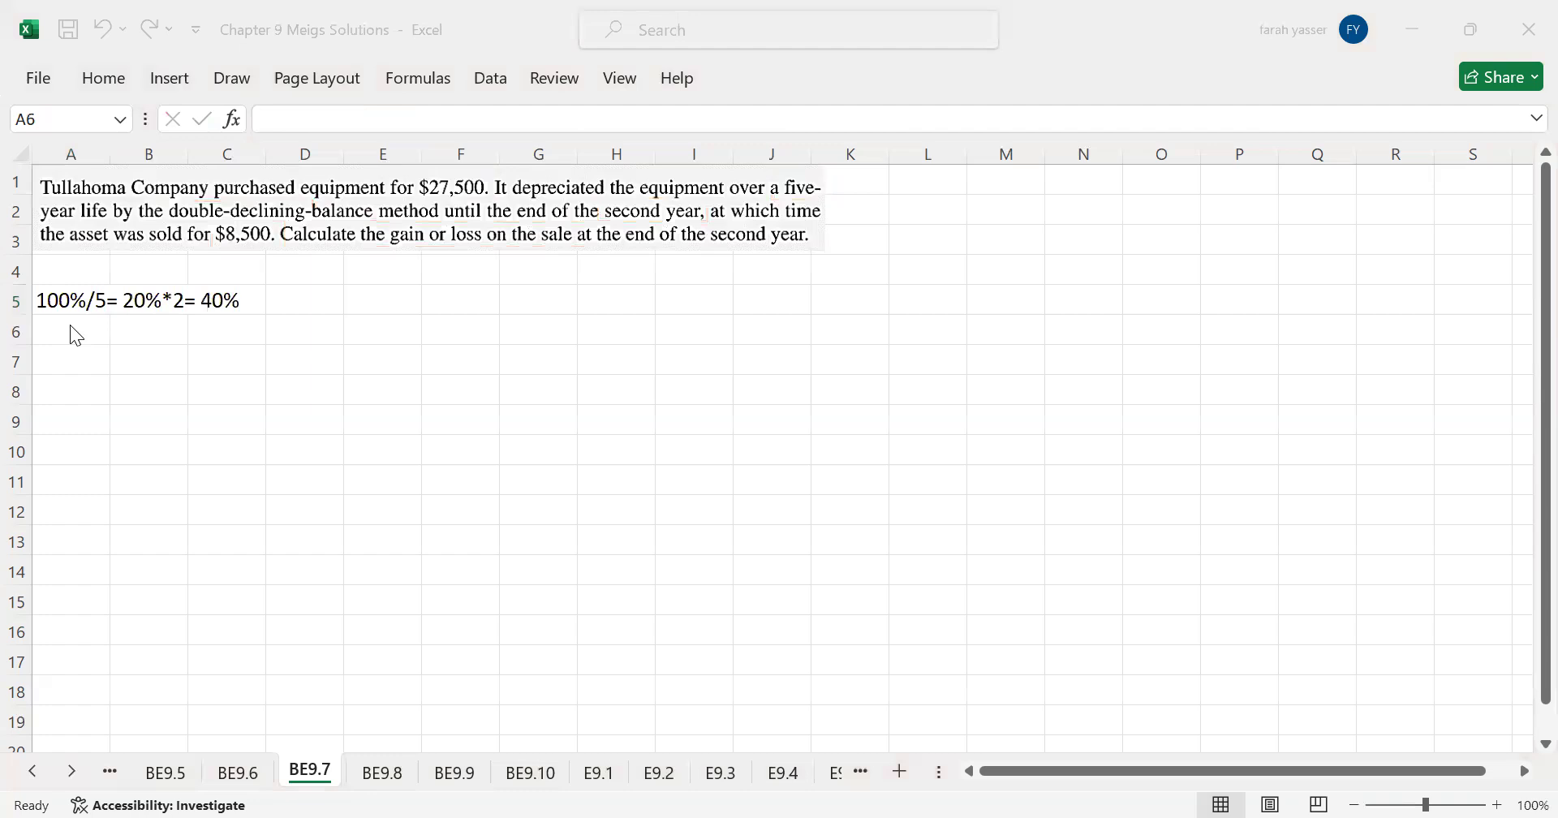
left_click(72, 328)
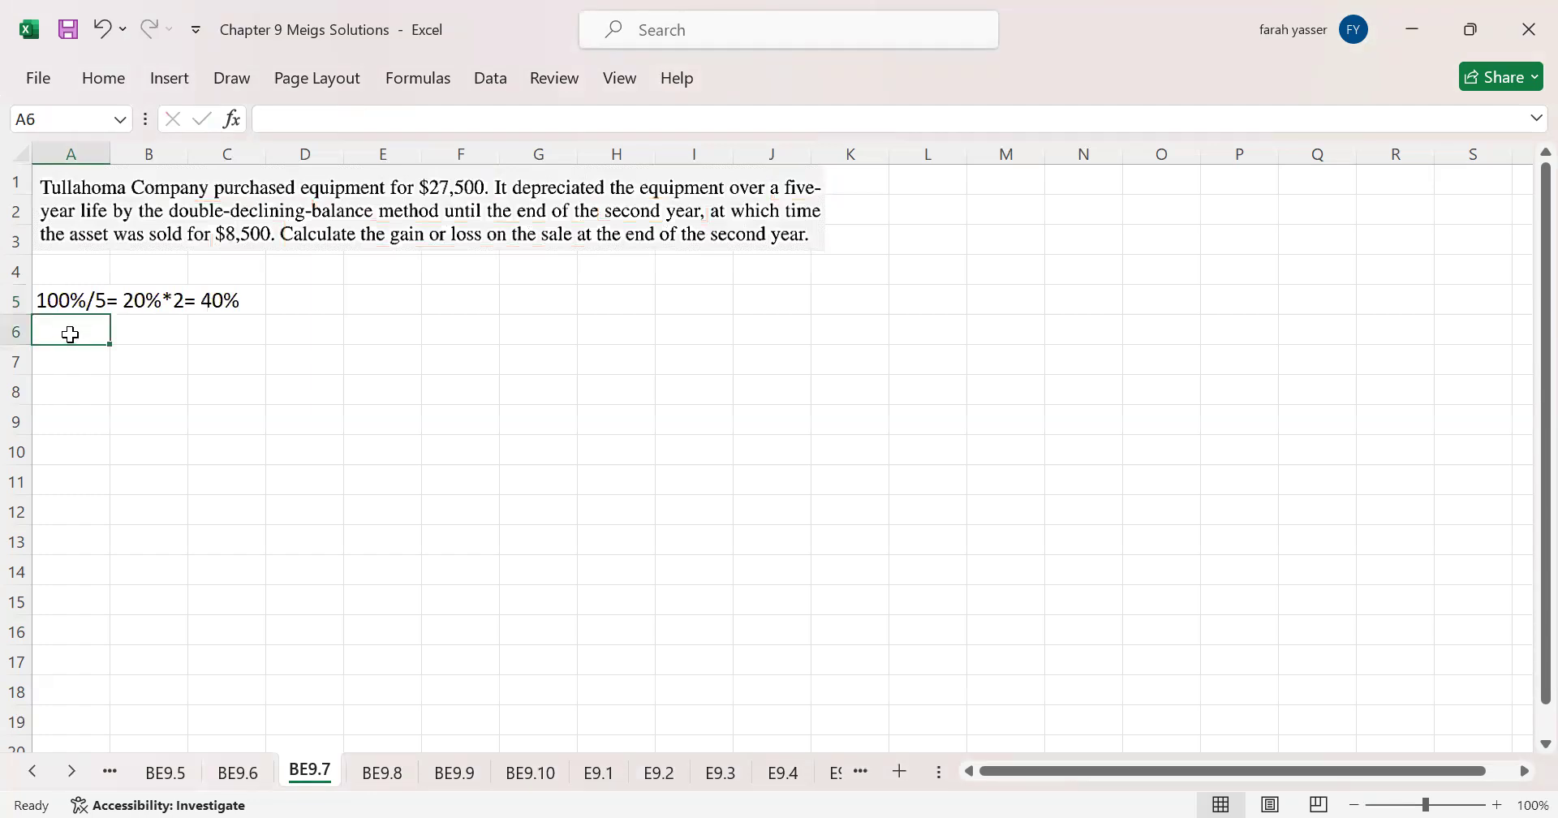
type("Year 1")
key("Return")
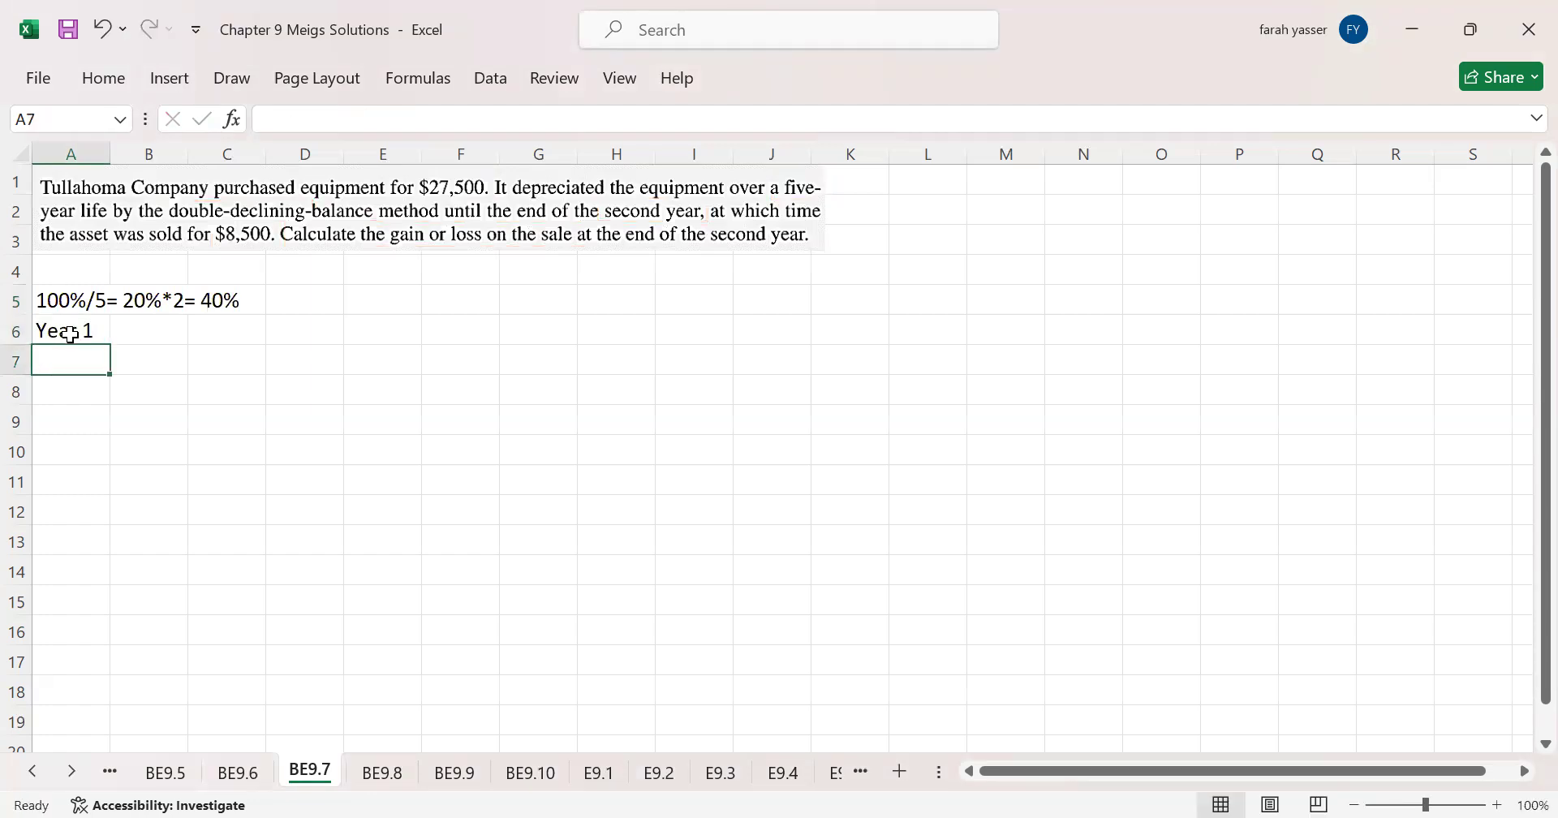
type("Year ")
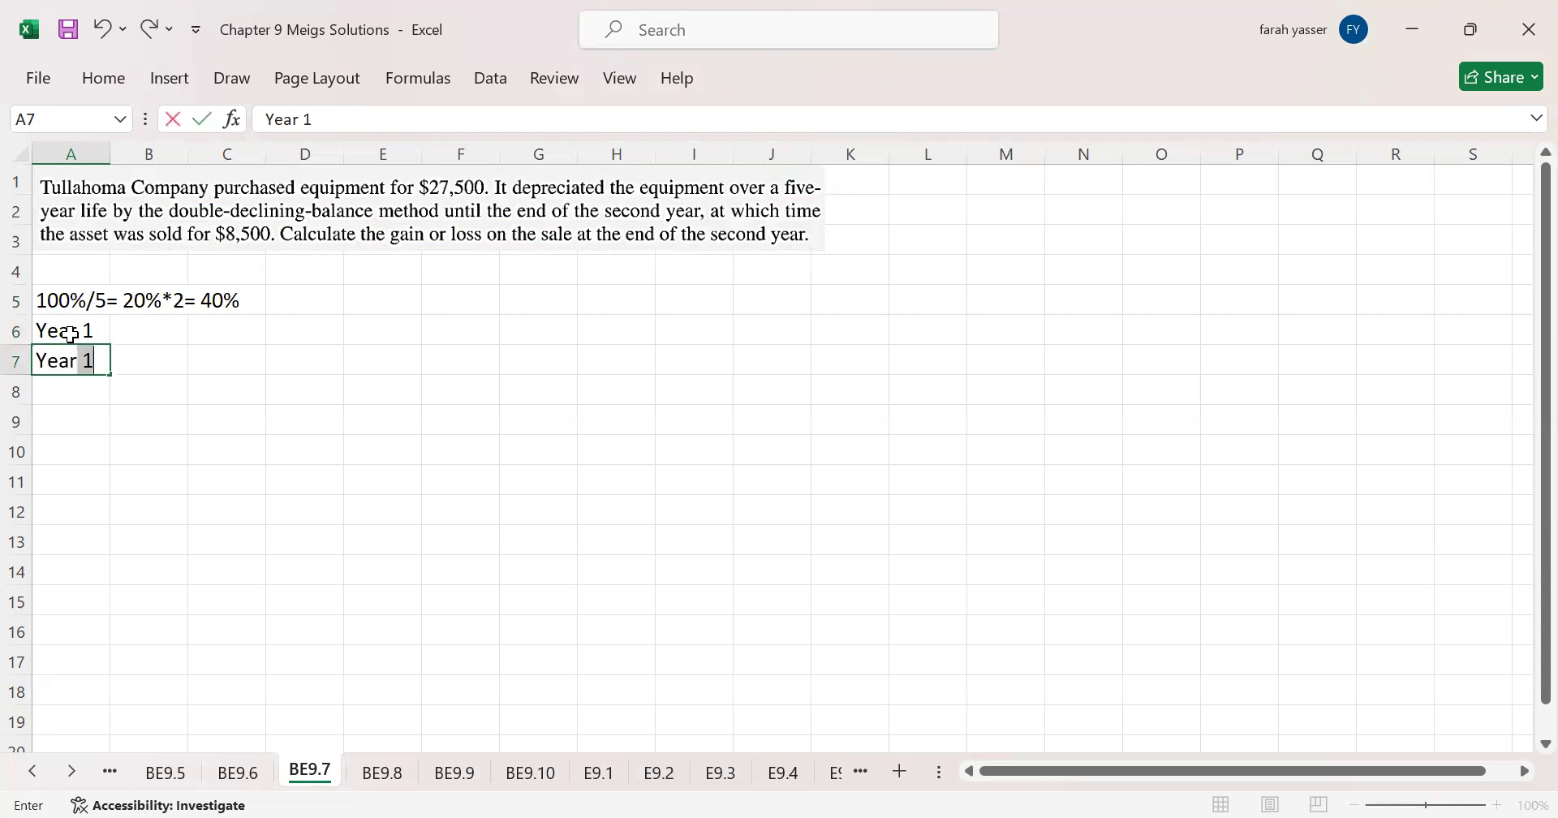
type("2")
key("Tab")
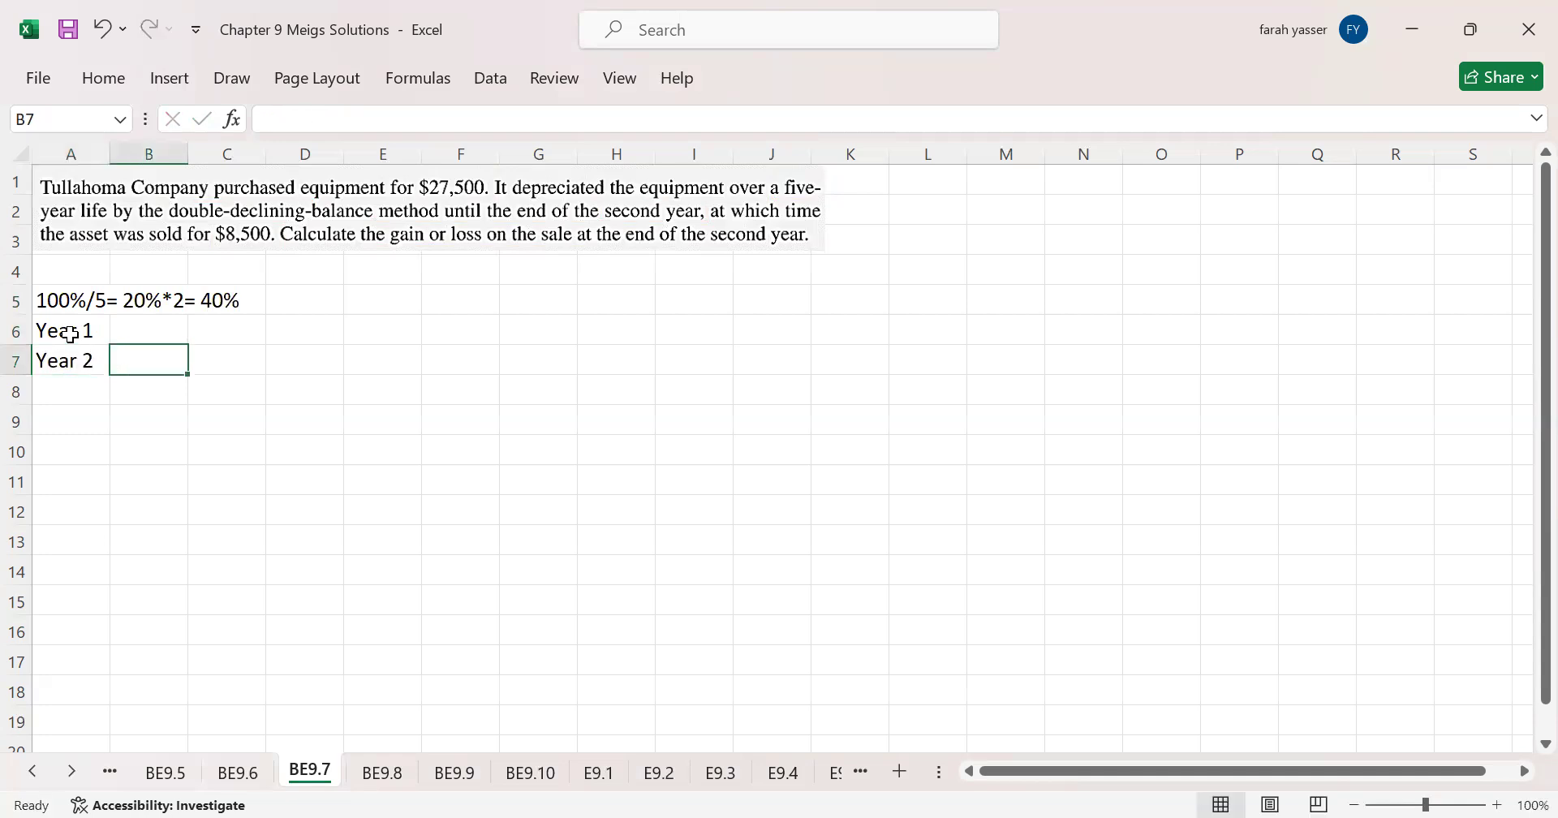
left_click_drag(71, 335, 91, 365)
left_click(149, 327)
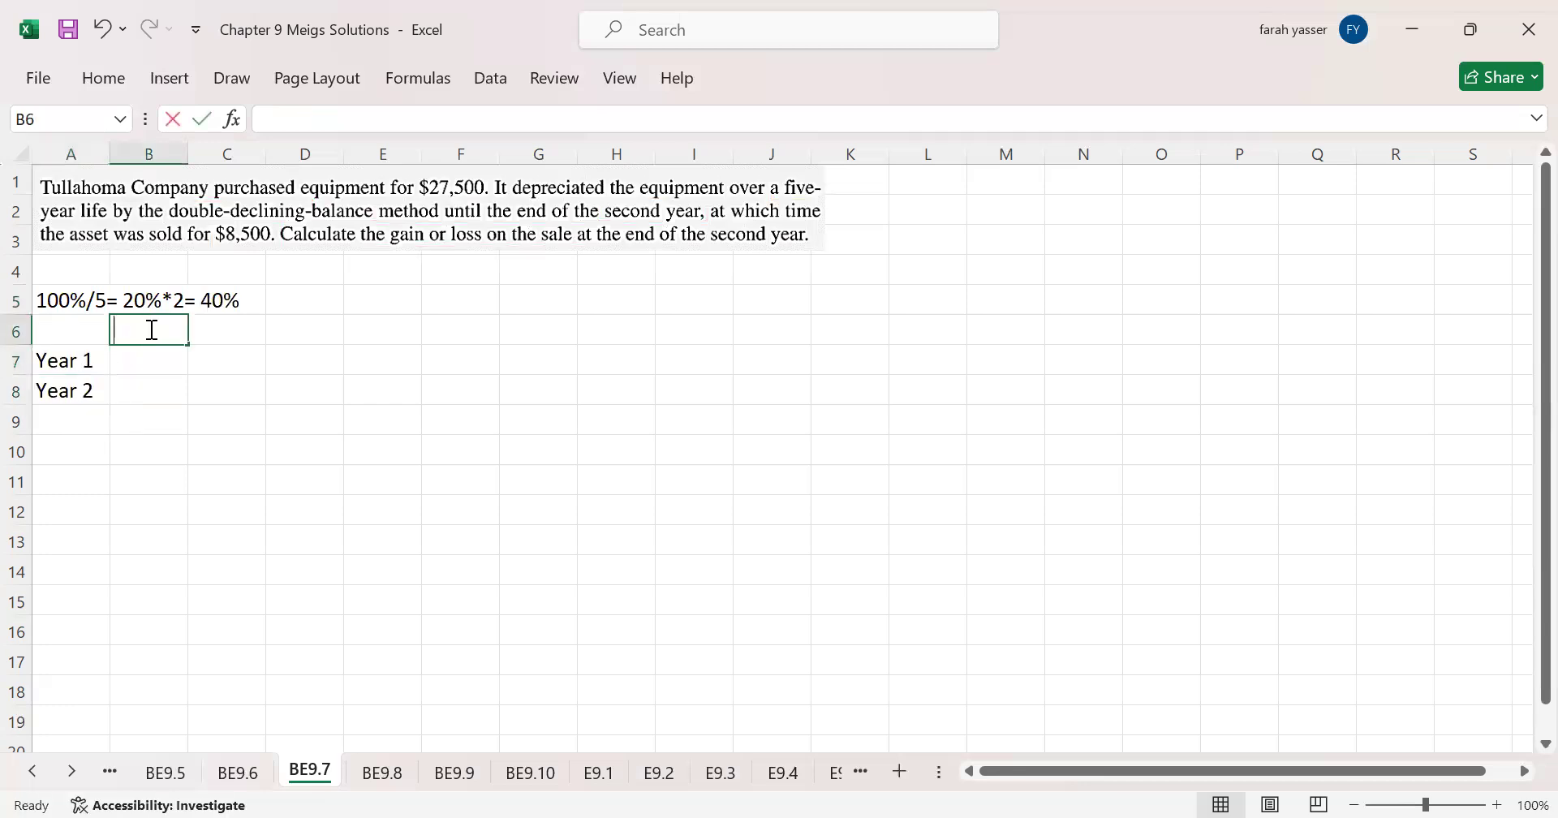
type("Deprecation")
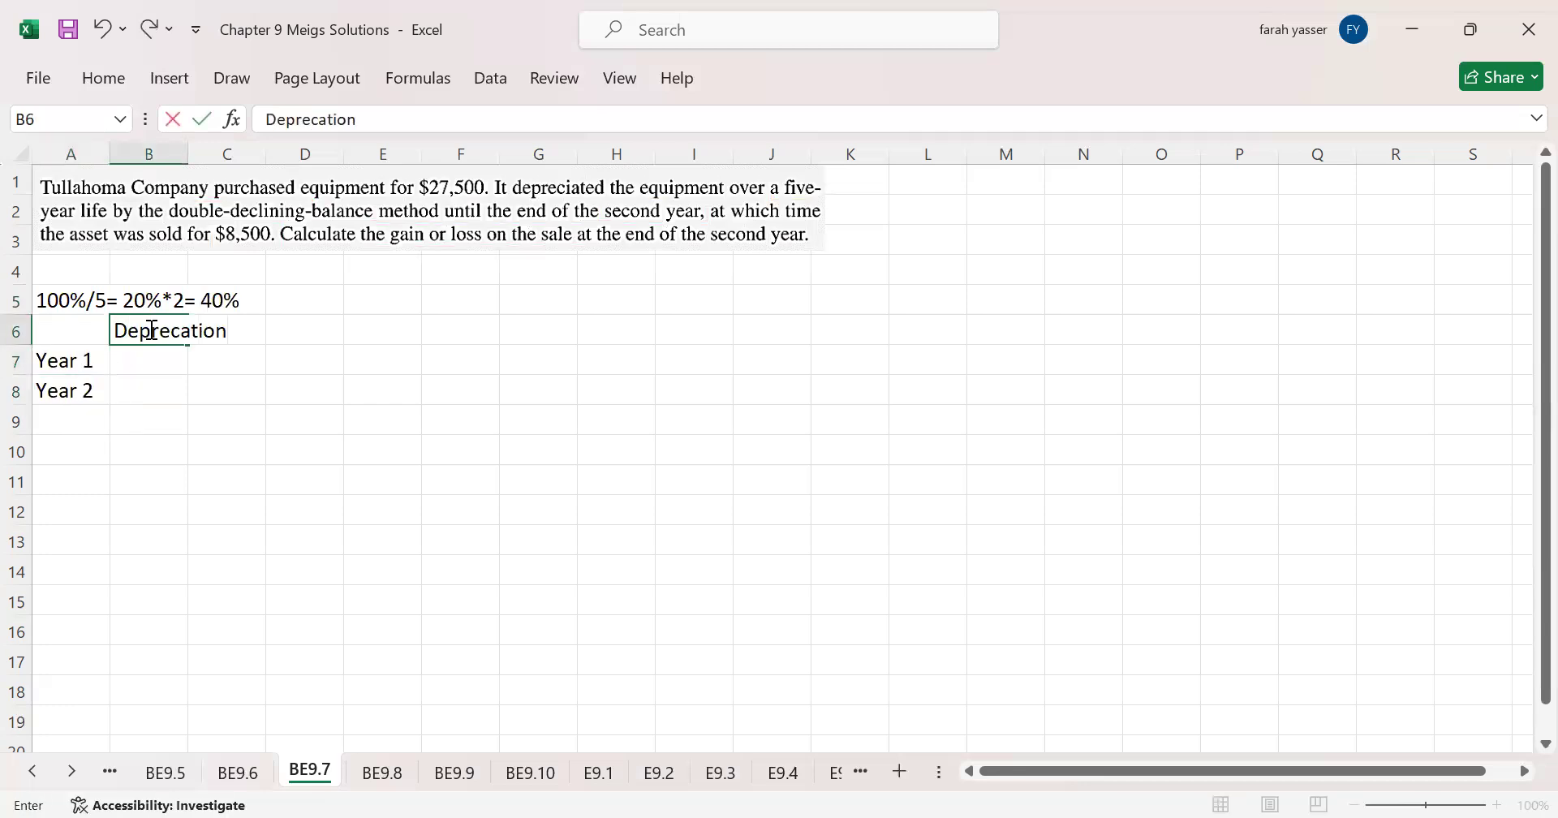
type(" Expense")
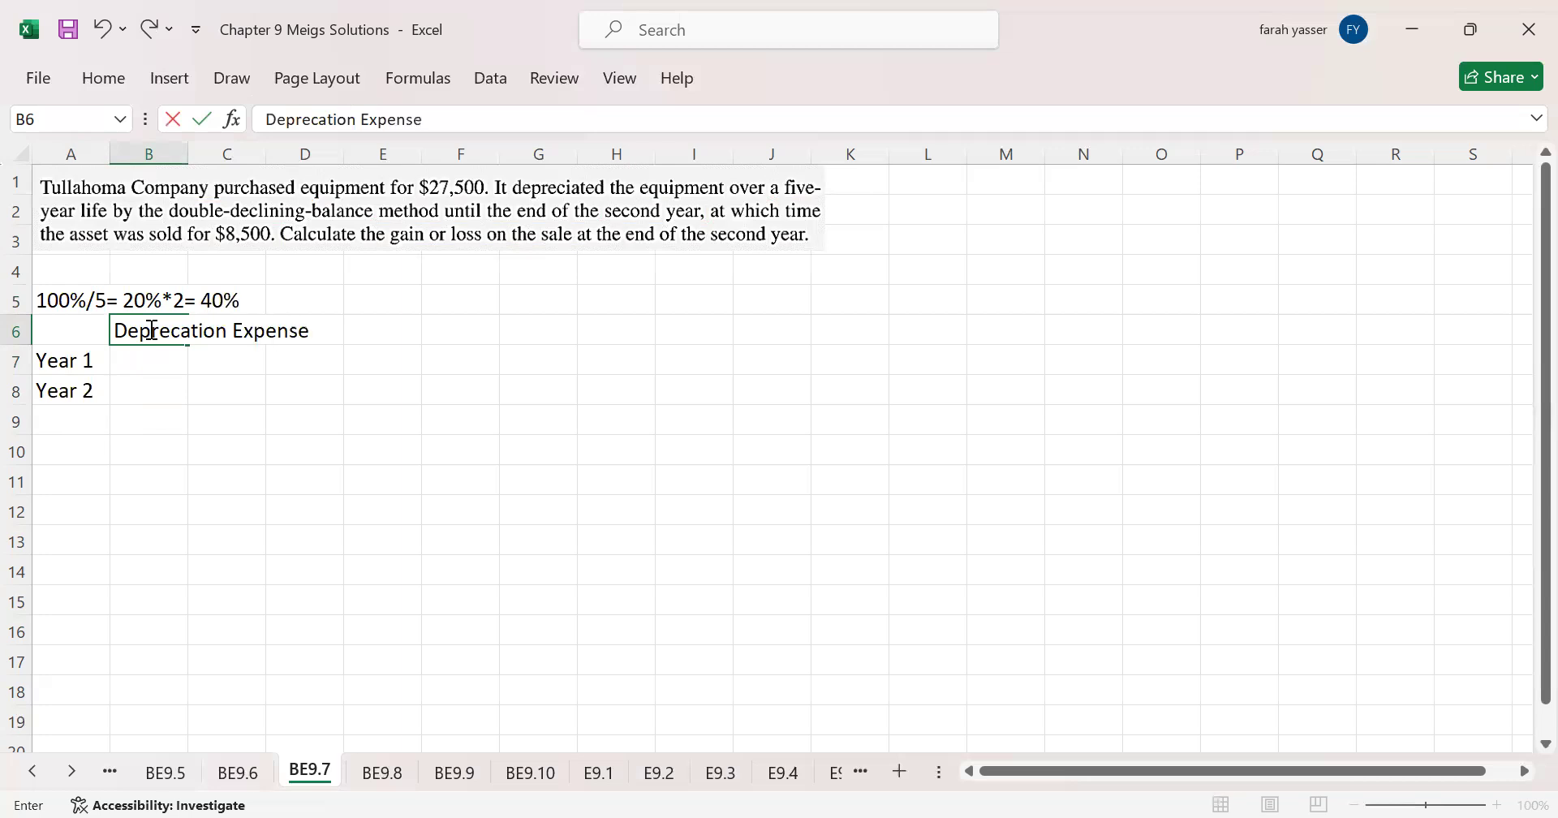
key("Tab")
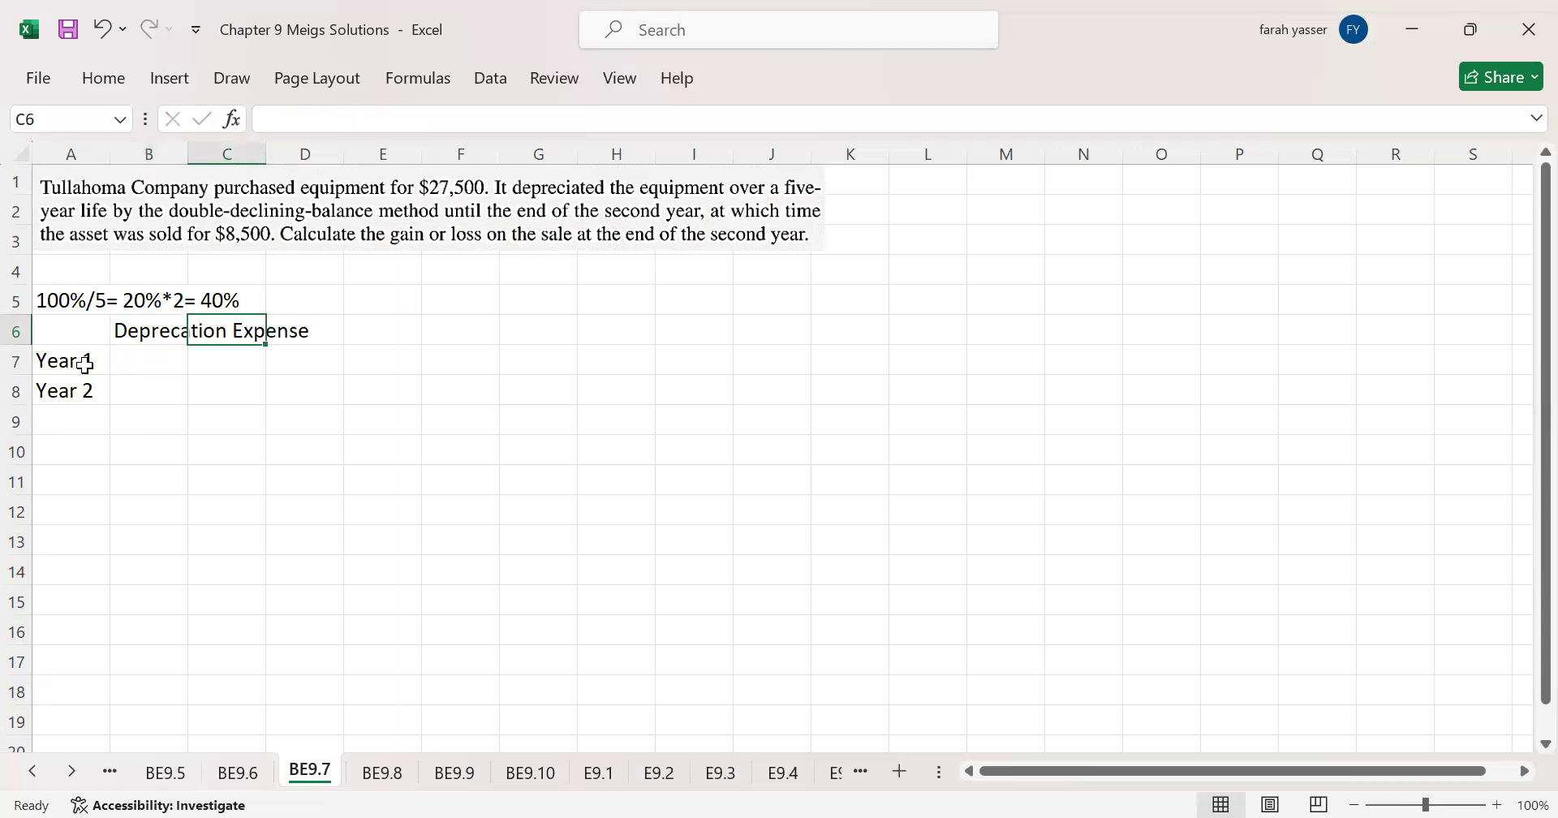
left_click(143, 358)
type("=")
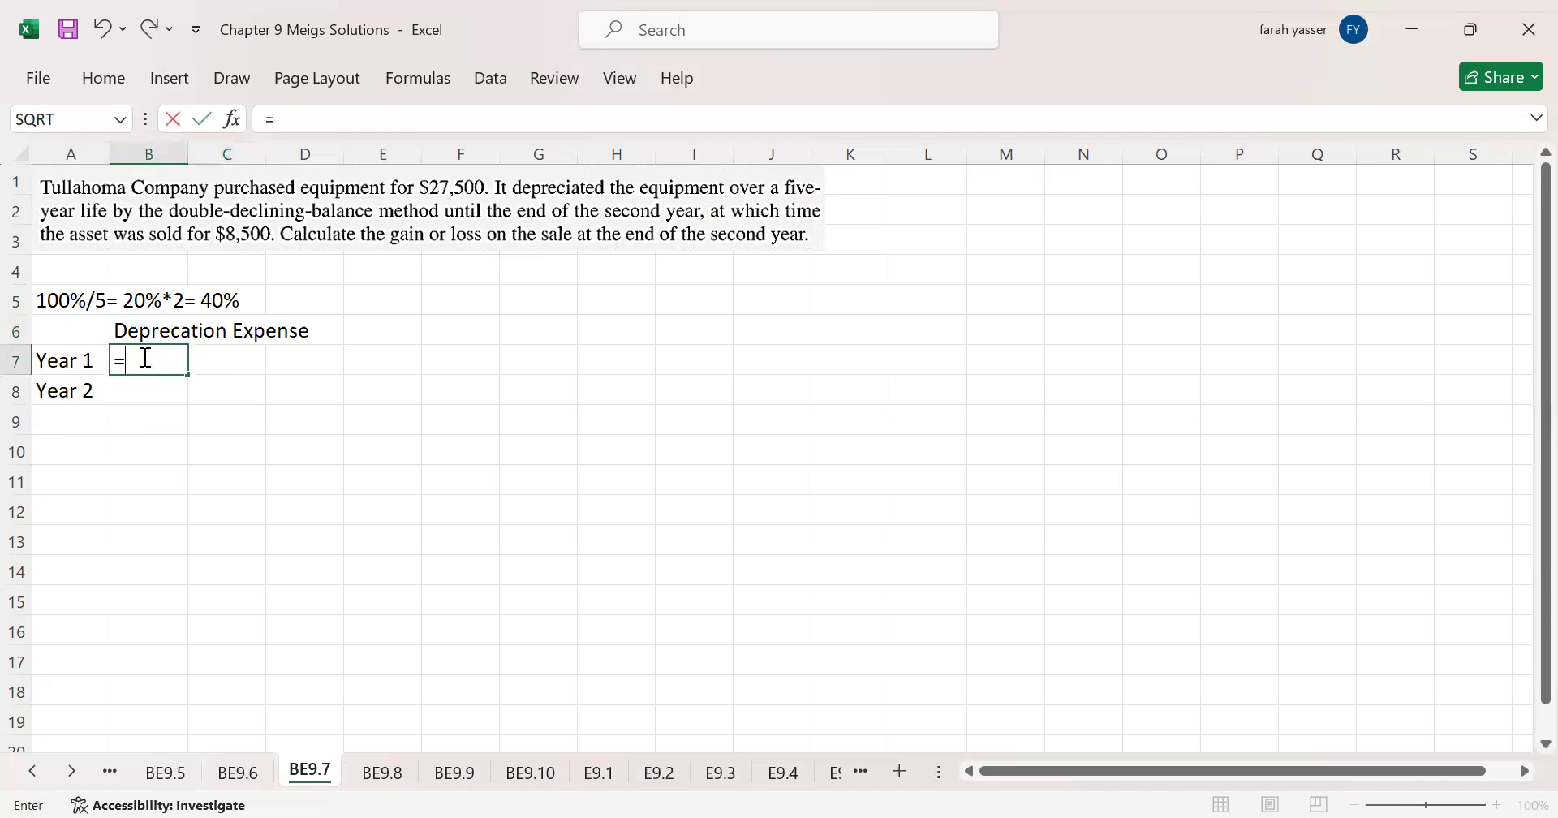
type("27500*40%")
key("Return")
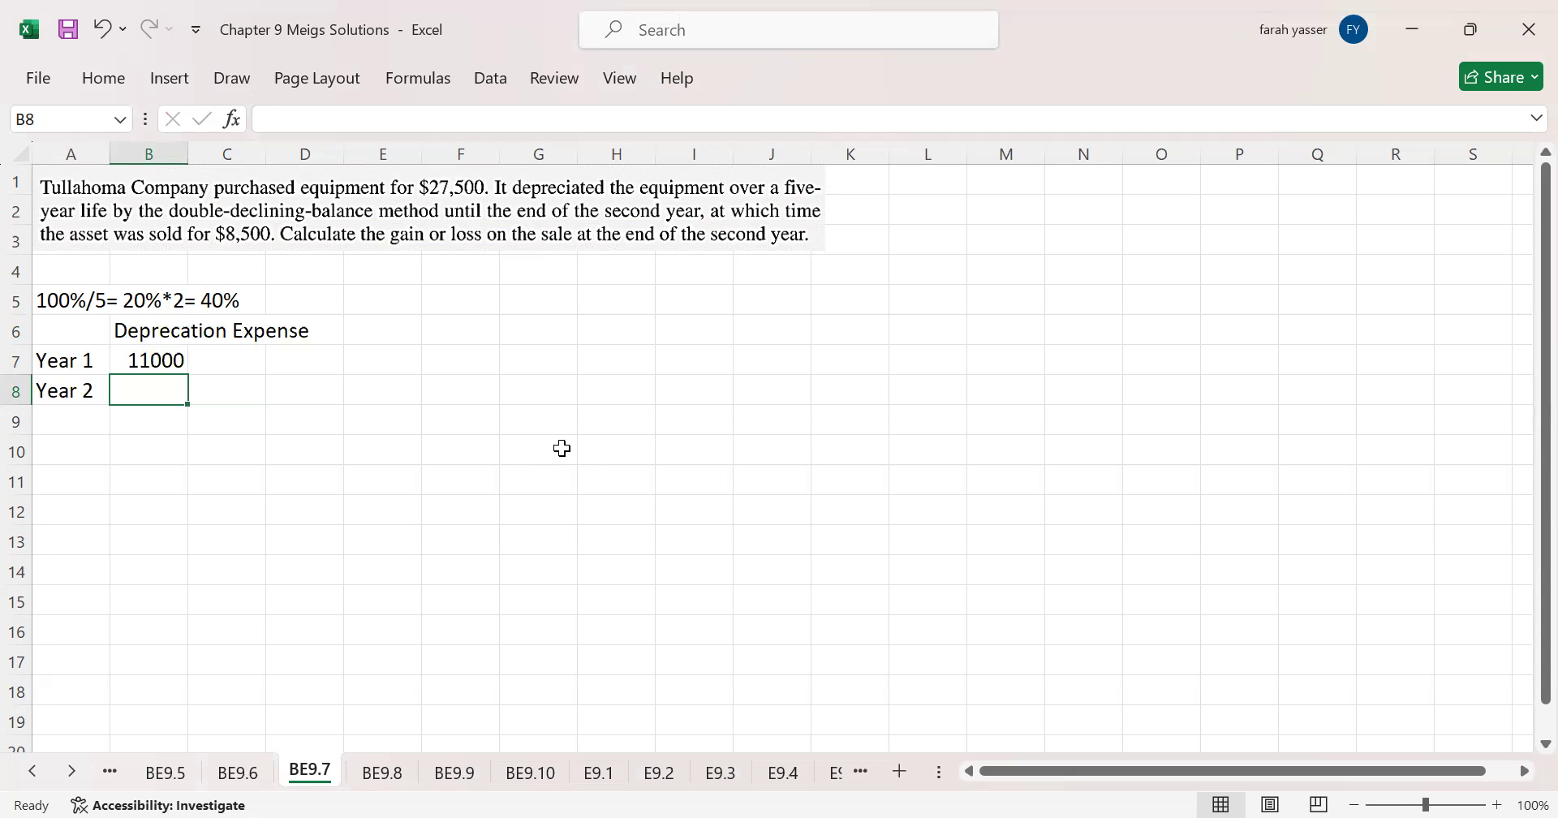
type("(")
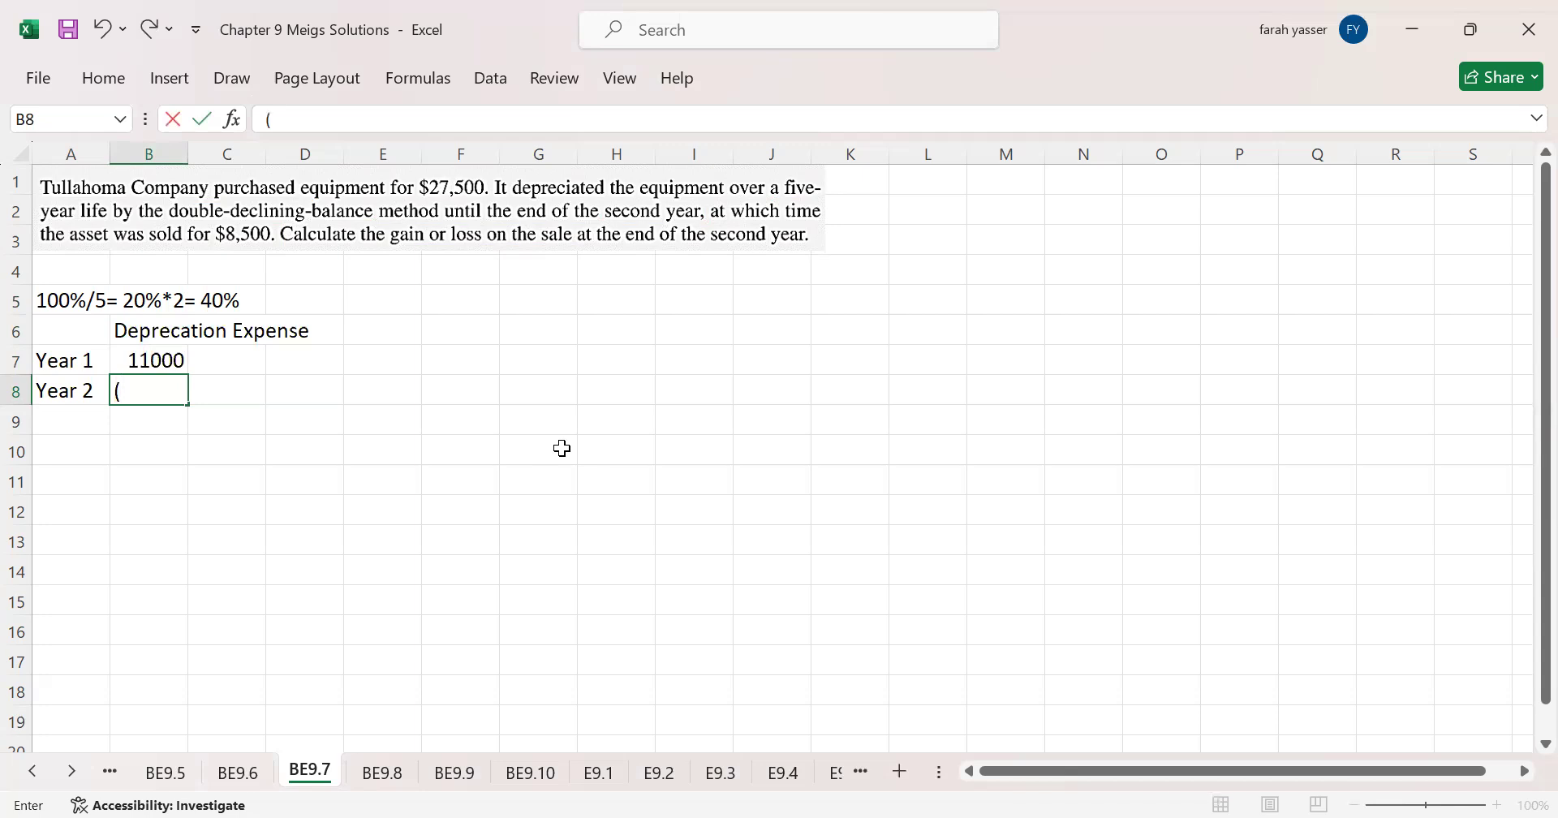
type("27500-")
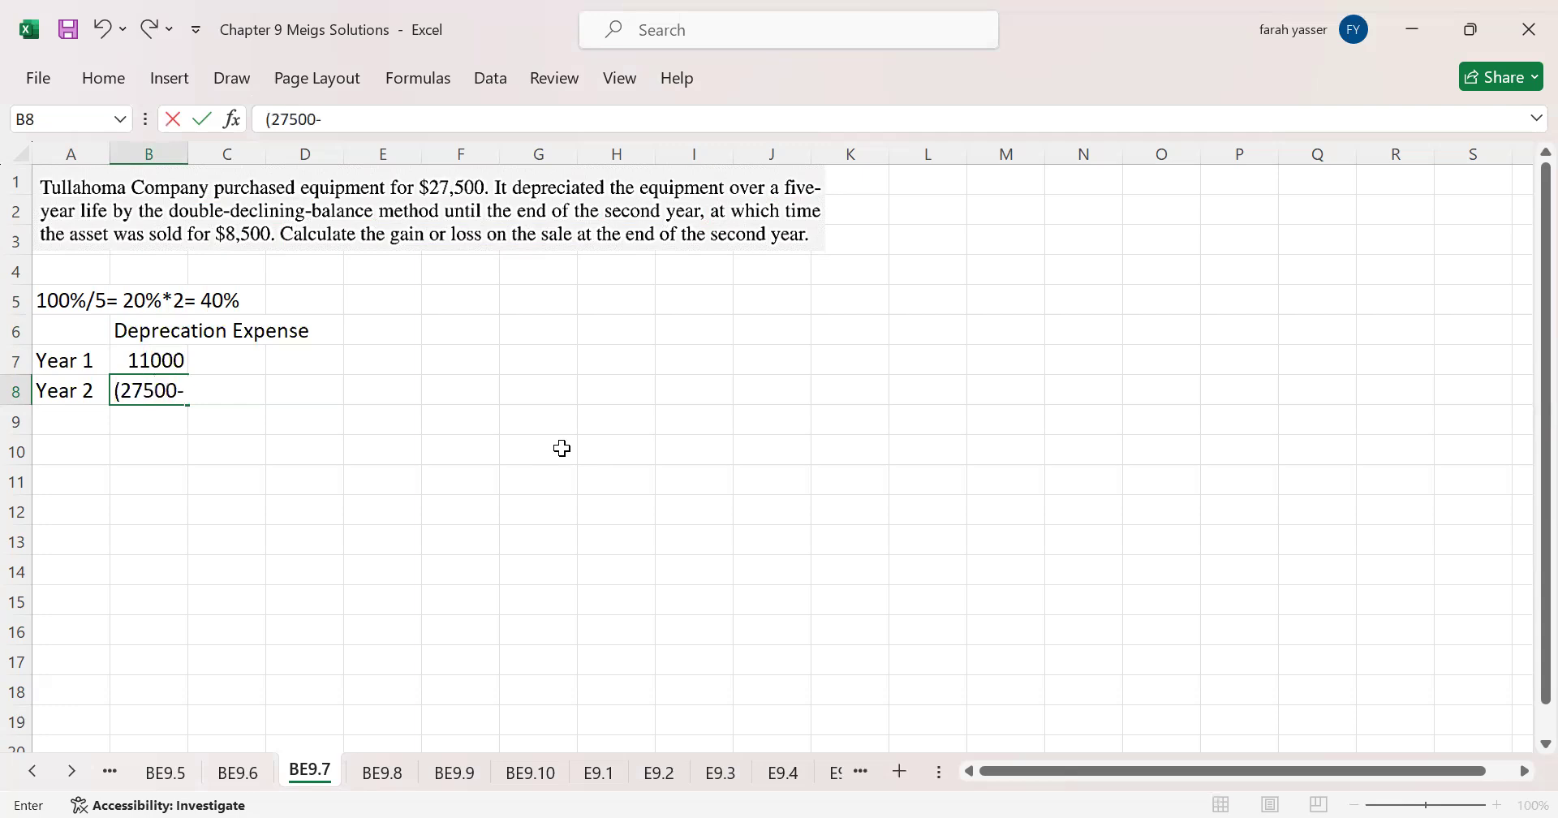
type("11000)*40")
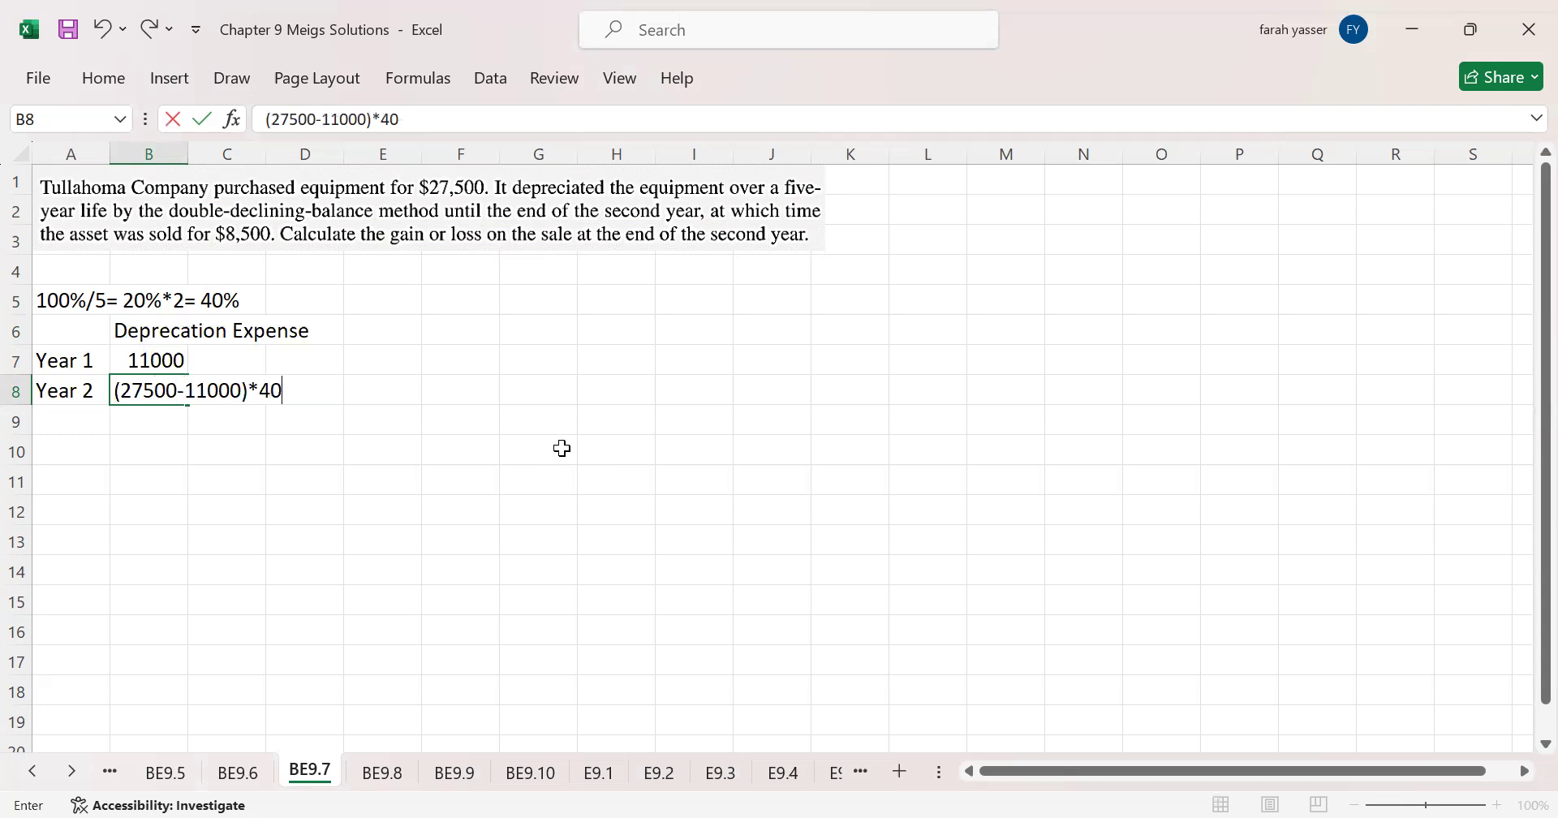
type("%")
key("Return")
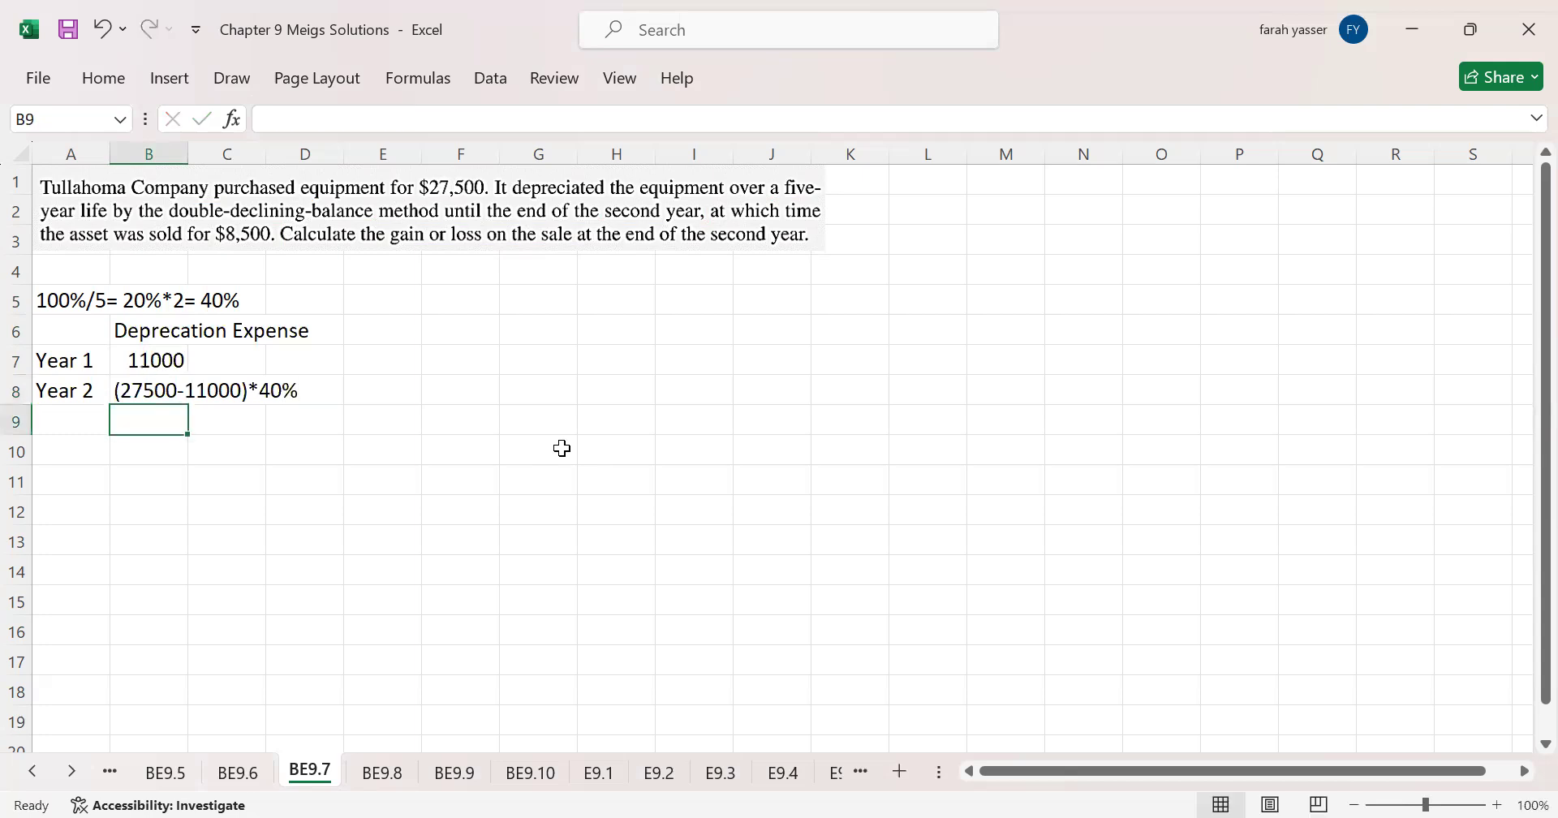
left_click(190, 392)
left_click(266, 119)
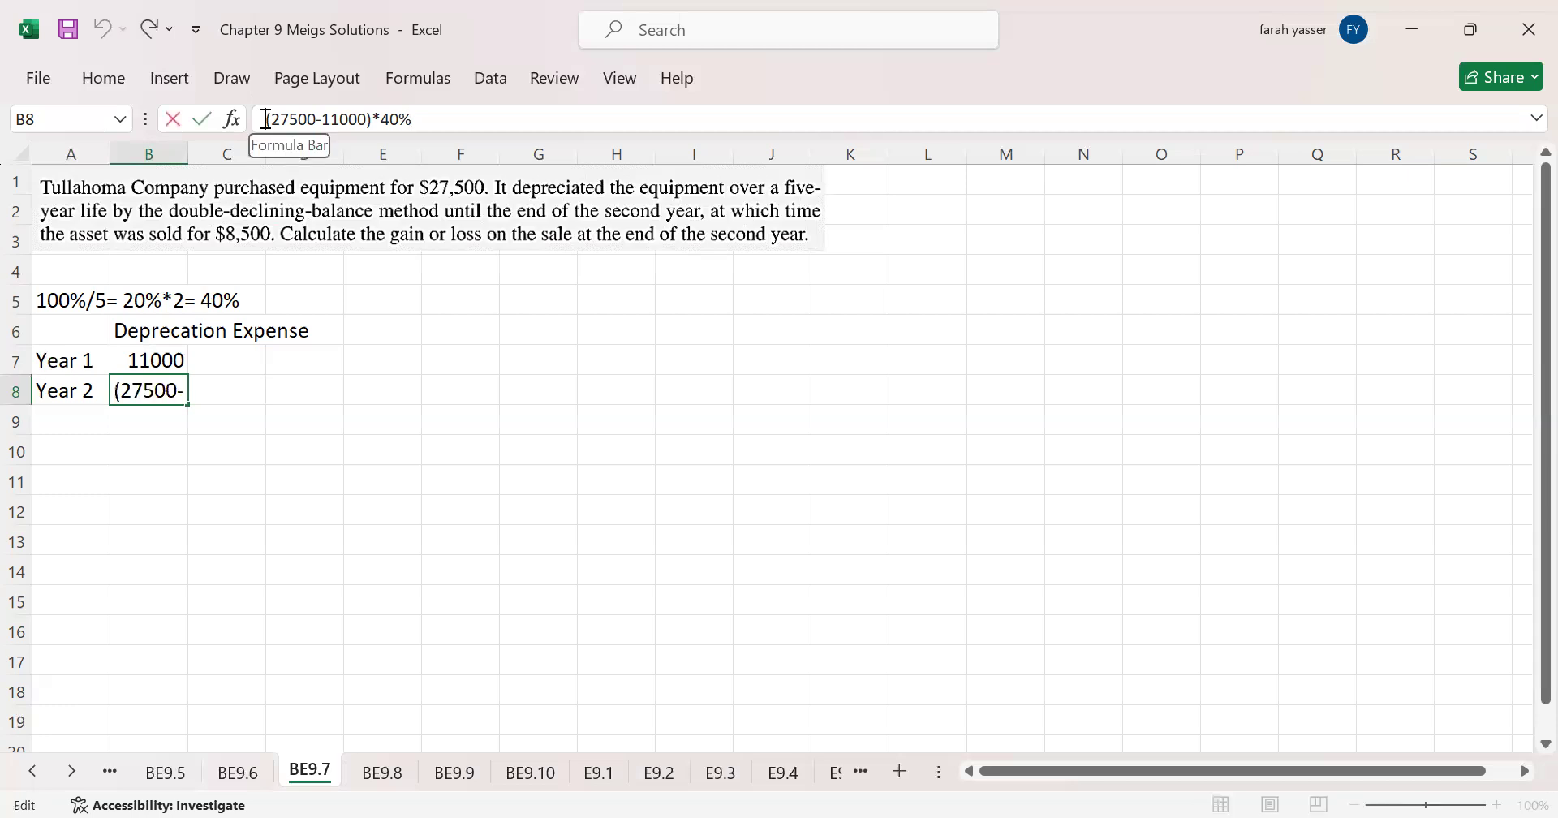
type("=")
key("Return")
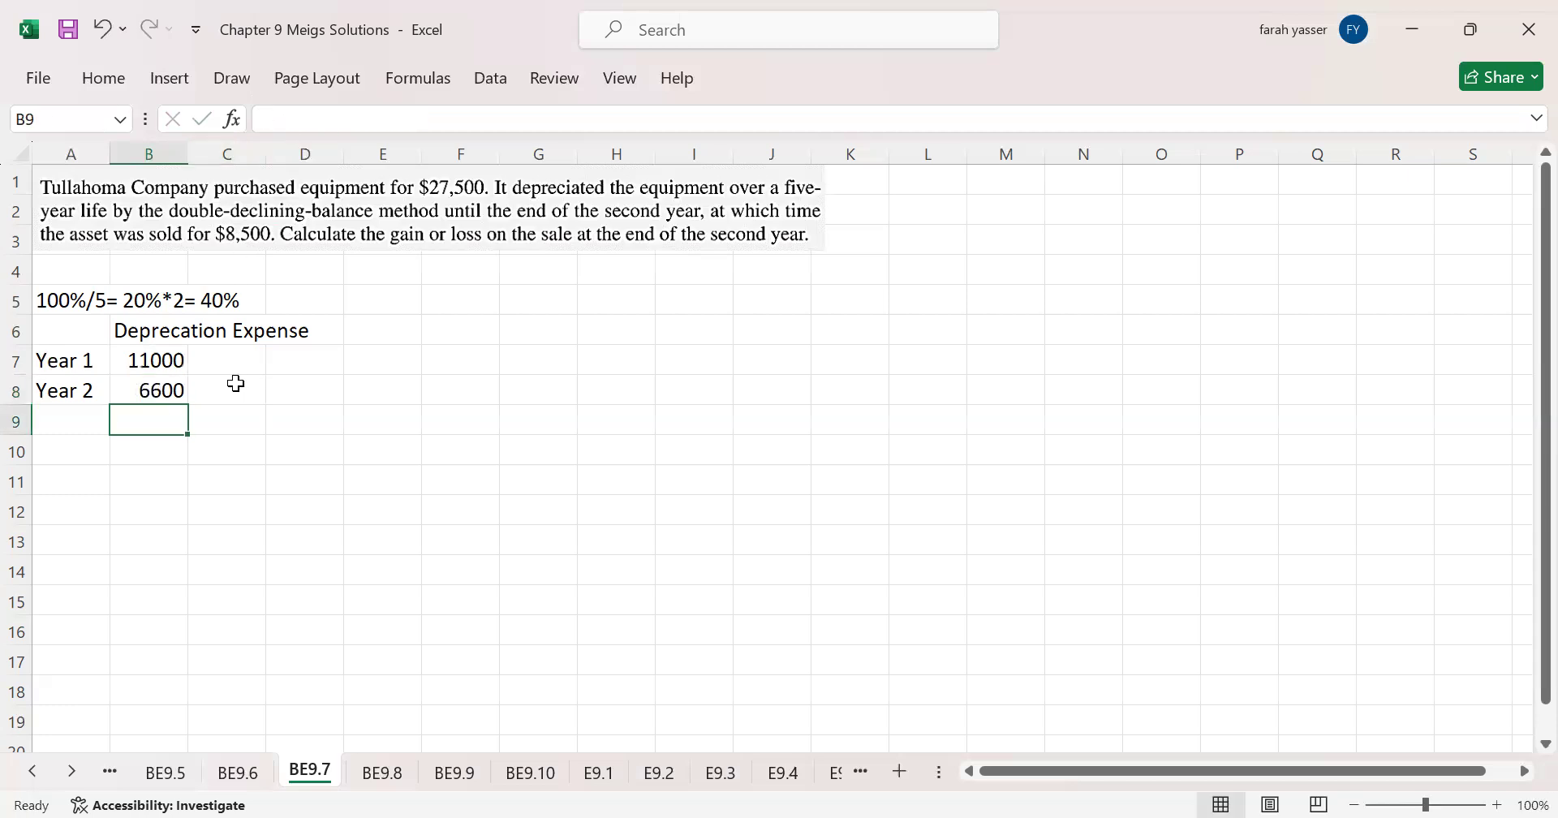
left_click_drag(172, 361, 177, 416)
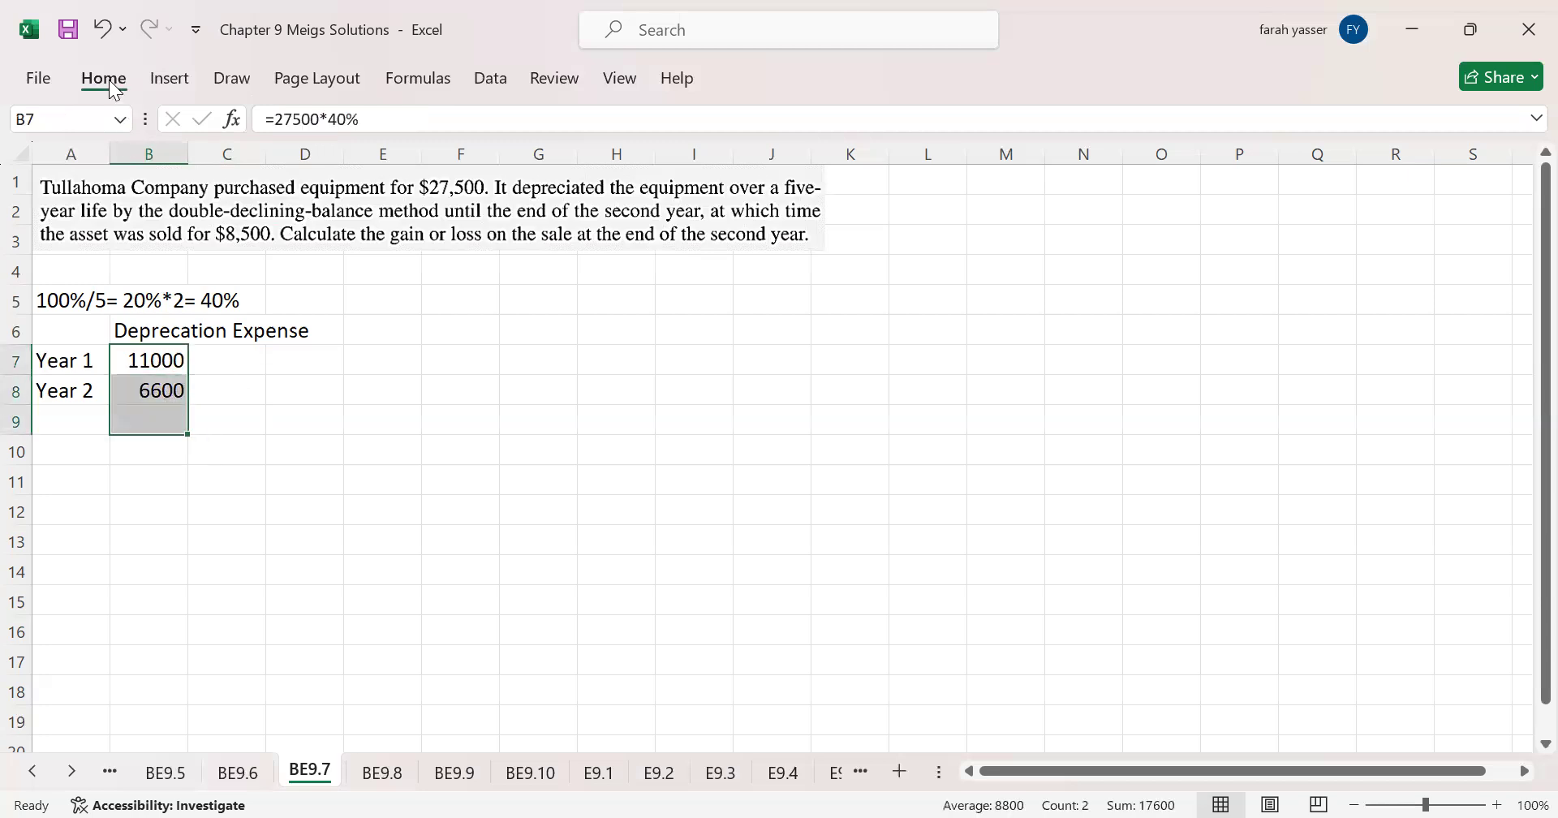
Step: AutoSum the two yearly amounts into B9 to get the 17600 total
left_click(108, 80)
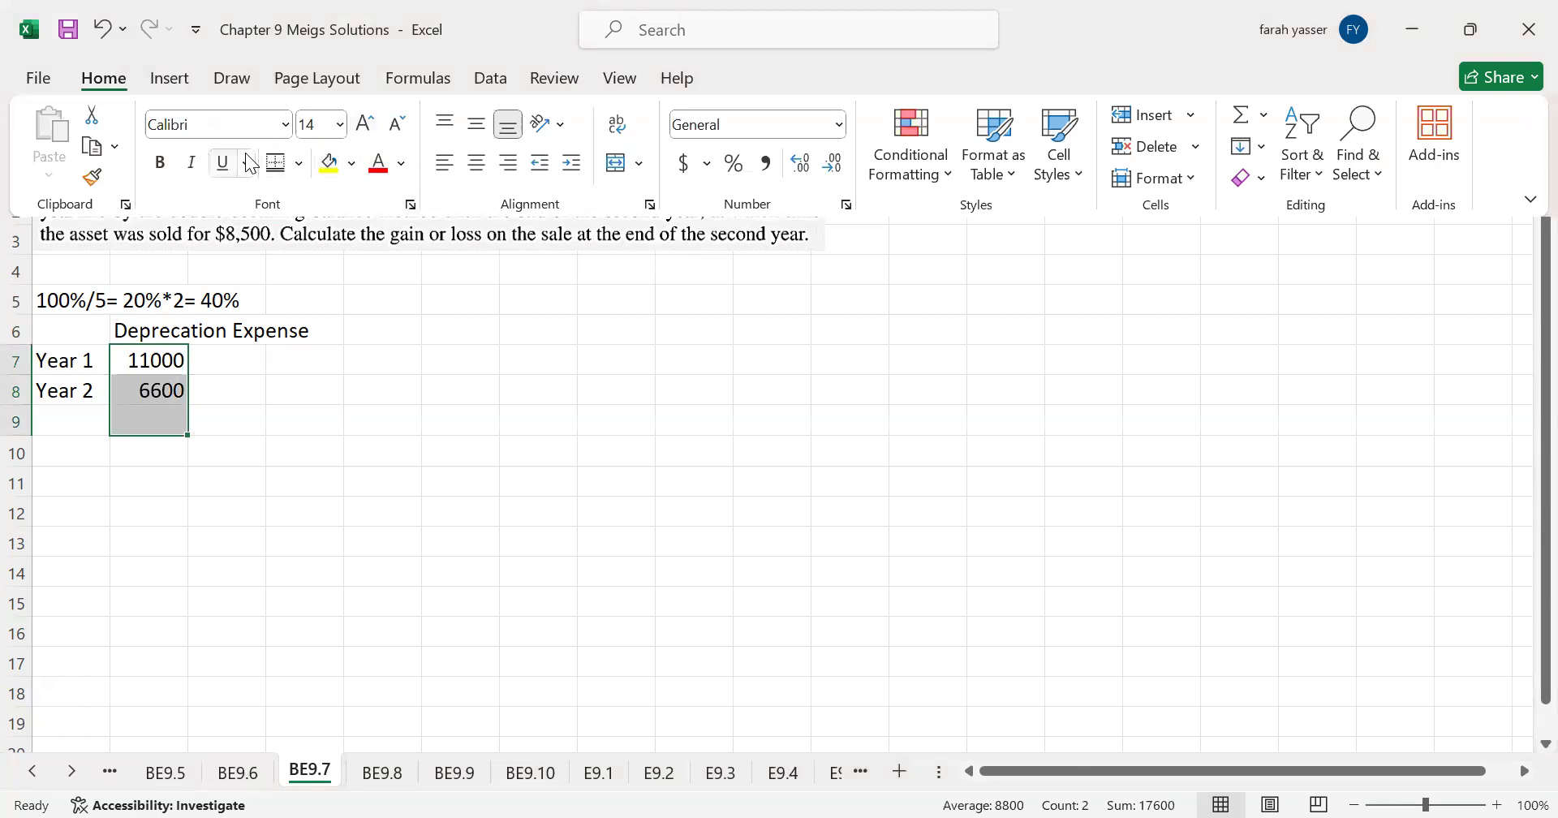
left_click(1246, 122)
left_click(532, 486)
Step: Give the 17600 total in B9 a yellow fill
left_click(149, 420)
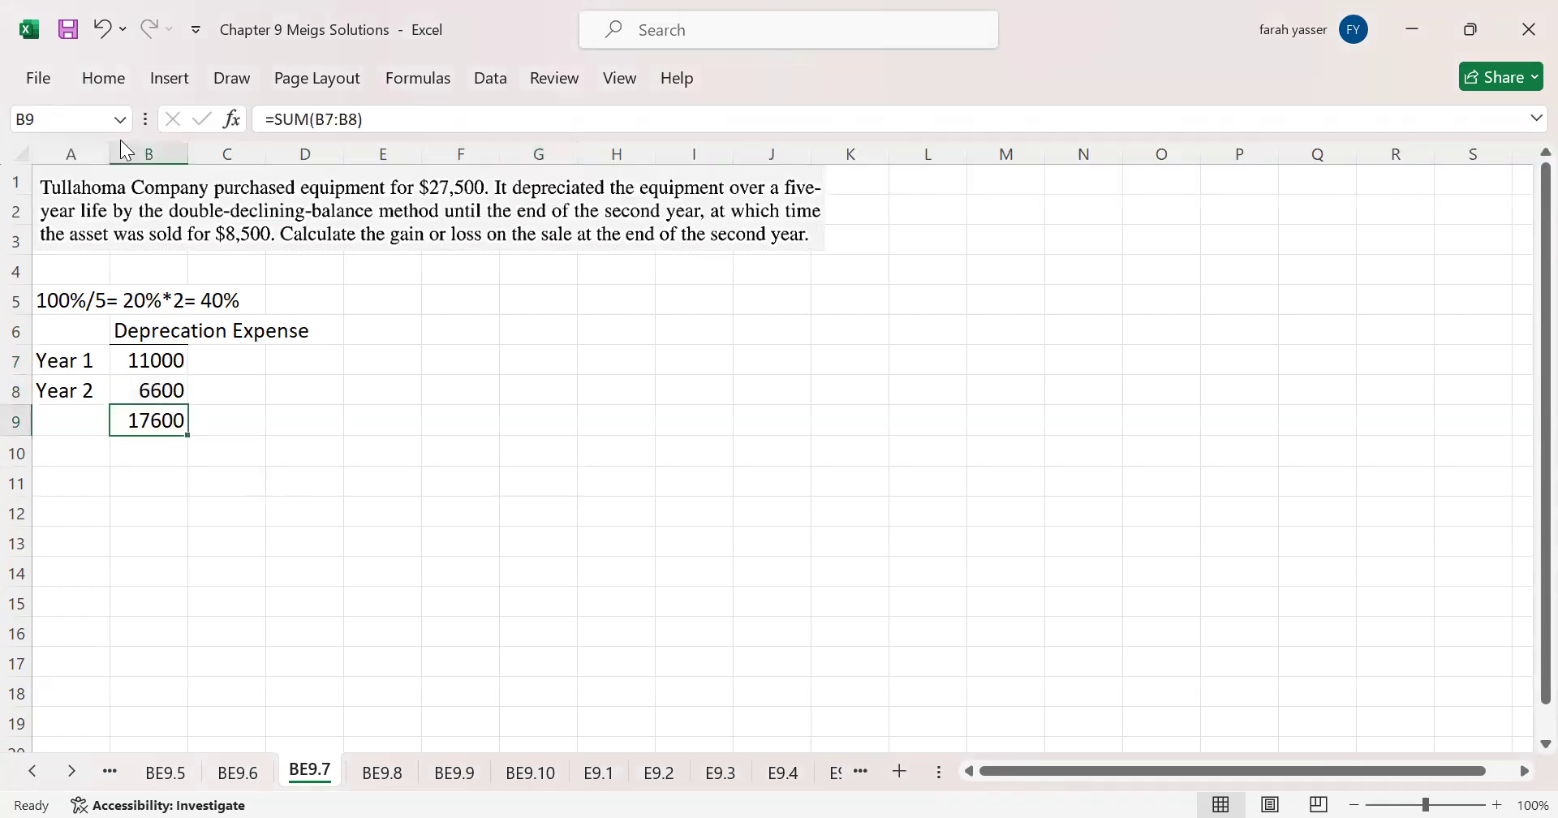
left_click(102, 79)
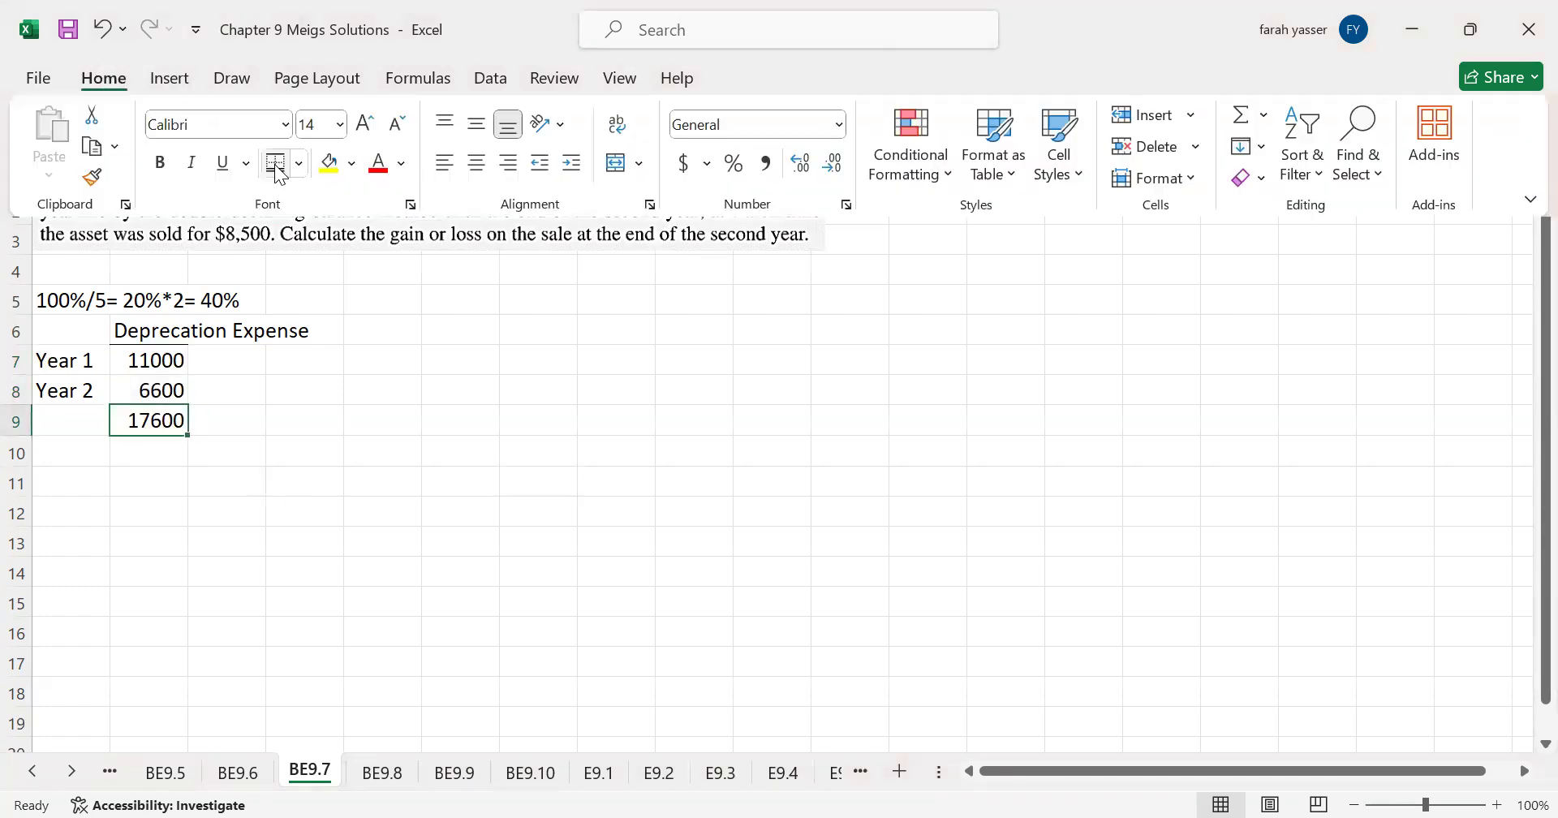
left_click(327, 167)
left_click(362, 418)
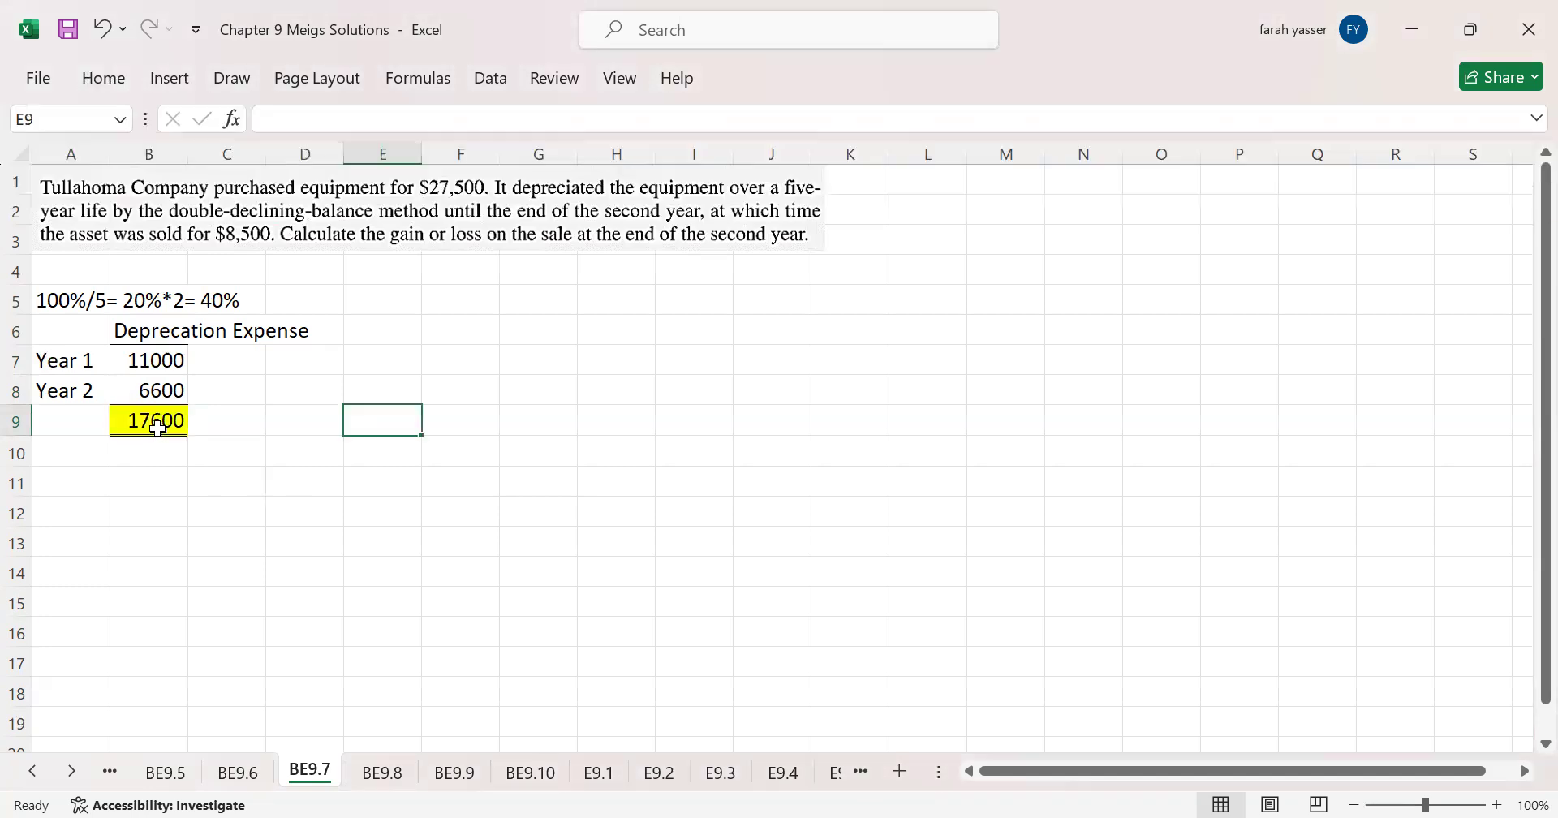
left_click(92, 478)
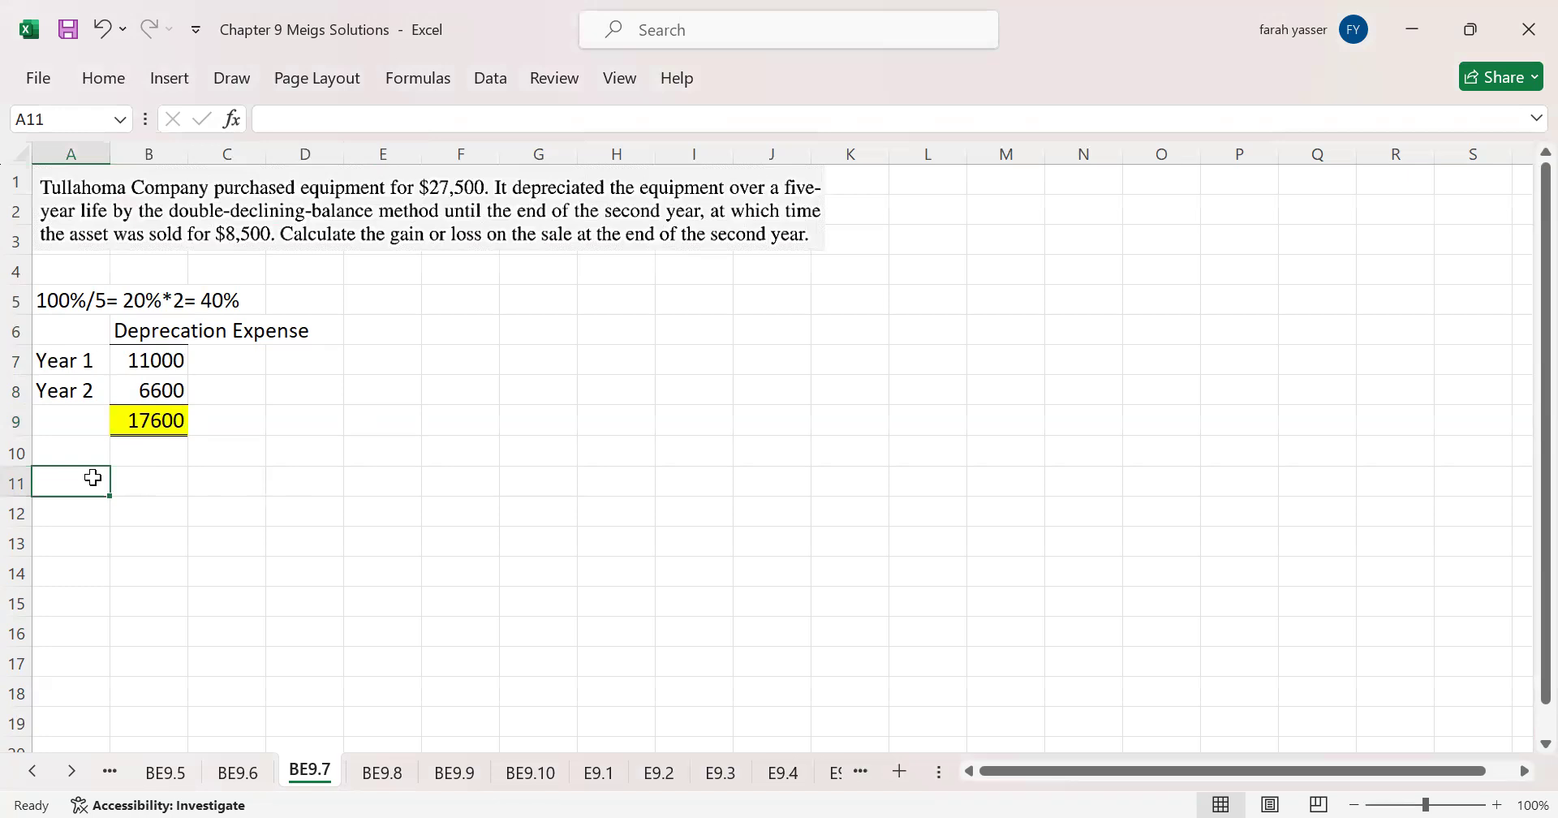
Step: Enter Cost 27500 and Acc Deprecation -17600 in rows 11 and 12
type("Cost")
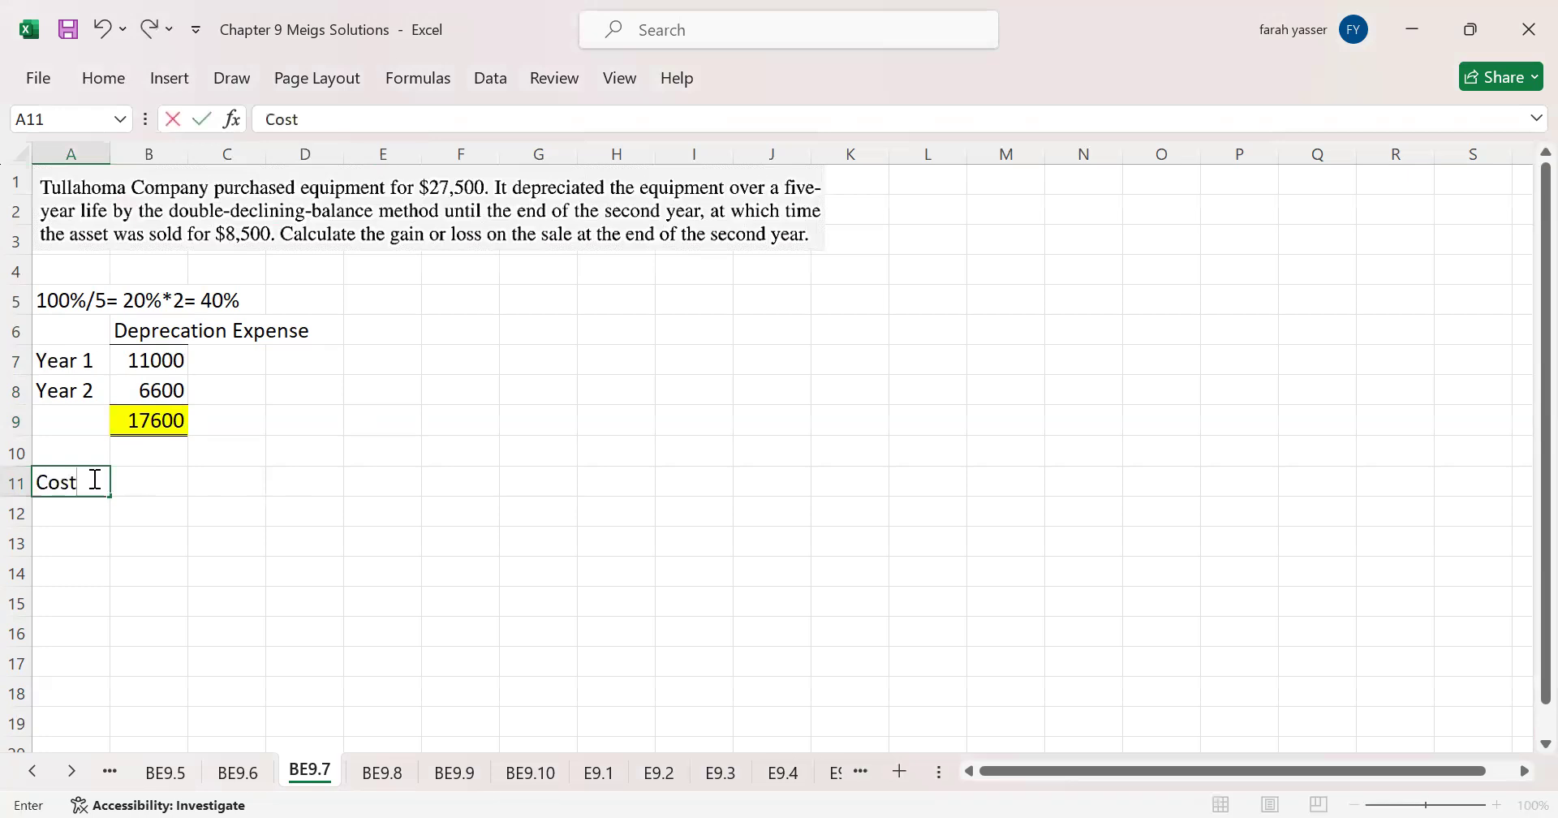
key("Tab")
key("Tab")
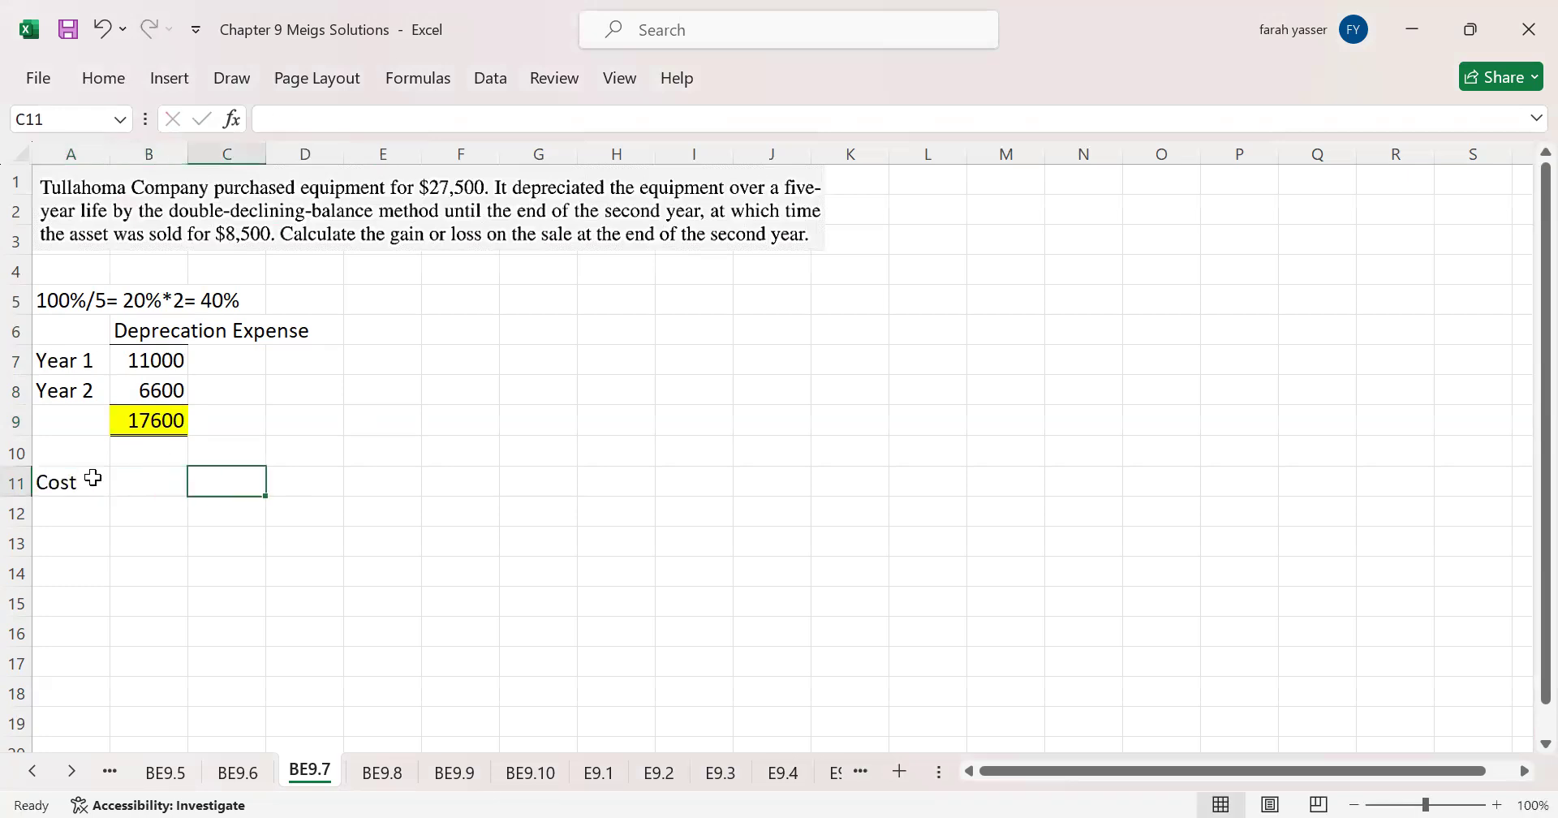
type("27500")
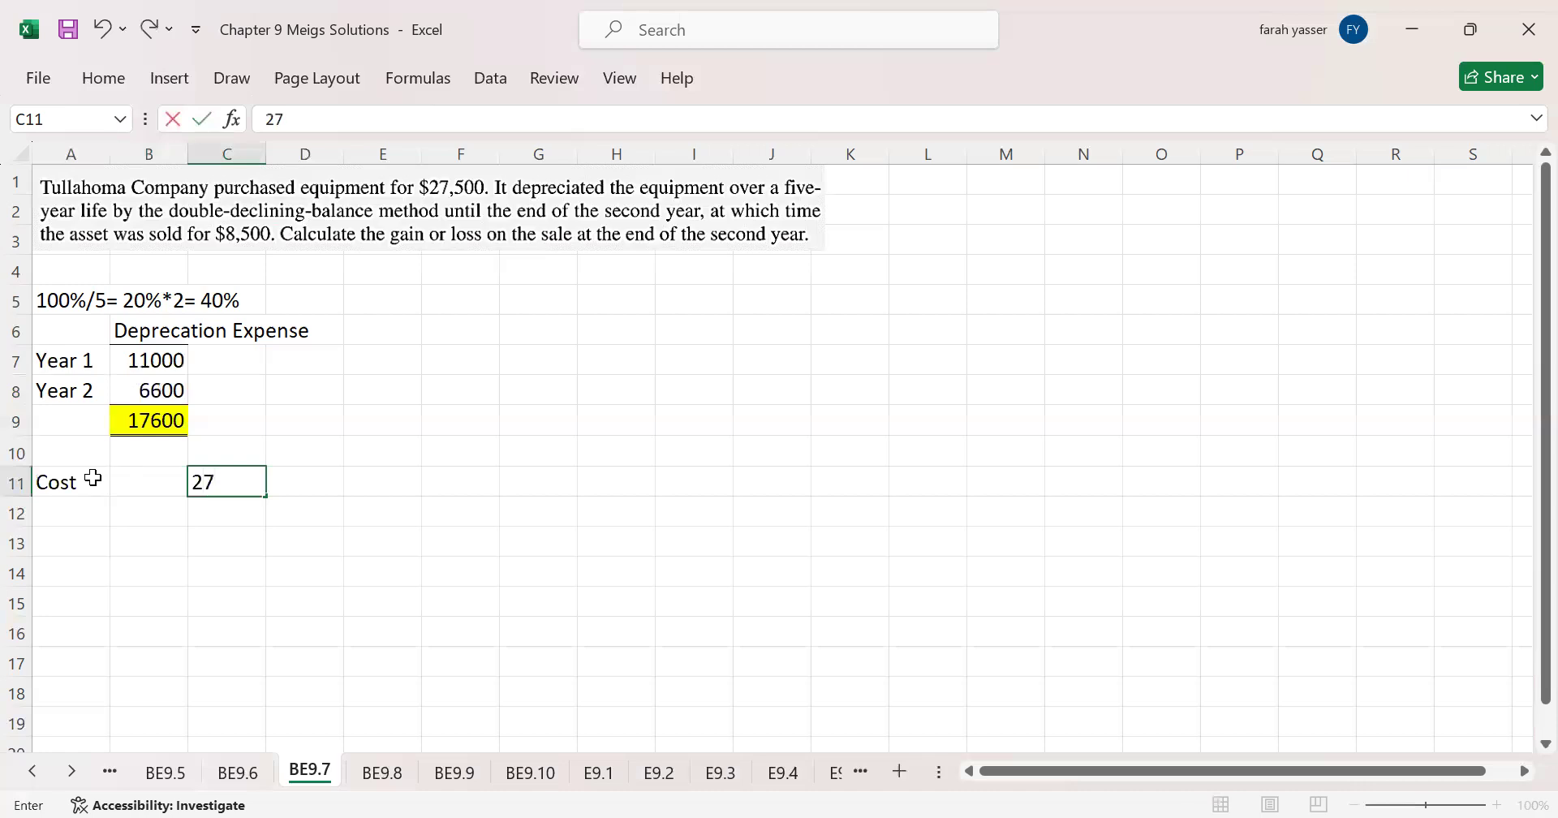
key("Return")
key("Left")
key("Left")
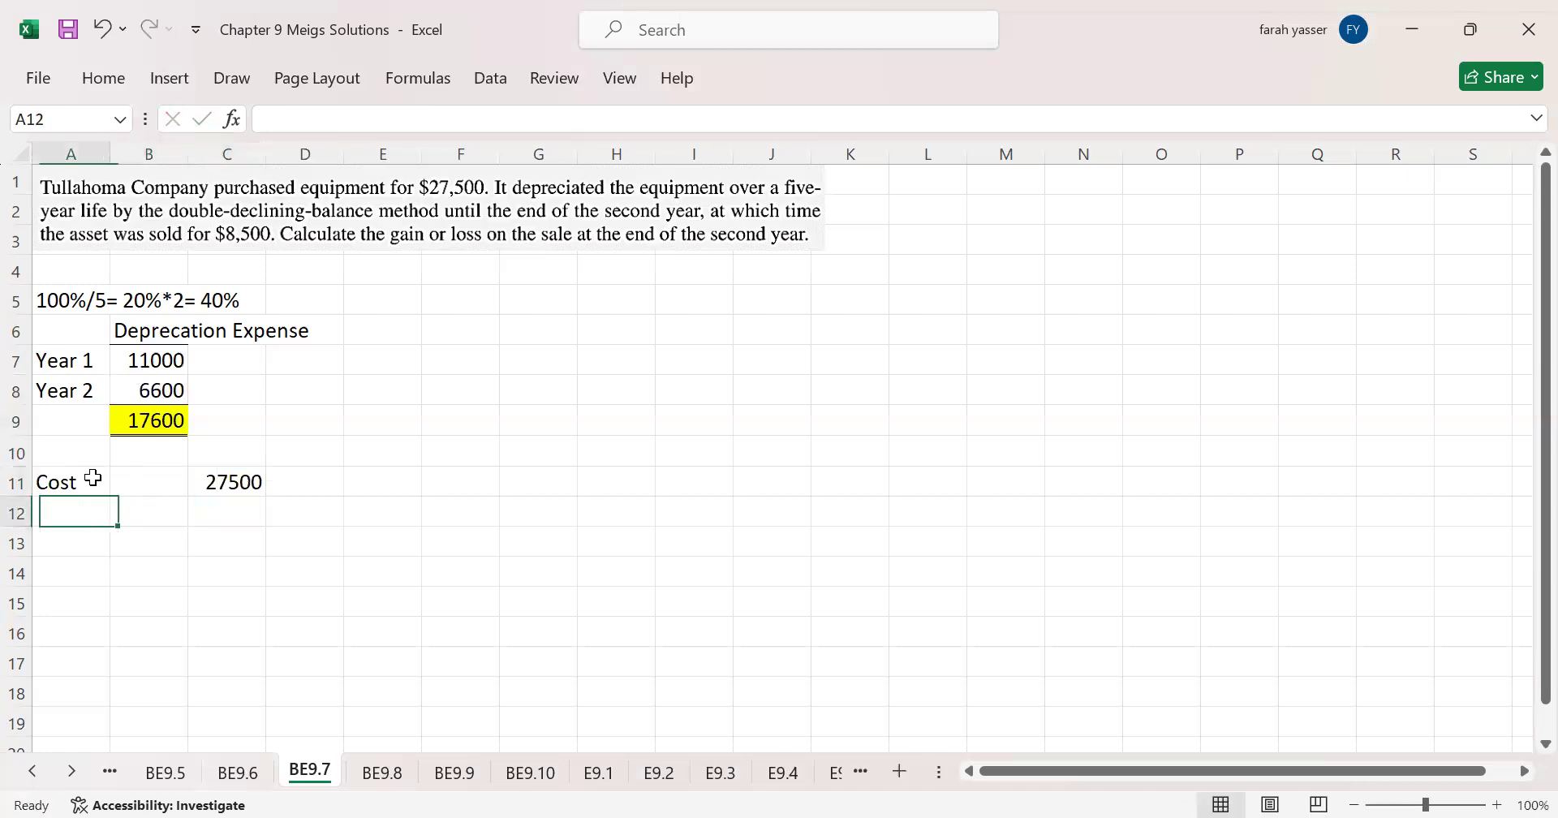
type("A")
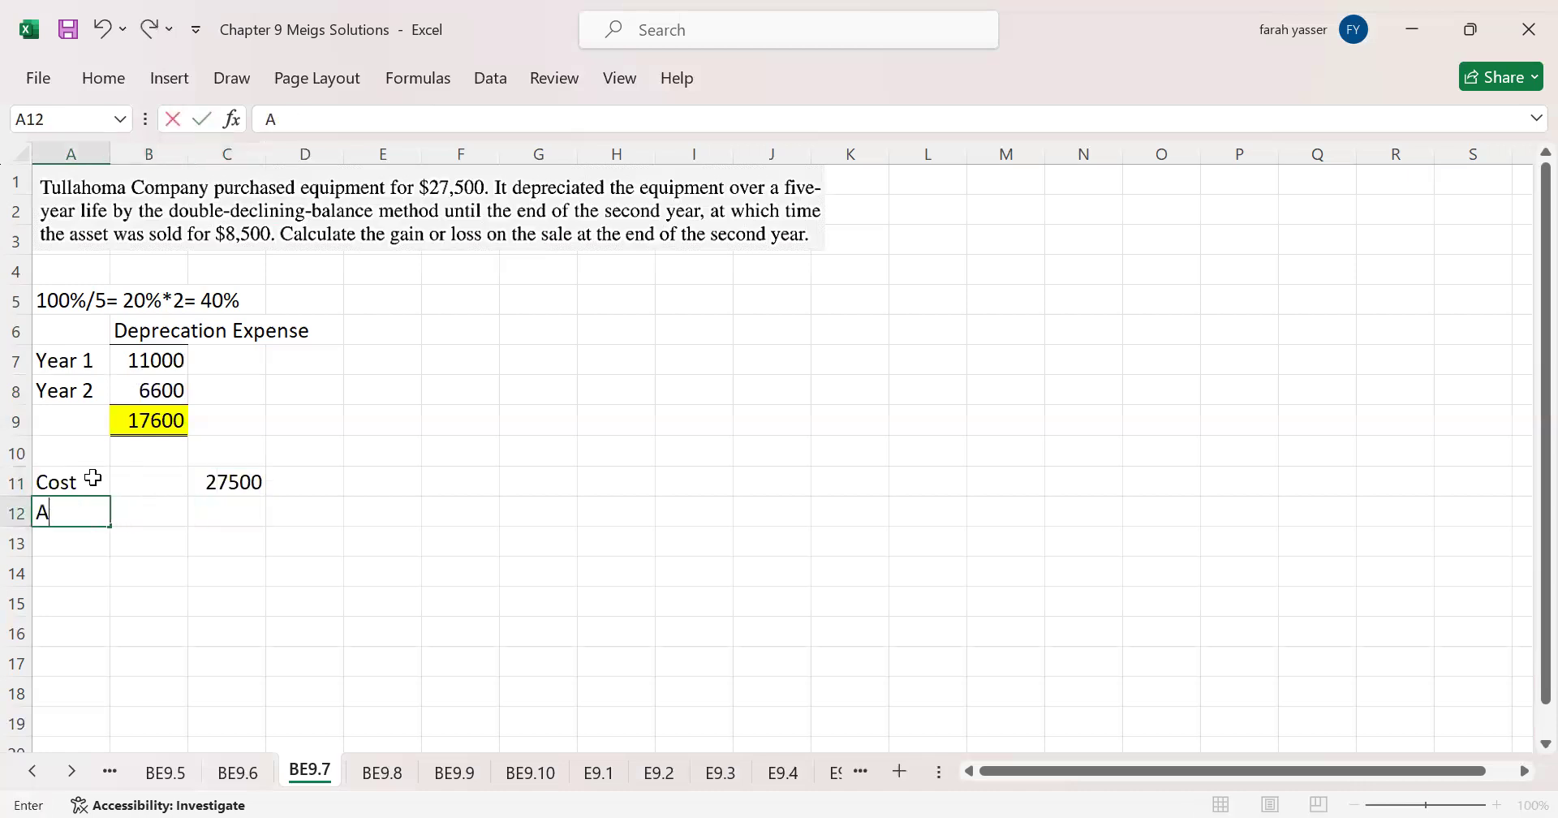
type("cc Deprecation")
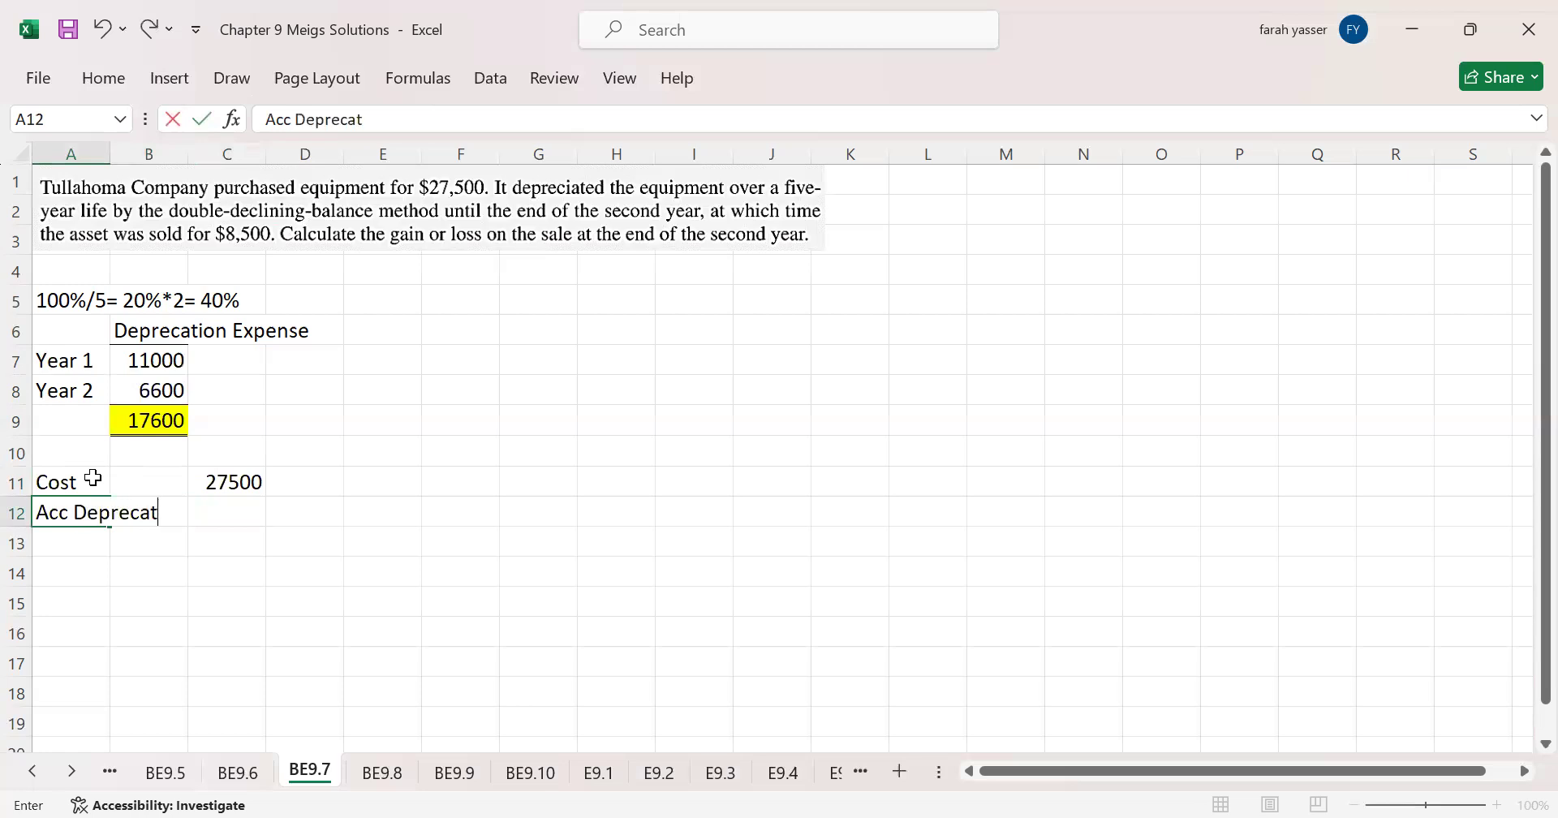
key("Right")
key("Right")
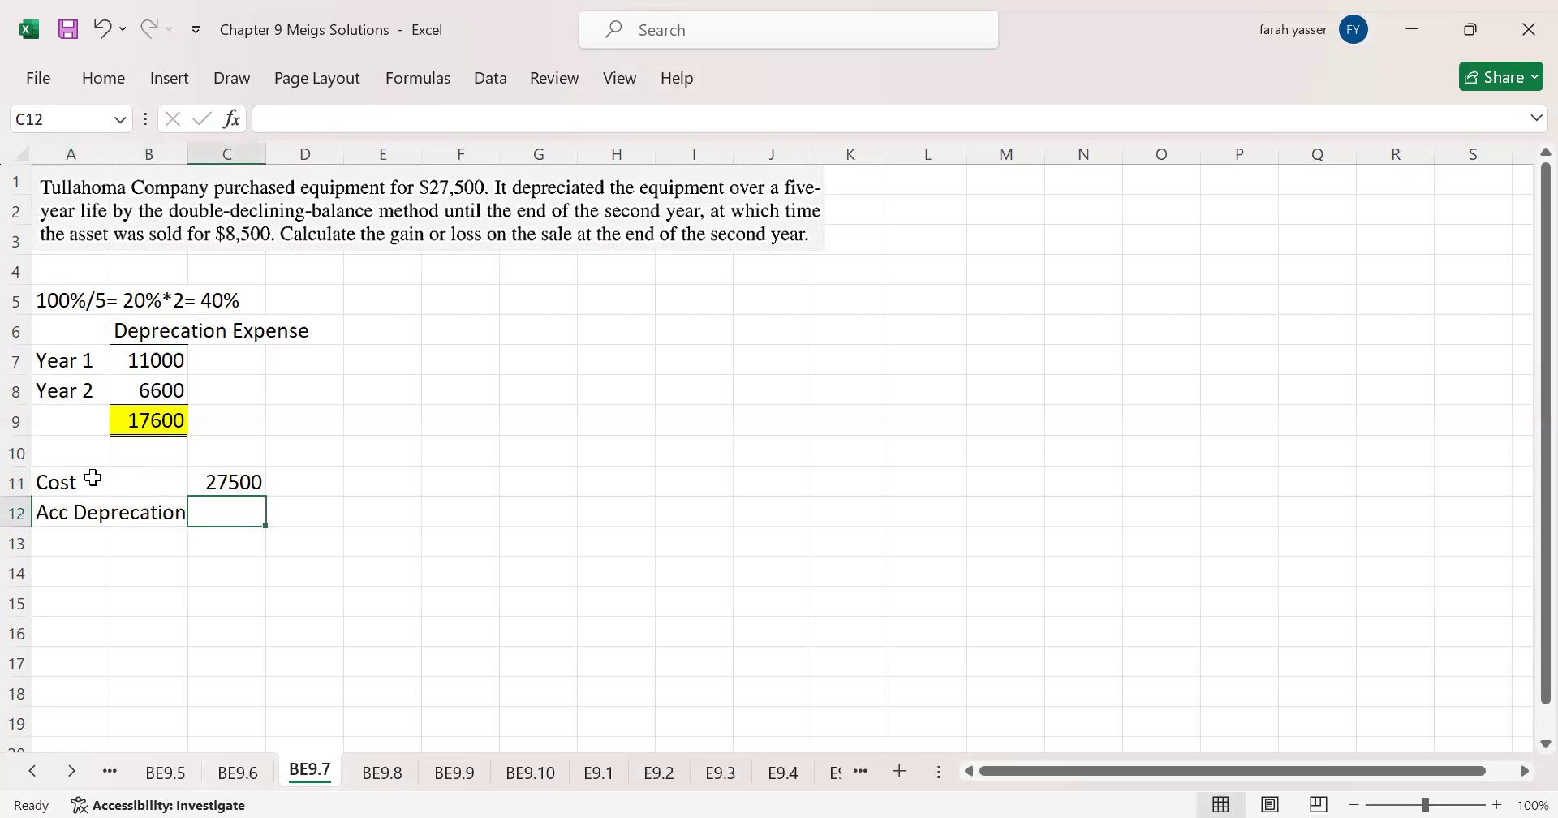
type("-17600")
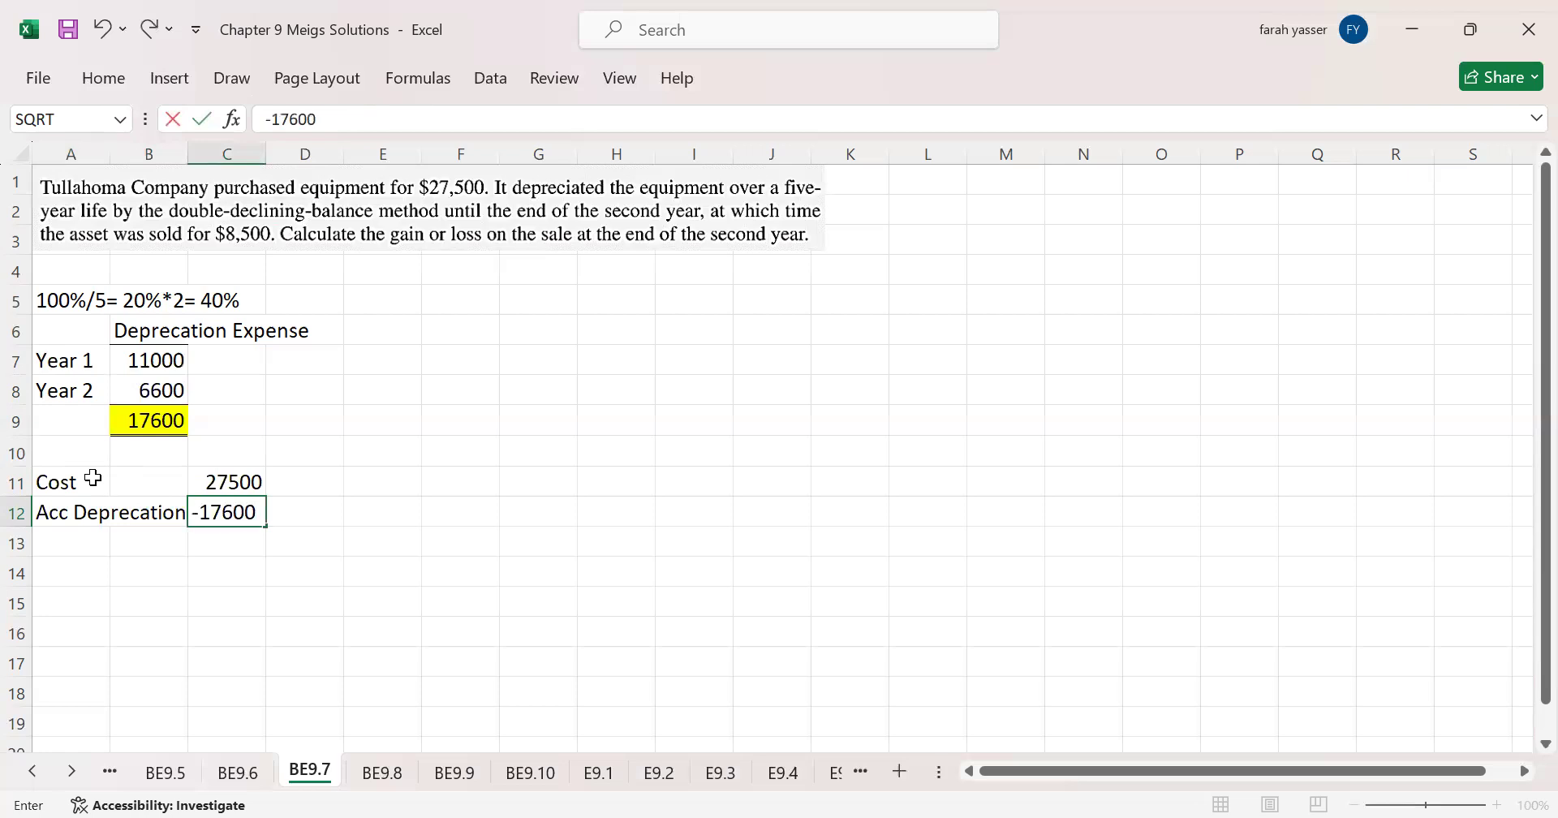
key("Return")
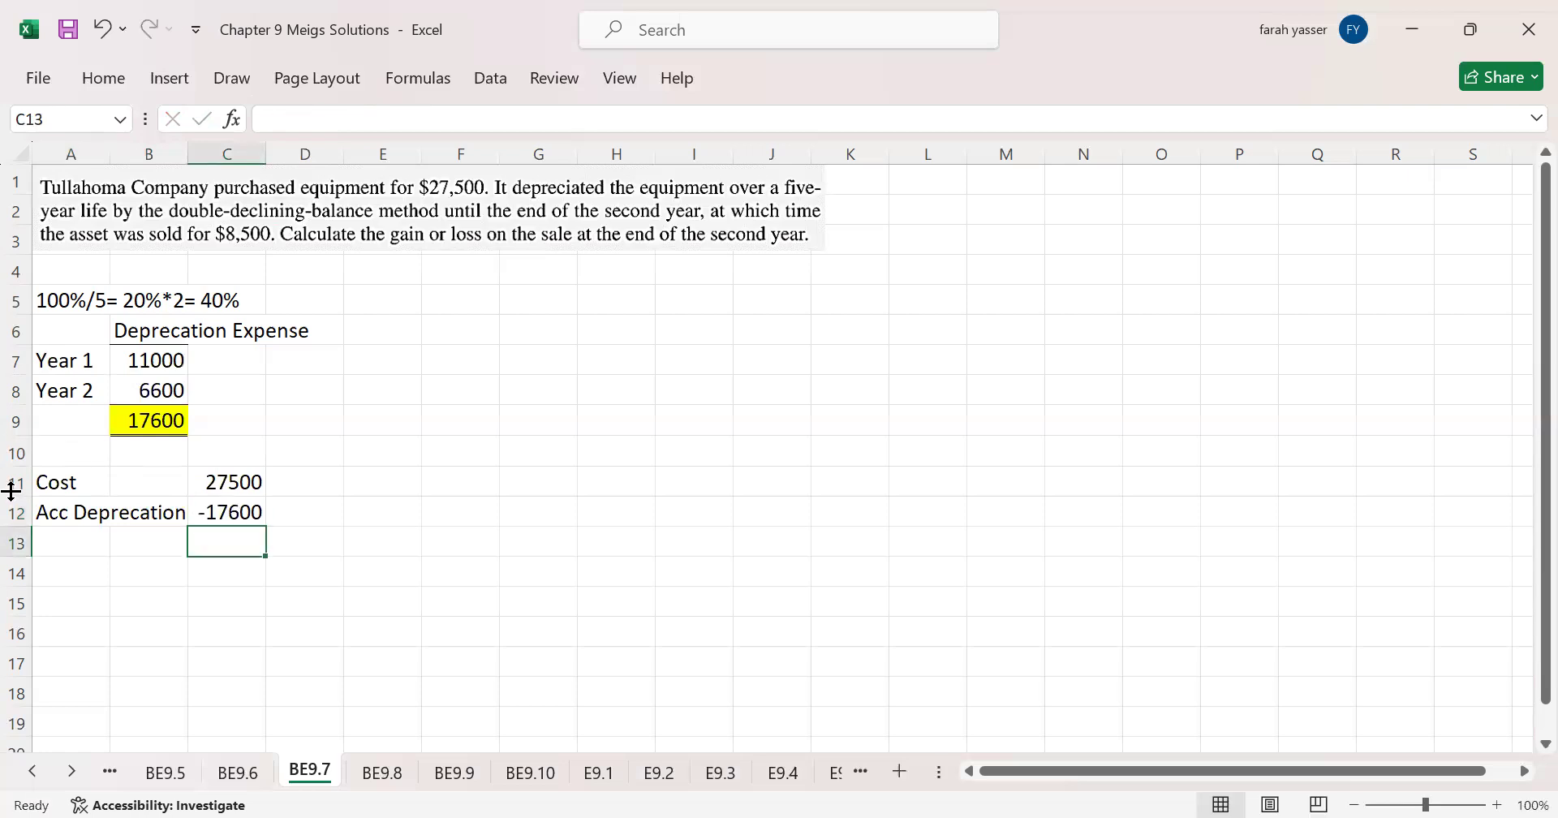
Step: AutoSum cost and accumulated depreciation into a Book Value of 9900 in row 13
left_click_drag(239, 482, 241, 543)
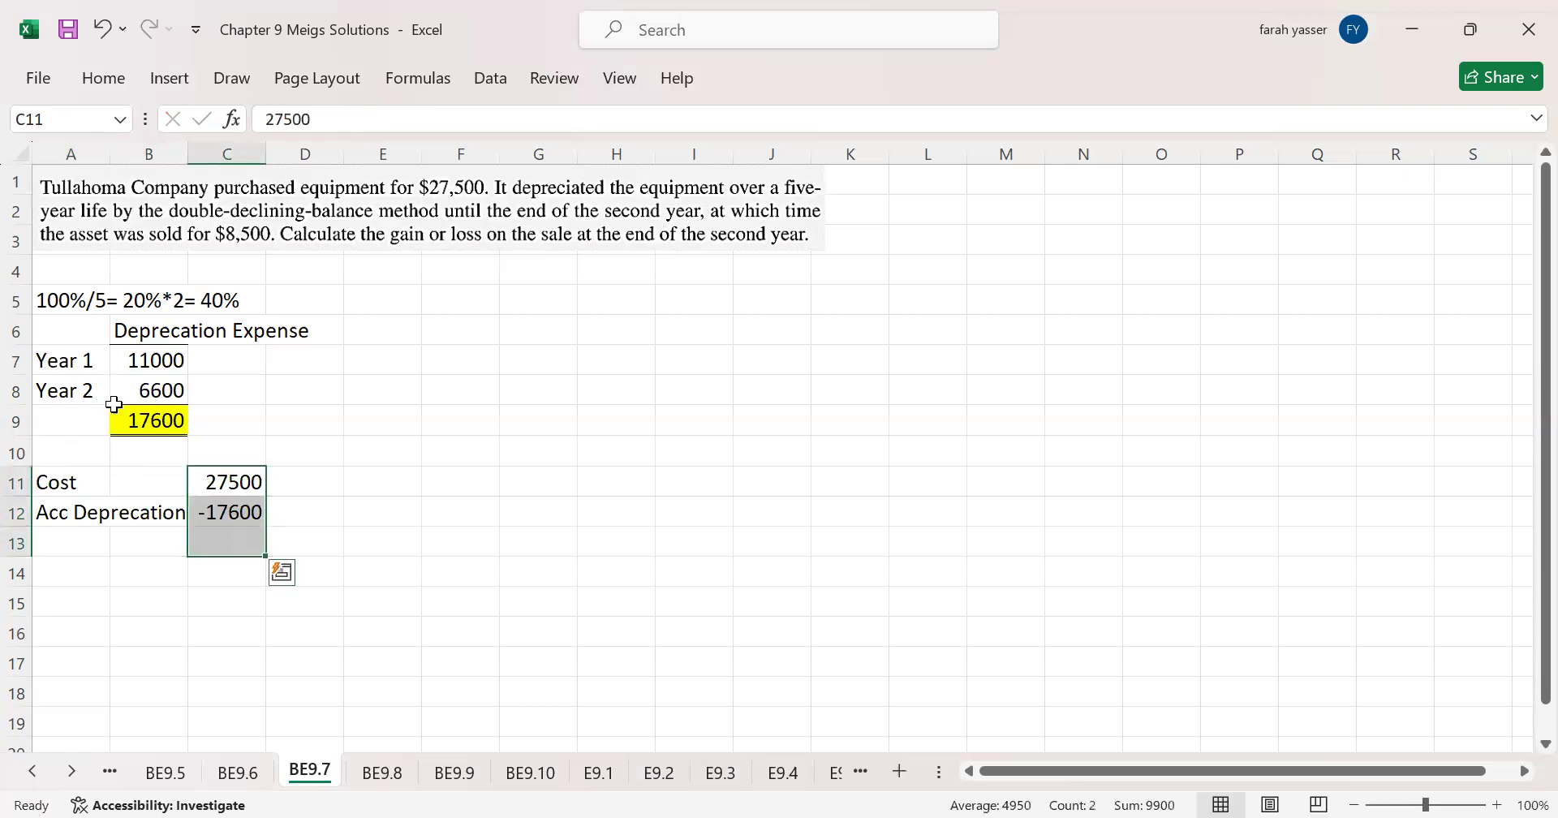
left_click(99, 81)
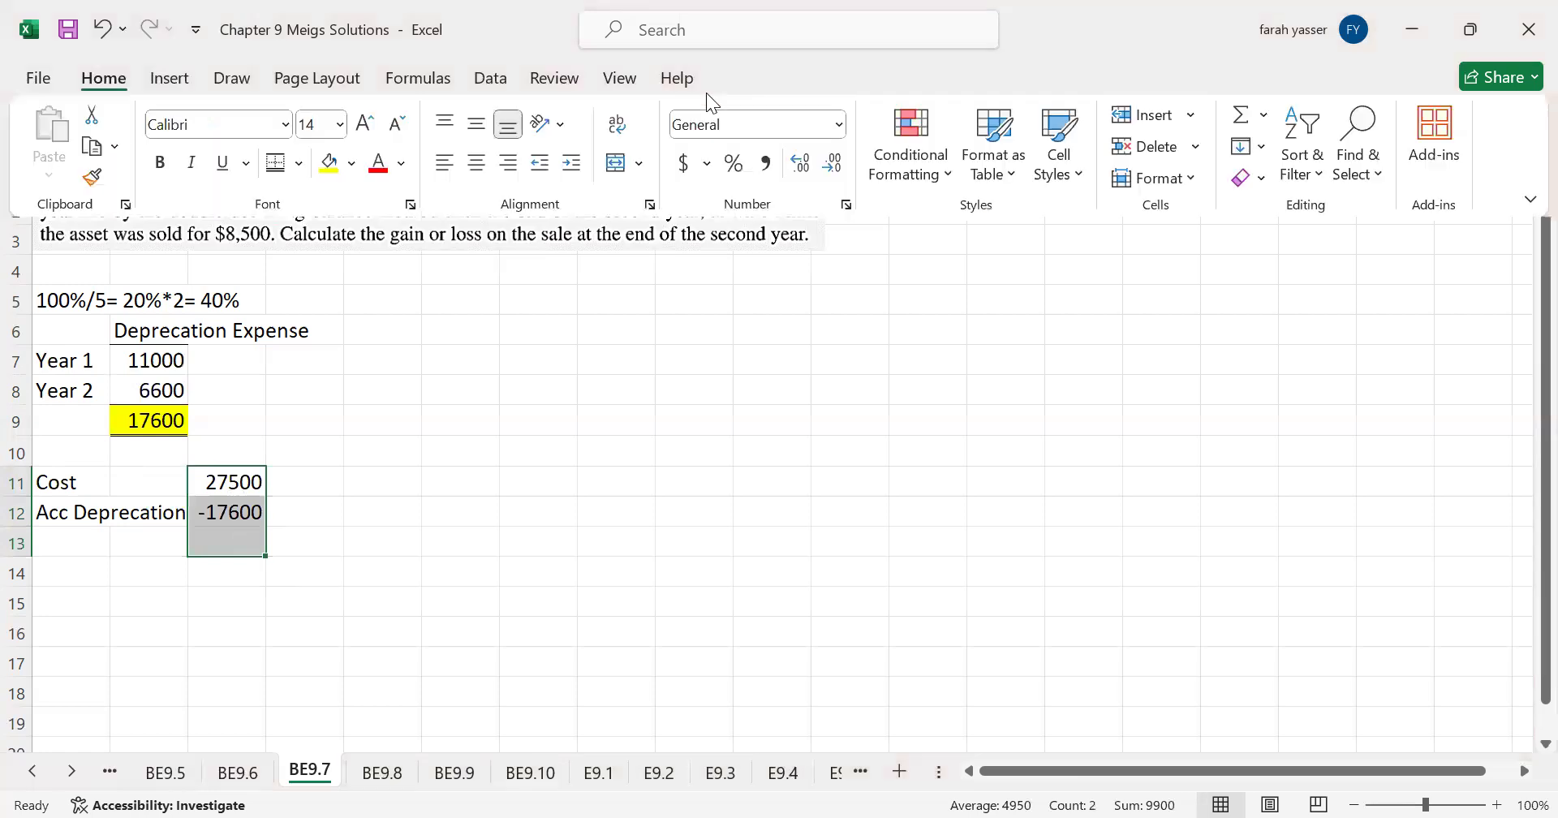
left_click(1238, 118)
double_click(72, 537)
type("Book ")
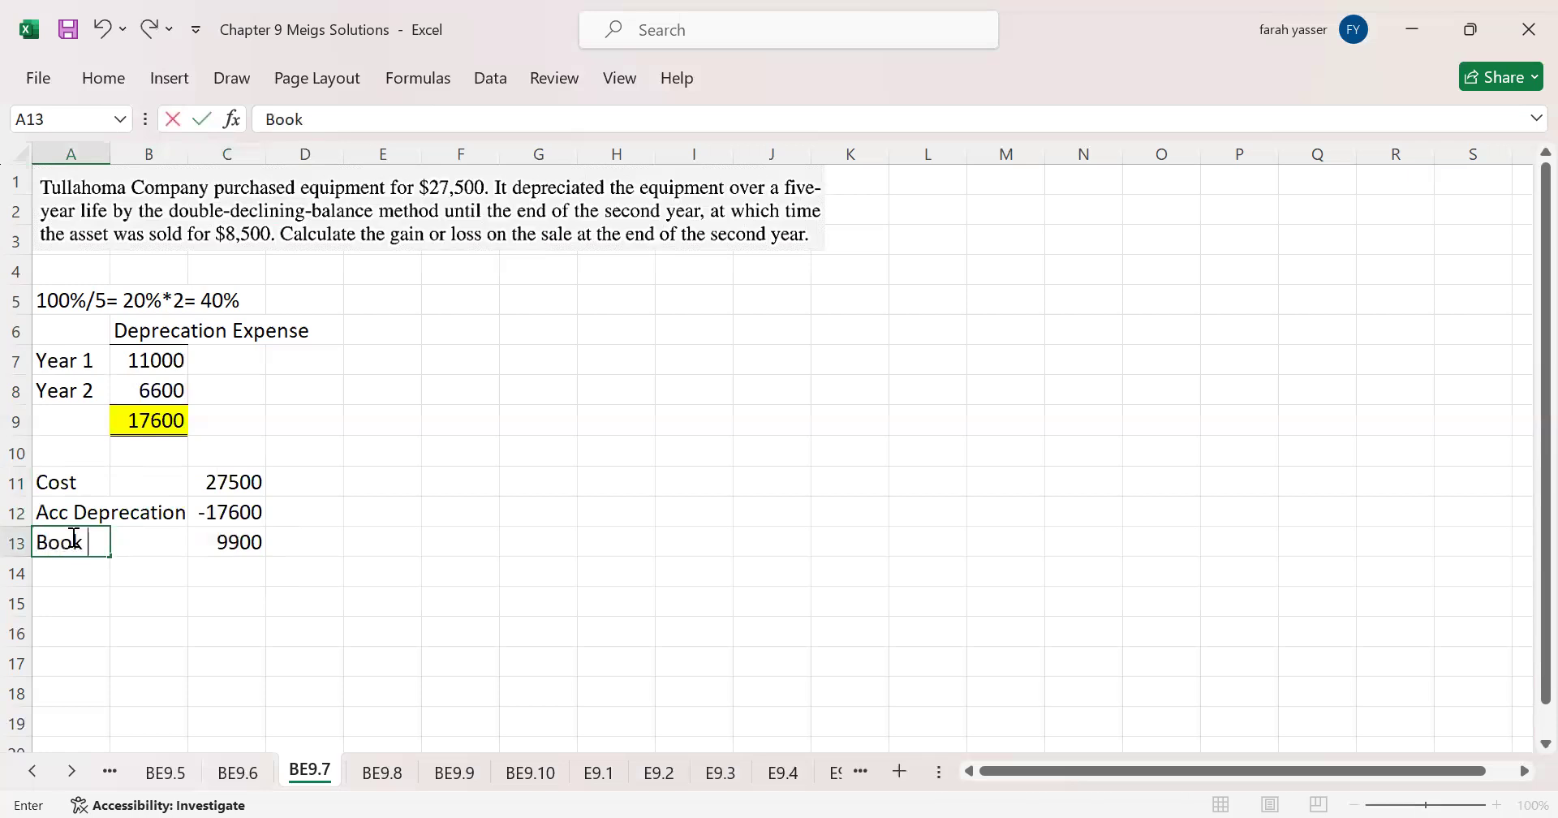
type("Value")
key("Return")
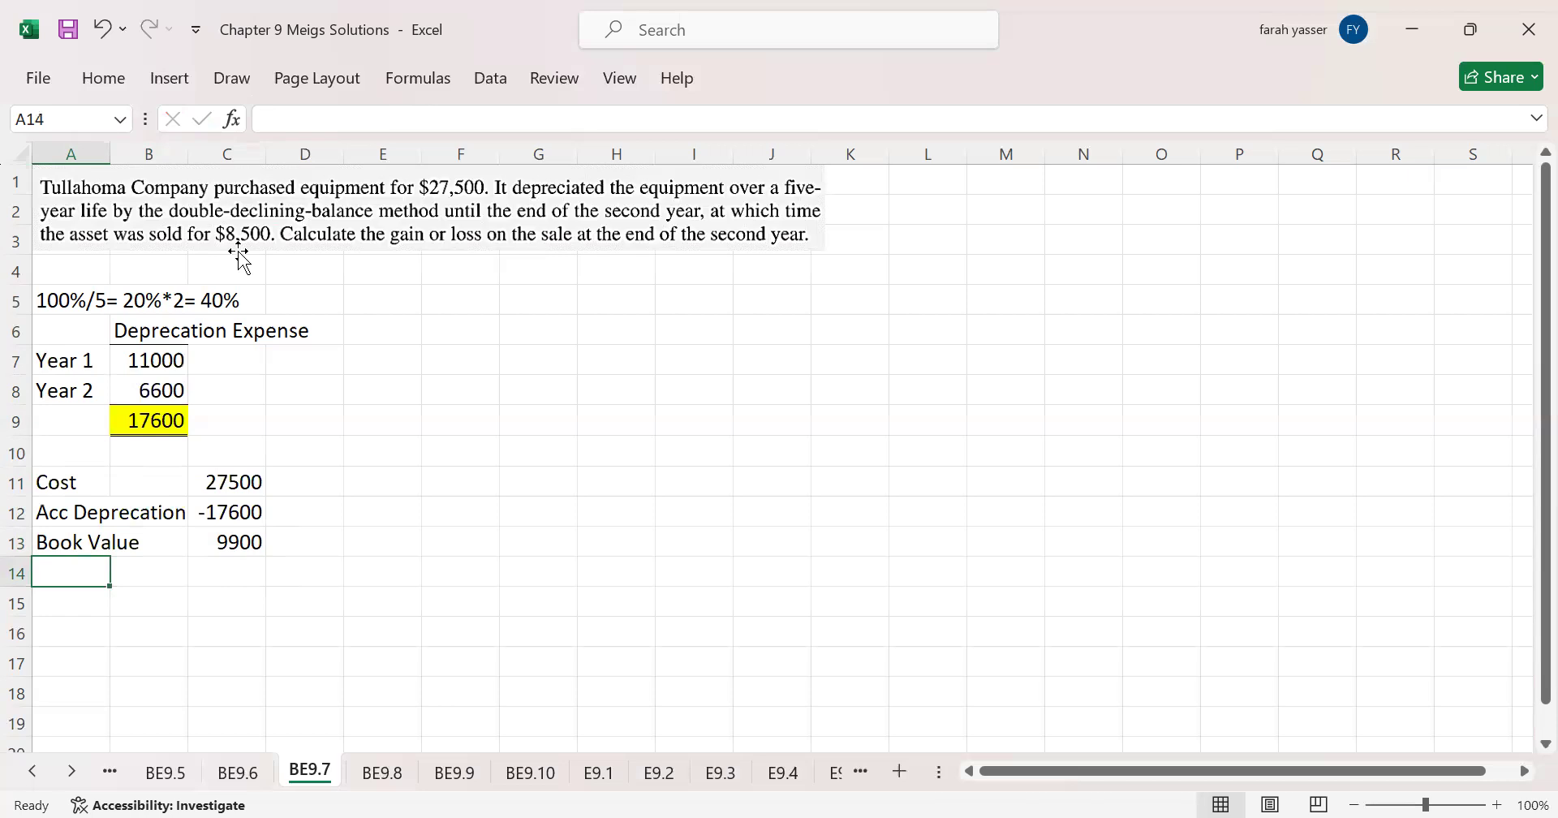
Step: Enter the -8500 sale amount in C14 and sum C13:C14 into 1400 in C15
left_click(239, 573)
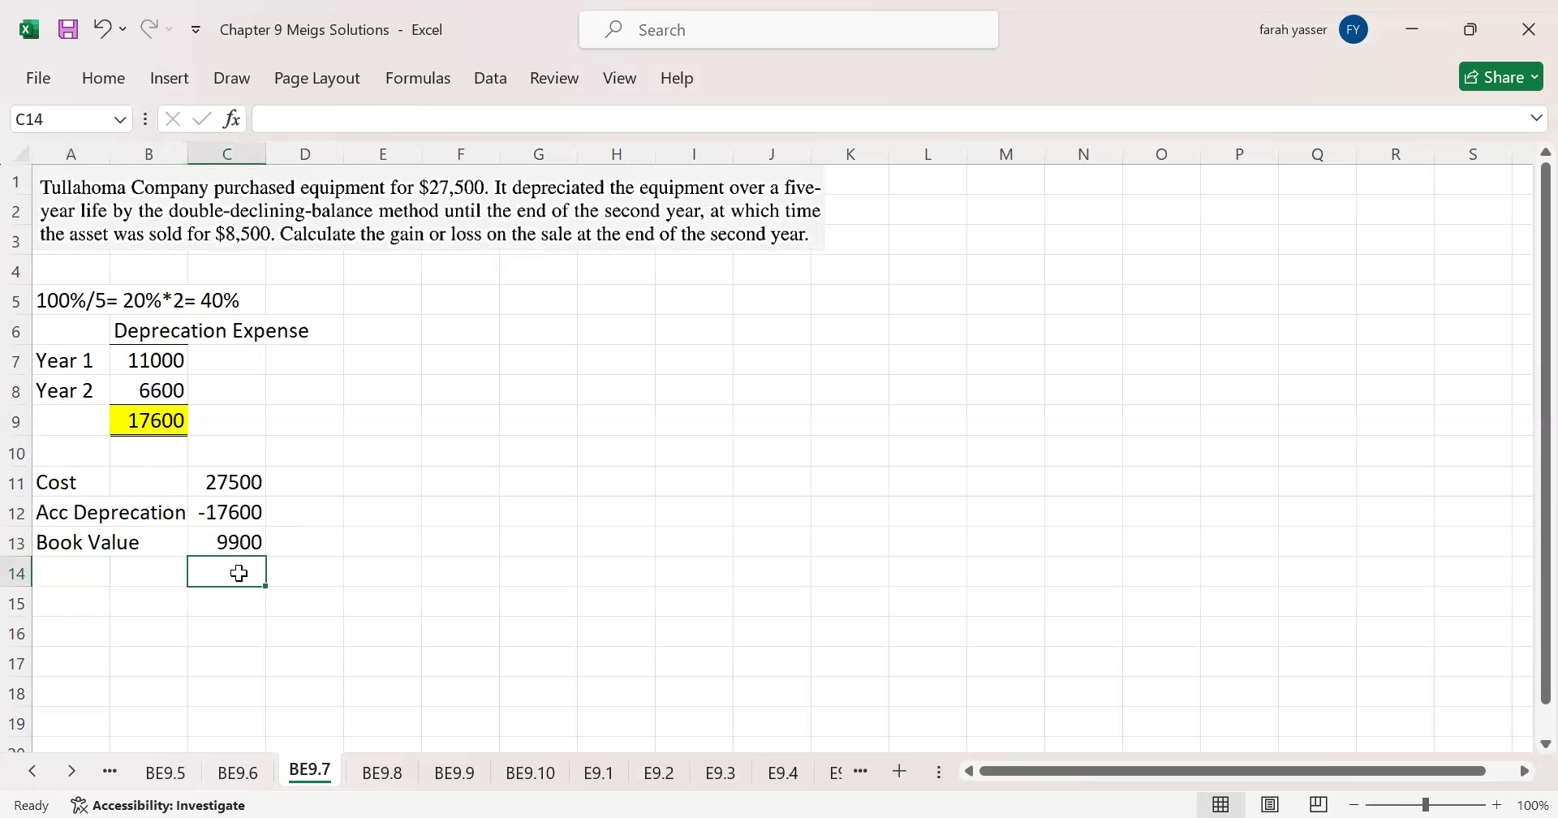
type("-")
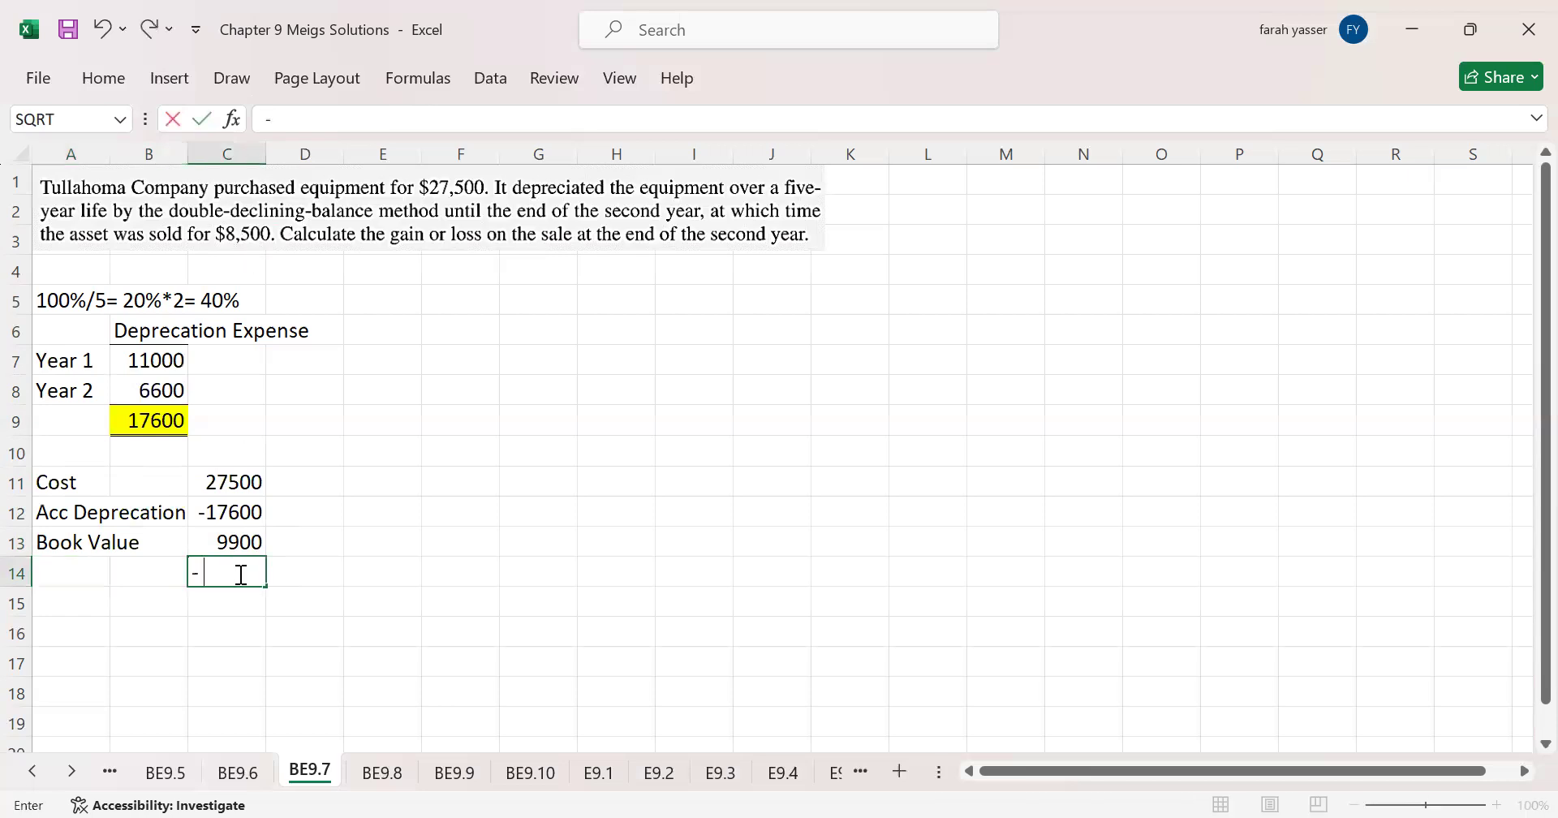
type("8500")
key("Return")
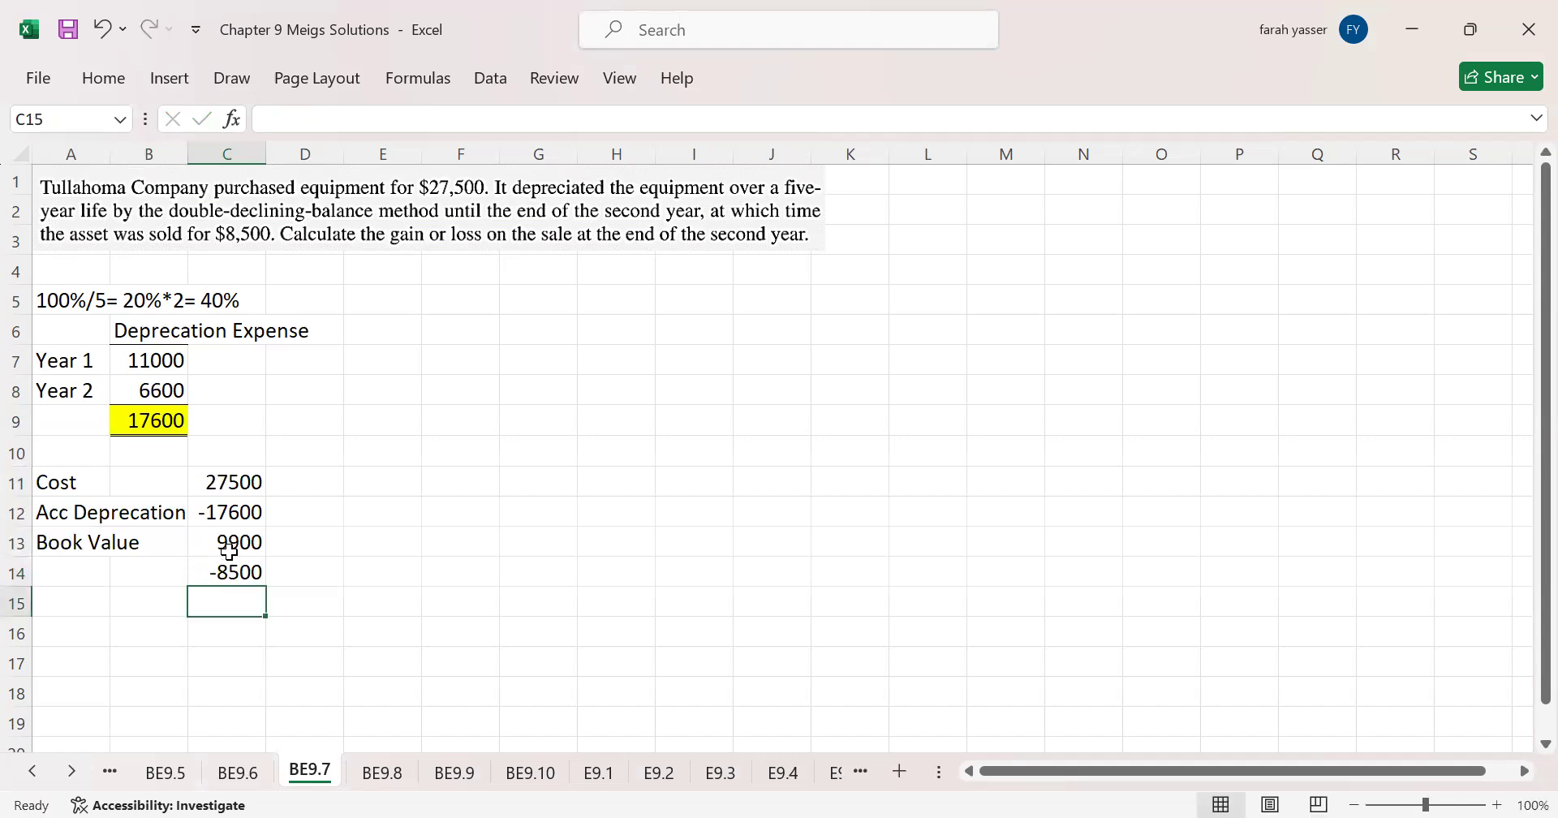
left_click(225, 511)
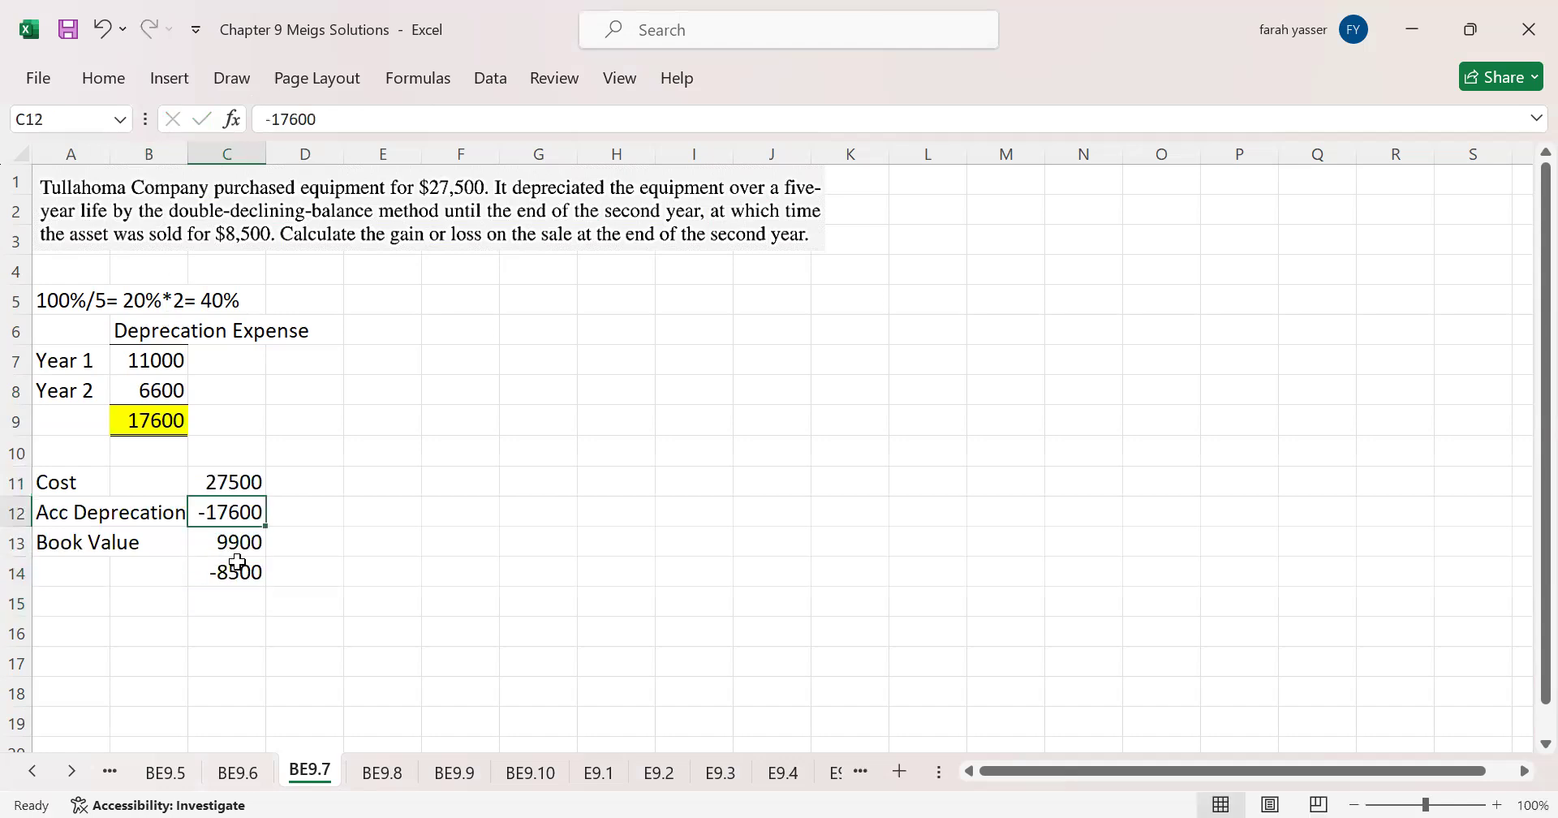
left_click(237, 604)
left_click_drag(227, 541, 229, 601)
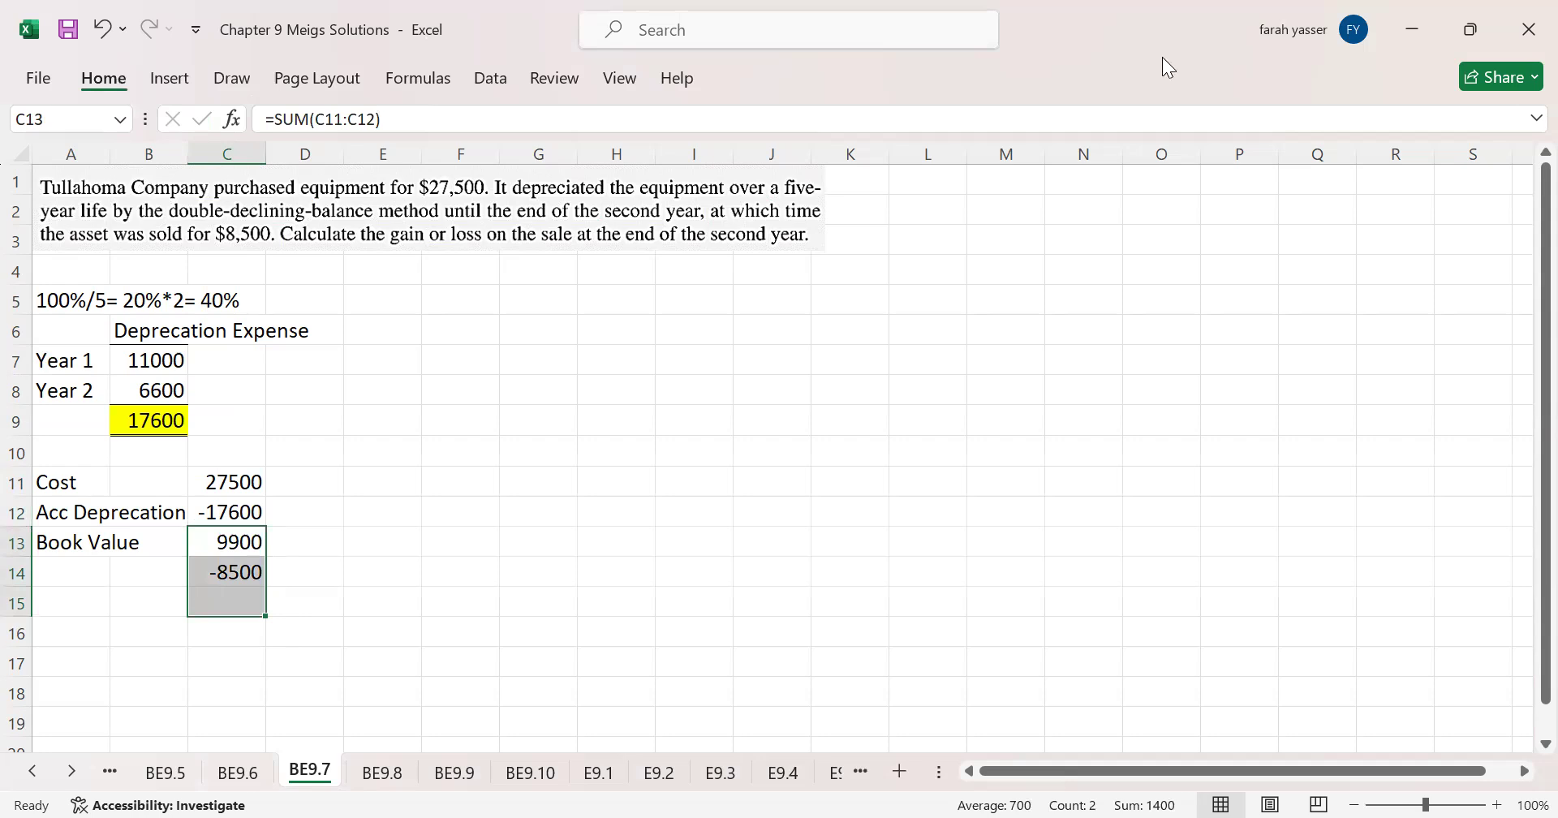
key("alt+equal")
left_click(230, 601)
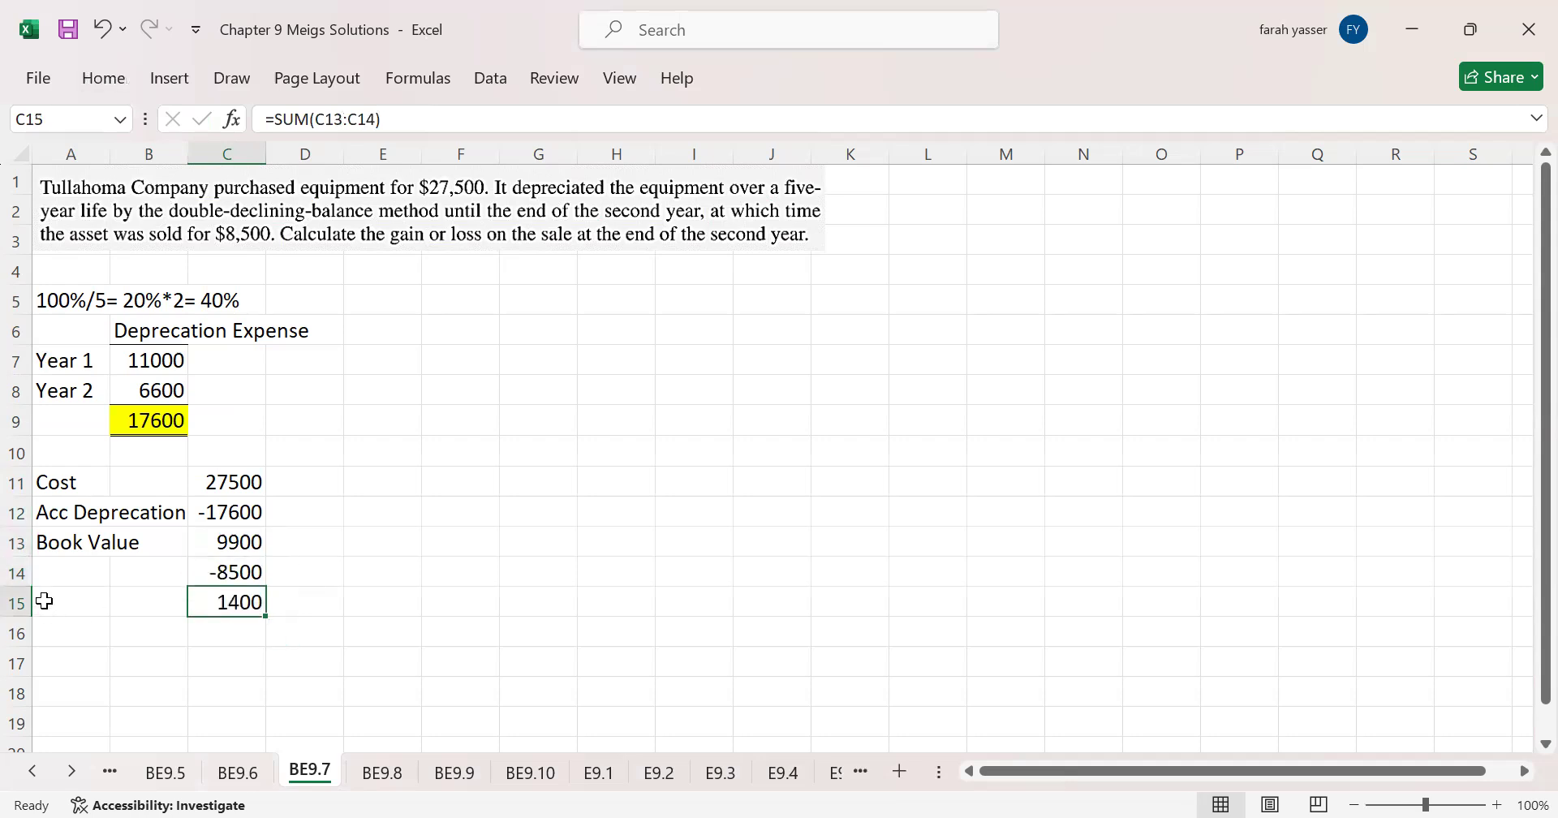
Step: Label A14 Cash Received and A15 Loss on disposal of asset
left_click(74, 569)
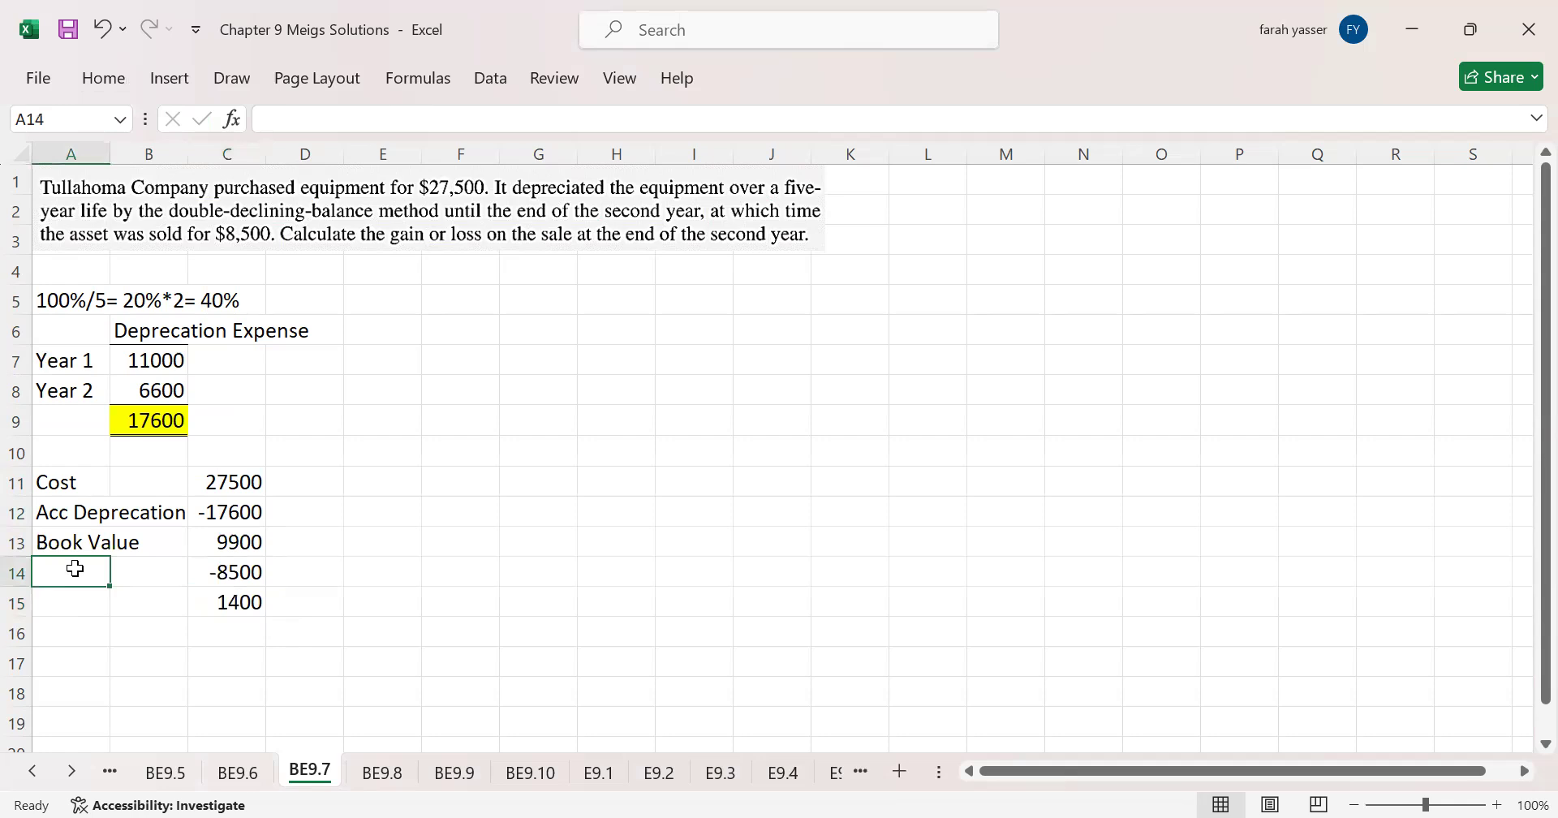
type("Cash Received")
key("Return")
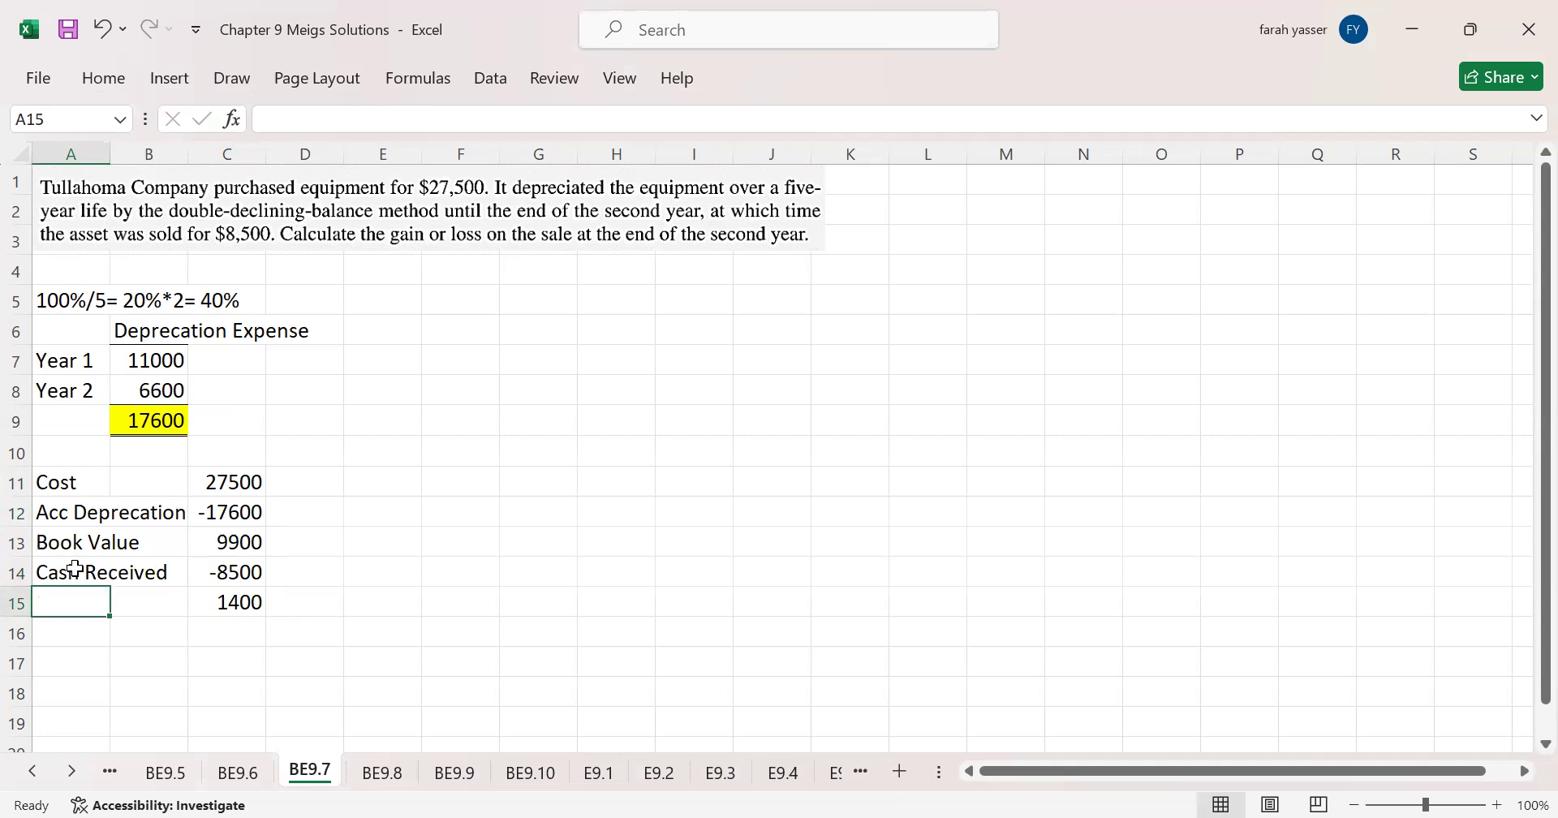
type("Loss on")
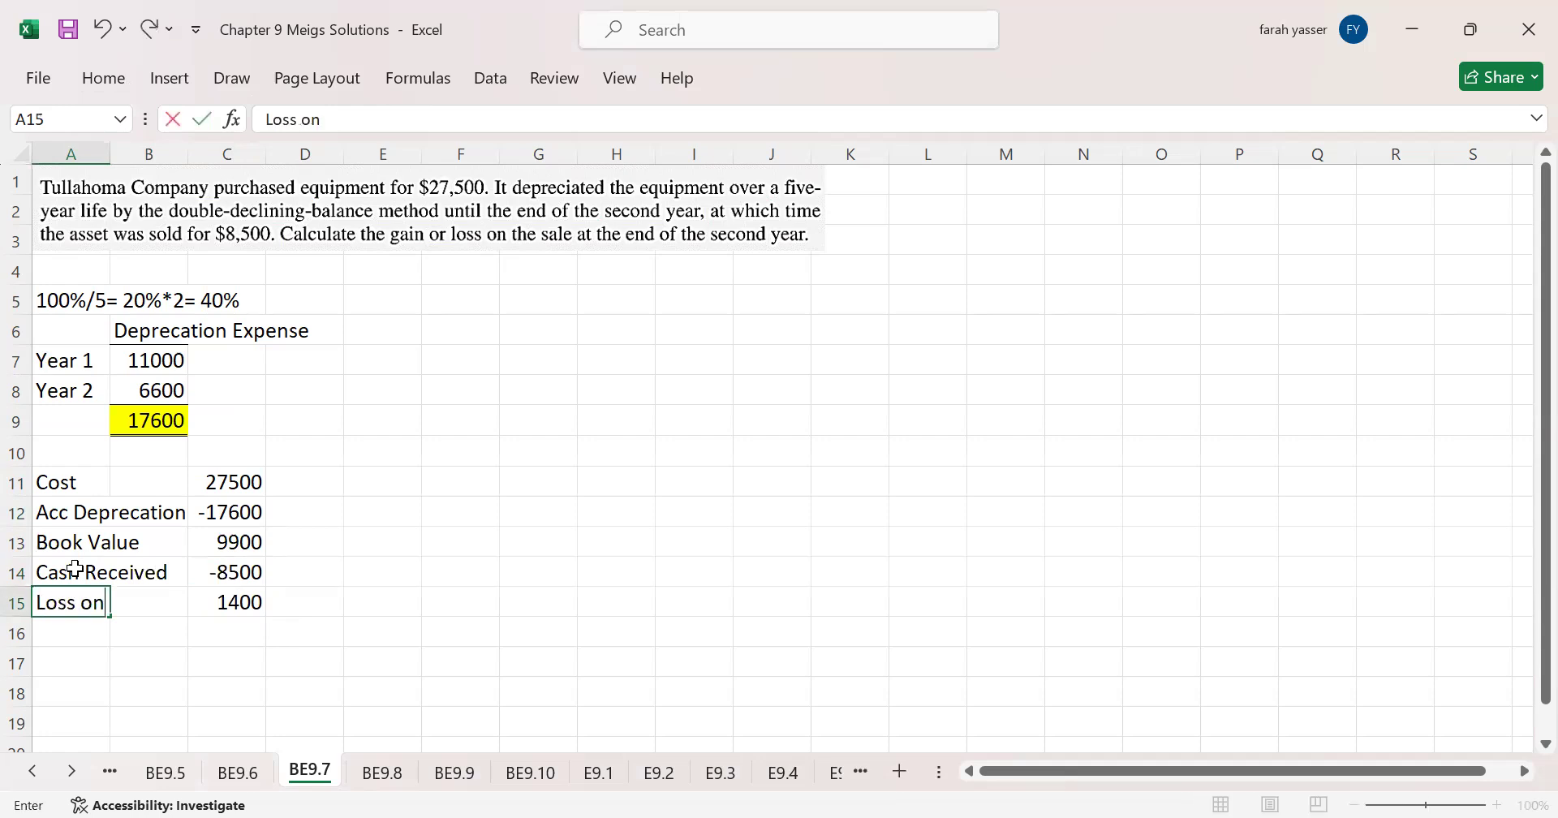
type(" disposal of ")
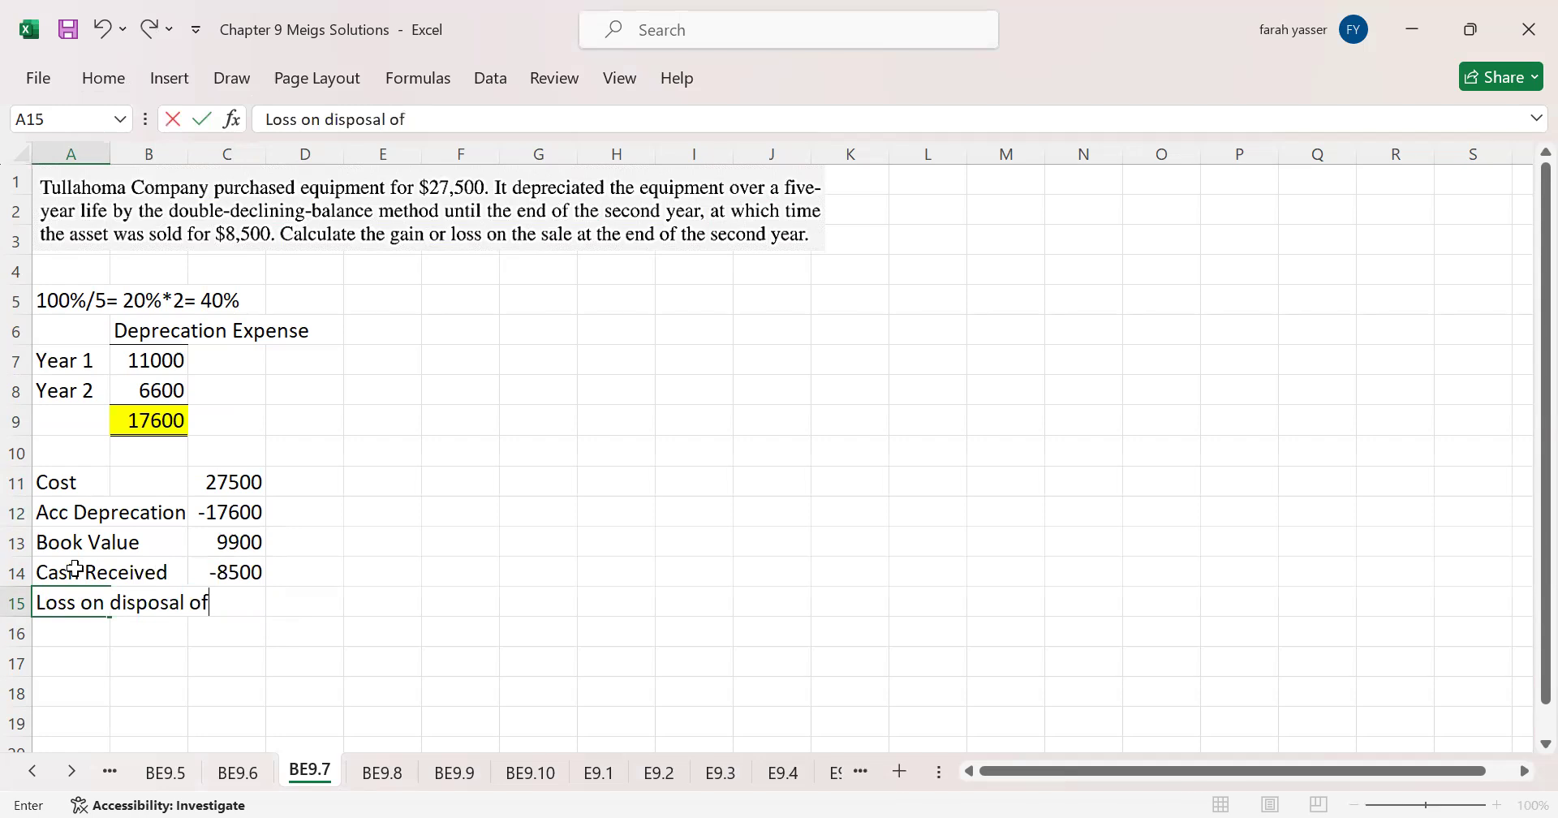
type("asset")
key("Return")
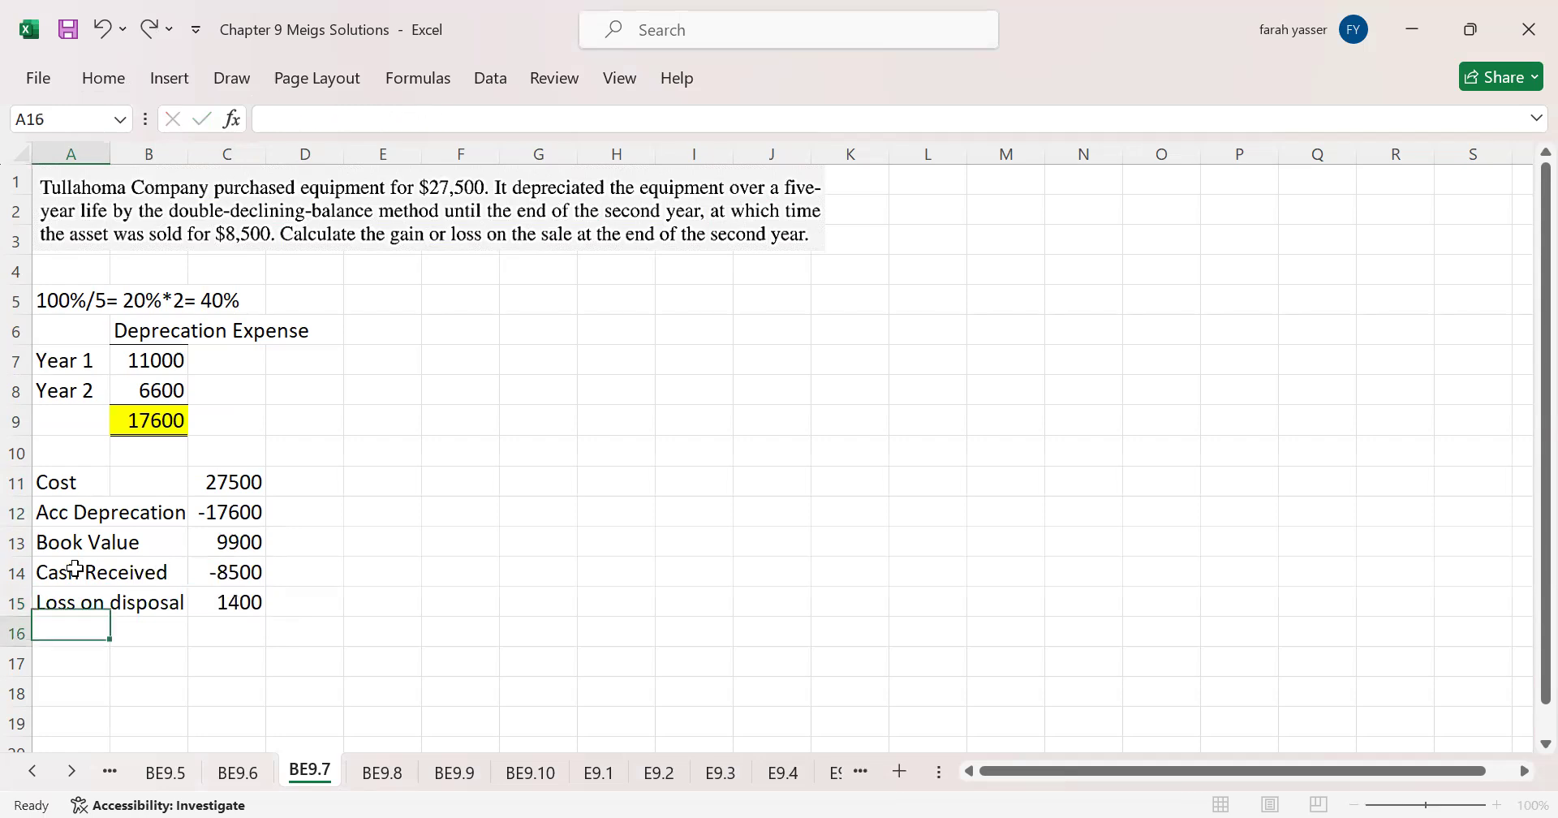
Step: Fill the 1400 loss in C15 yellow
left_click(231, 604)
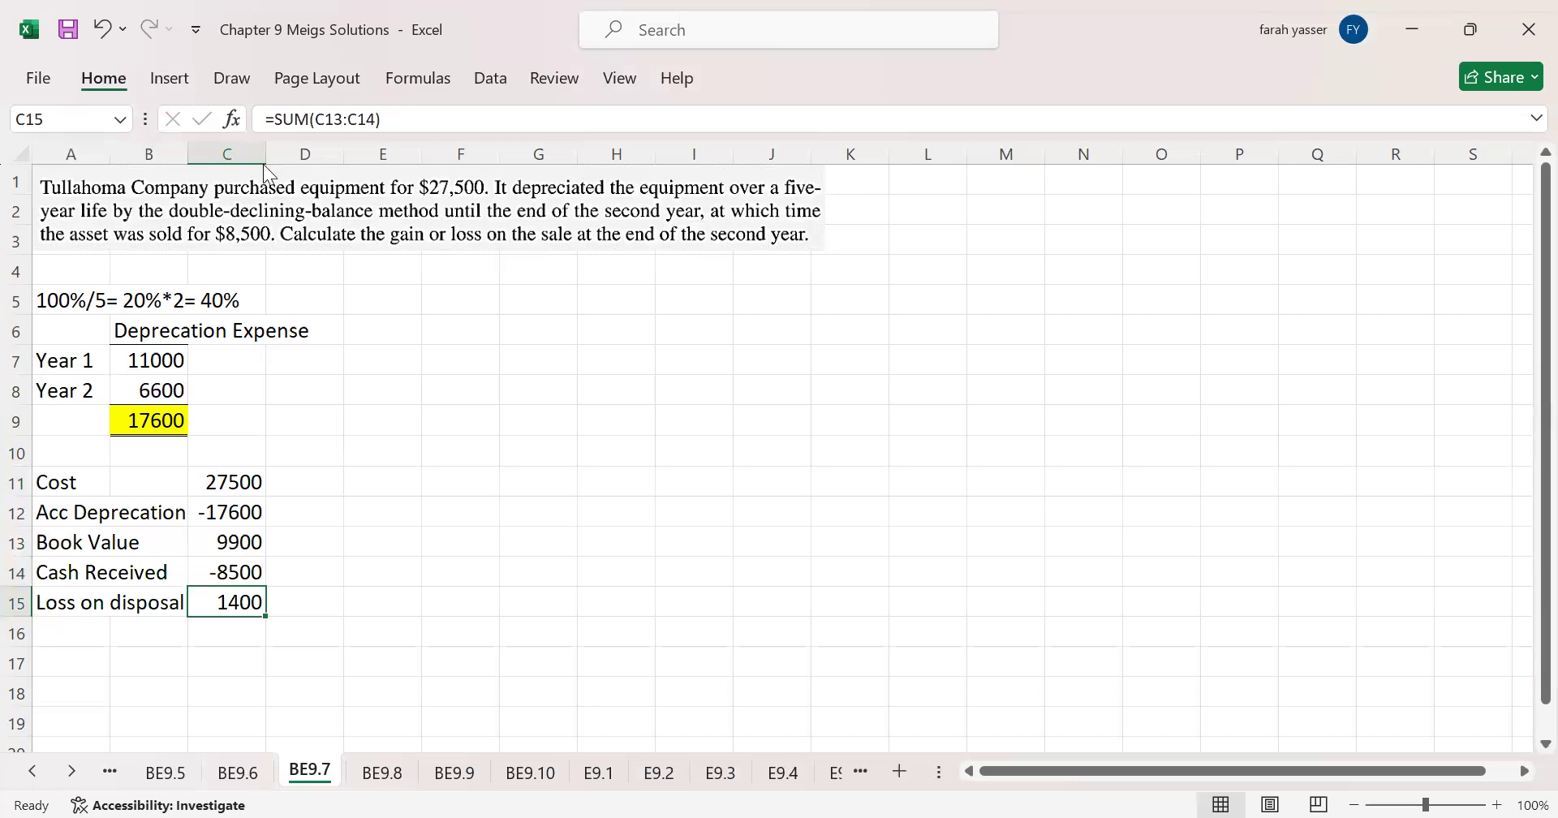
left_click(102, 75)
left_click(329, 166)
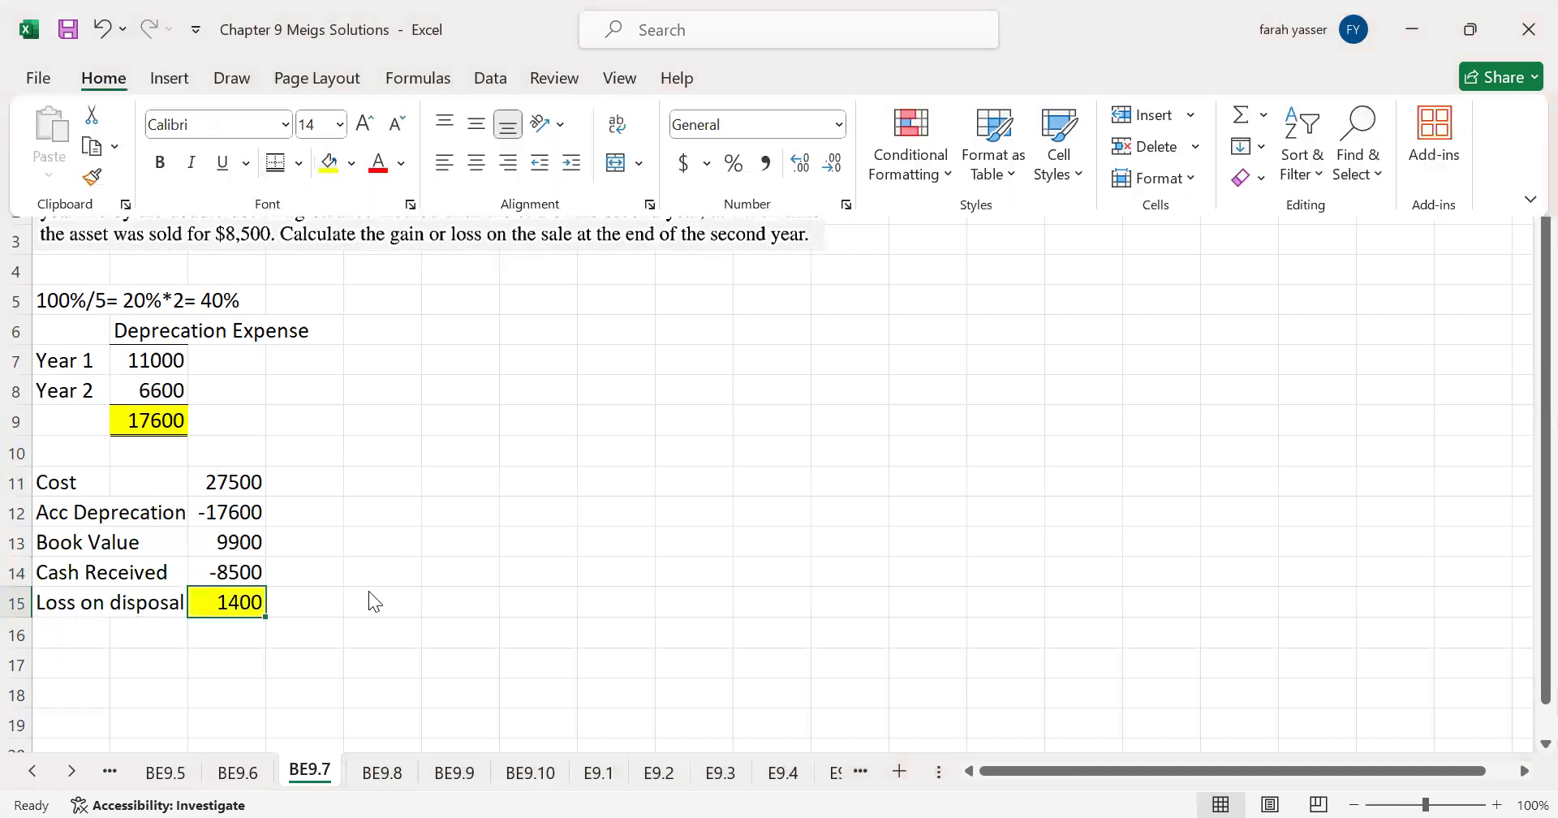
left_click(251, 544)
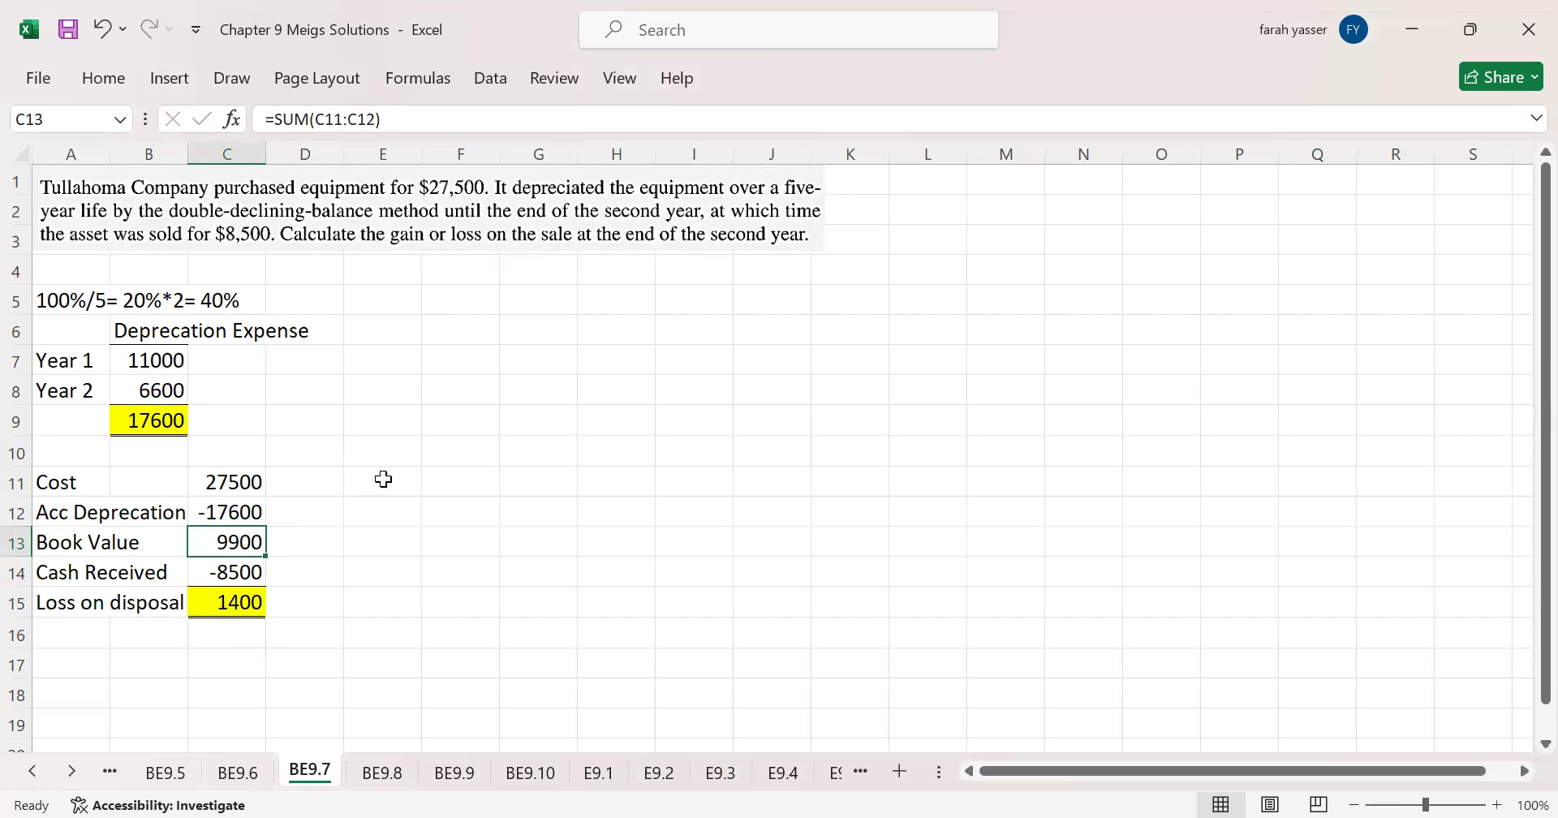
Step: Type the journal headings Date in E10, Accounts Titles in F10, Dr in H10 and Cr in I10
left_click(384, 450)
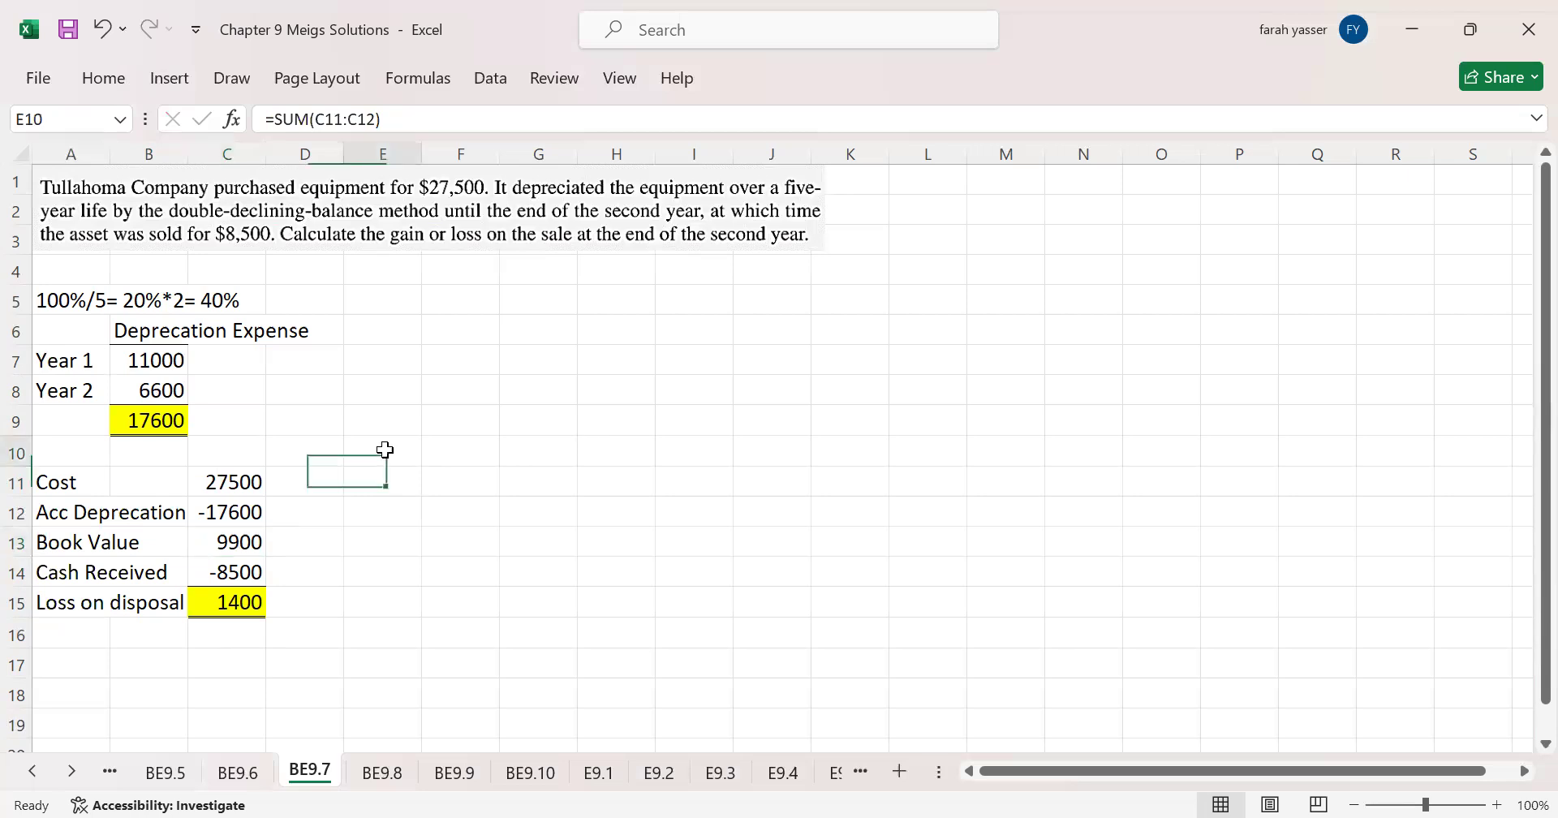
type("Dtae")
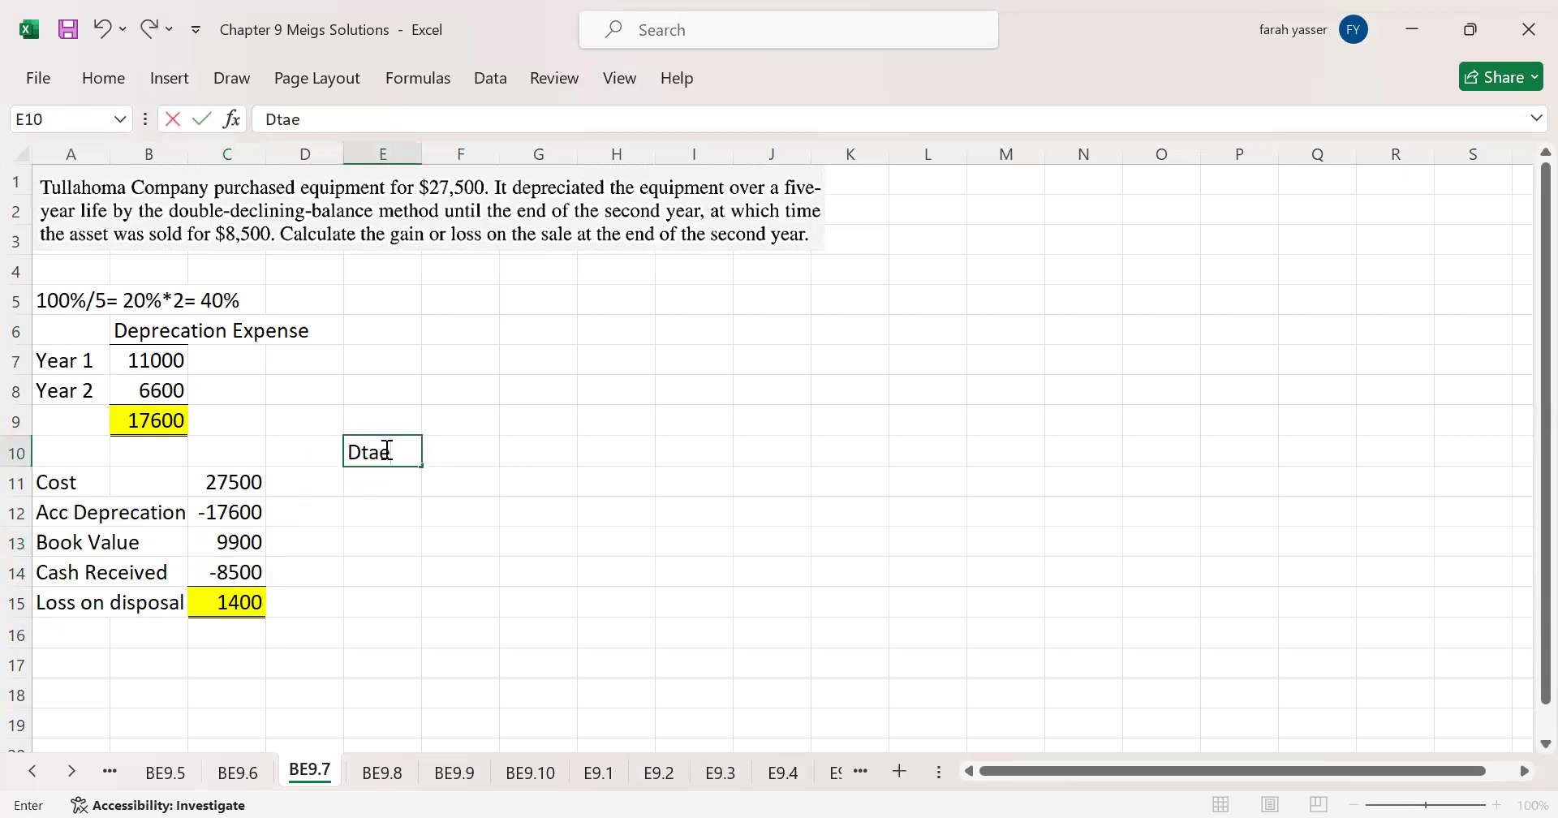
key("BackSpace")
key("BackSpace")
key("BackSpace")
type("ate")
key("Tab")
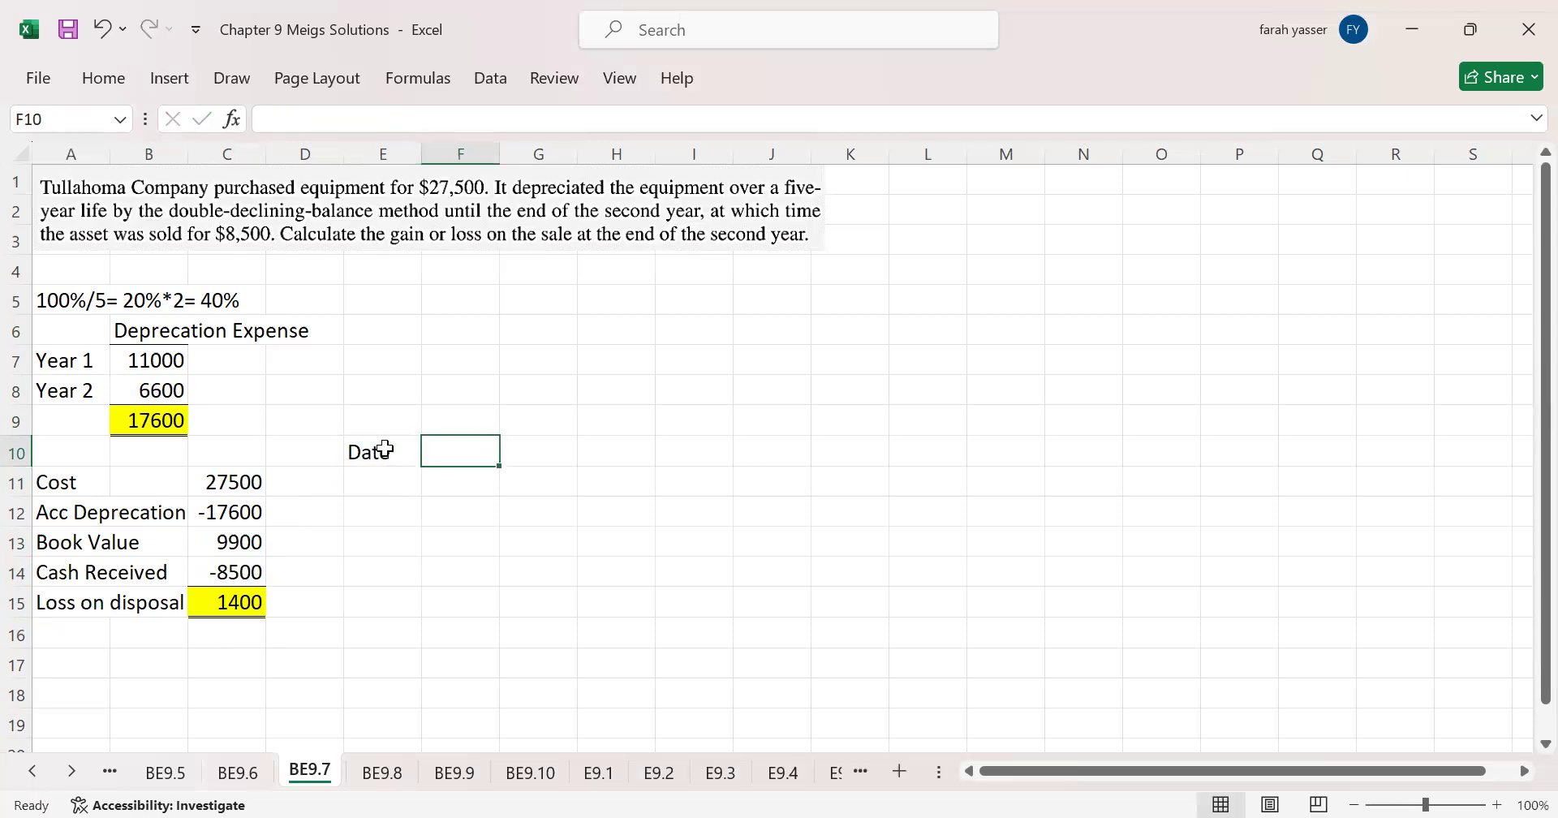
type("Accounts")
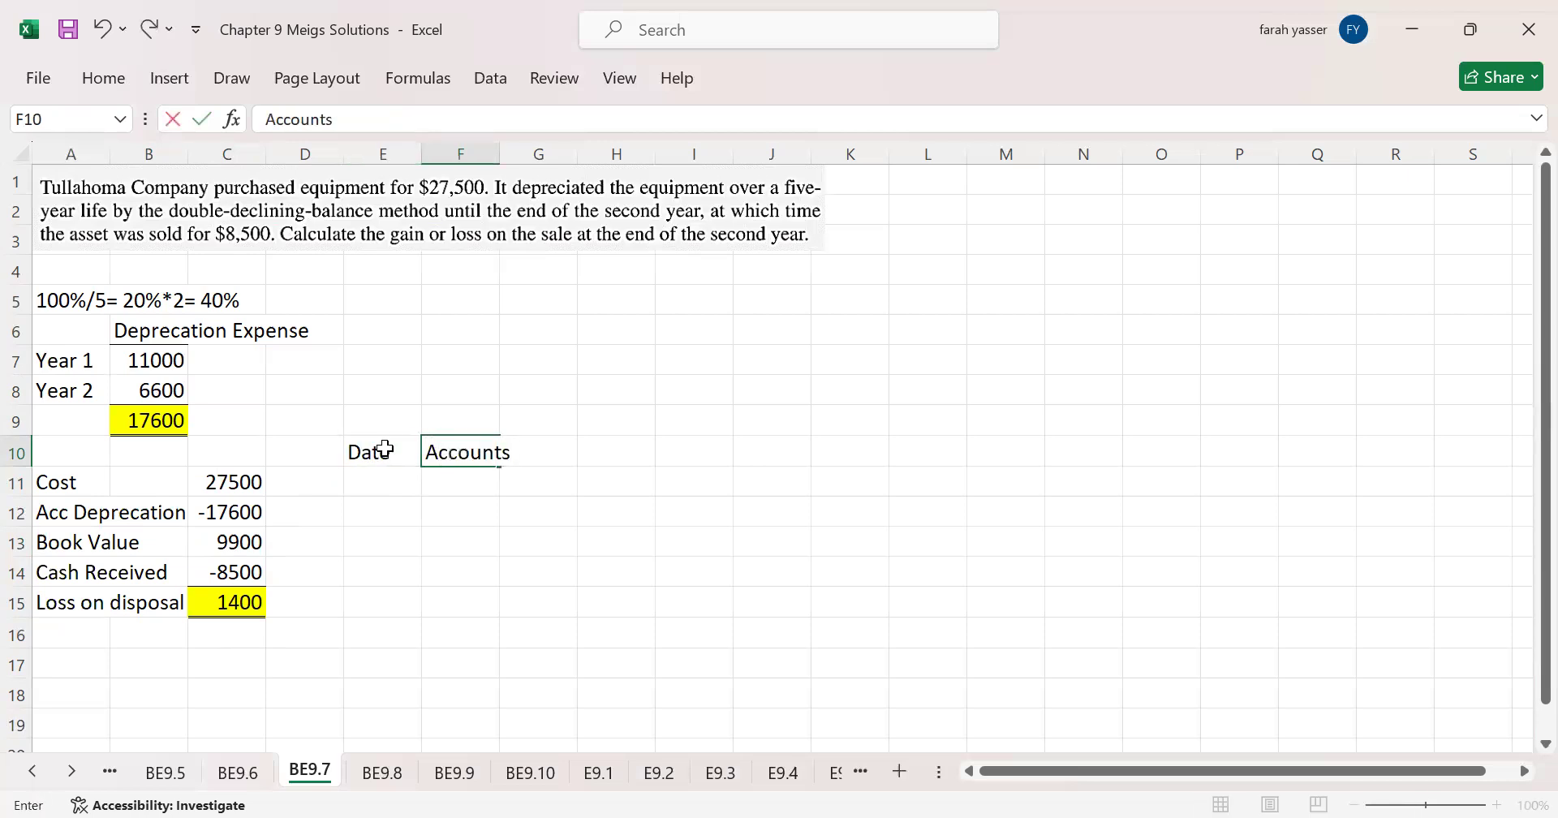
type(" Titles")
key("Tab")
key("Tab")
type("Dr")
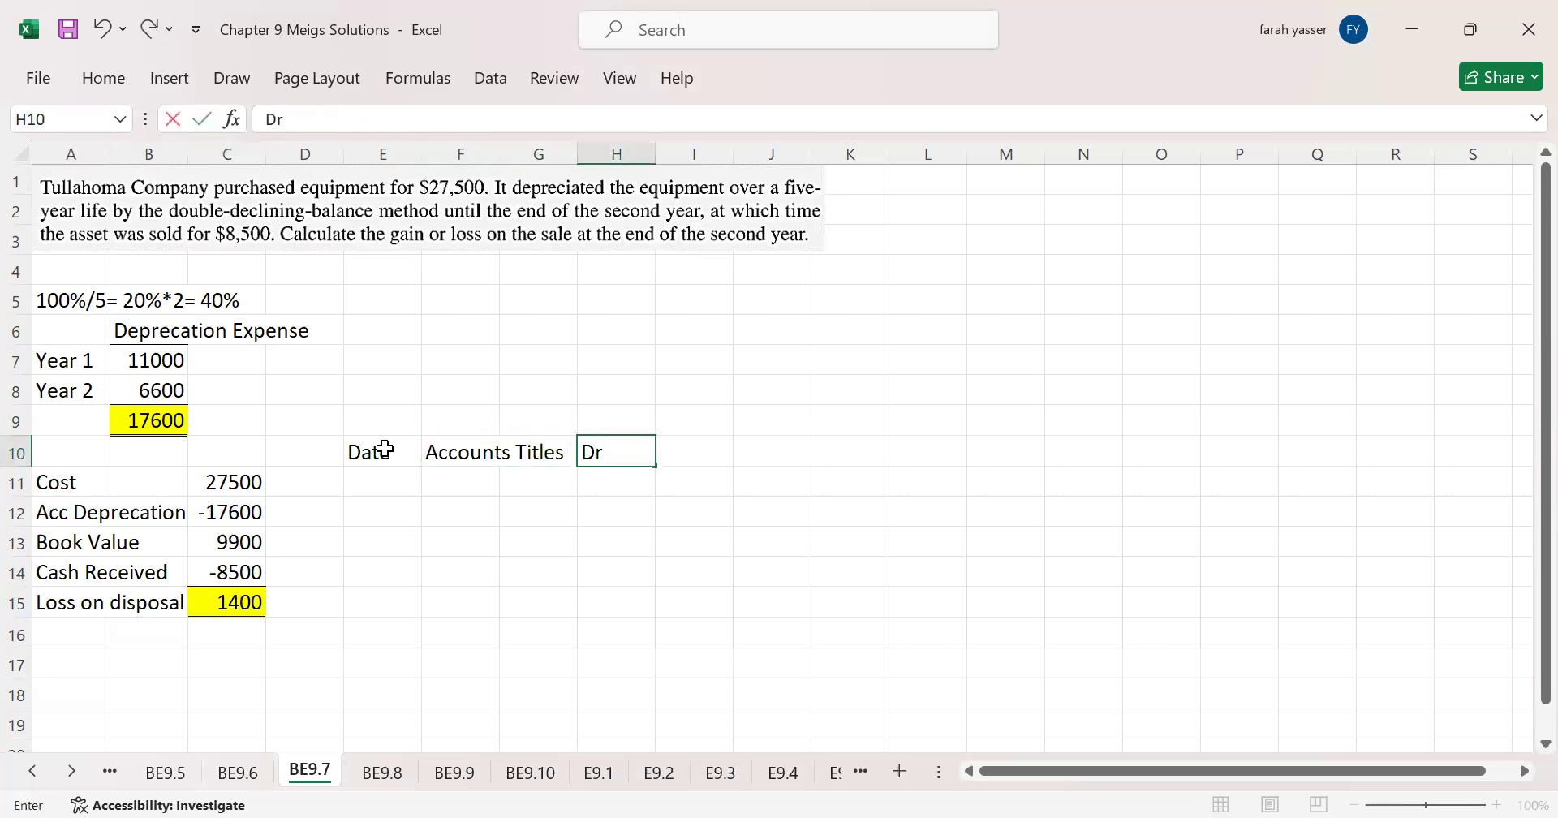
key("Tab")
type("Cr")
key("Return")
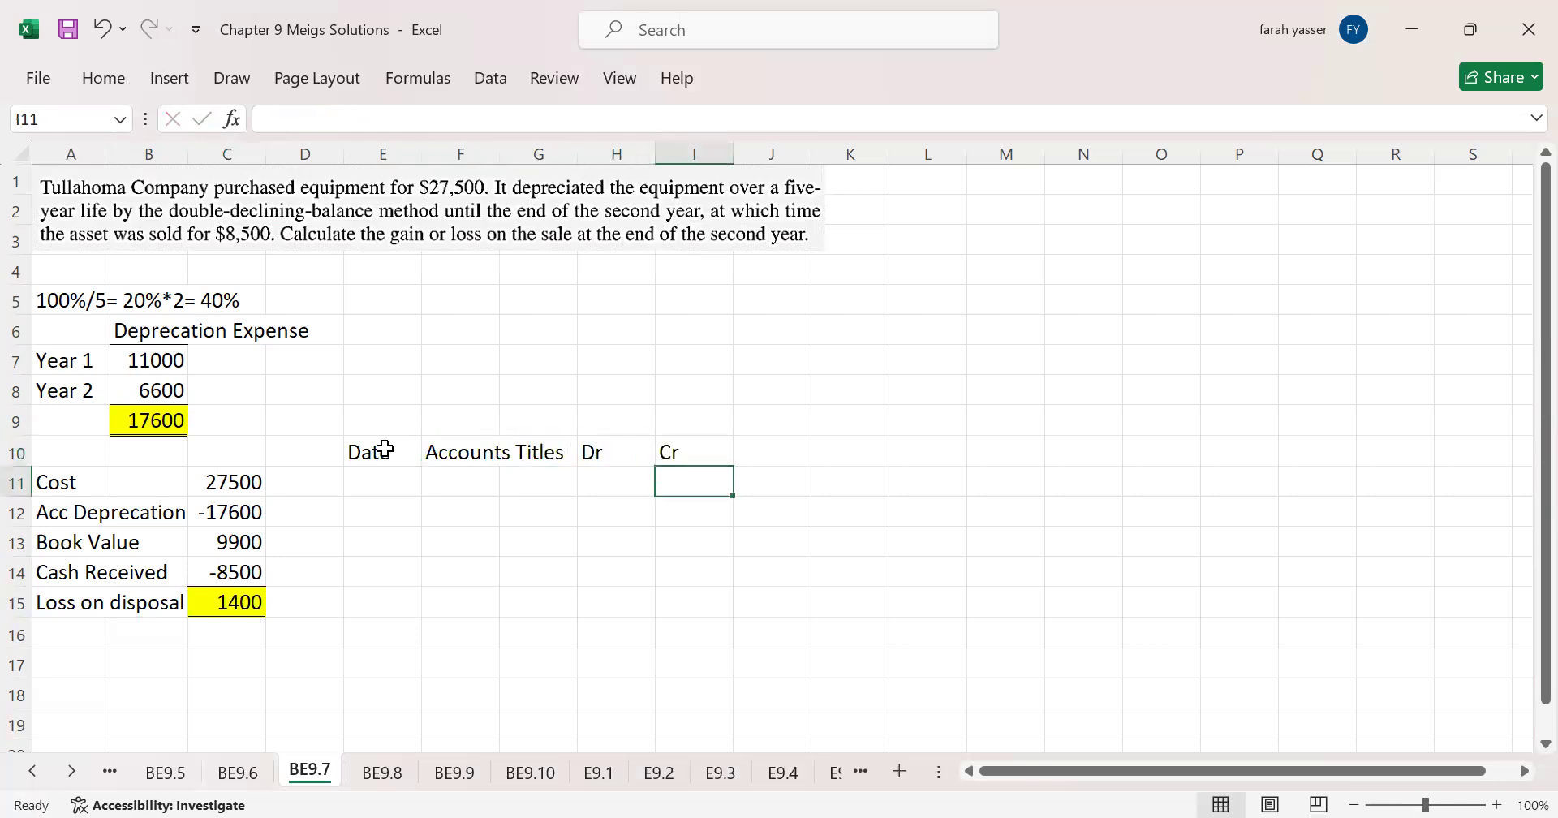
key("Left")
key("Left")
key("Left")
key("Left")
key("Right")
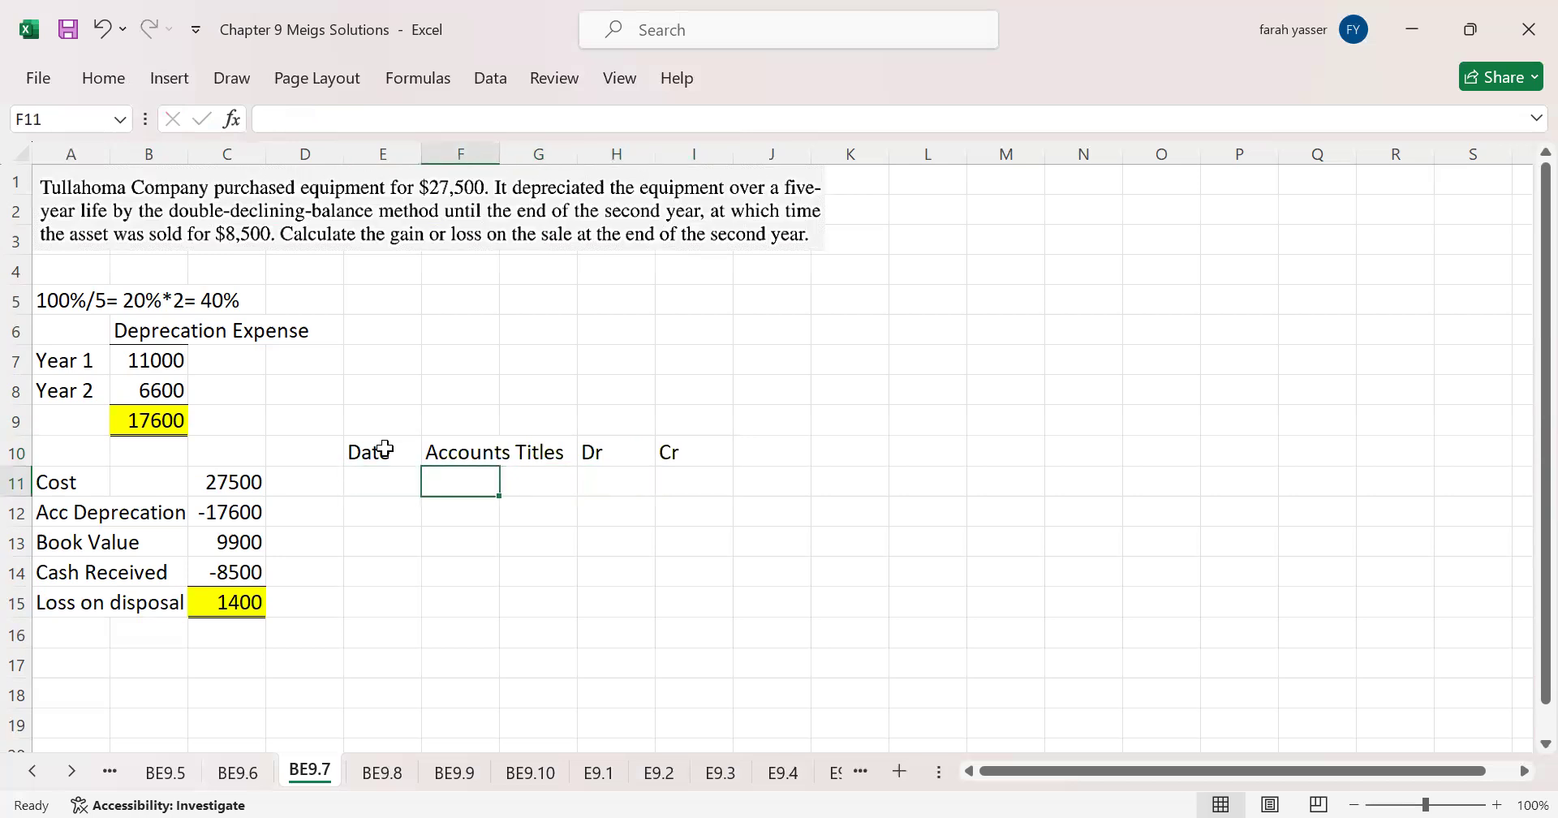
Step: Debit Cash 8500 in row 11 of the journal entry
type("Cash")
key("Right")
key("Right")
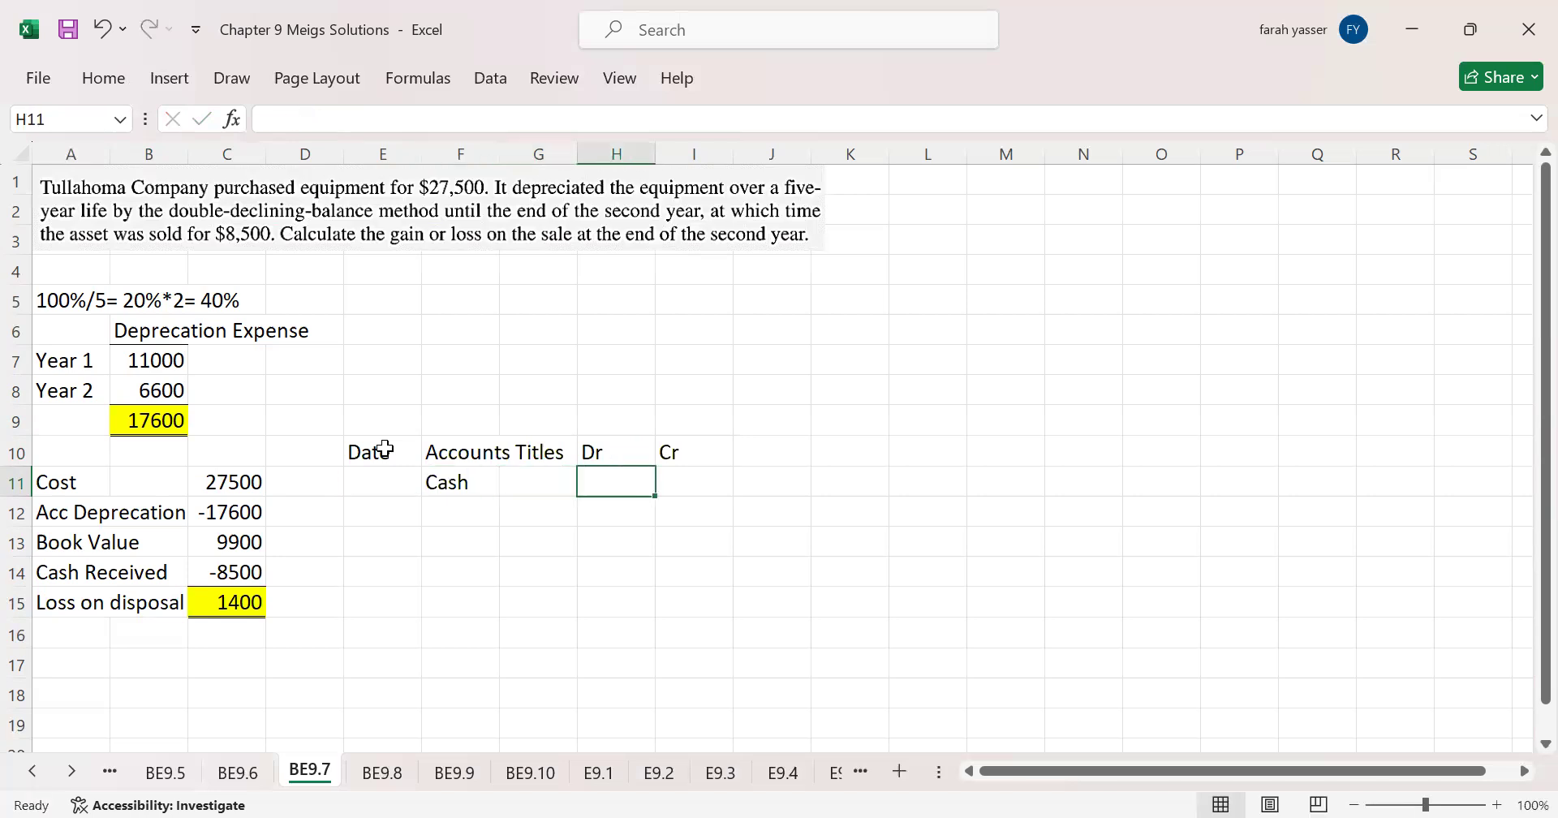
type("8500")
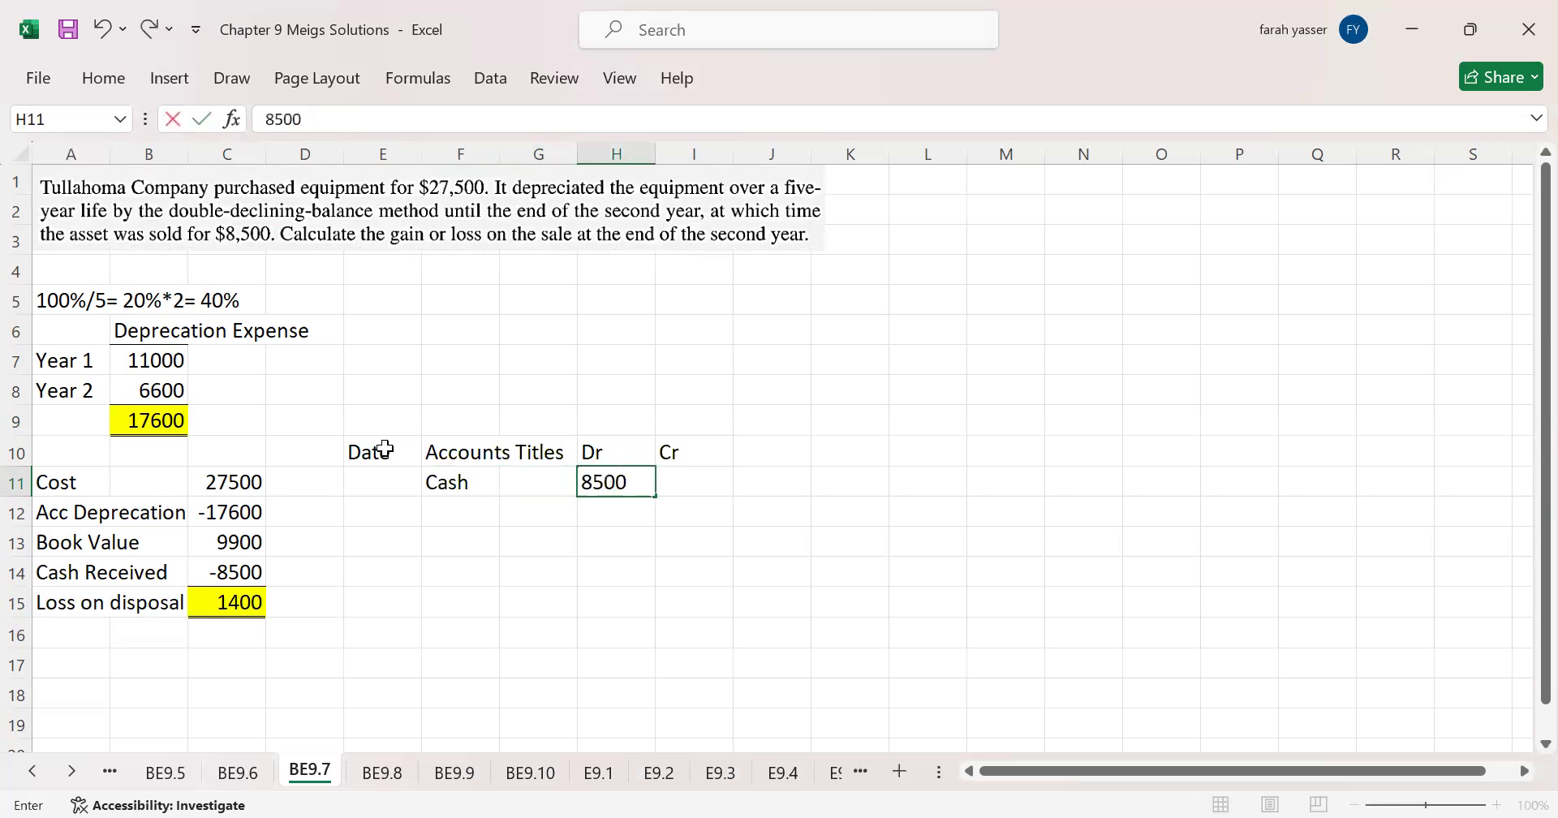
key("Return")
Step: Debit Accumulated Depreciation 17600 in row 12, then view the BE9.6 sheet
key("Left")
key("Left")
type("Ac")
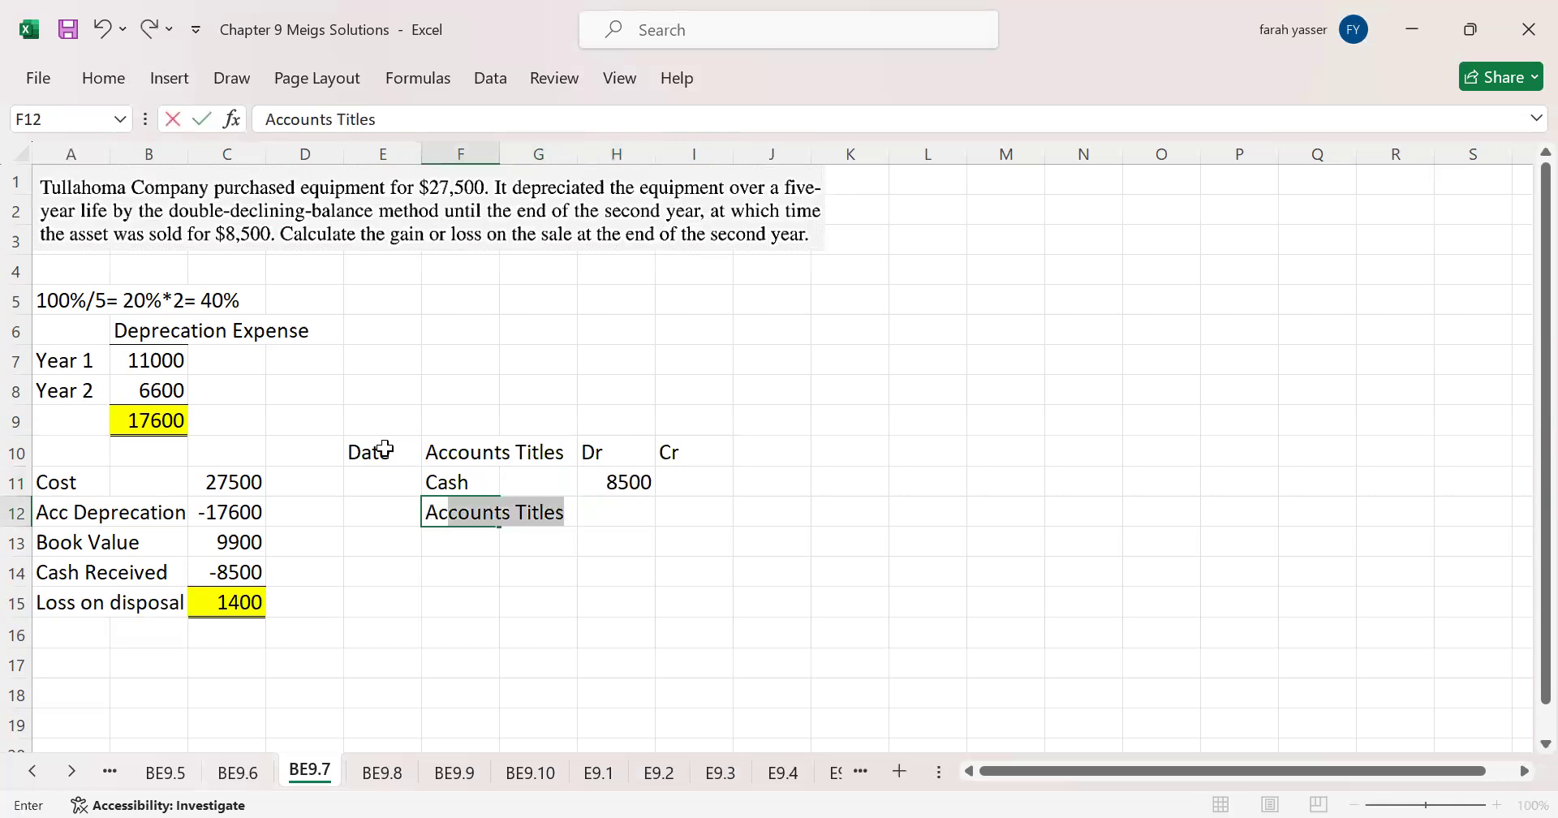
type("cumulated Depre")
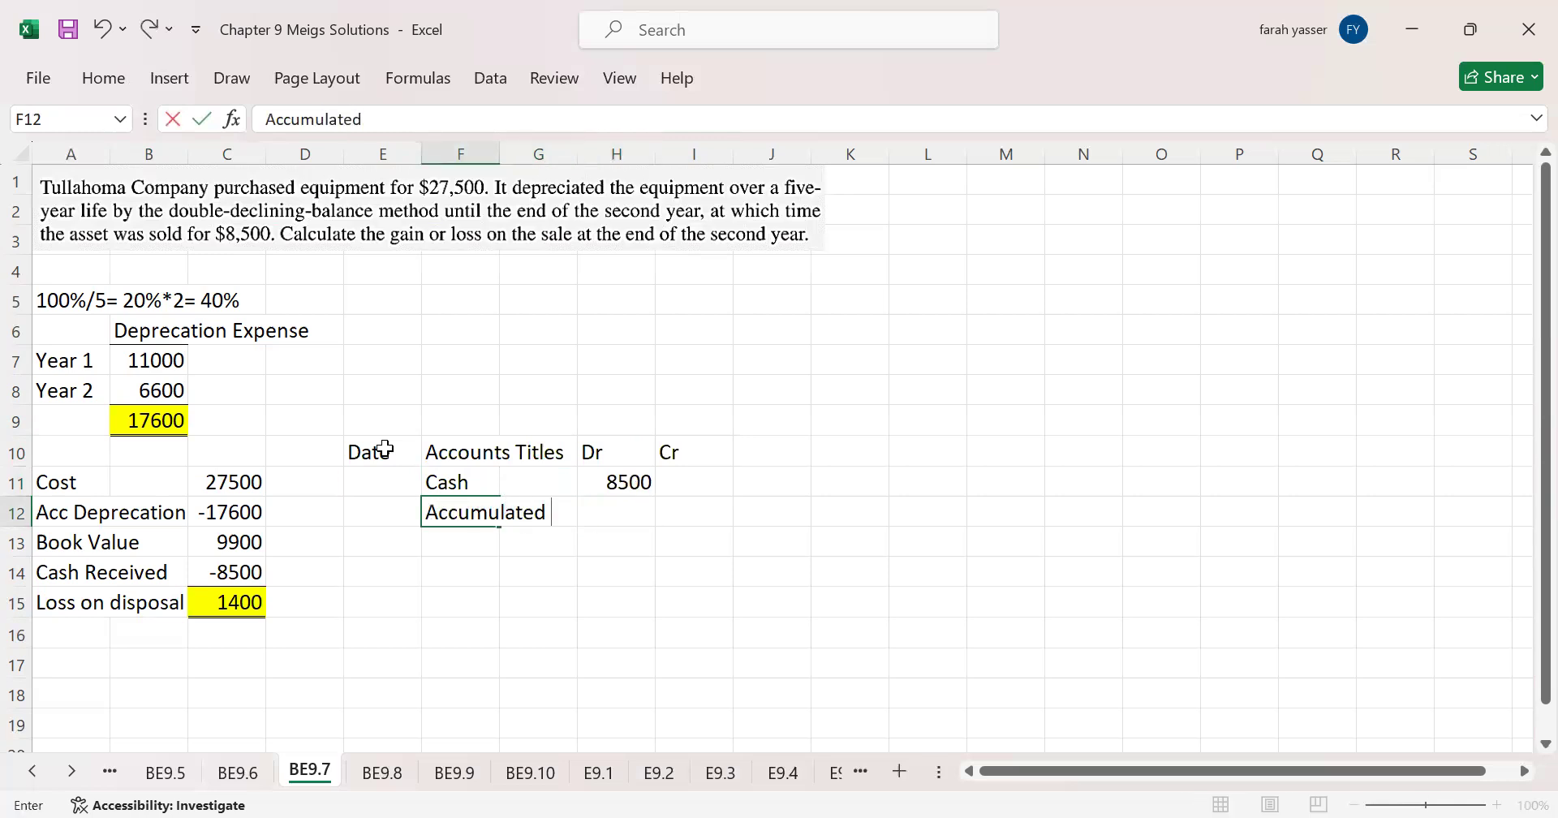
key("Right")
key("Right")
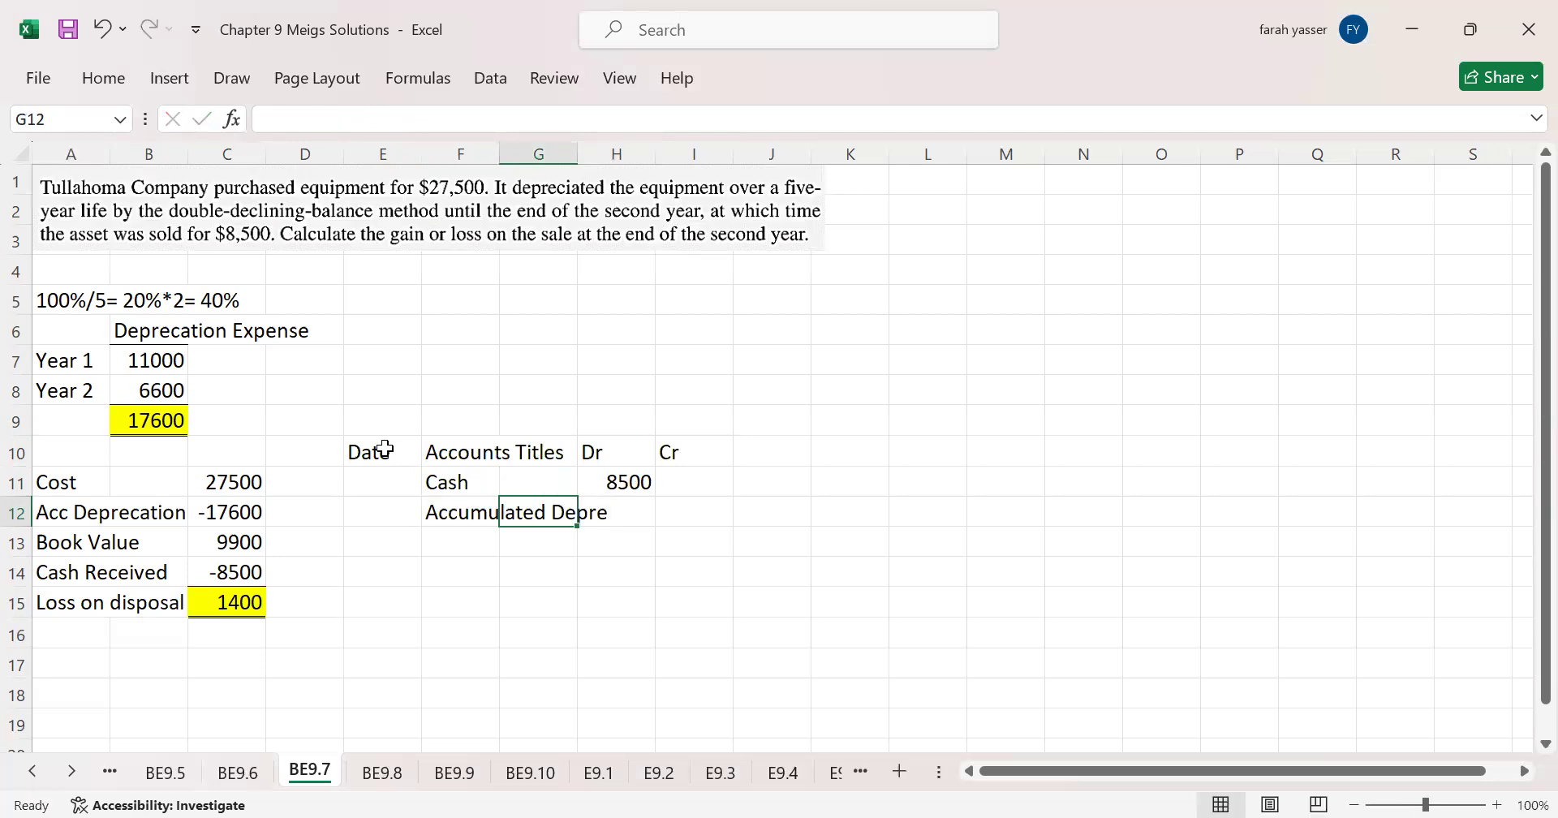
type("17")
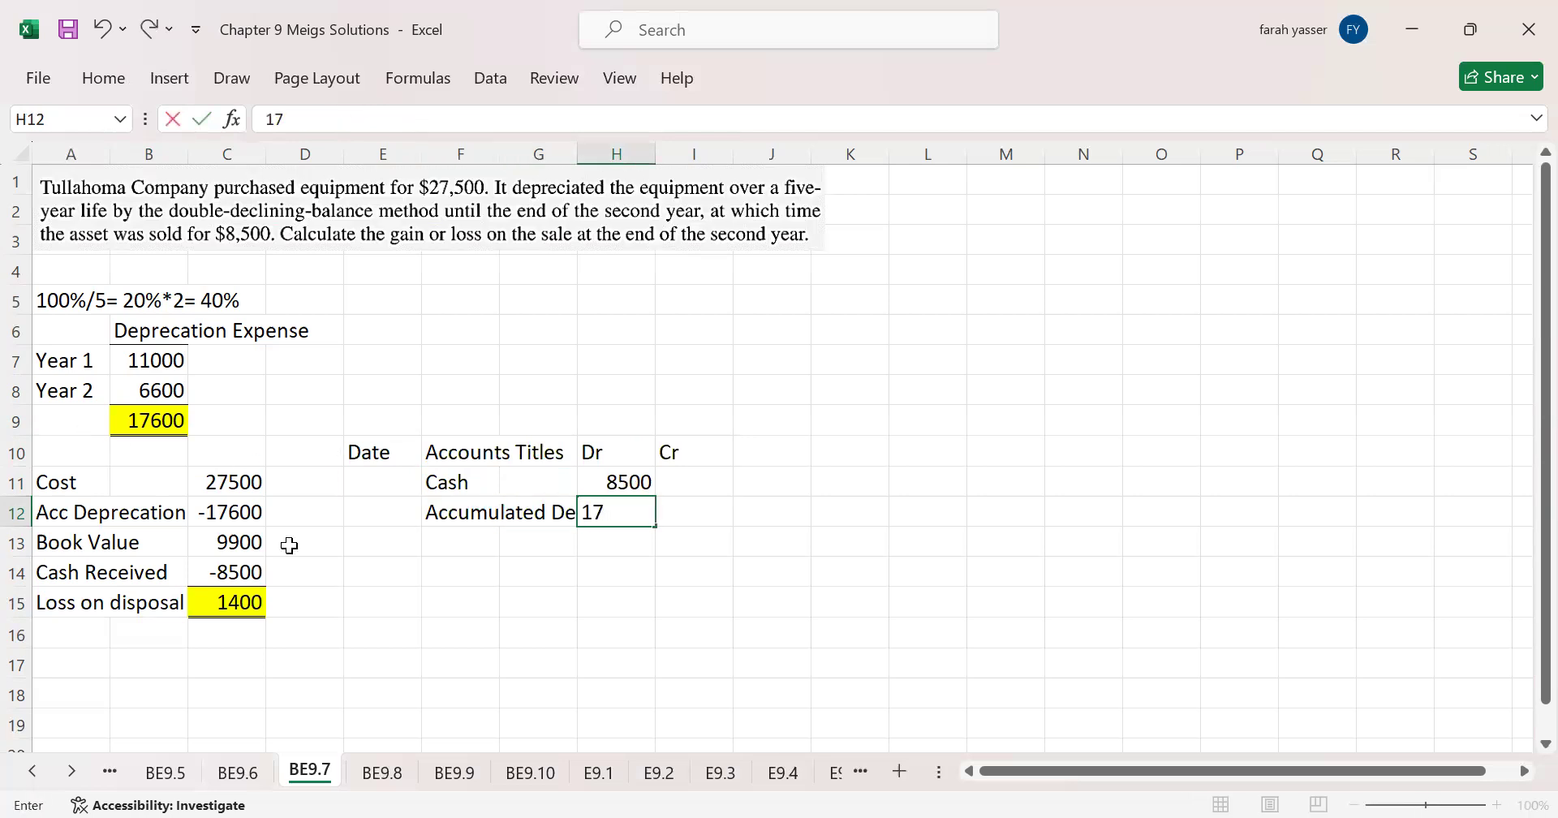
type("600")
key("Return")
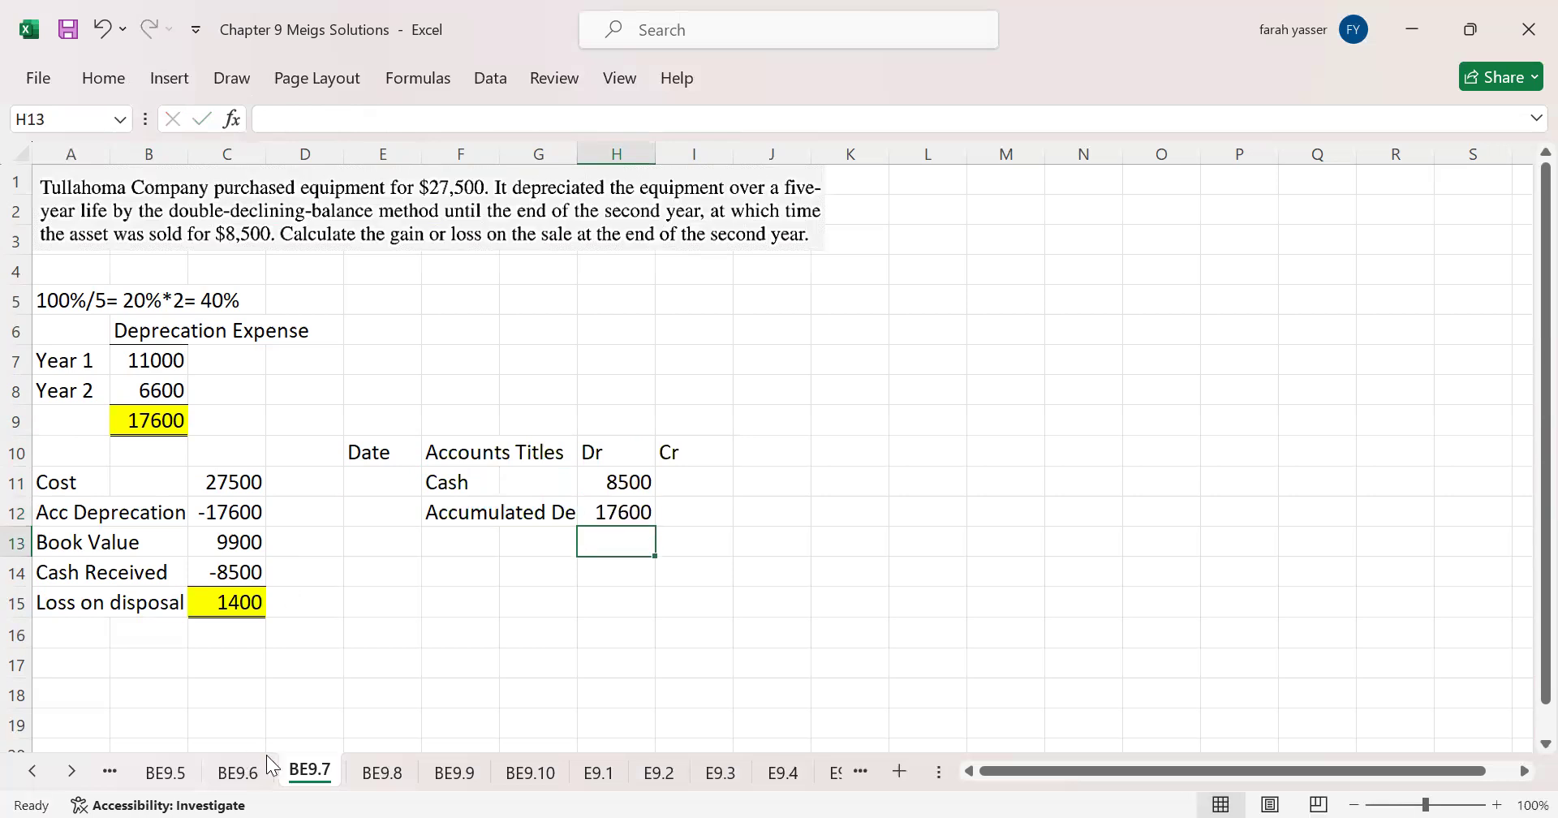
left_click(248, 772)
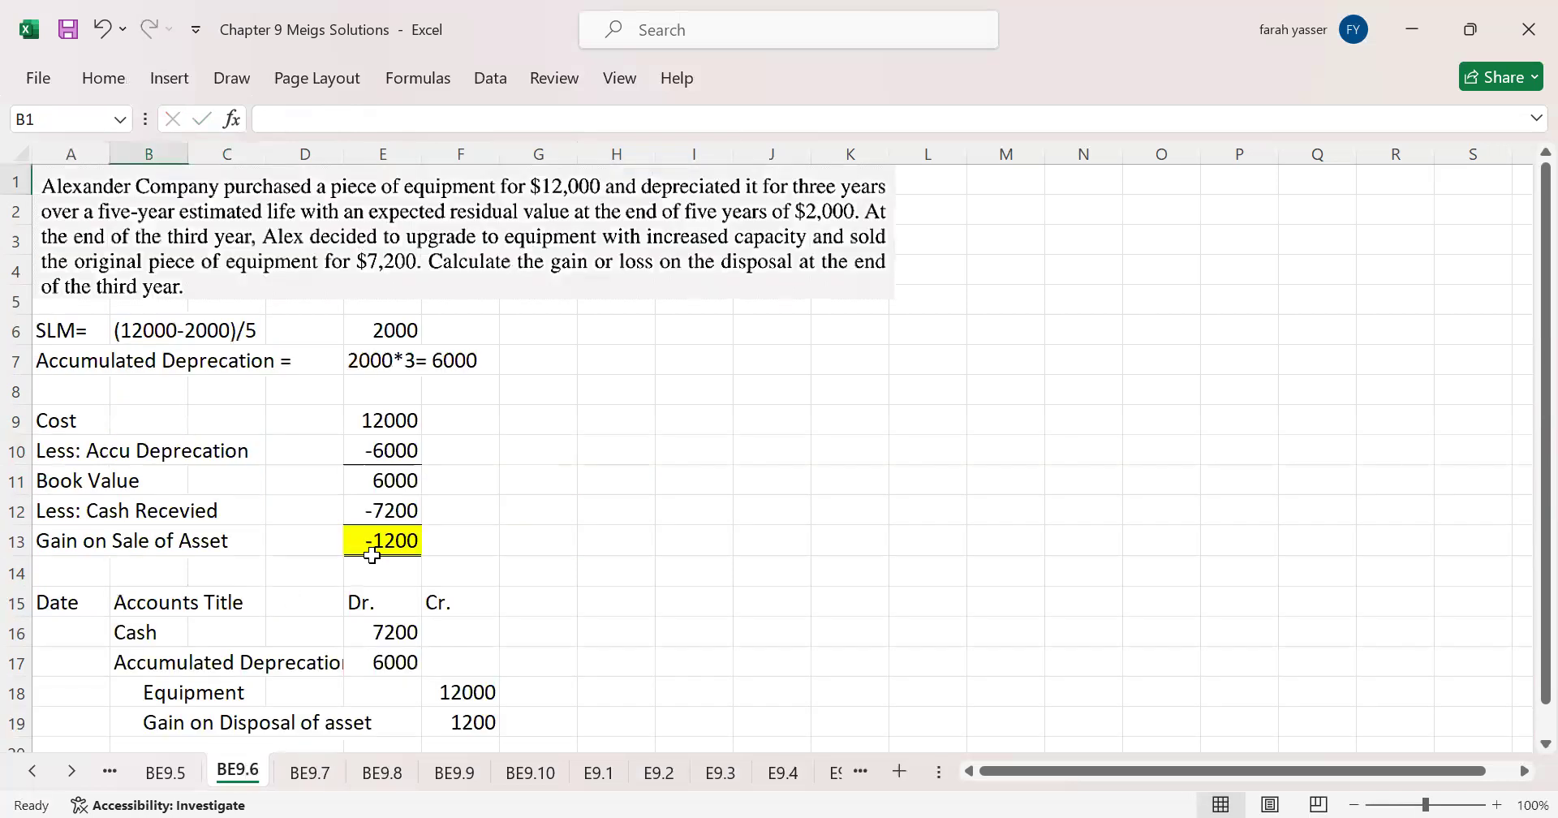
Step: Back on BE9.7, debit Loss on Disposal 1400 in row 13
left_click(309, 772)
left_click(456, 540)
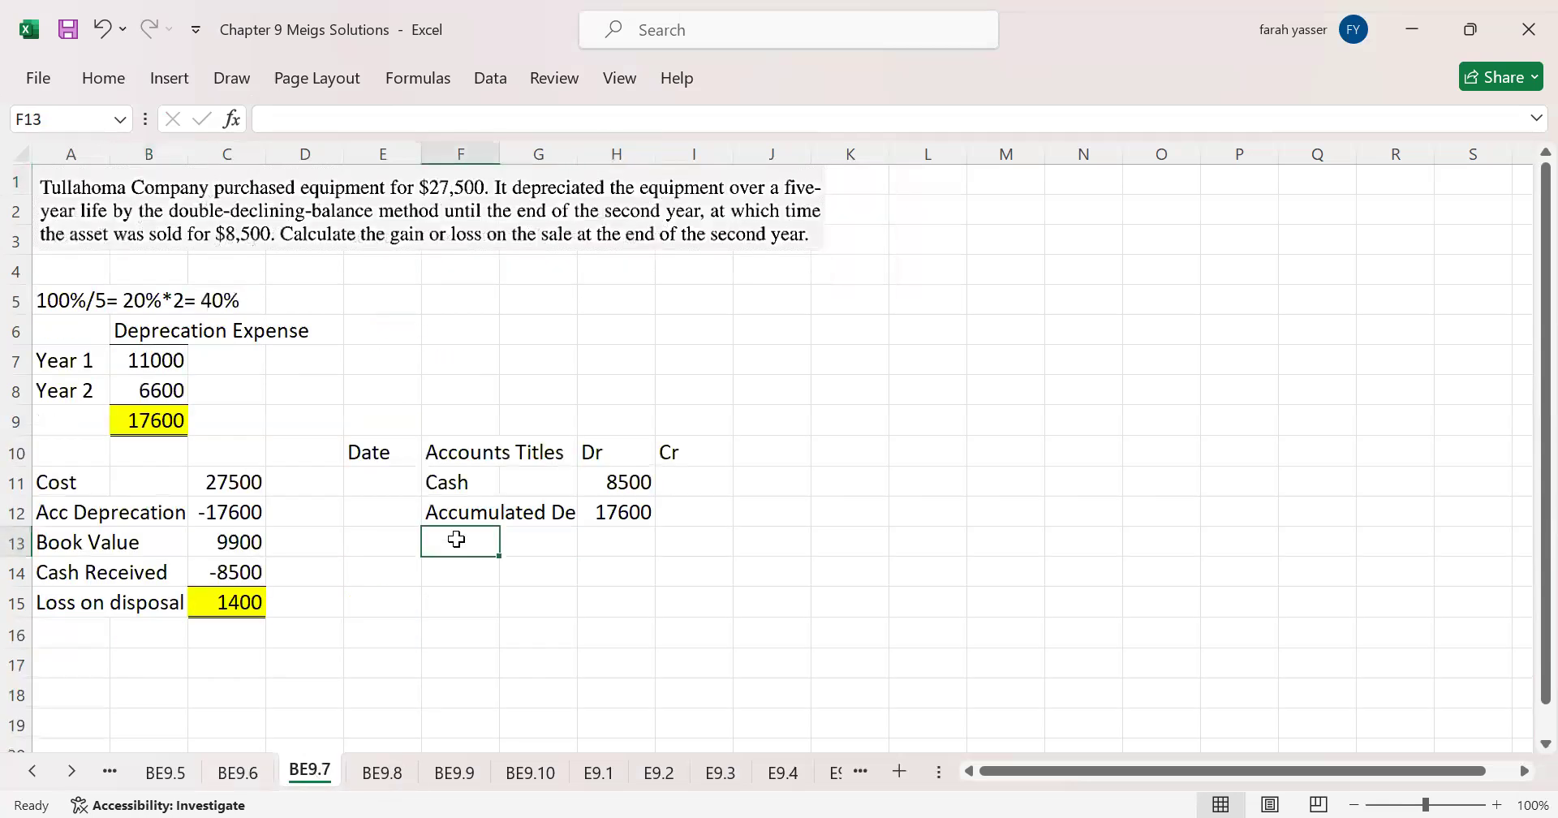
type("LO")
key("BackSpace")
type("oss on")
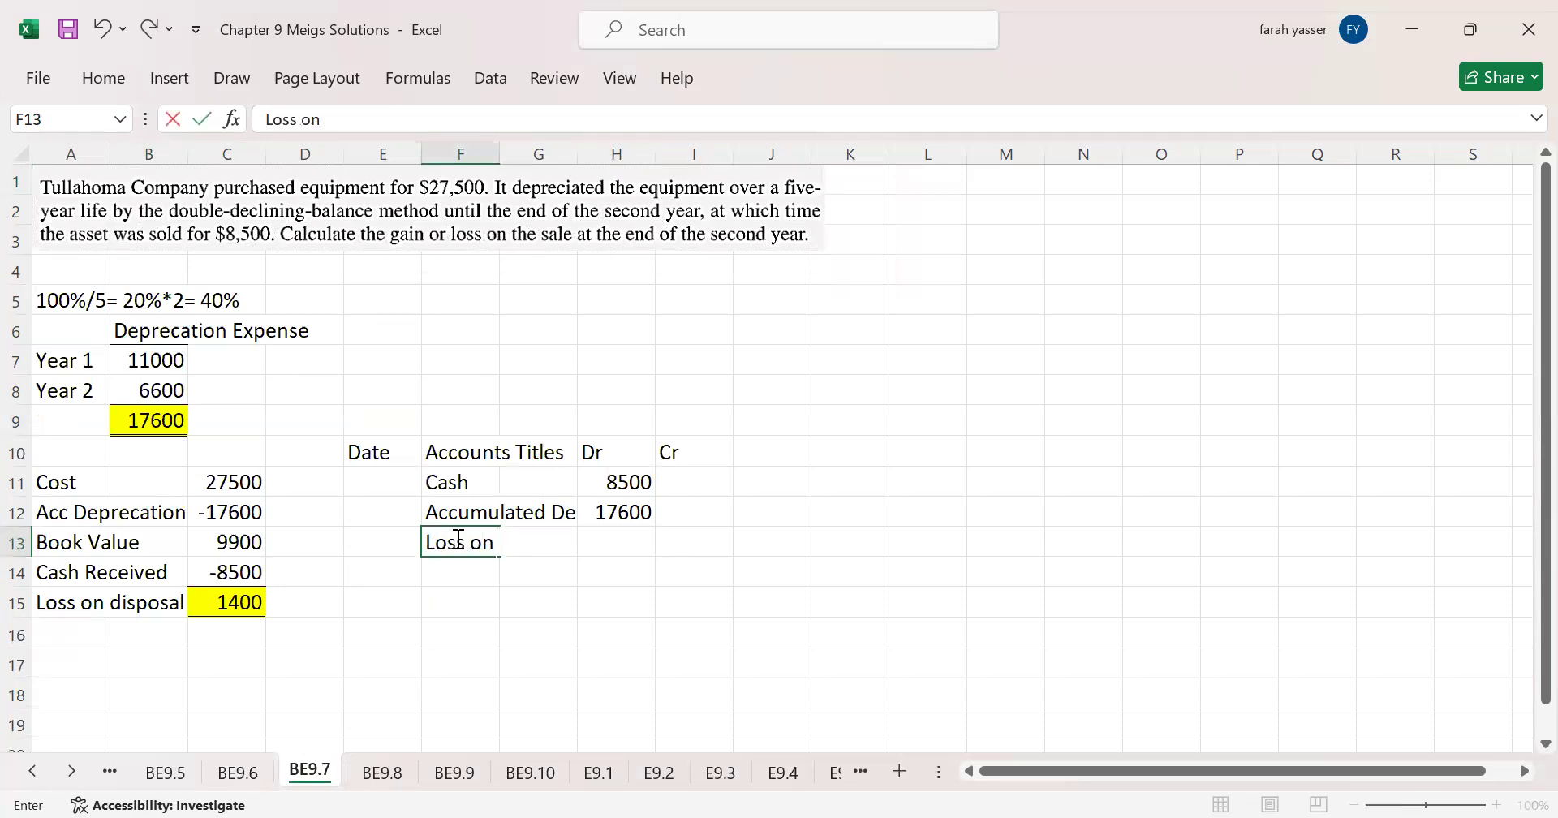
type(" Disposal")
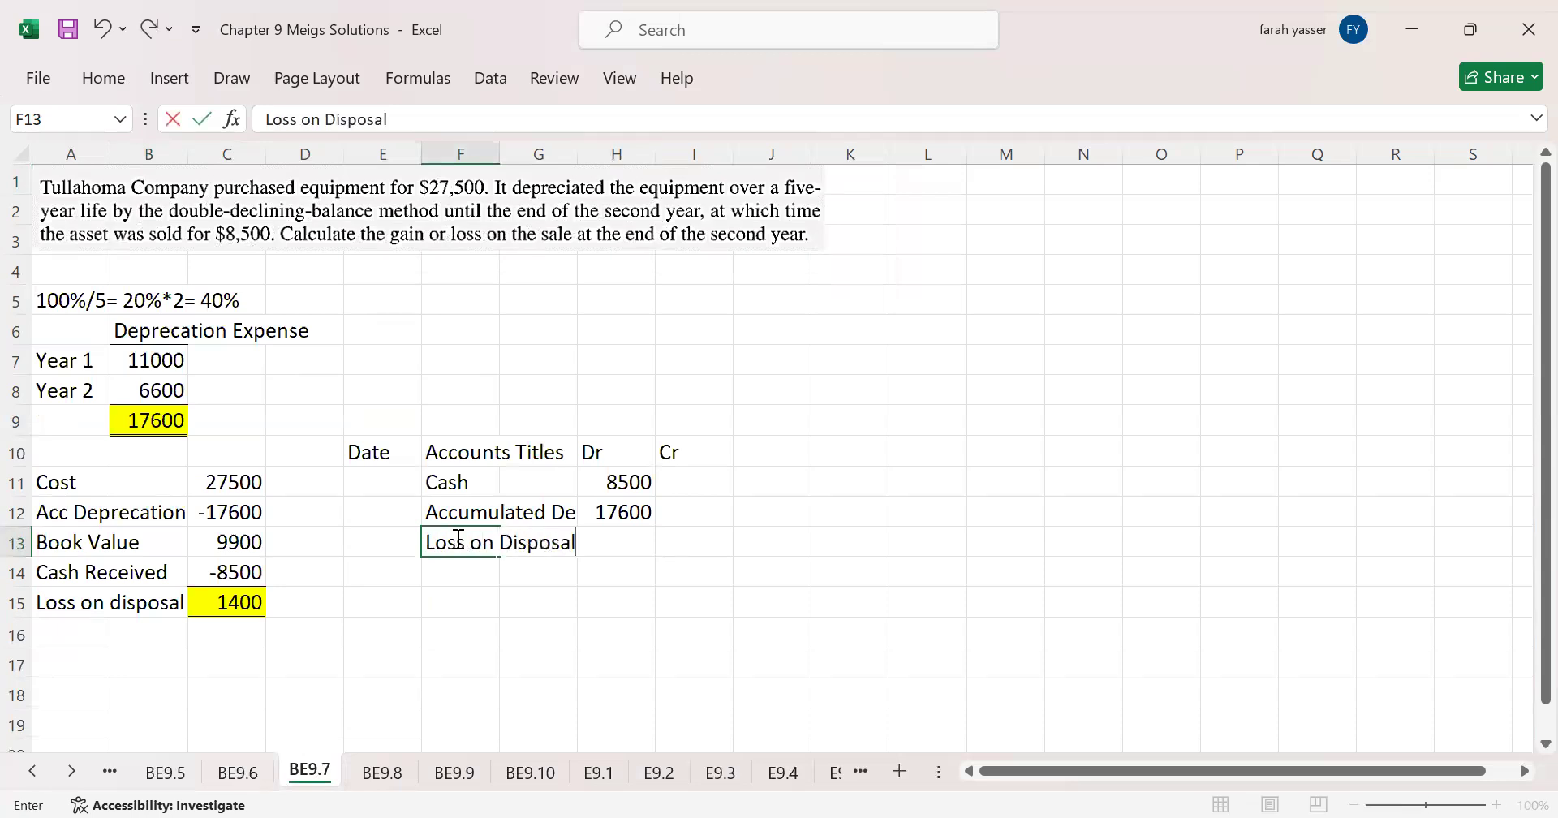
key("Tab")
key("Tab")
type("1400")
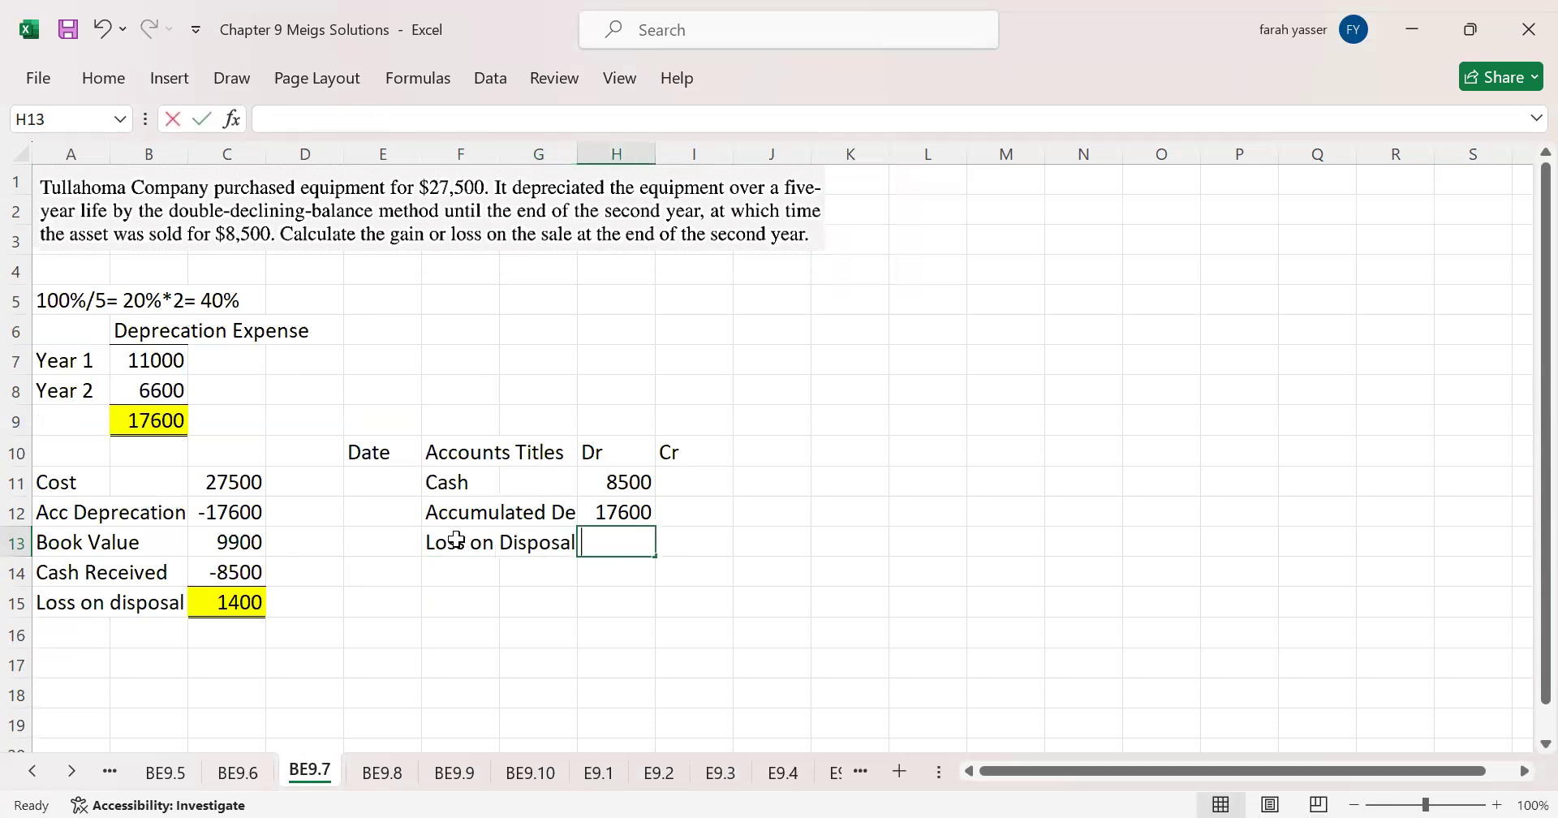
key("Return")
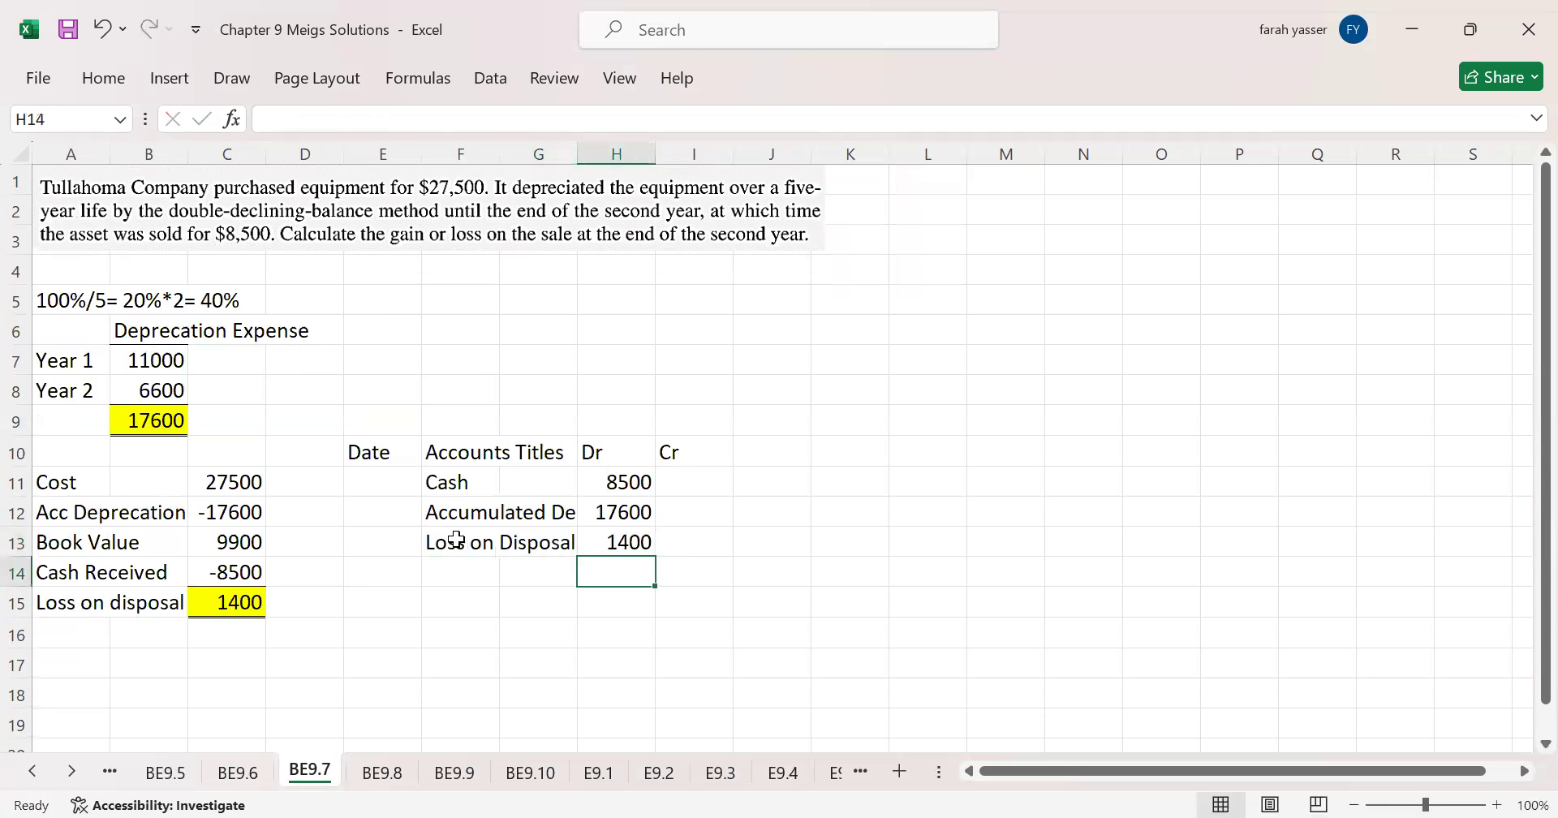
Step: Credit Equipment 27500 in row 14, balancing the entry
key("Left")
key("Left")
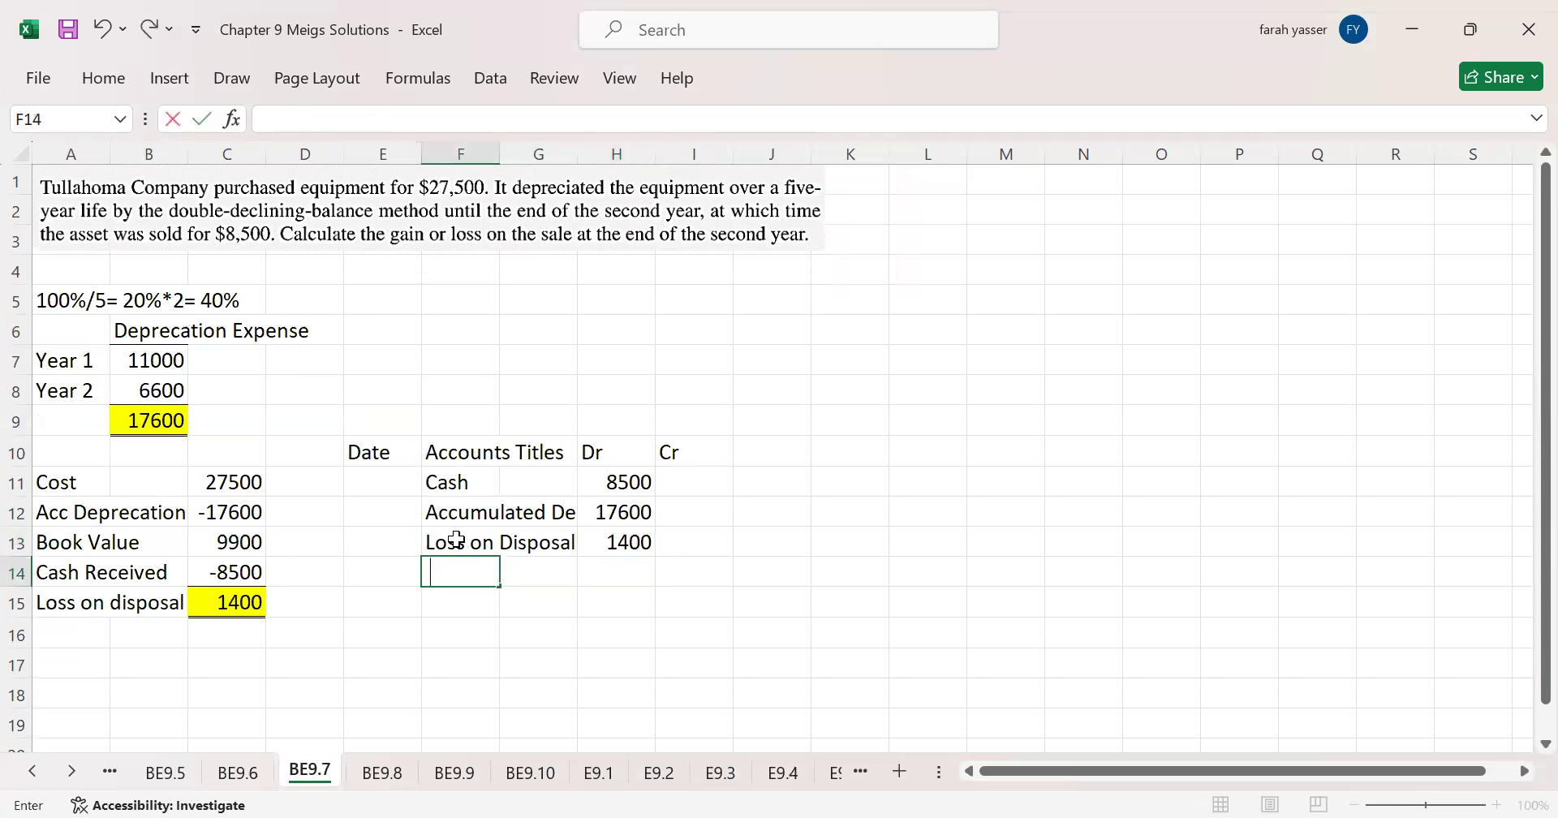
type("Equipment")
key("Tab")
key("Tab")
key("Tab")
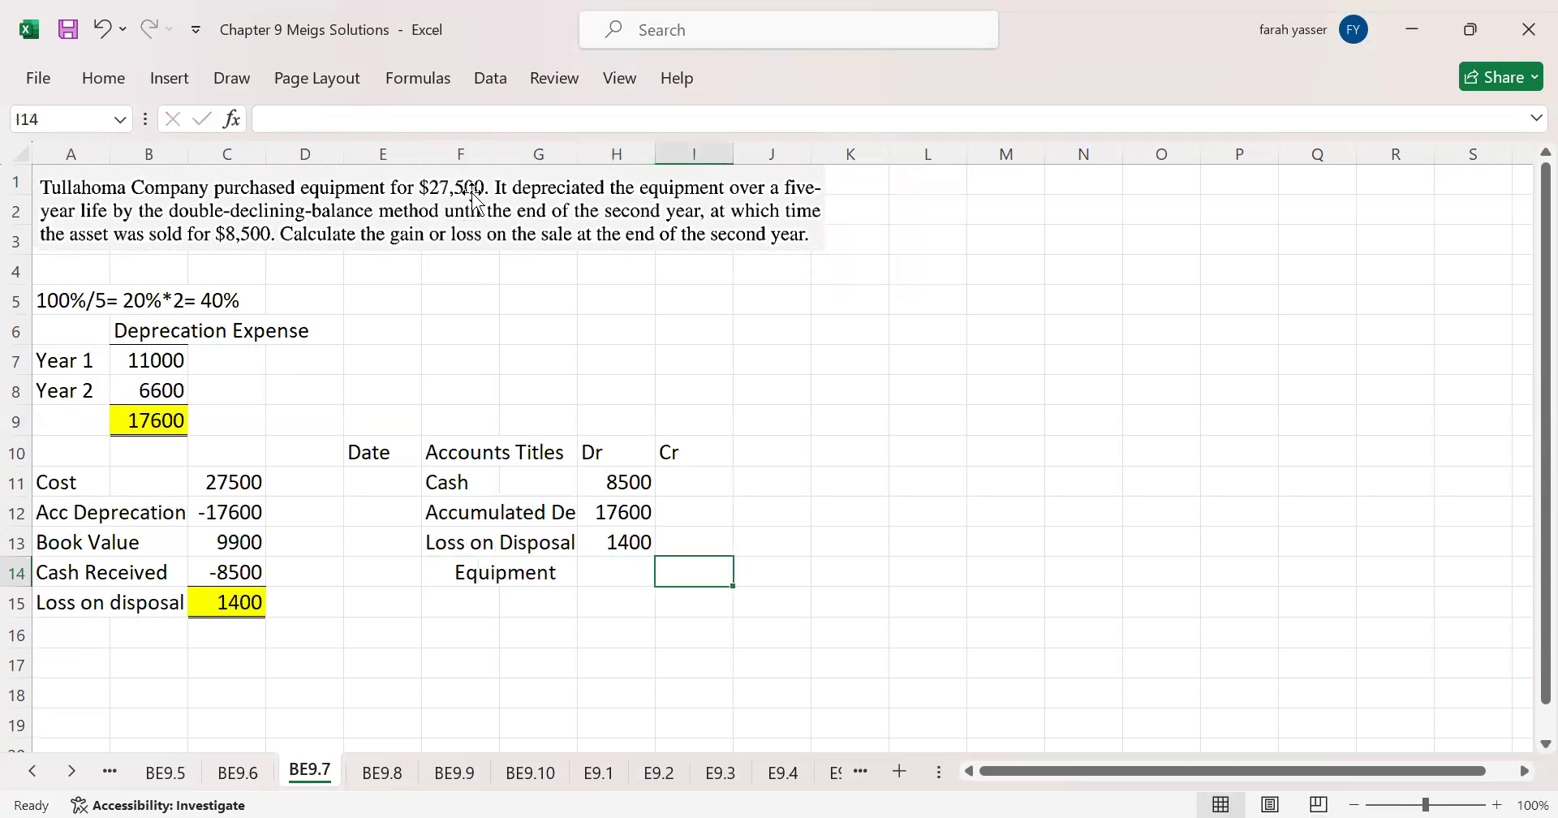
type("27500")
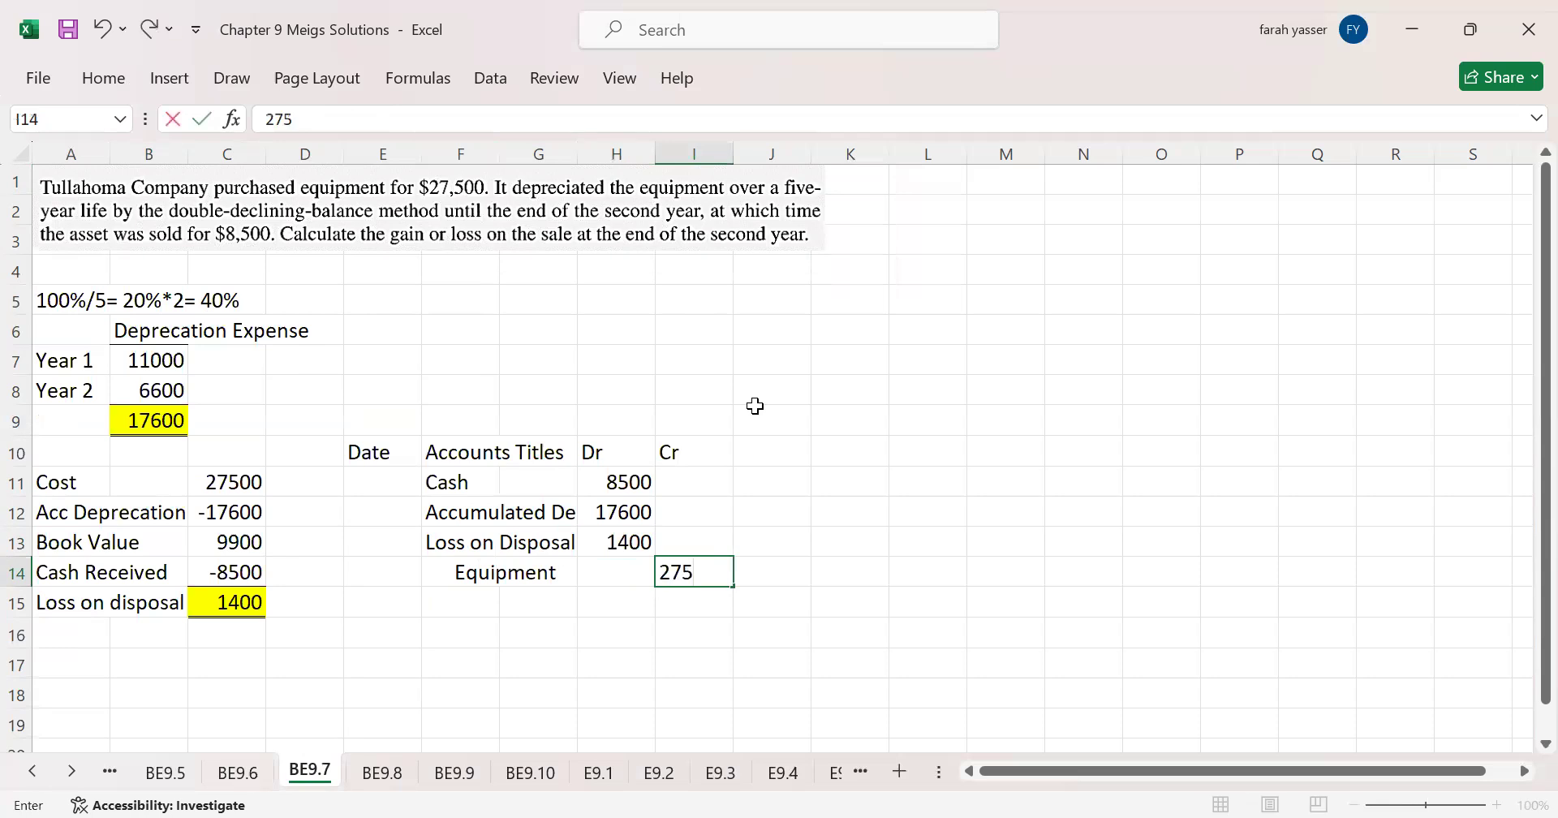
key("Return")
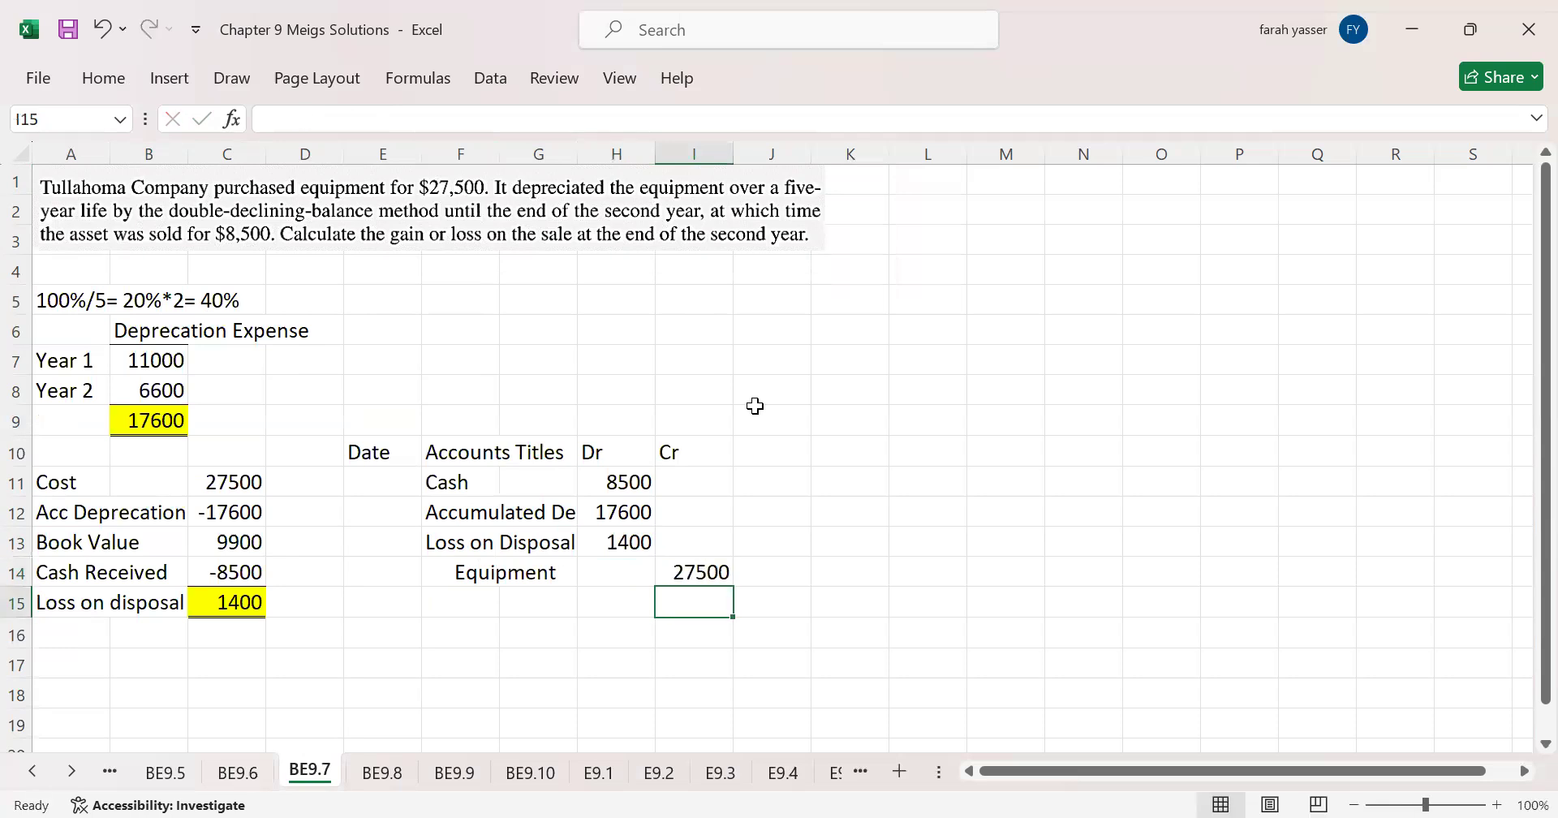
key("Left")
key("Left")
key("Left")
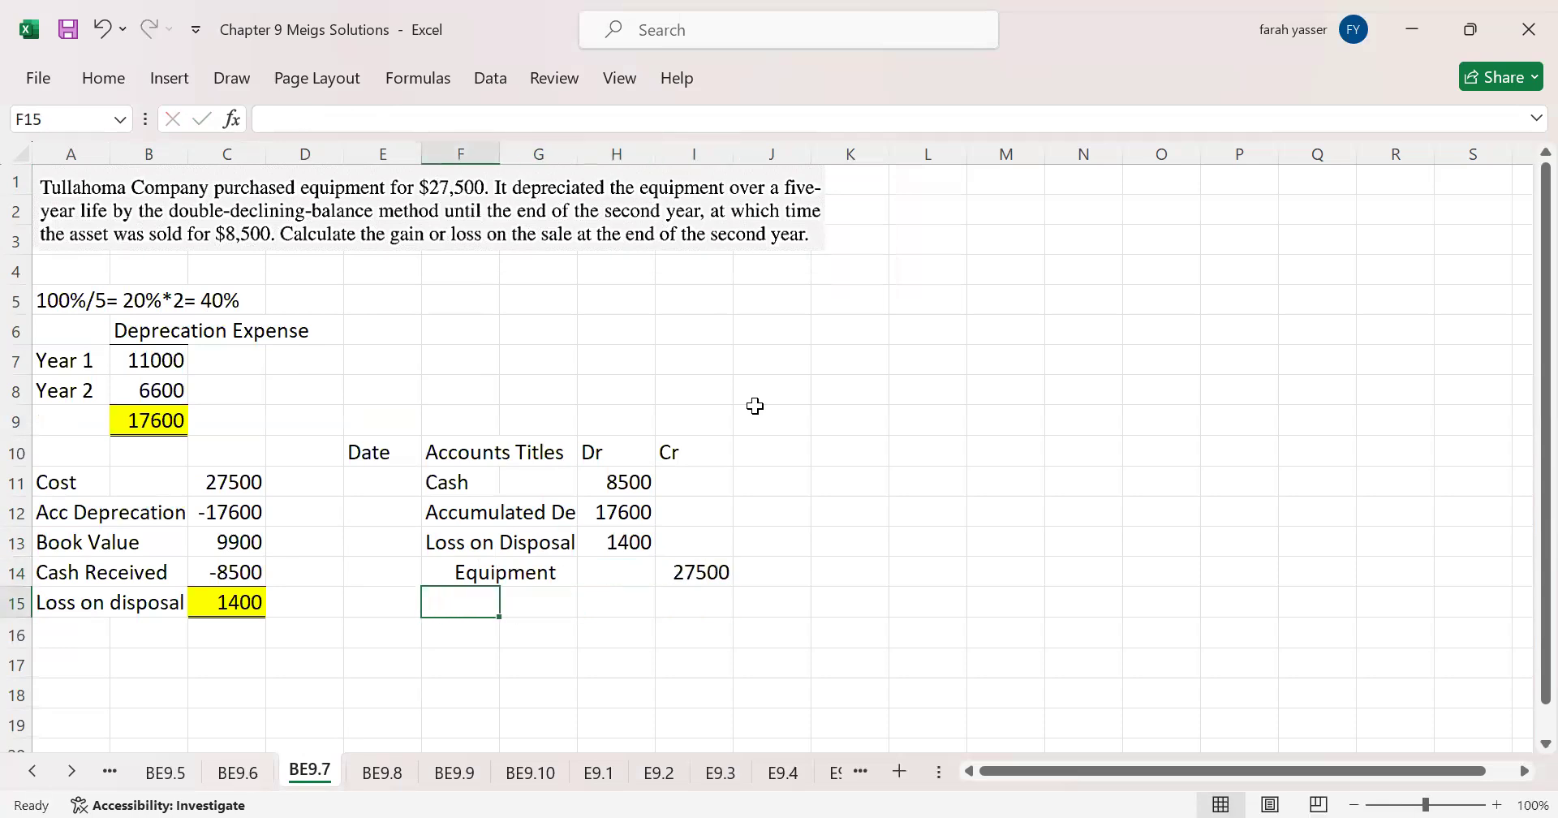